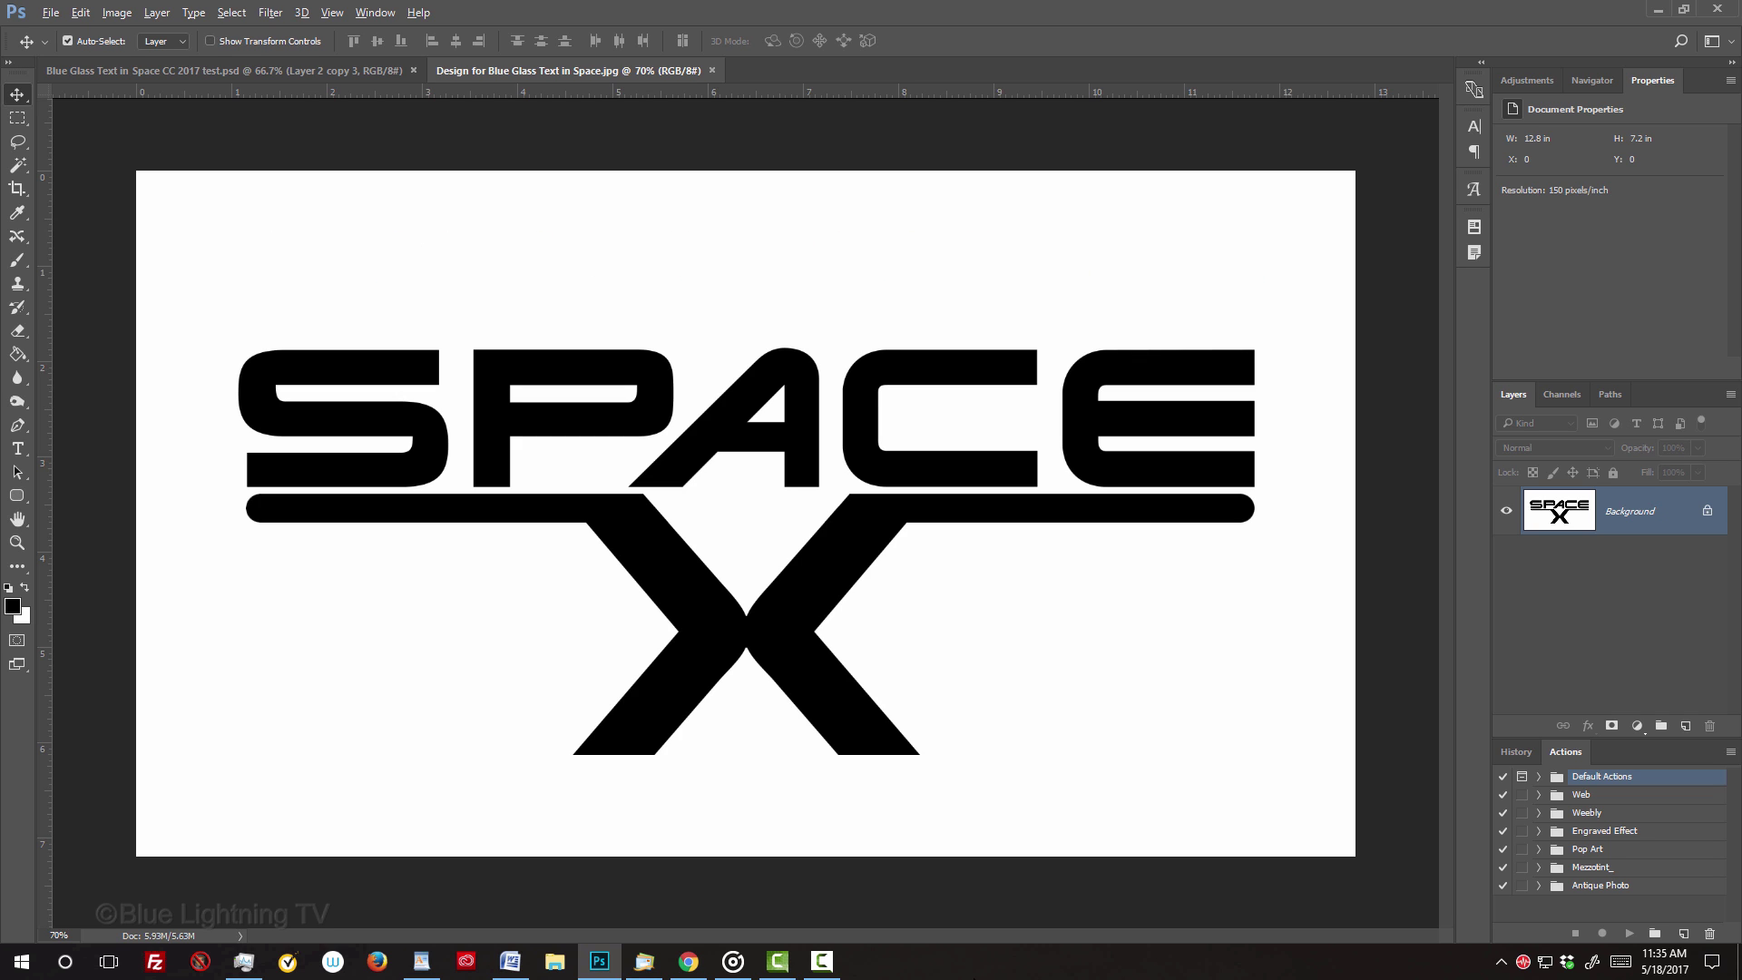
Check the image size and copy the black SPACE X design onto a new layer using a Magic Wand selection.
{"action": "key", "text": "ctrl+alt+i"}
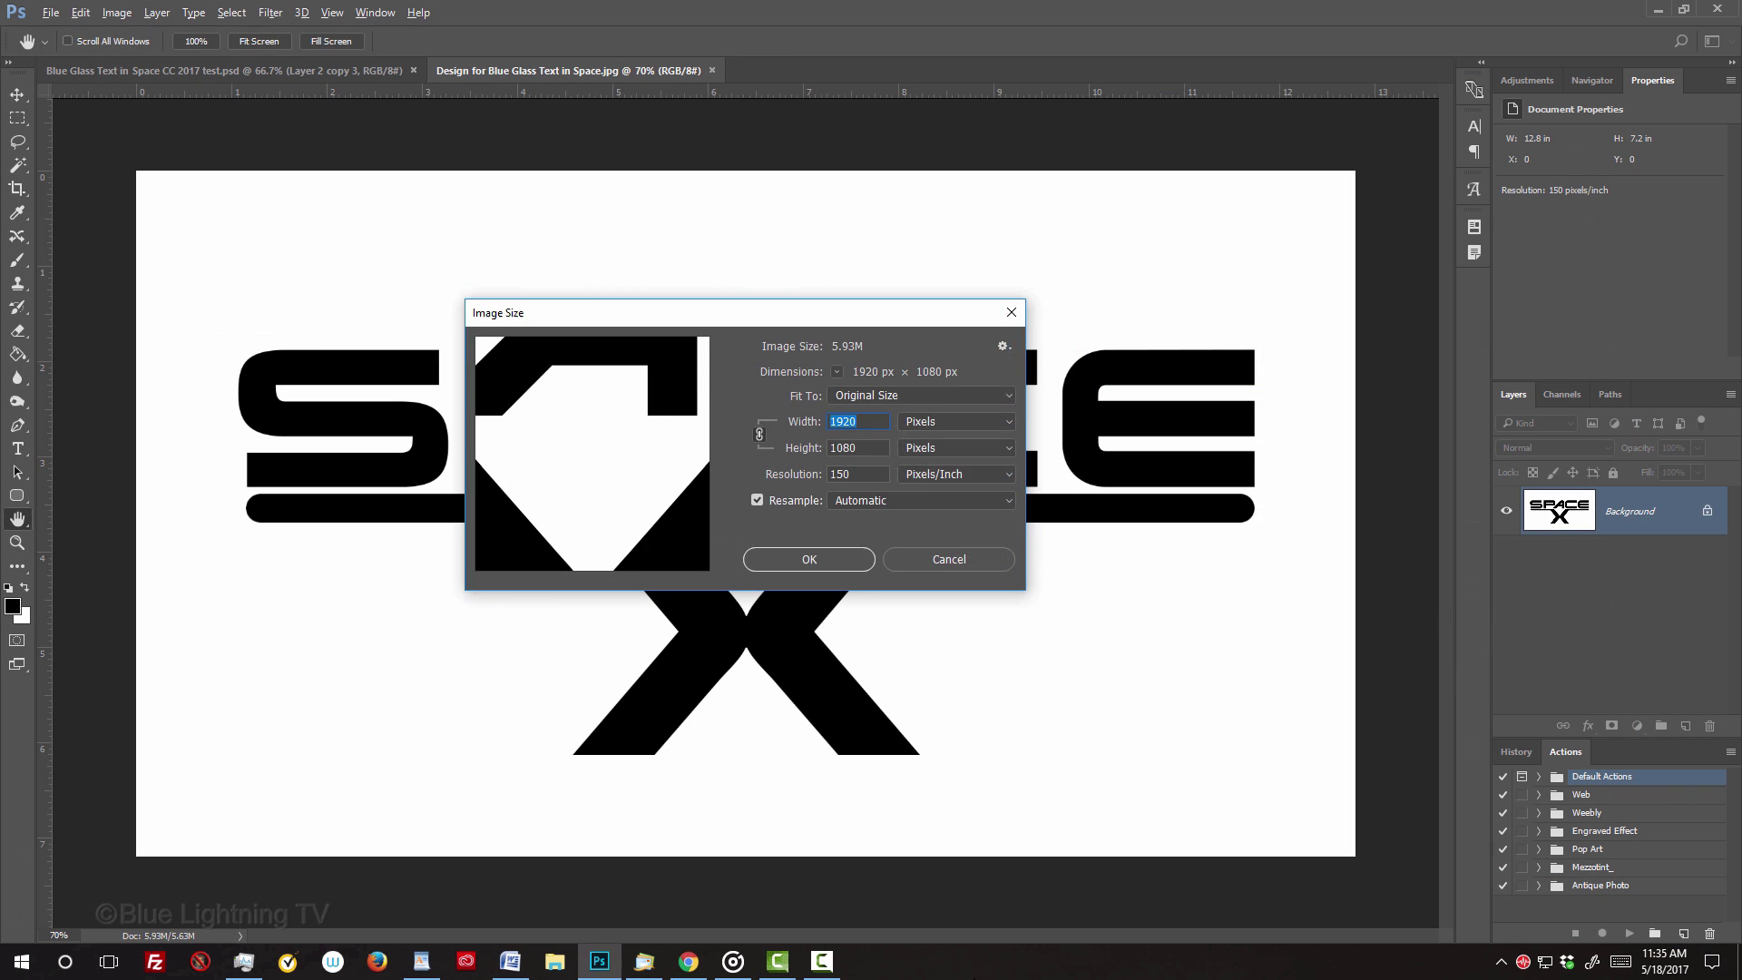
{"action": "key", "text": "Return"}
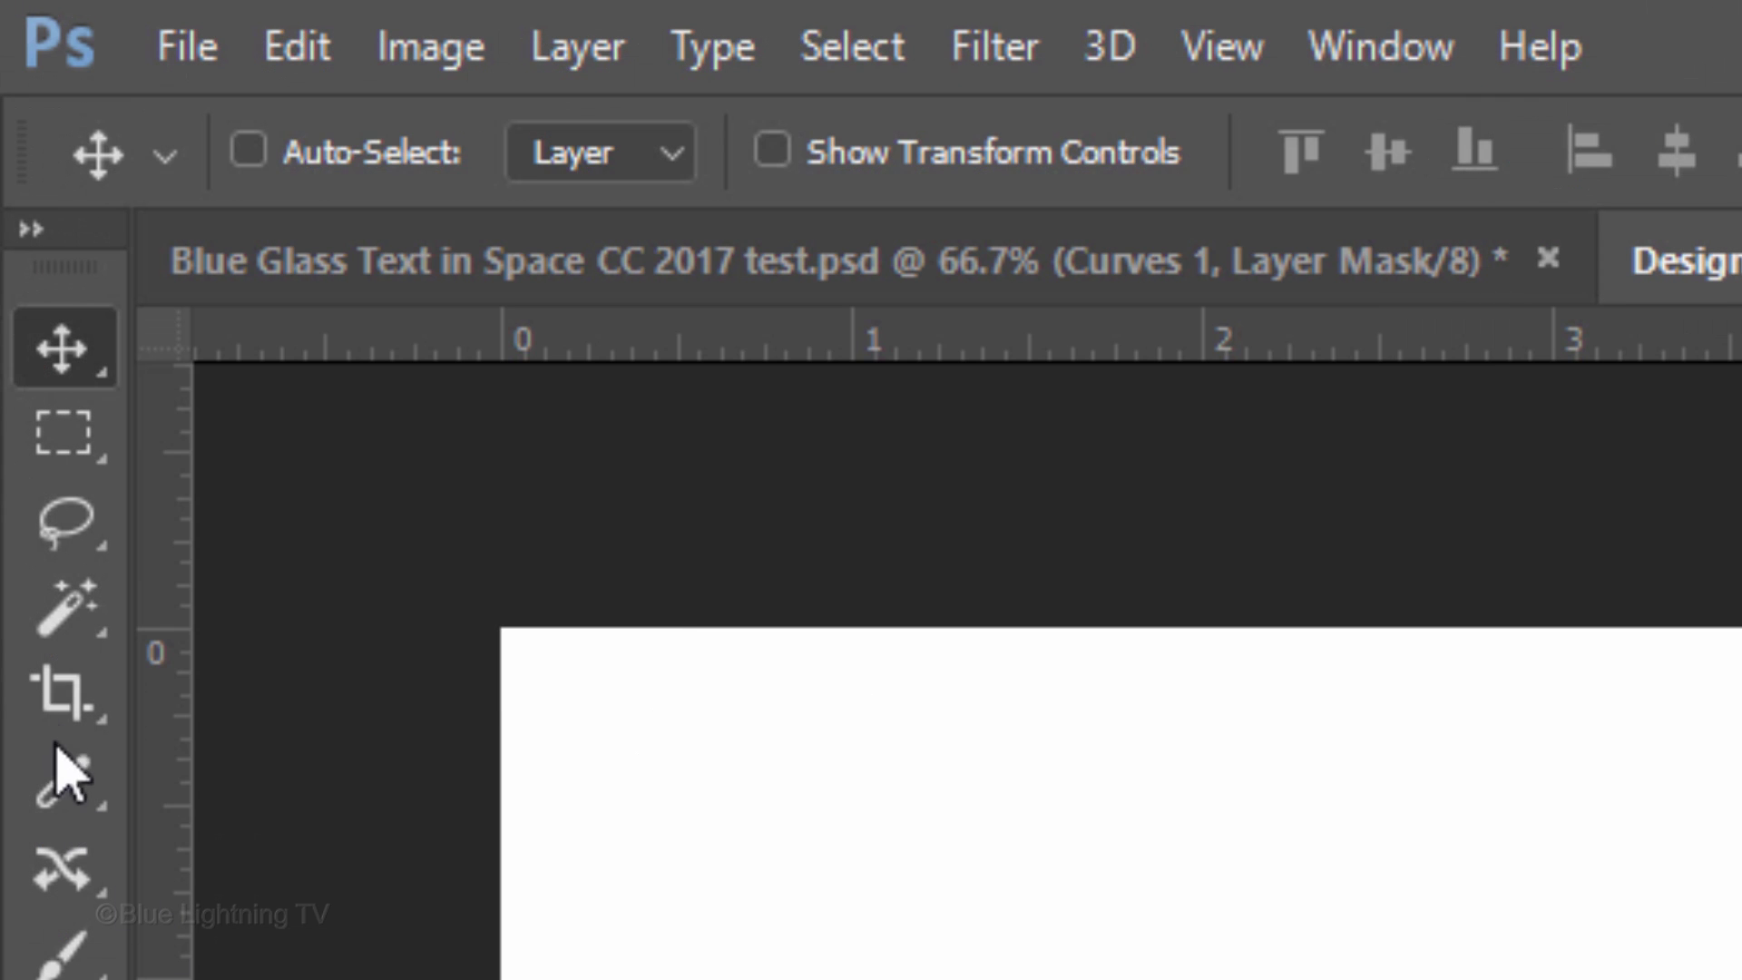
{"action": "left_click", "coordinate": [17, 165]}
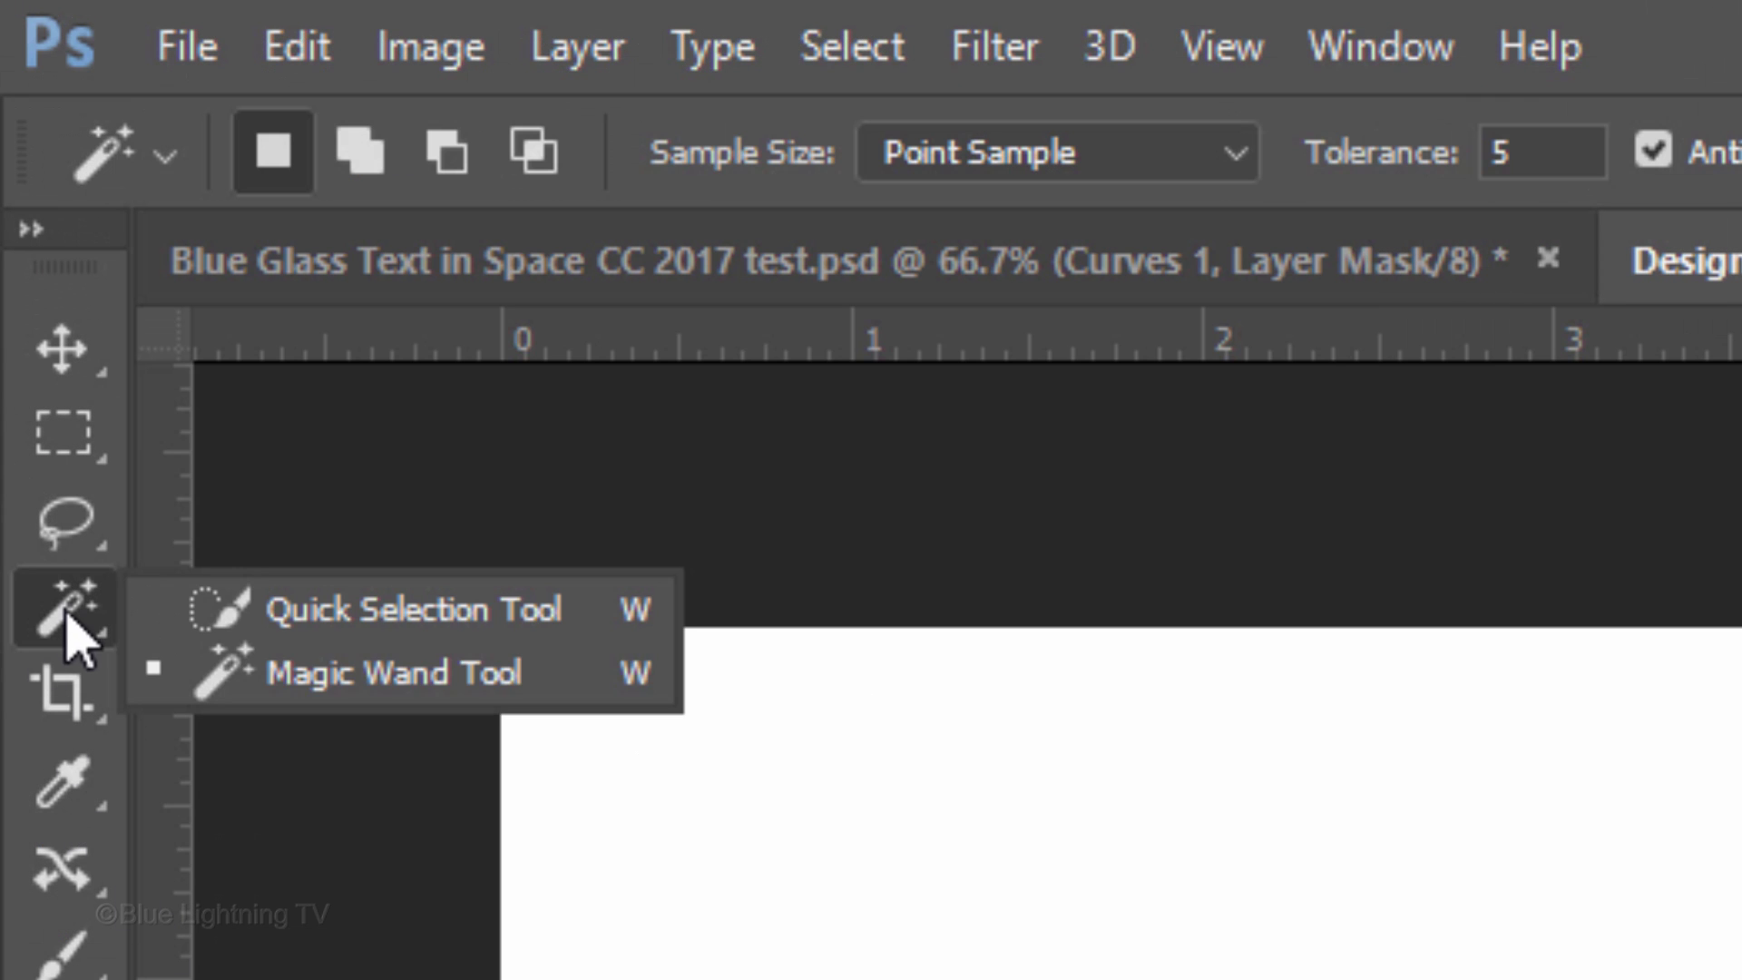
{"action": "left_click", "coordinate": [368, 699]}
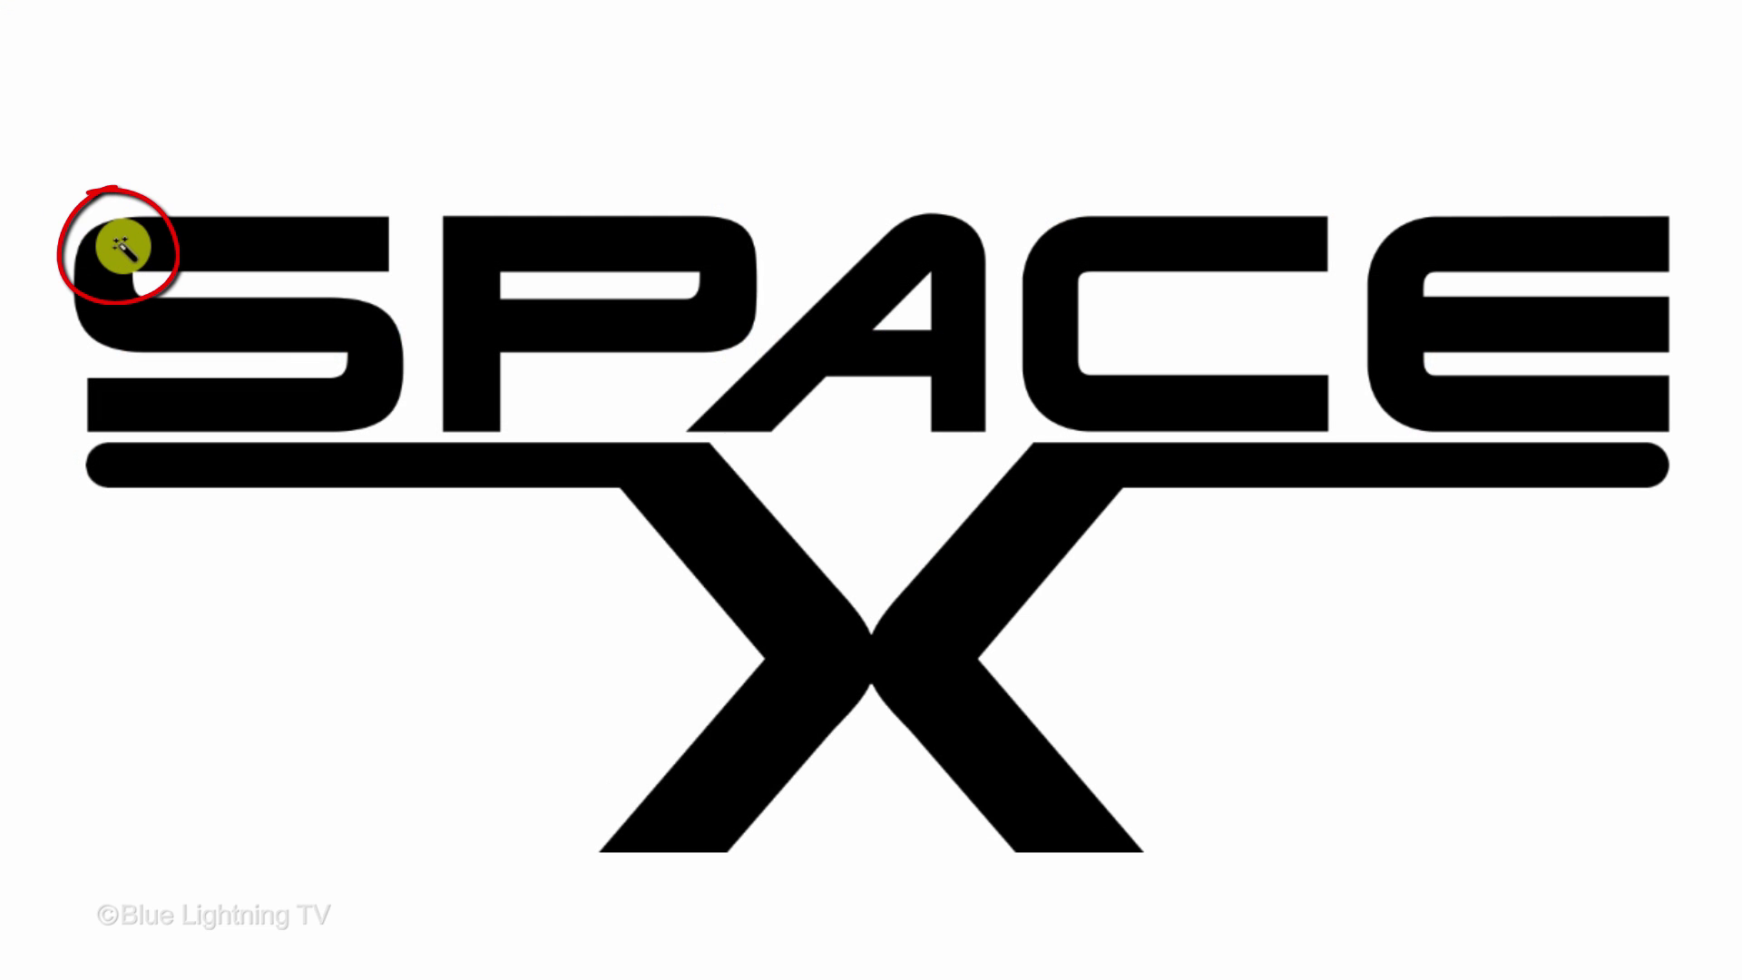
{"action": "left_click", "coordinate": [121, 247]}
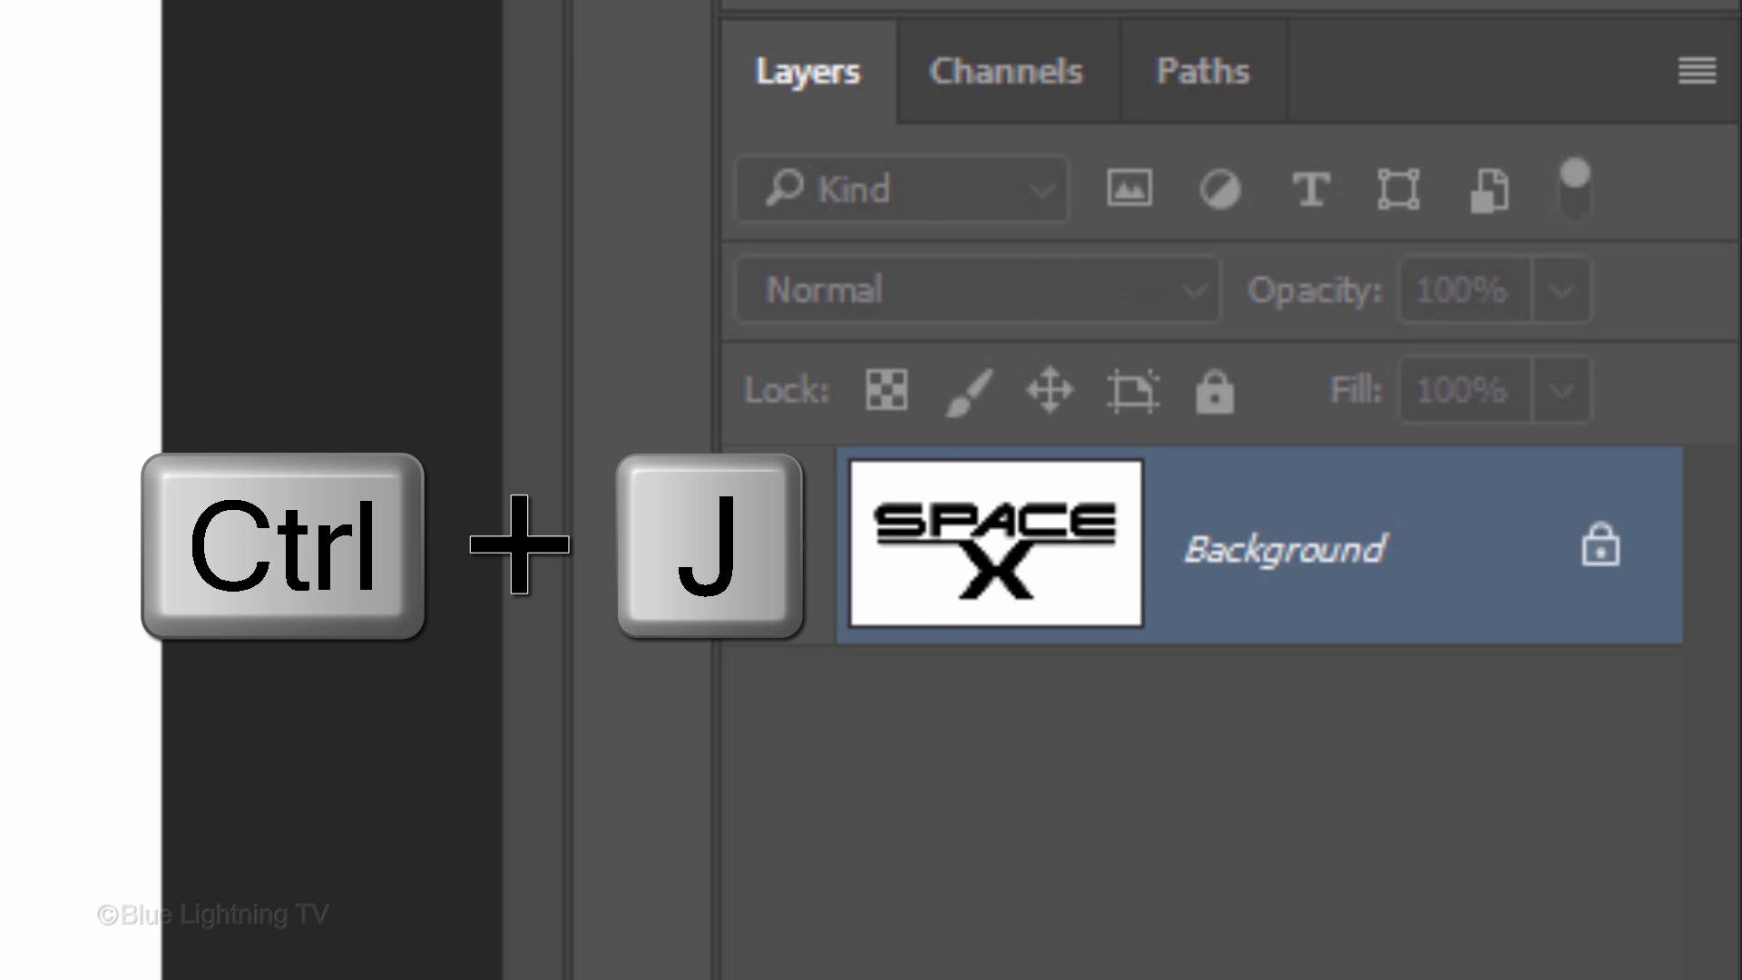
{"action": "key", "text": "ctrl+j"}
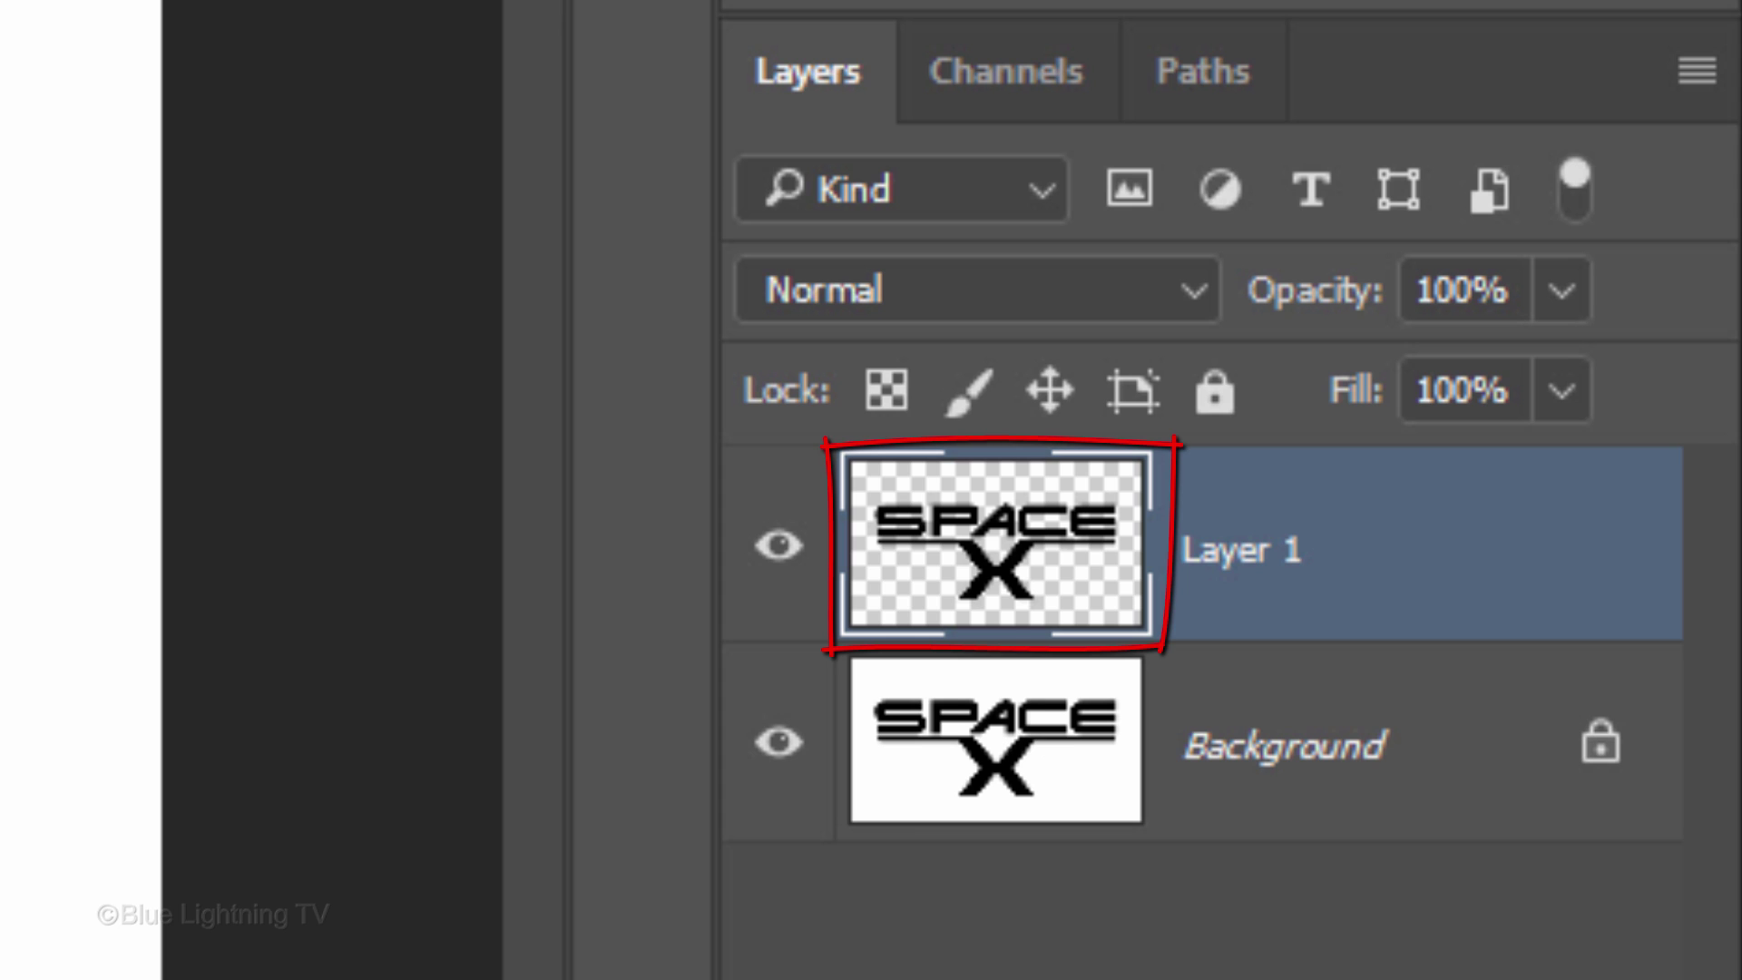
Fill the Background layer with the white background color.
{"action": "left_click", "coordinate": [1001, 787]}
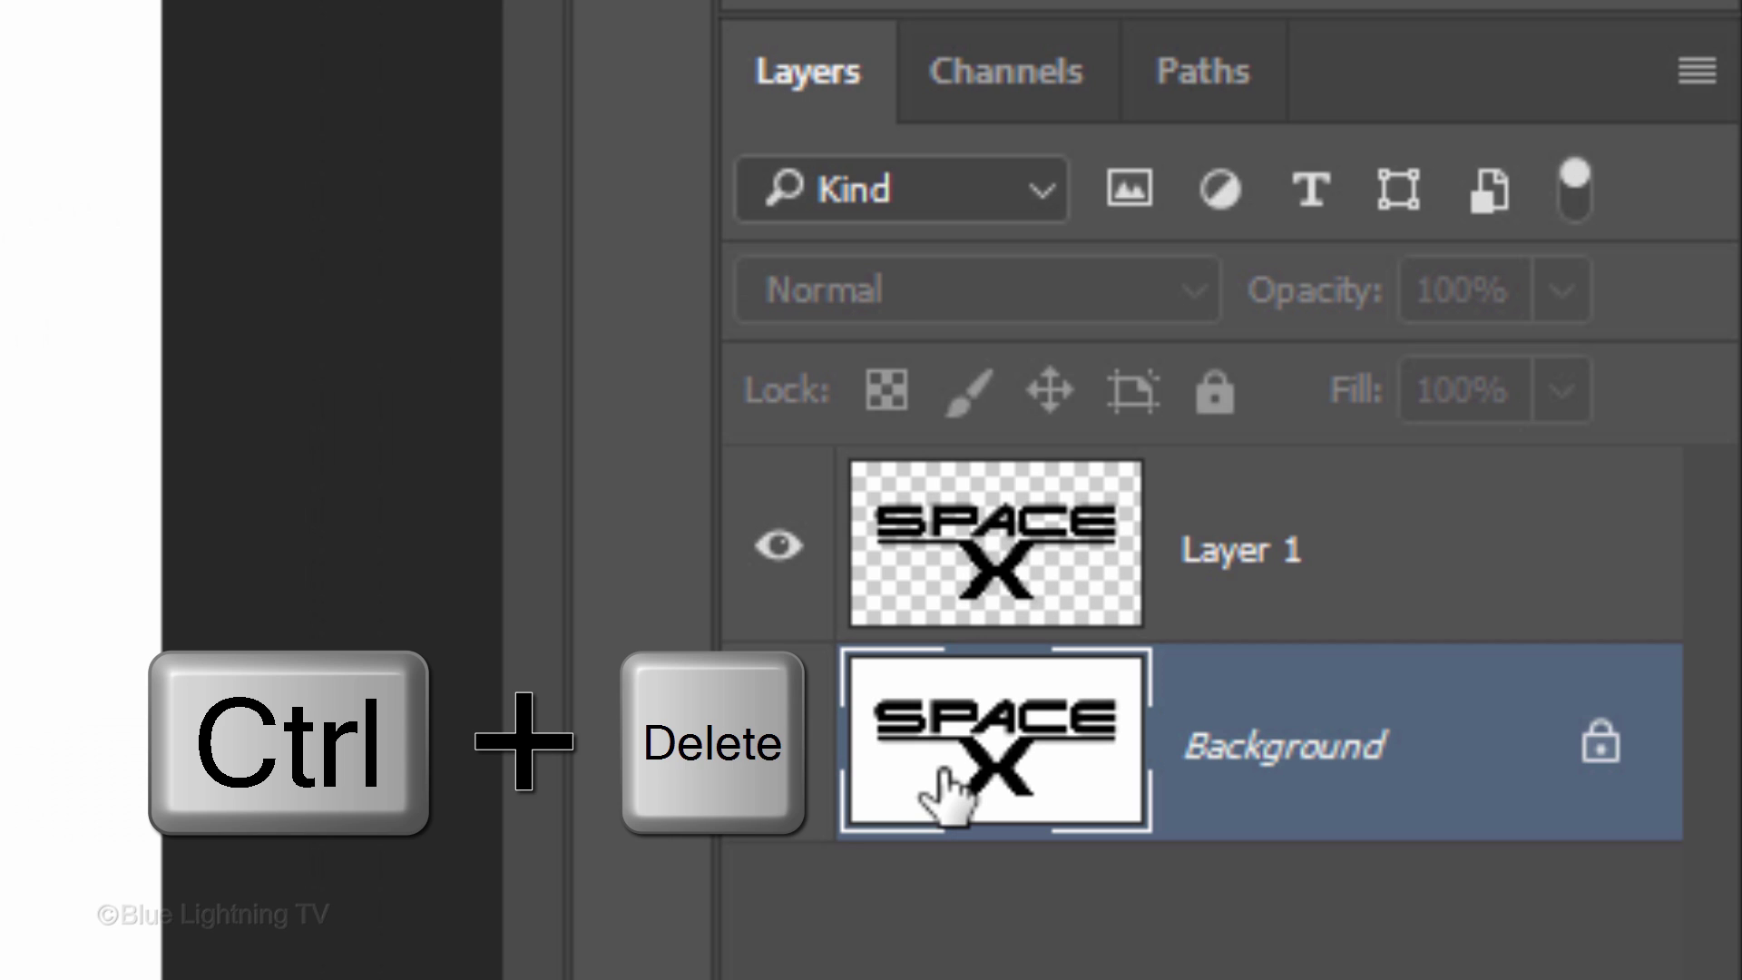
{"action": "key", "text": "ctrl+Delete"}
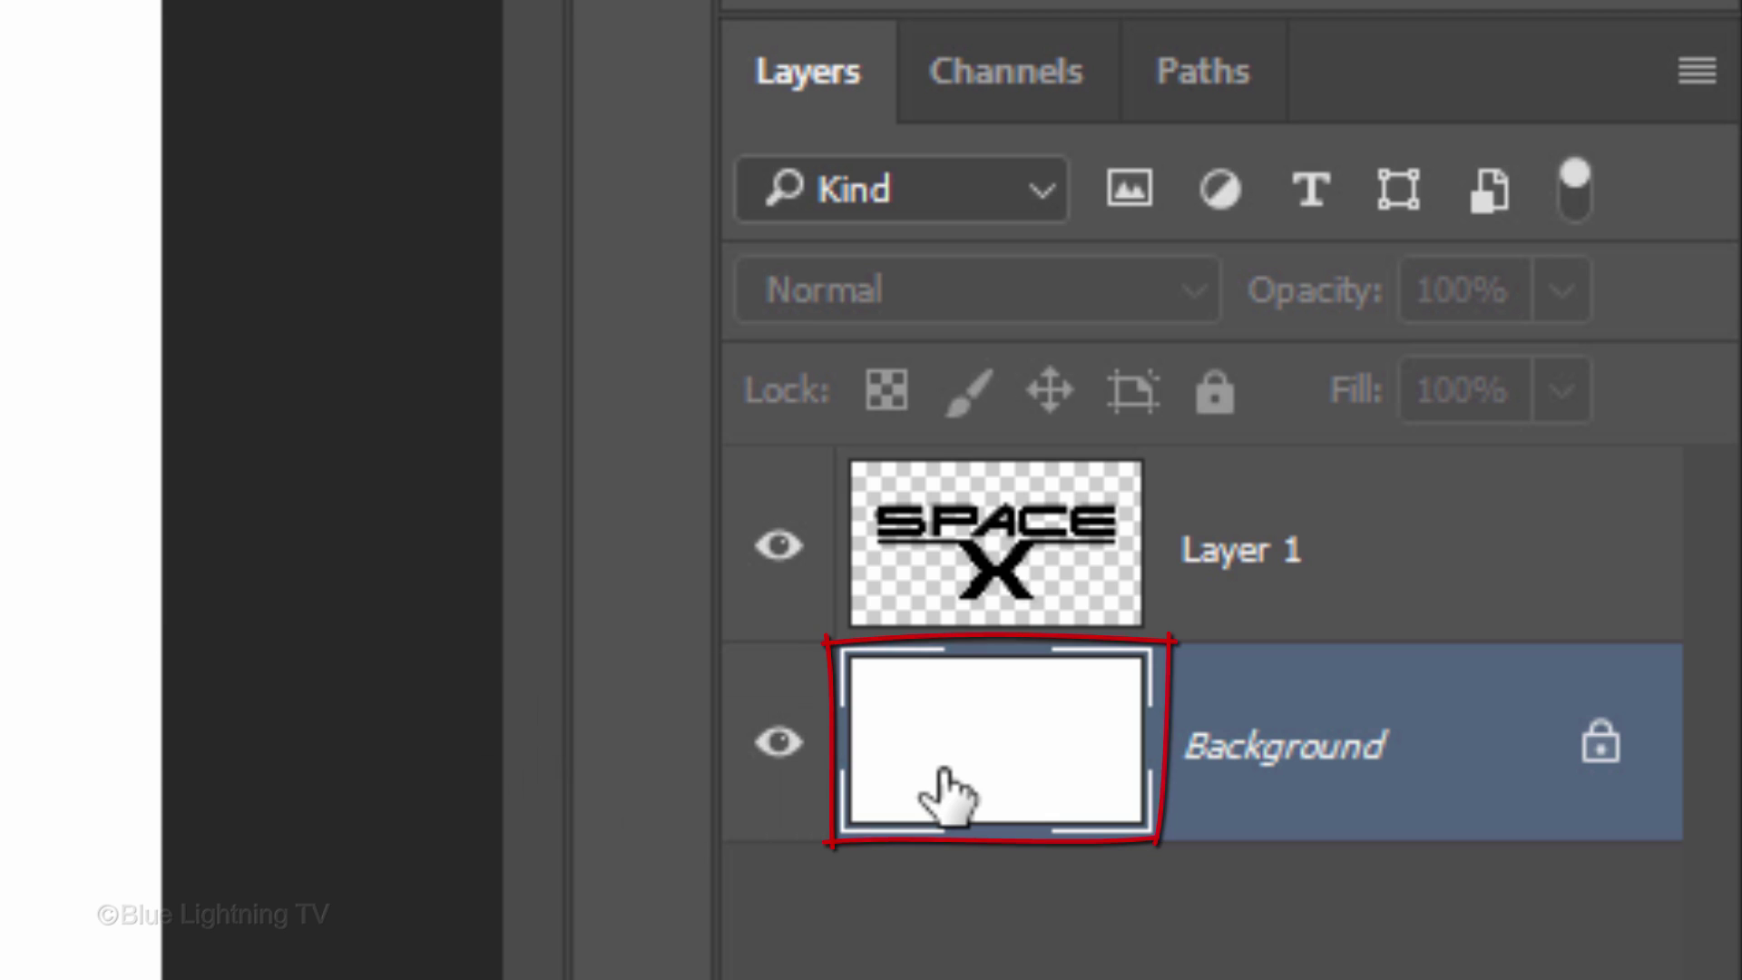
Convert the Layer 1 design to a Smart Object and make a hidden duplicate of it.
{"action": "left_click", "coordinate": [1004, 544]}
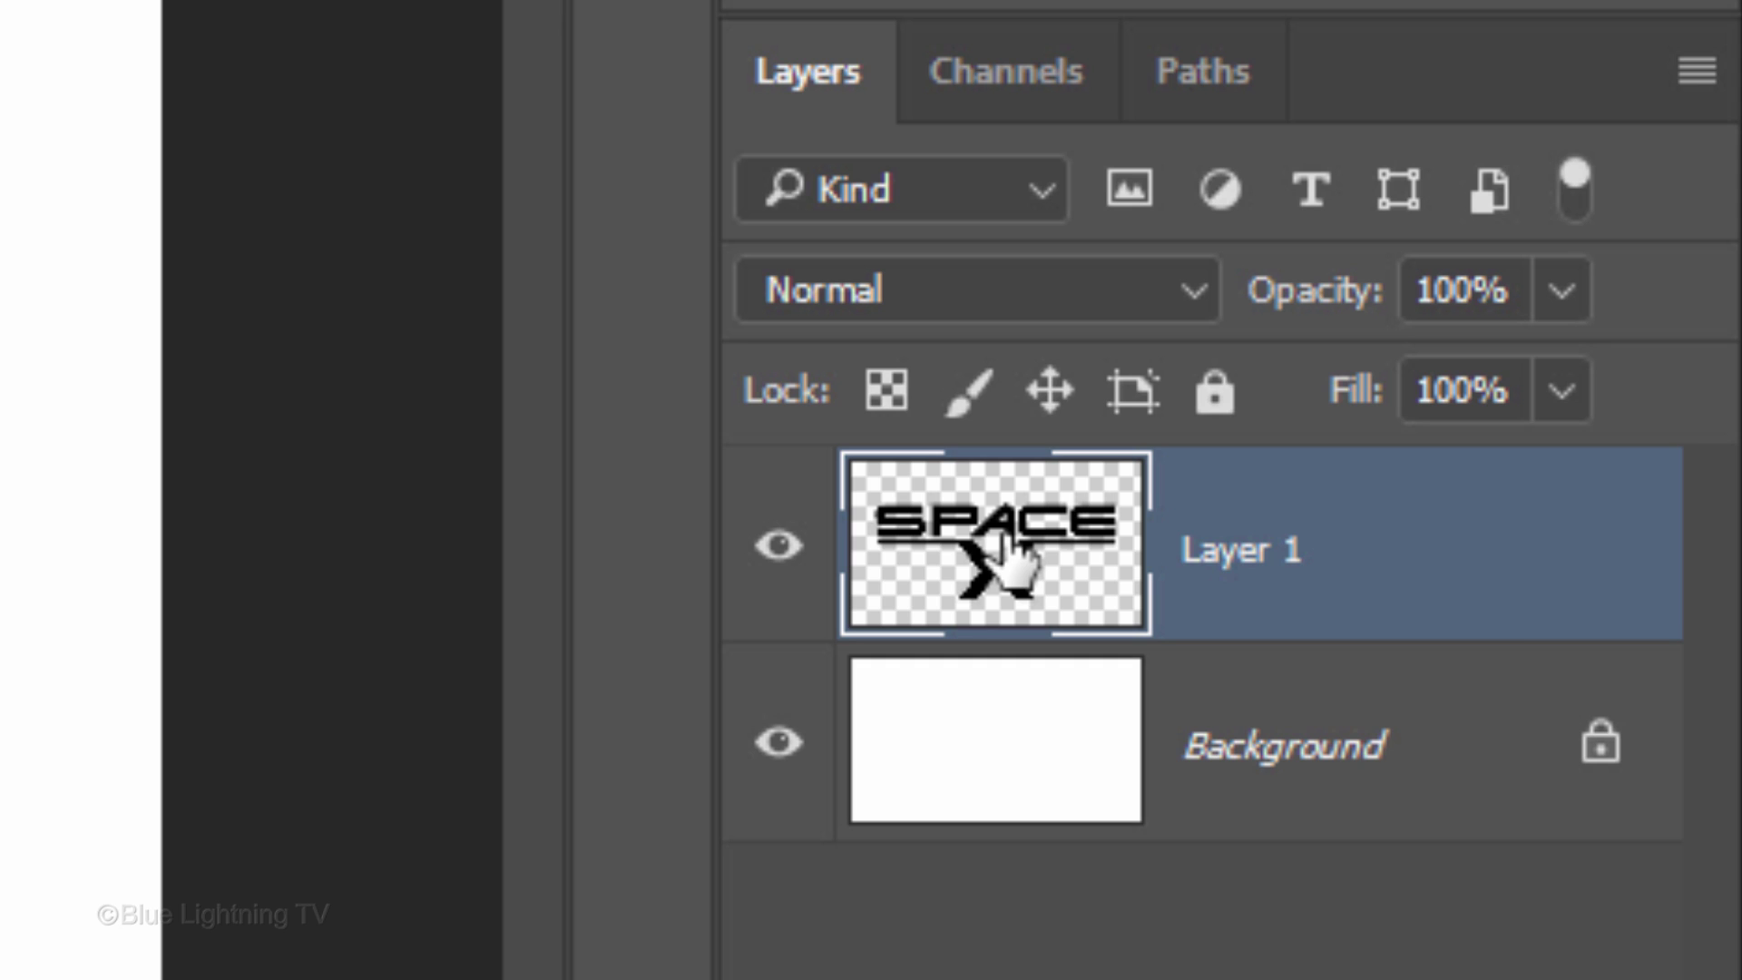
{"action": "left_click", "coordinate": [1693, 80]}
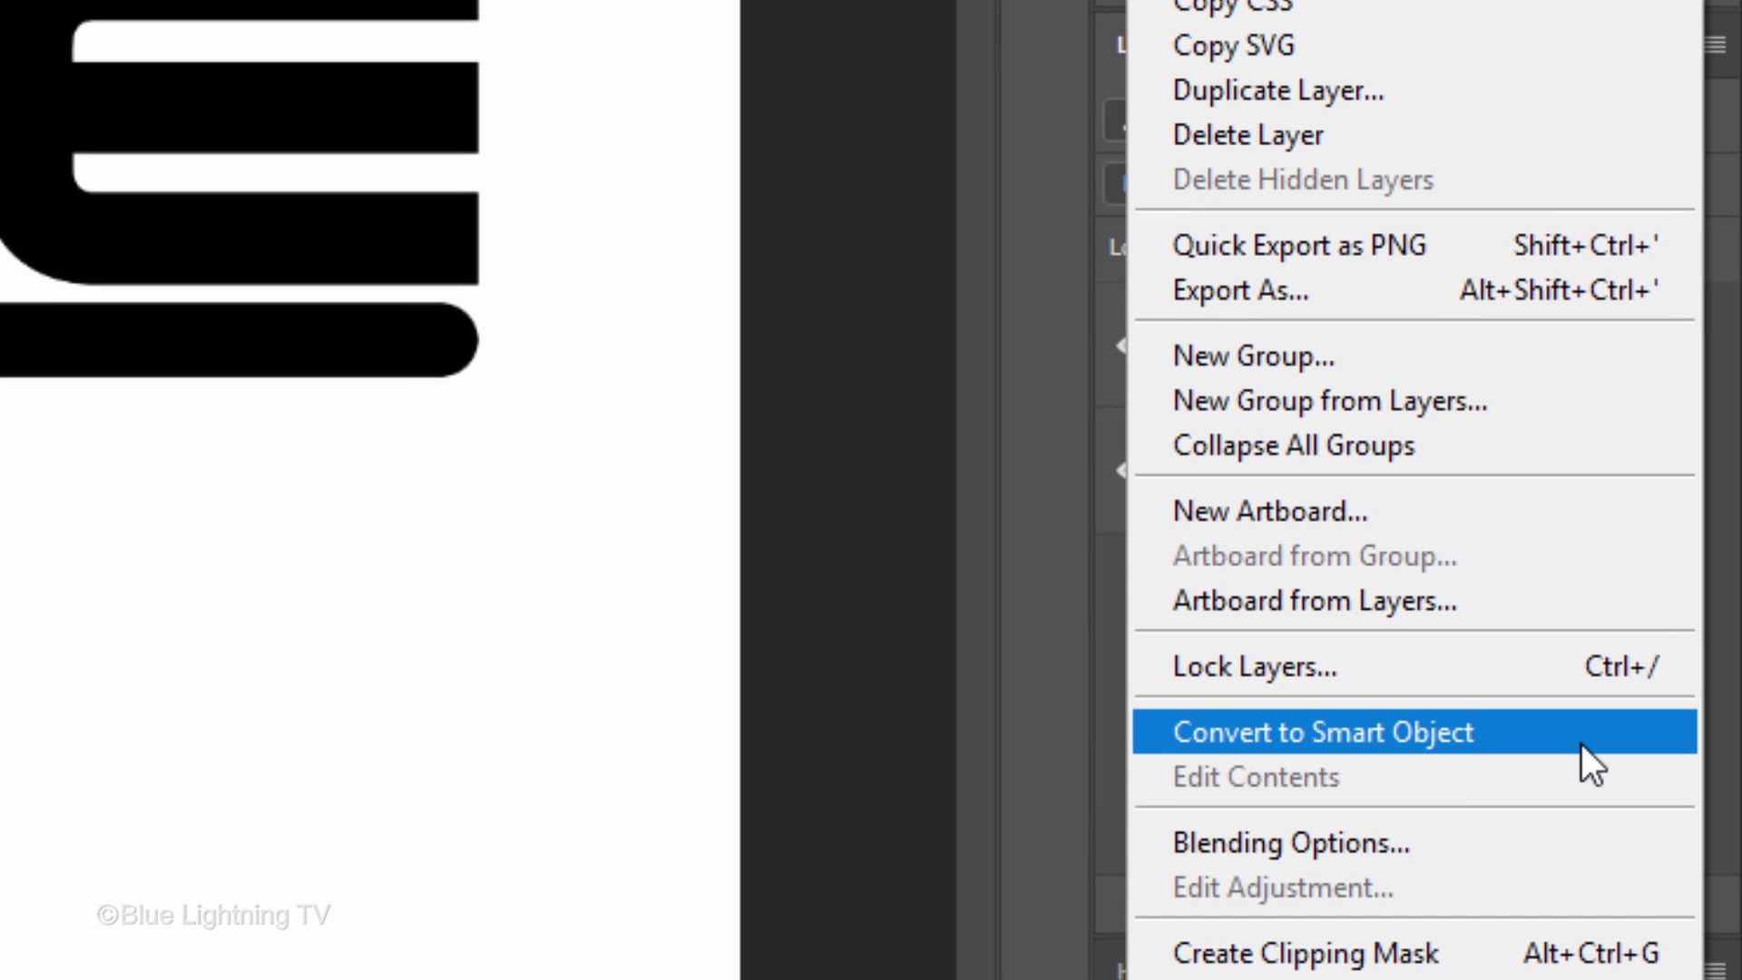
{"action": "left_click", "coordinate": [1581, 744]}
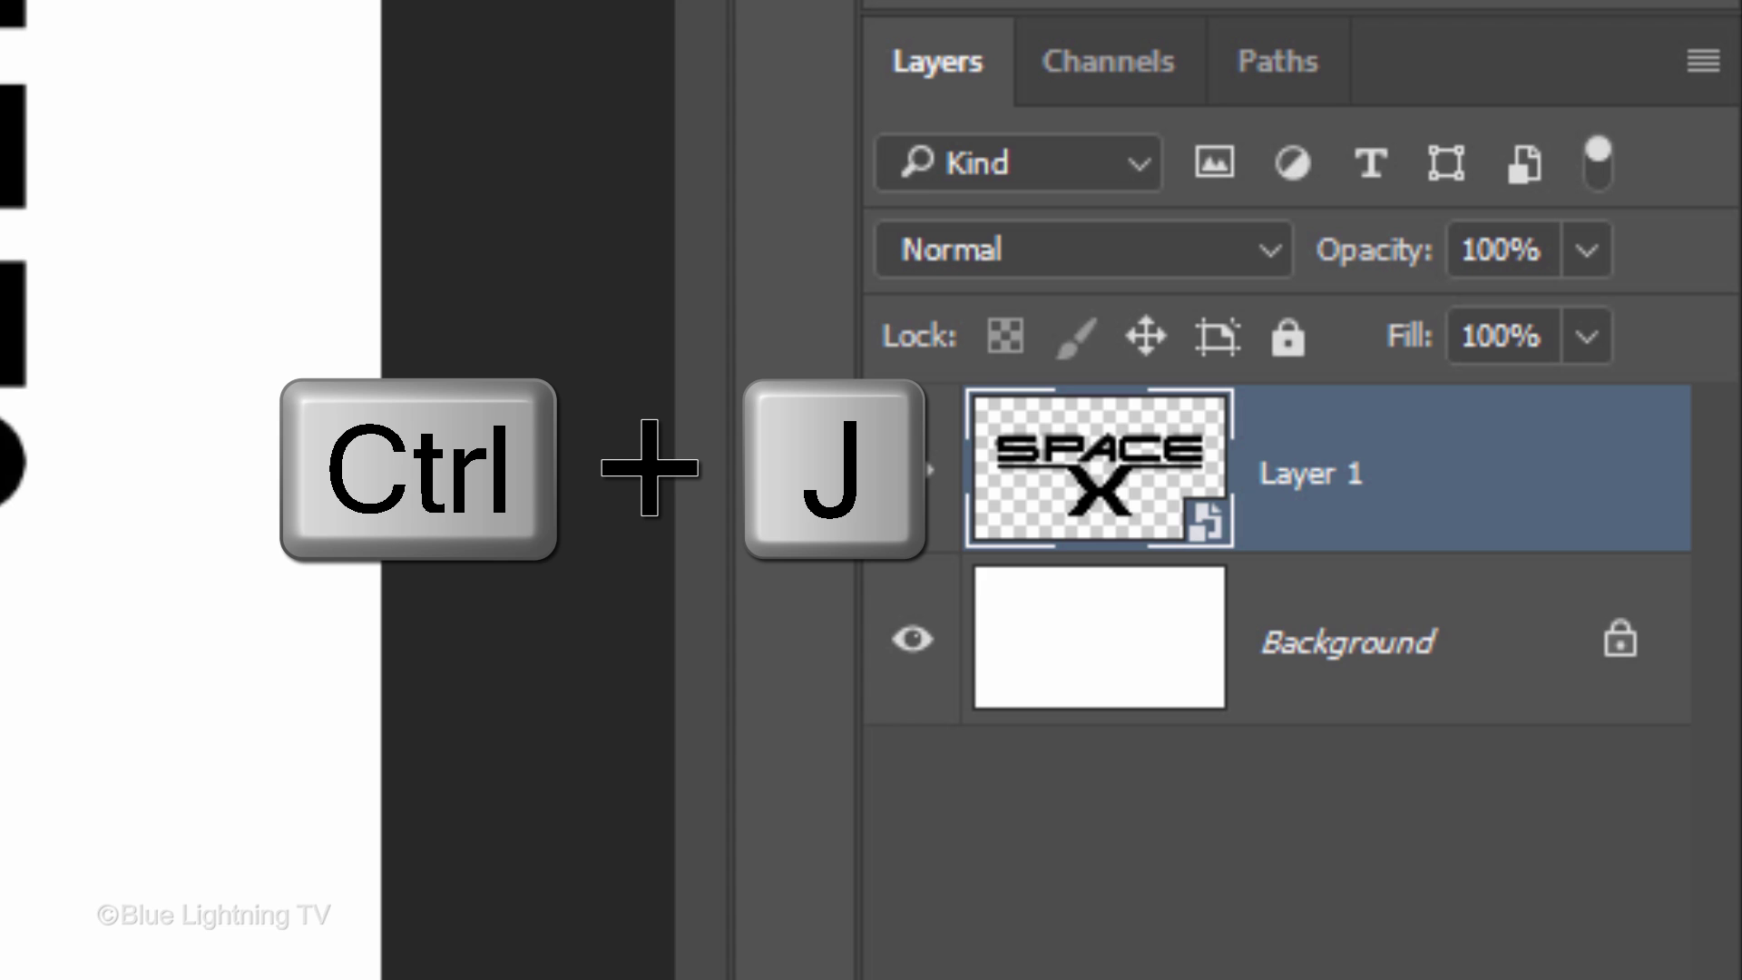
{"action": "key", "text": "ctrl+j"}
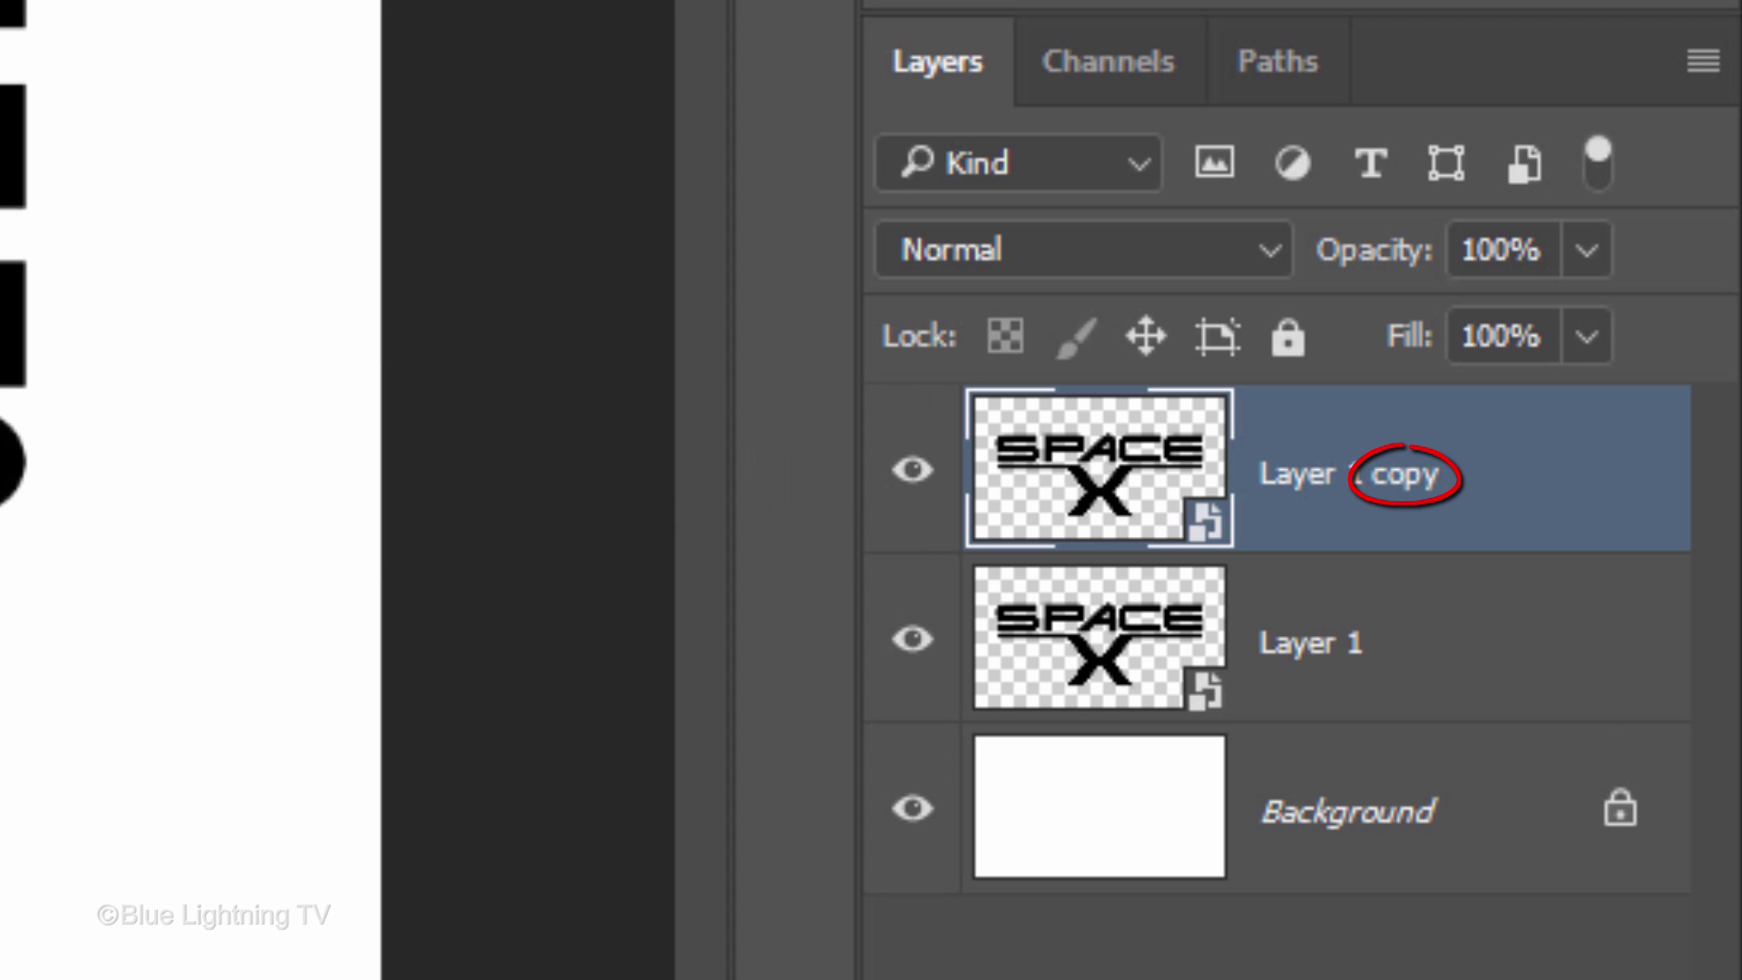
{"action": "left_click", "coordinate": [913, 470]}
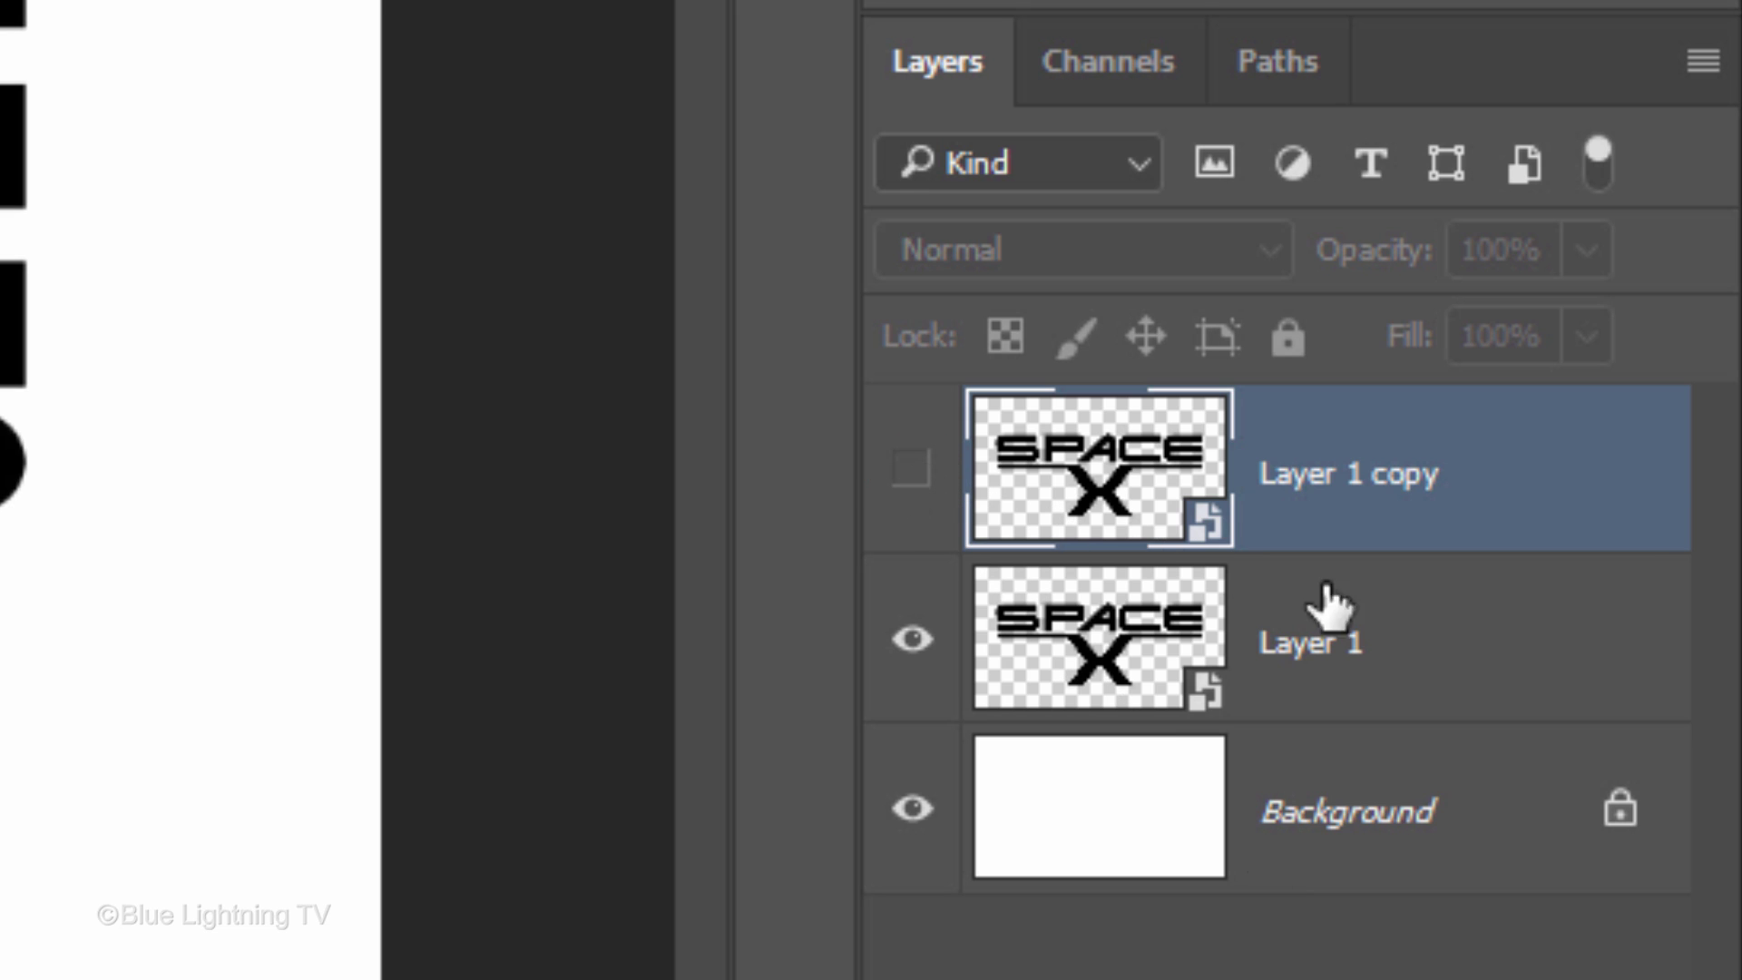
Add a Color Overlay in blue 1732FF to the original Layer 1.
{"action": "left_click", "coordinate": [1388, 645]}
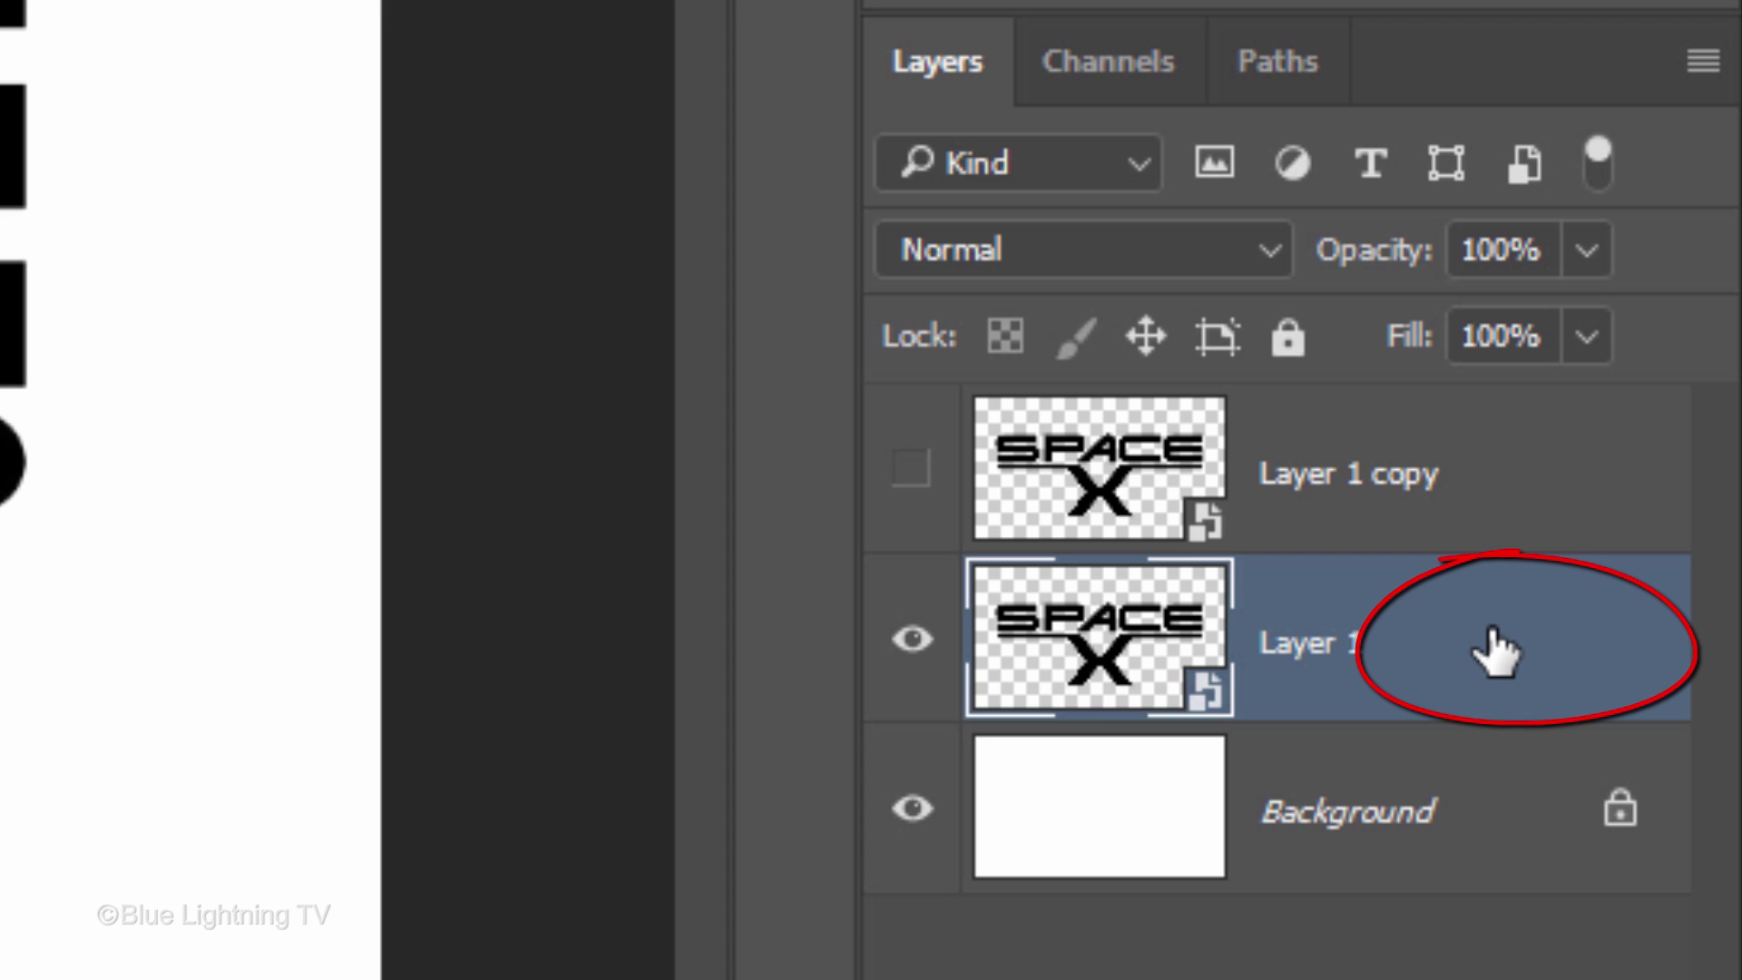
{"action": "double_click", "coordinate": [1495, 650]}
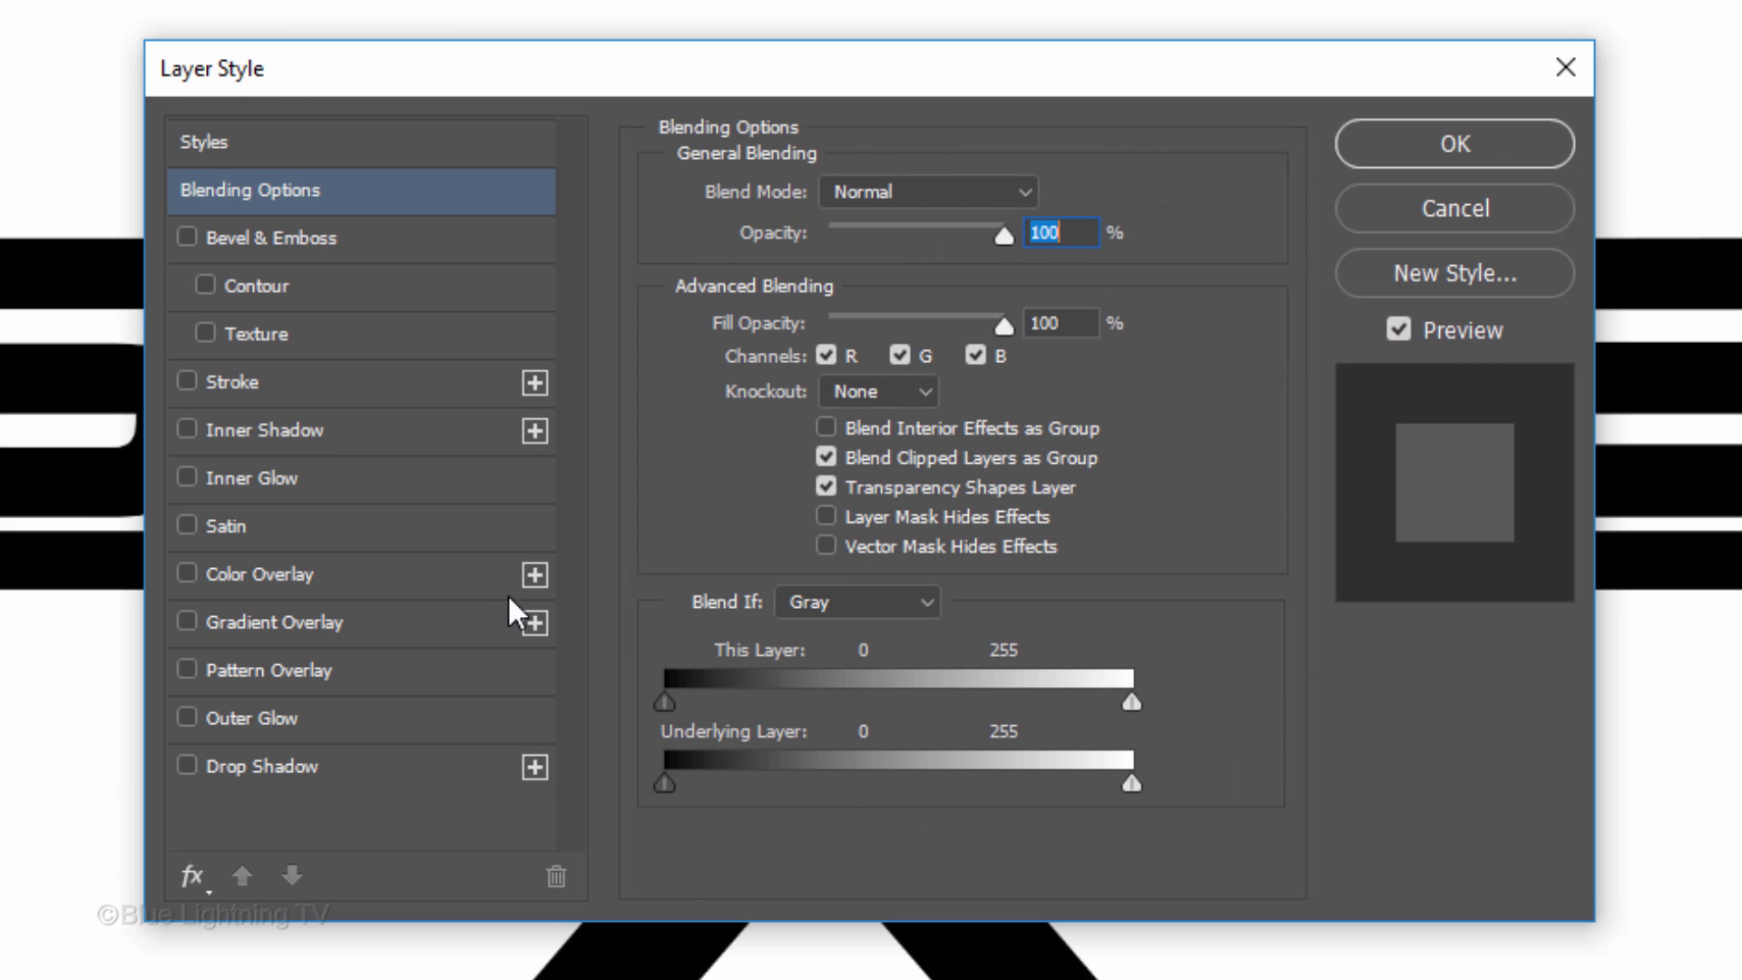
{"action": "left_click", "coordinate": [341, 578]}
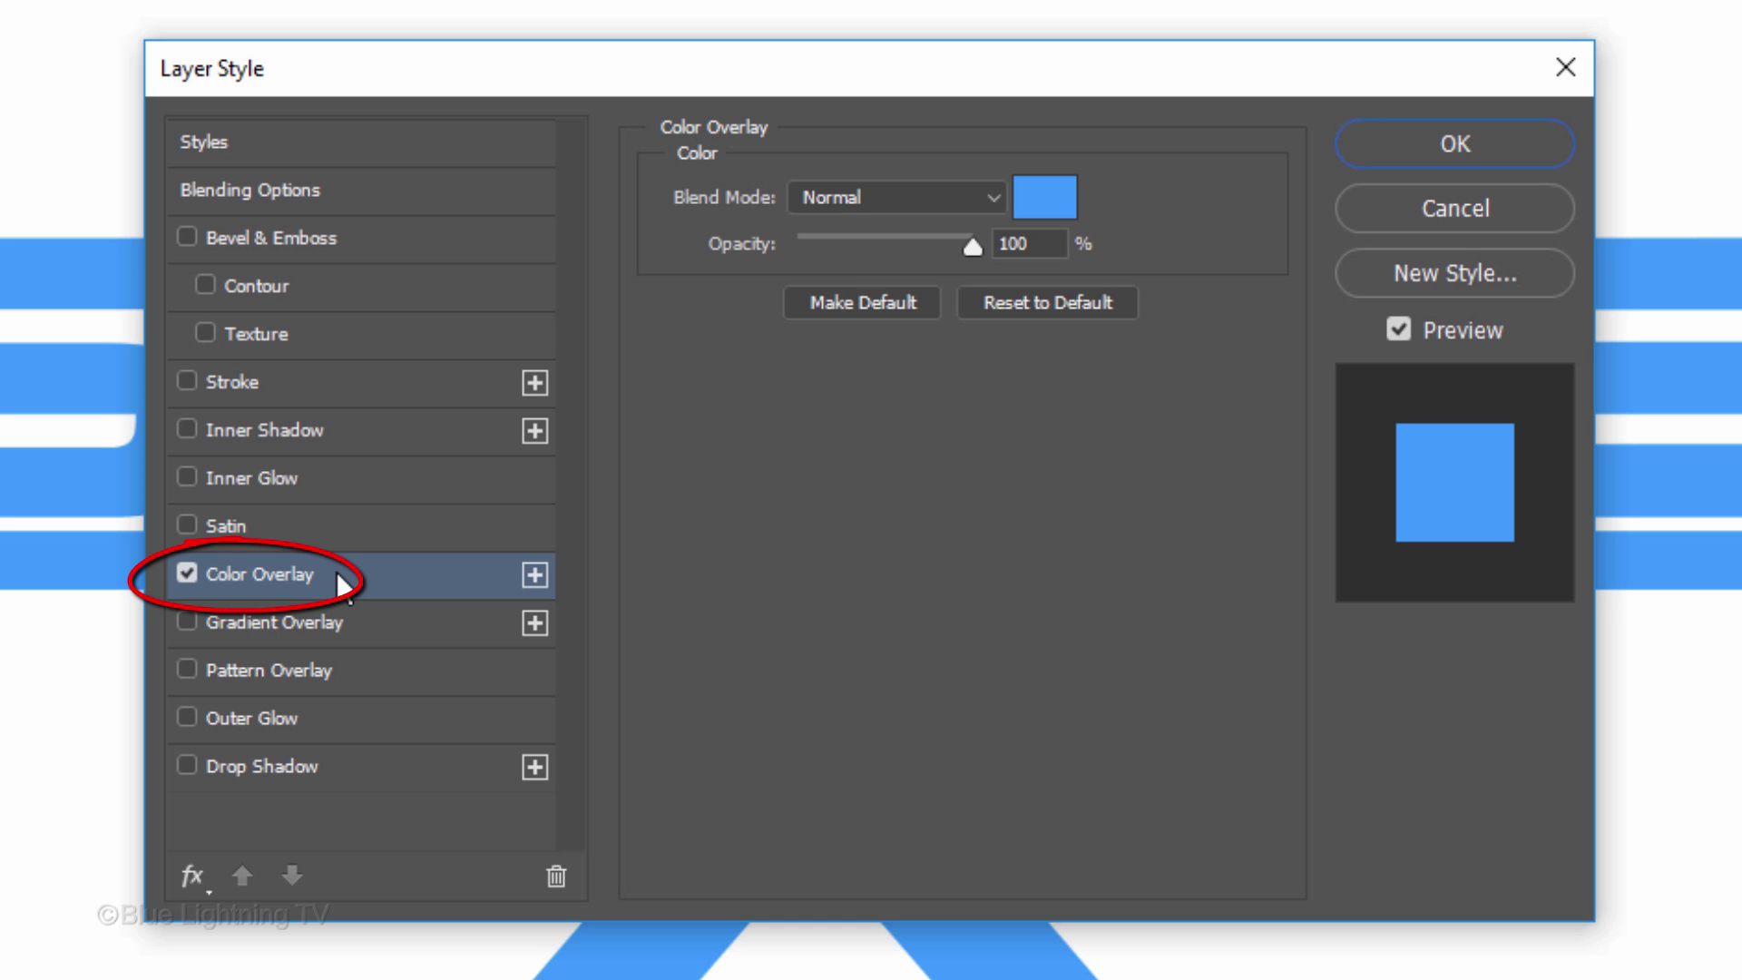
{"action": "left_click", "coordinate": [1042, 198]}
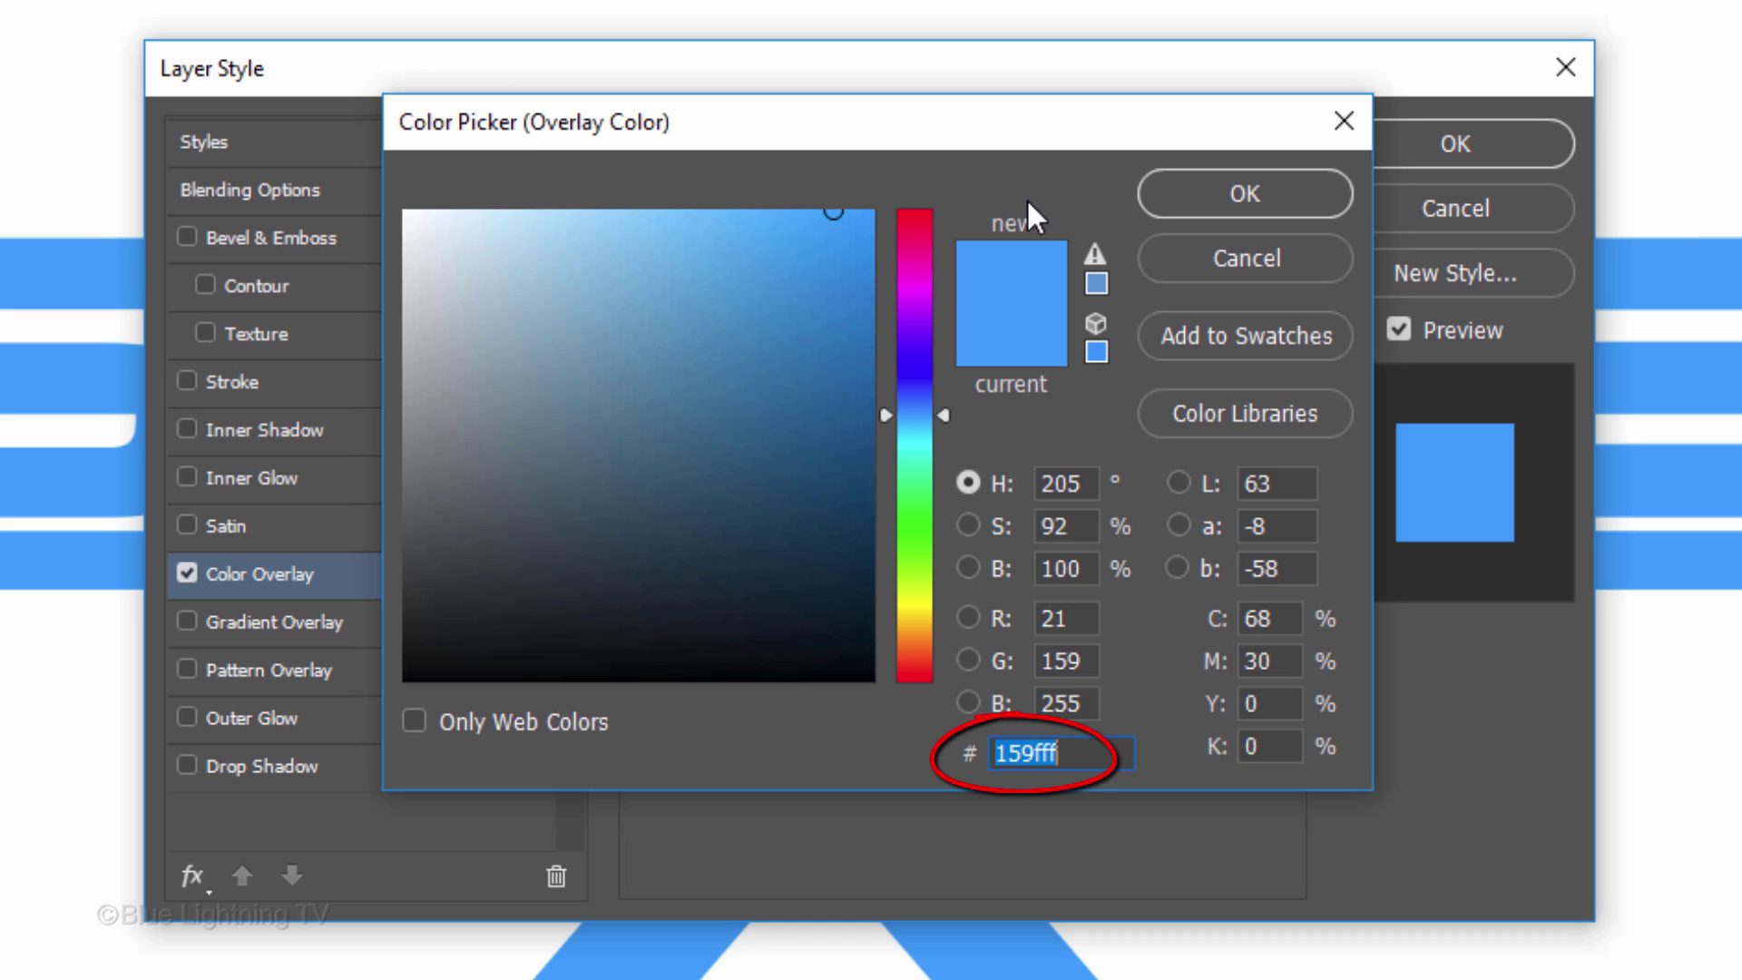
{"action": "type", "text": "1"}
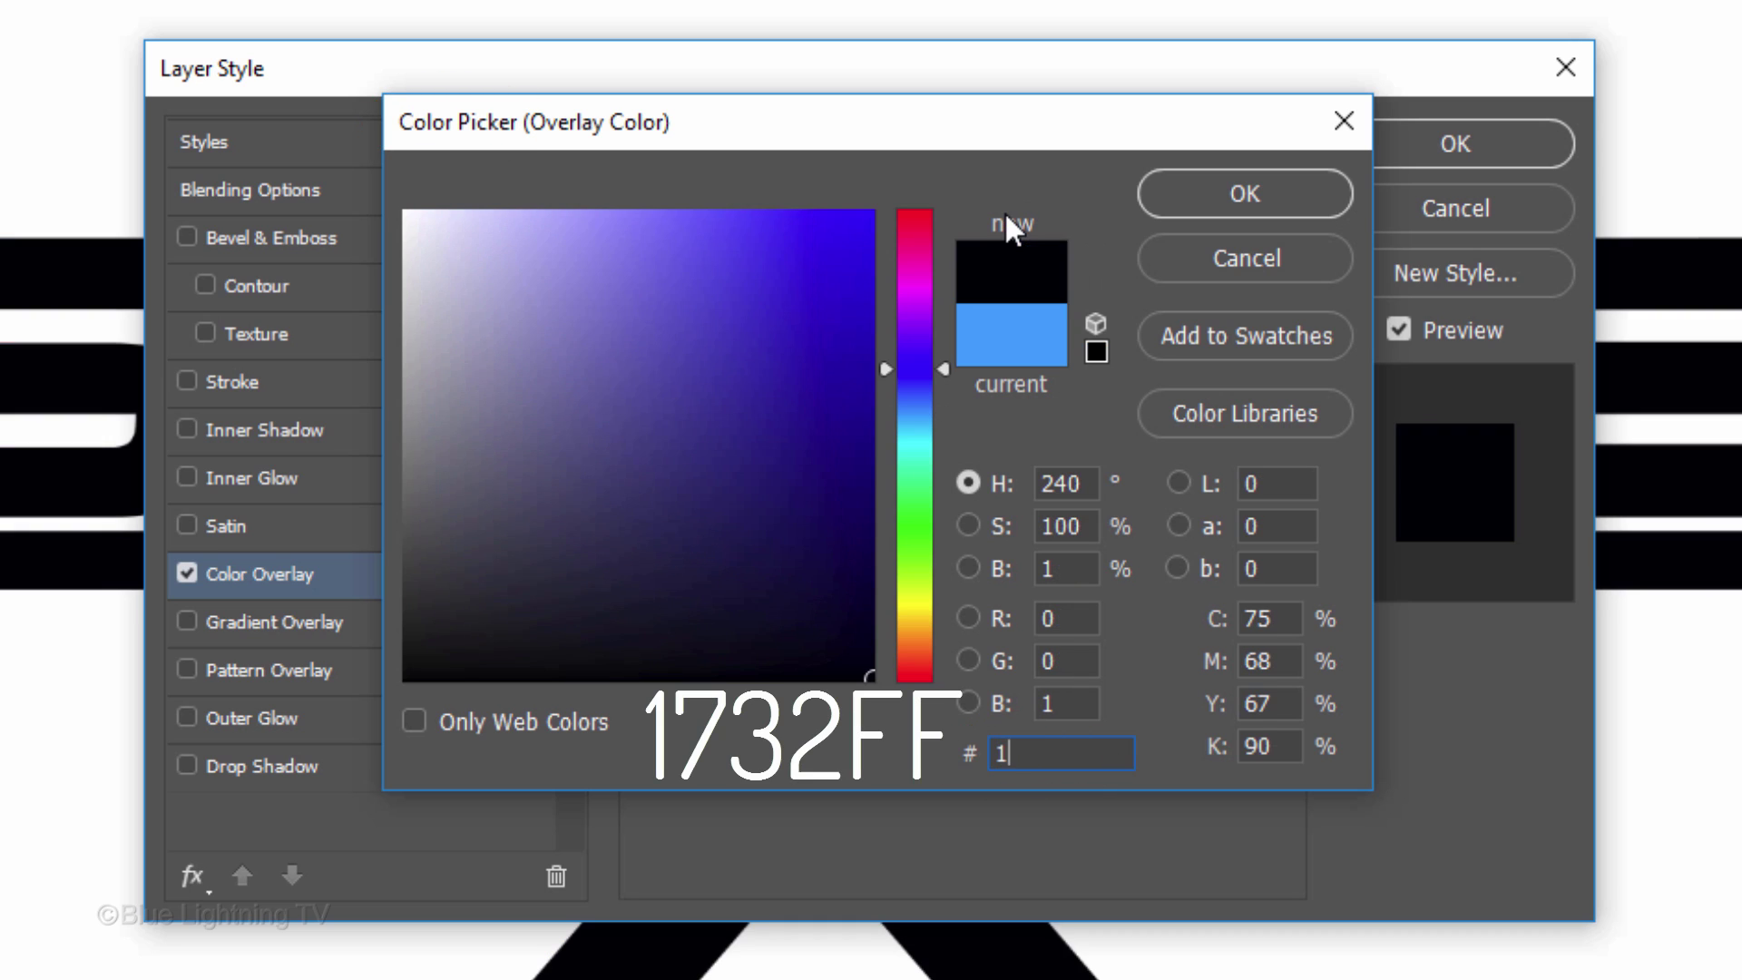
{"action": "type", "text": "73"}
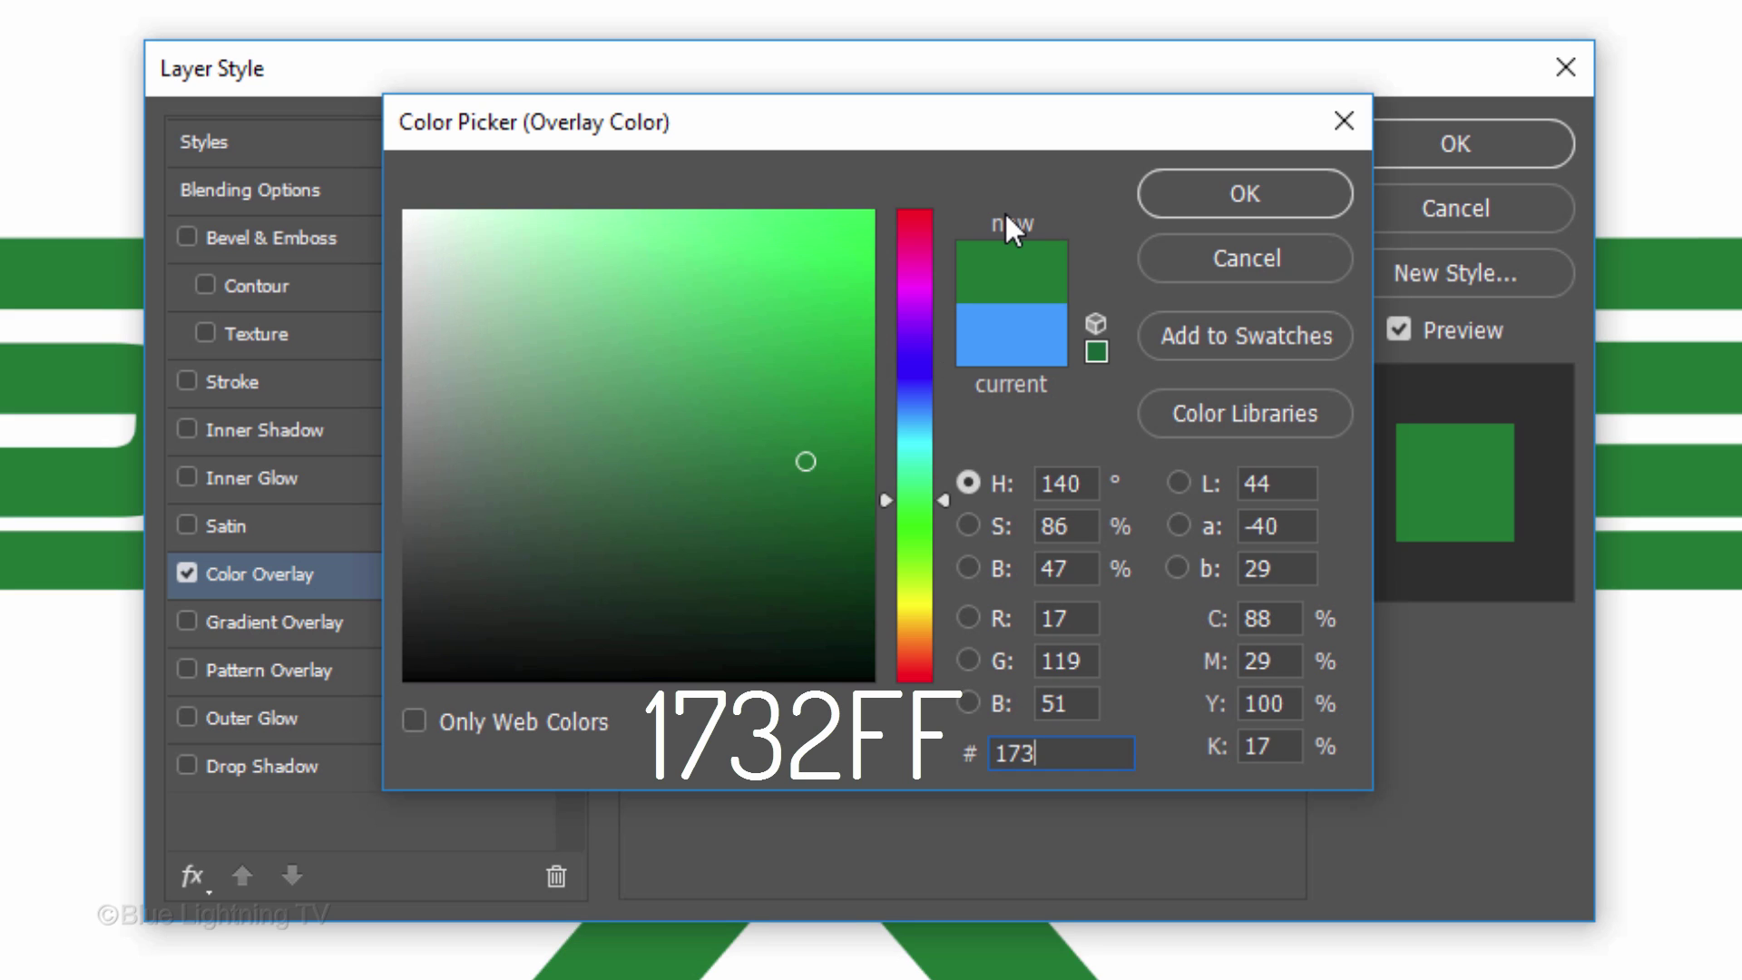
{"action": "type", "text": "2F"}
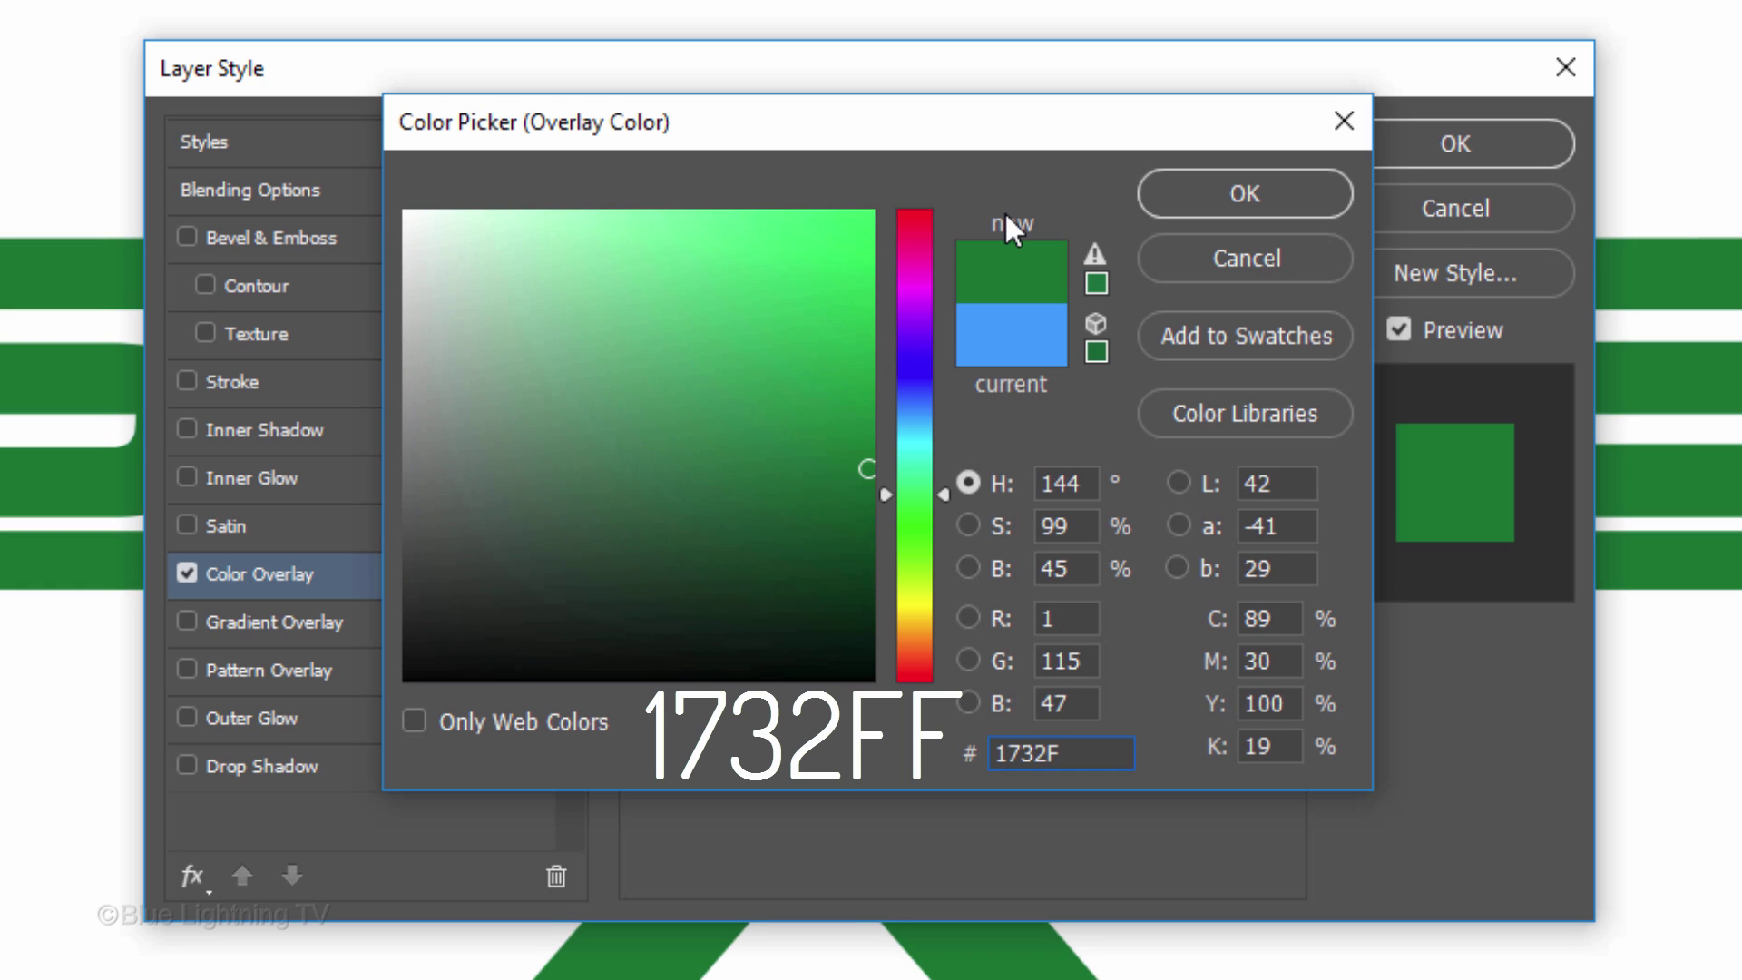
{"action": "type", "text": "F"}
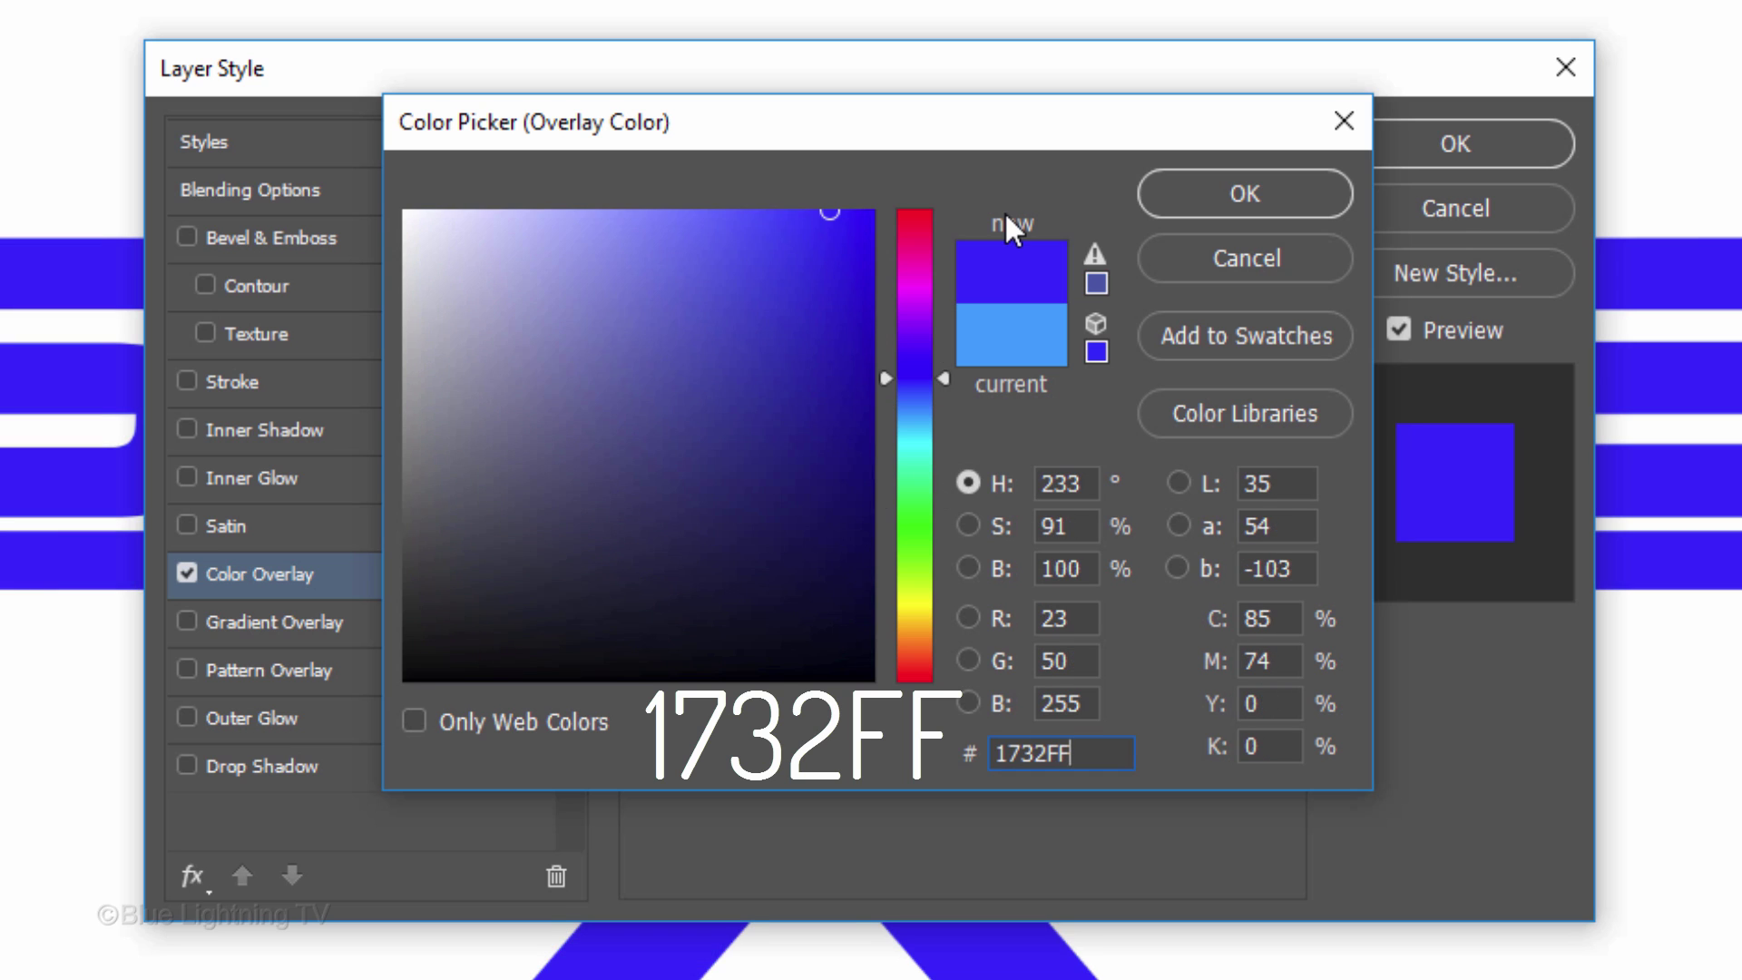
{"action": "left_click", "coordinate": [1267, 210]}
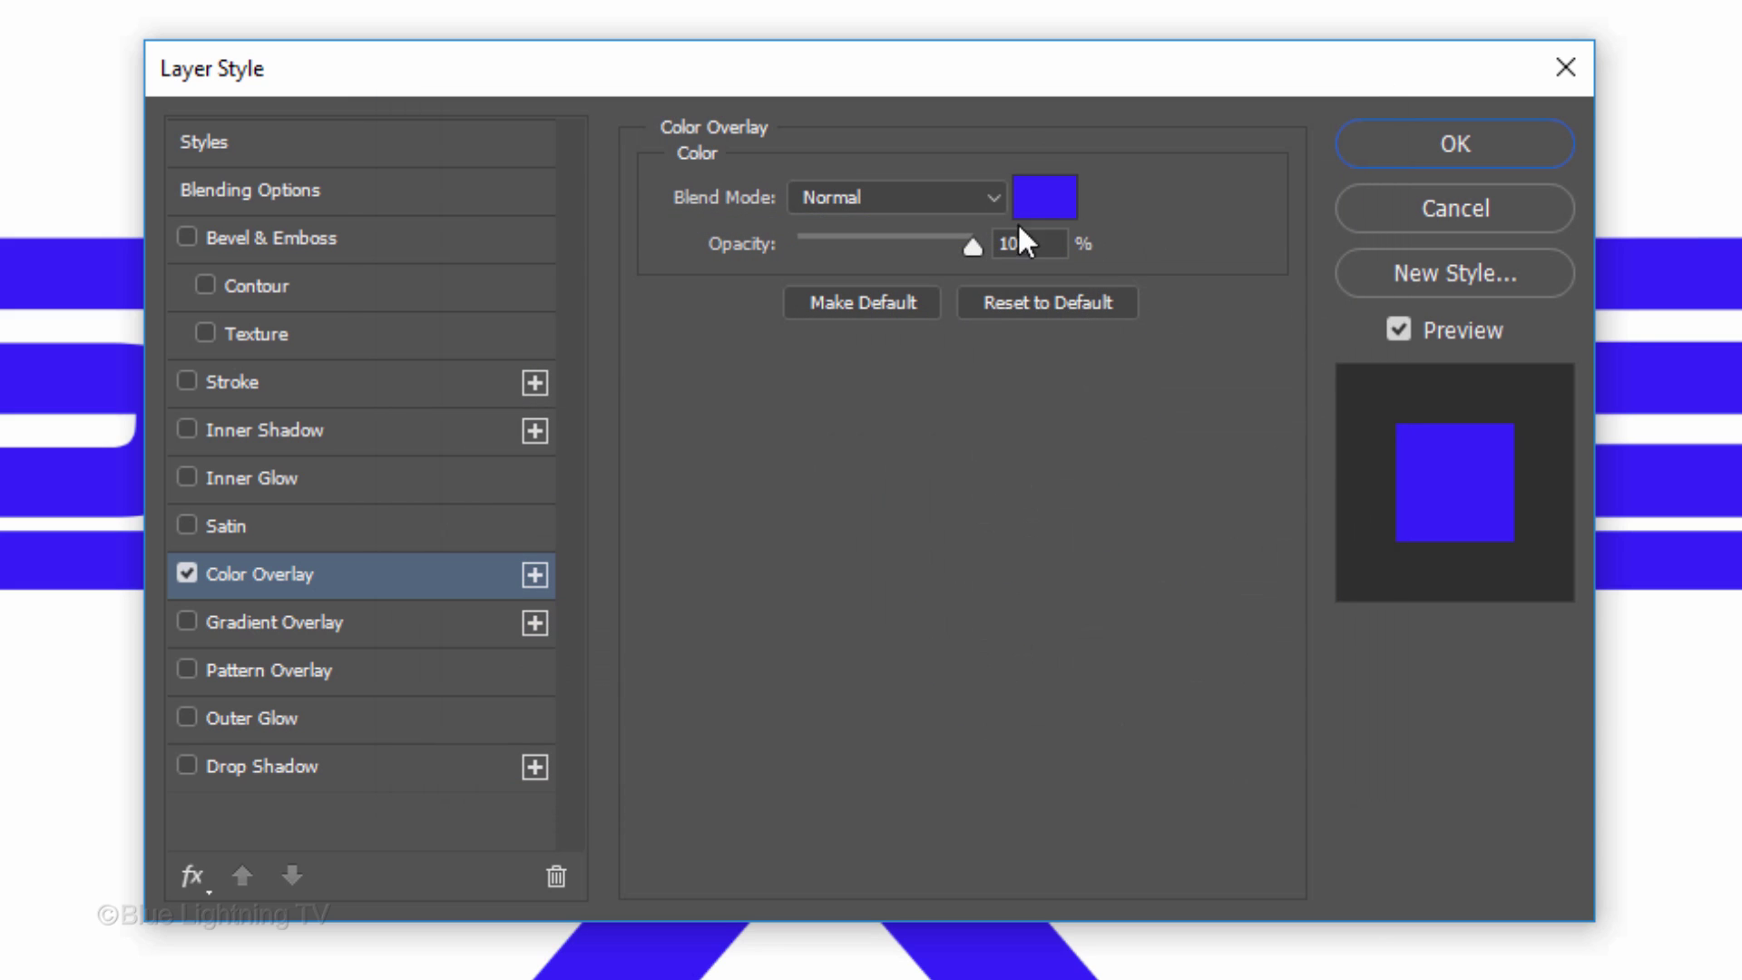
Add an Inner Shadow to Layer 1 and set its color to black, 000000.
{"action": "left_click", "coordinate": [340, 432]}
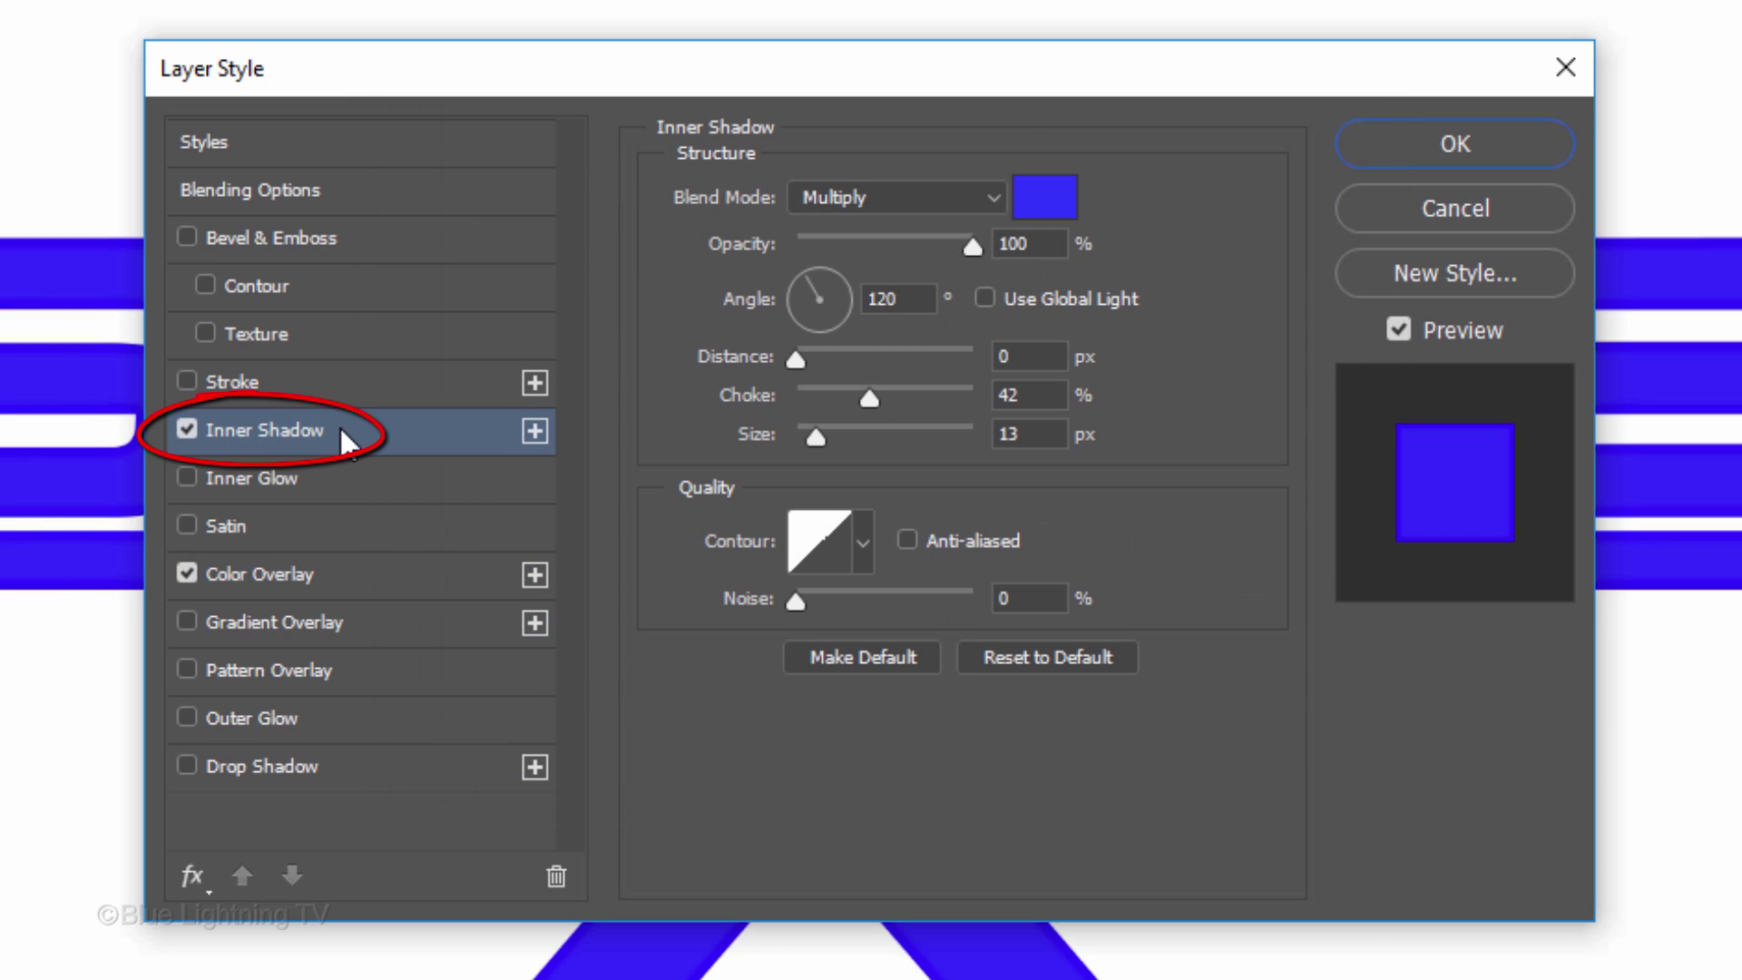
{"action": "left_click", "coordinate": [1045, 195]}
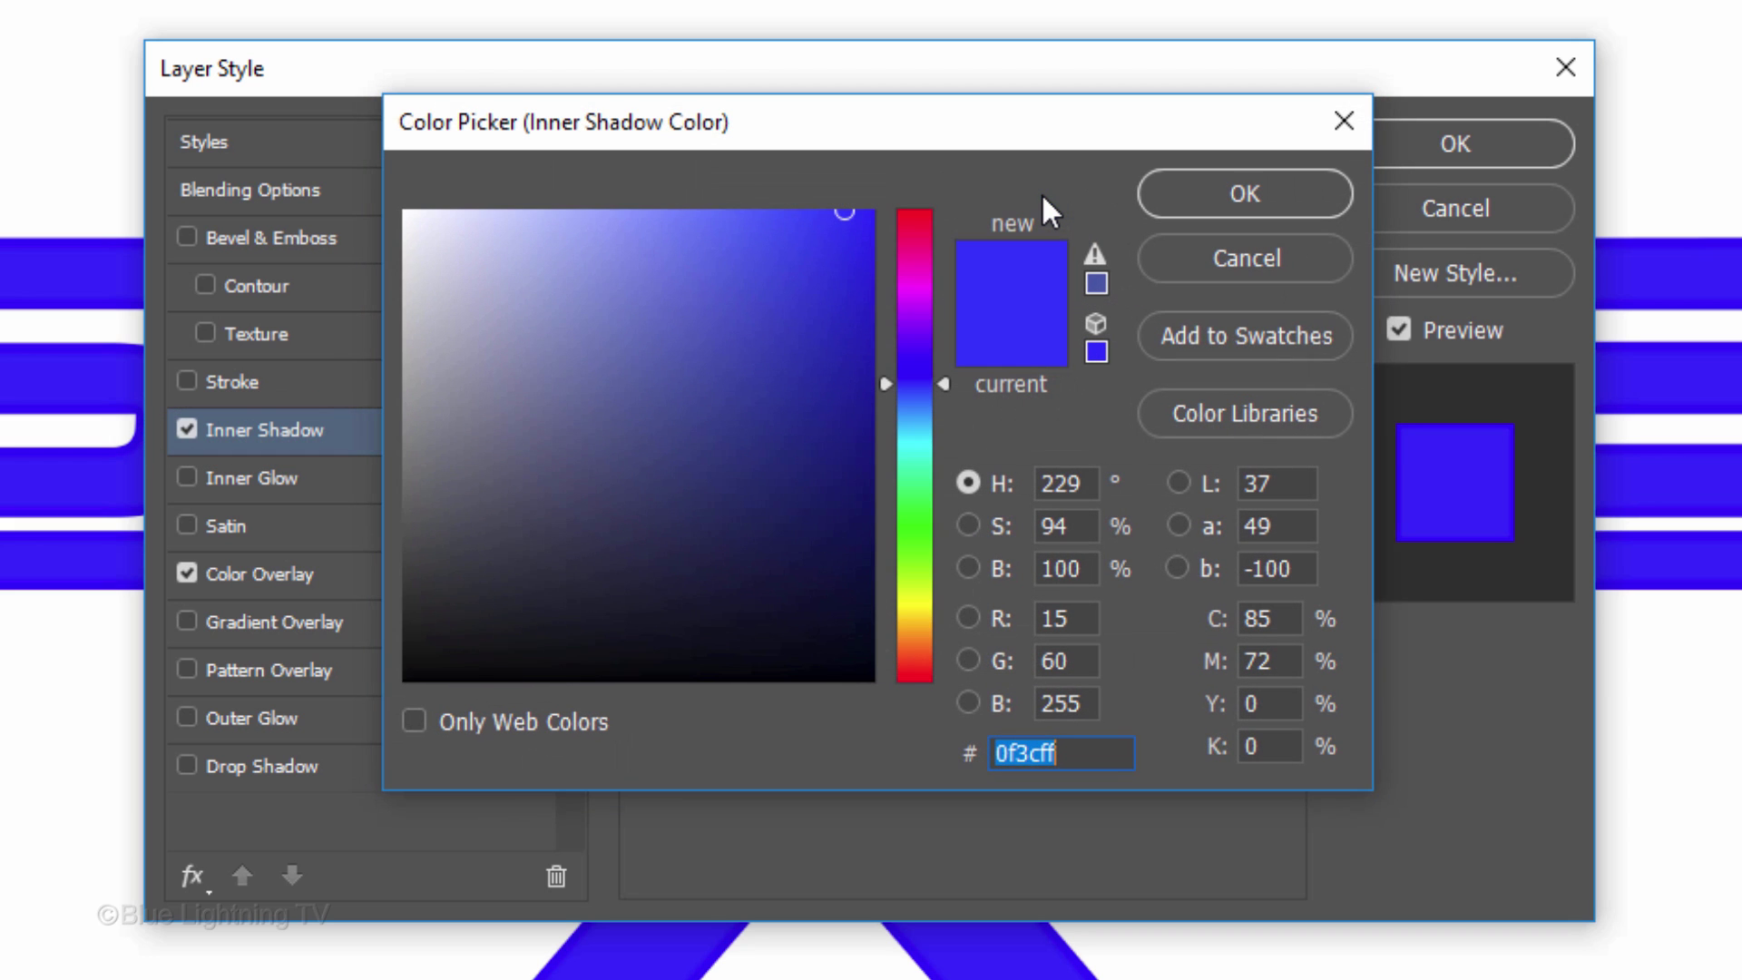
{"action": "left_click_drag", "start_coordinate": [426, 635], "coordinate": [318, 750]}
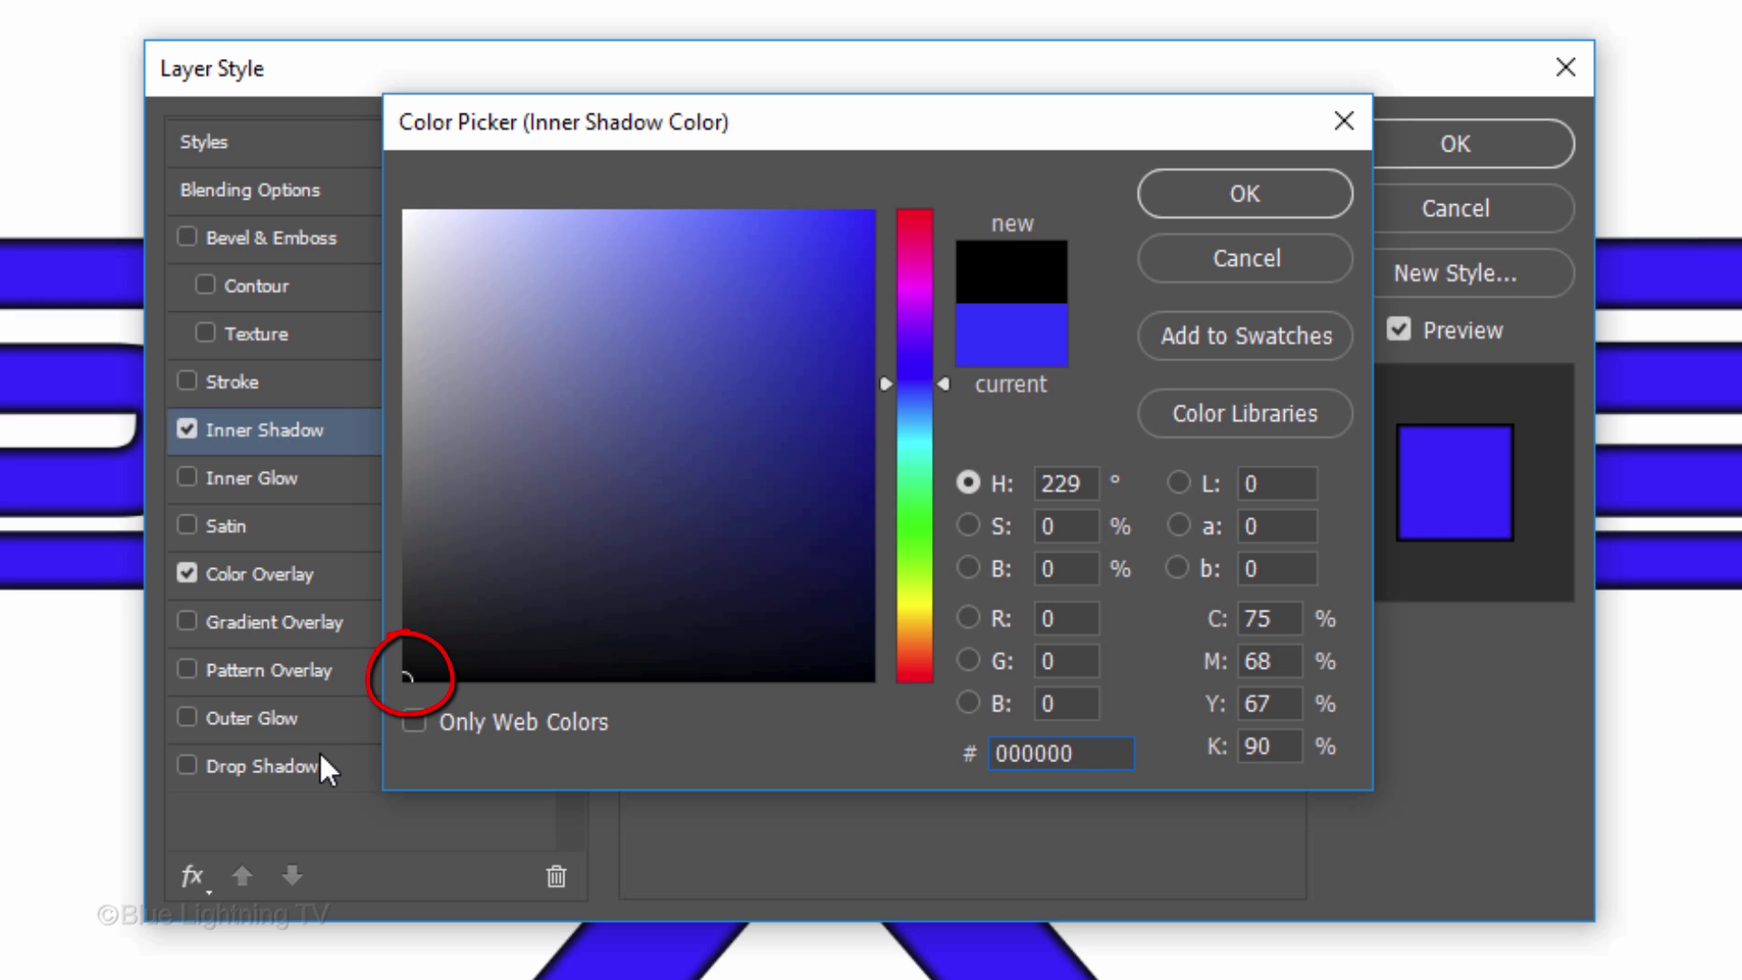
{"action": "left_click", "coordinate": [1234, 191]}
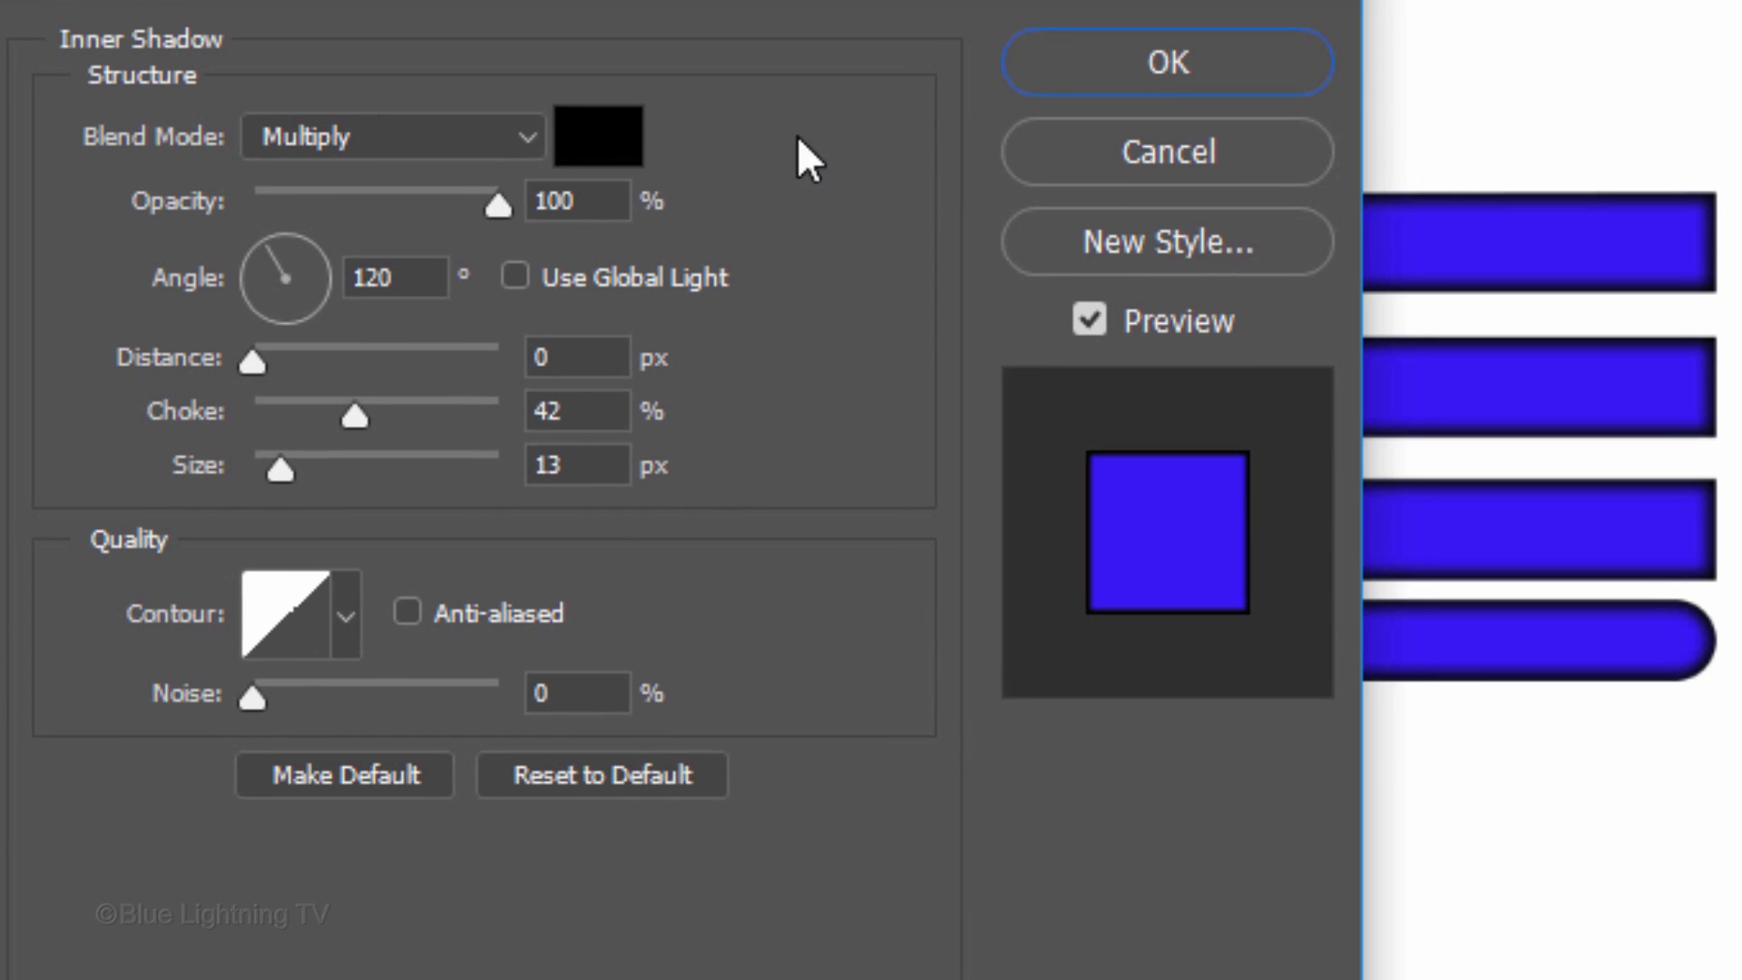
Set the Inner Shadow to 40% opacity, 20 px distance, 30% choke and 14 px size, and apply the layer style.
{"action": "left_click_drag", "start_coordinate": [426, 195], "coordinate": [348, 217]}
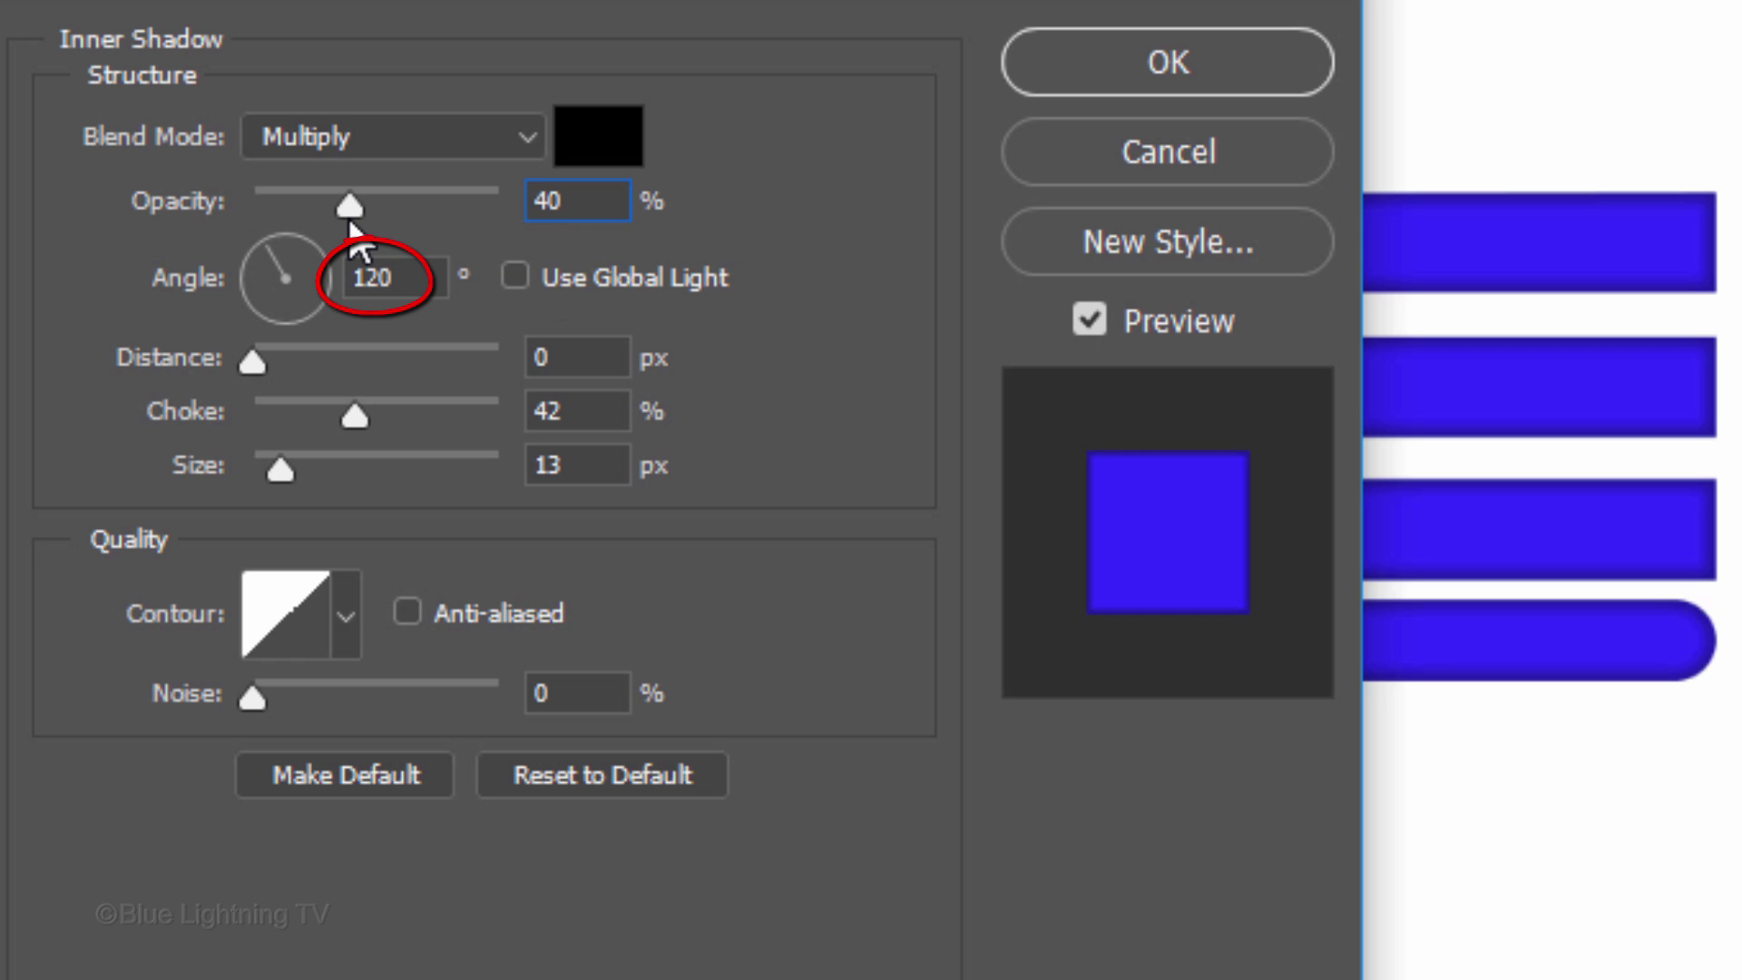
{"action": "key", "text": "Tab"}
{"action": "key", "text": "Tab"}
{"action": "type", "text": "20"}
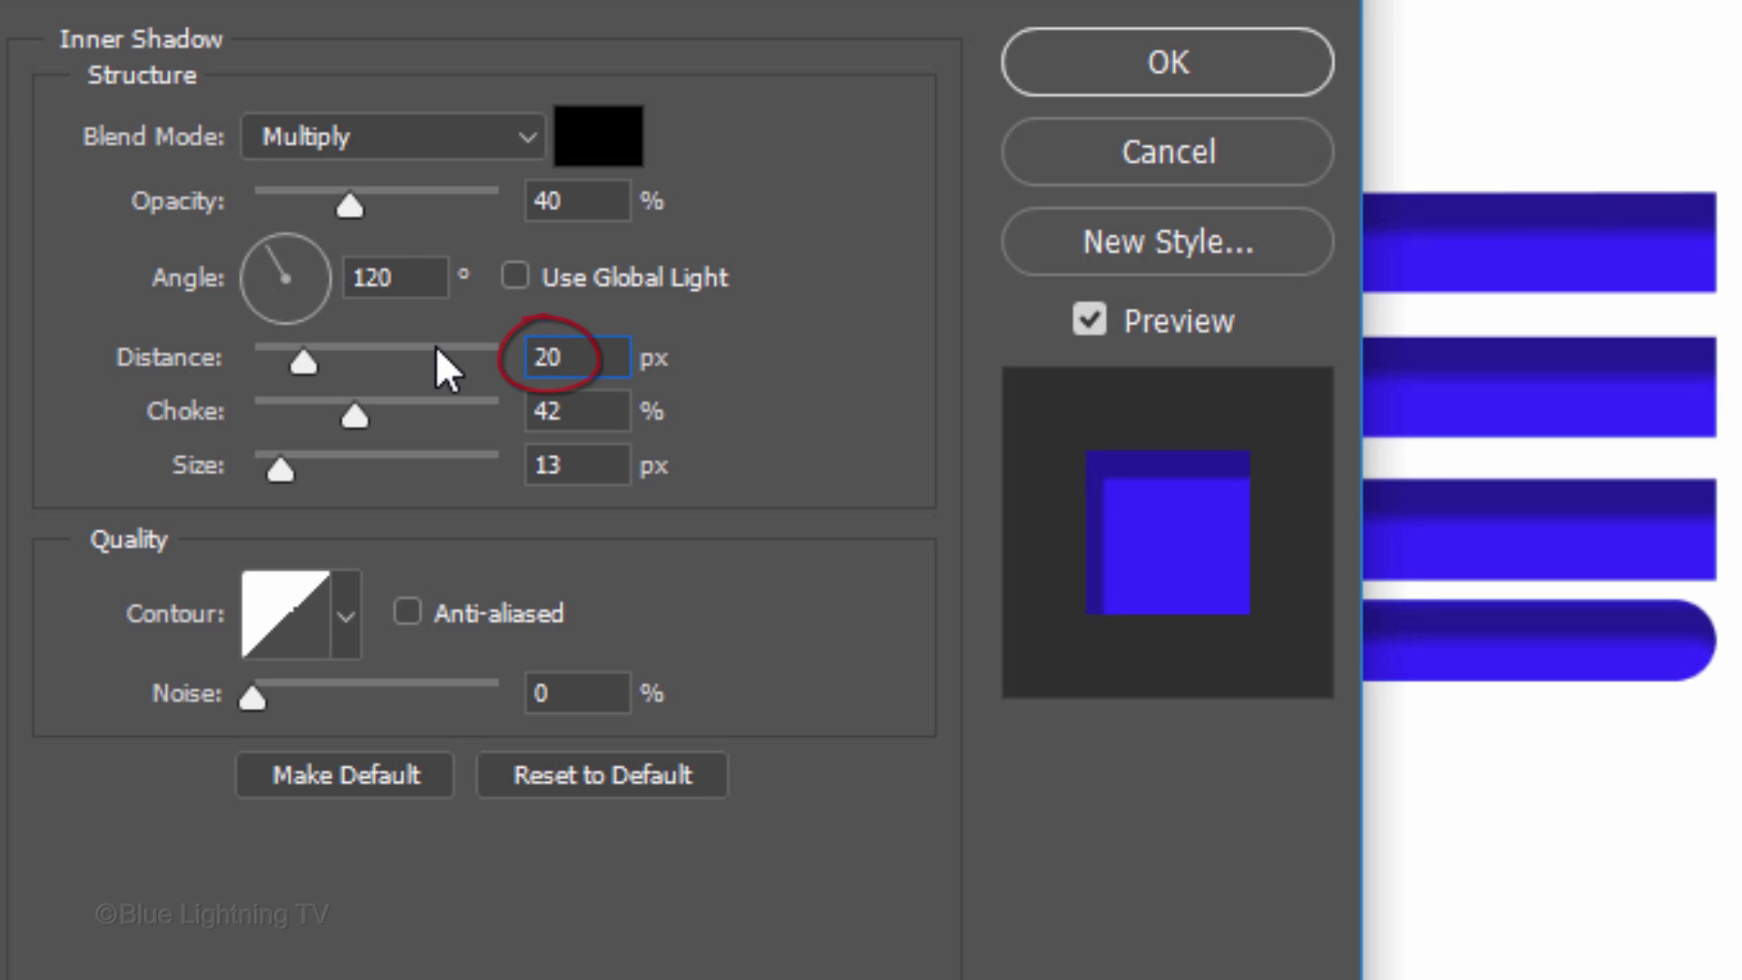
{"action": "key", "text": "Tab"}
{"action": "type", "text": "30"}
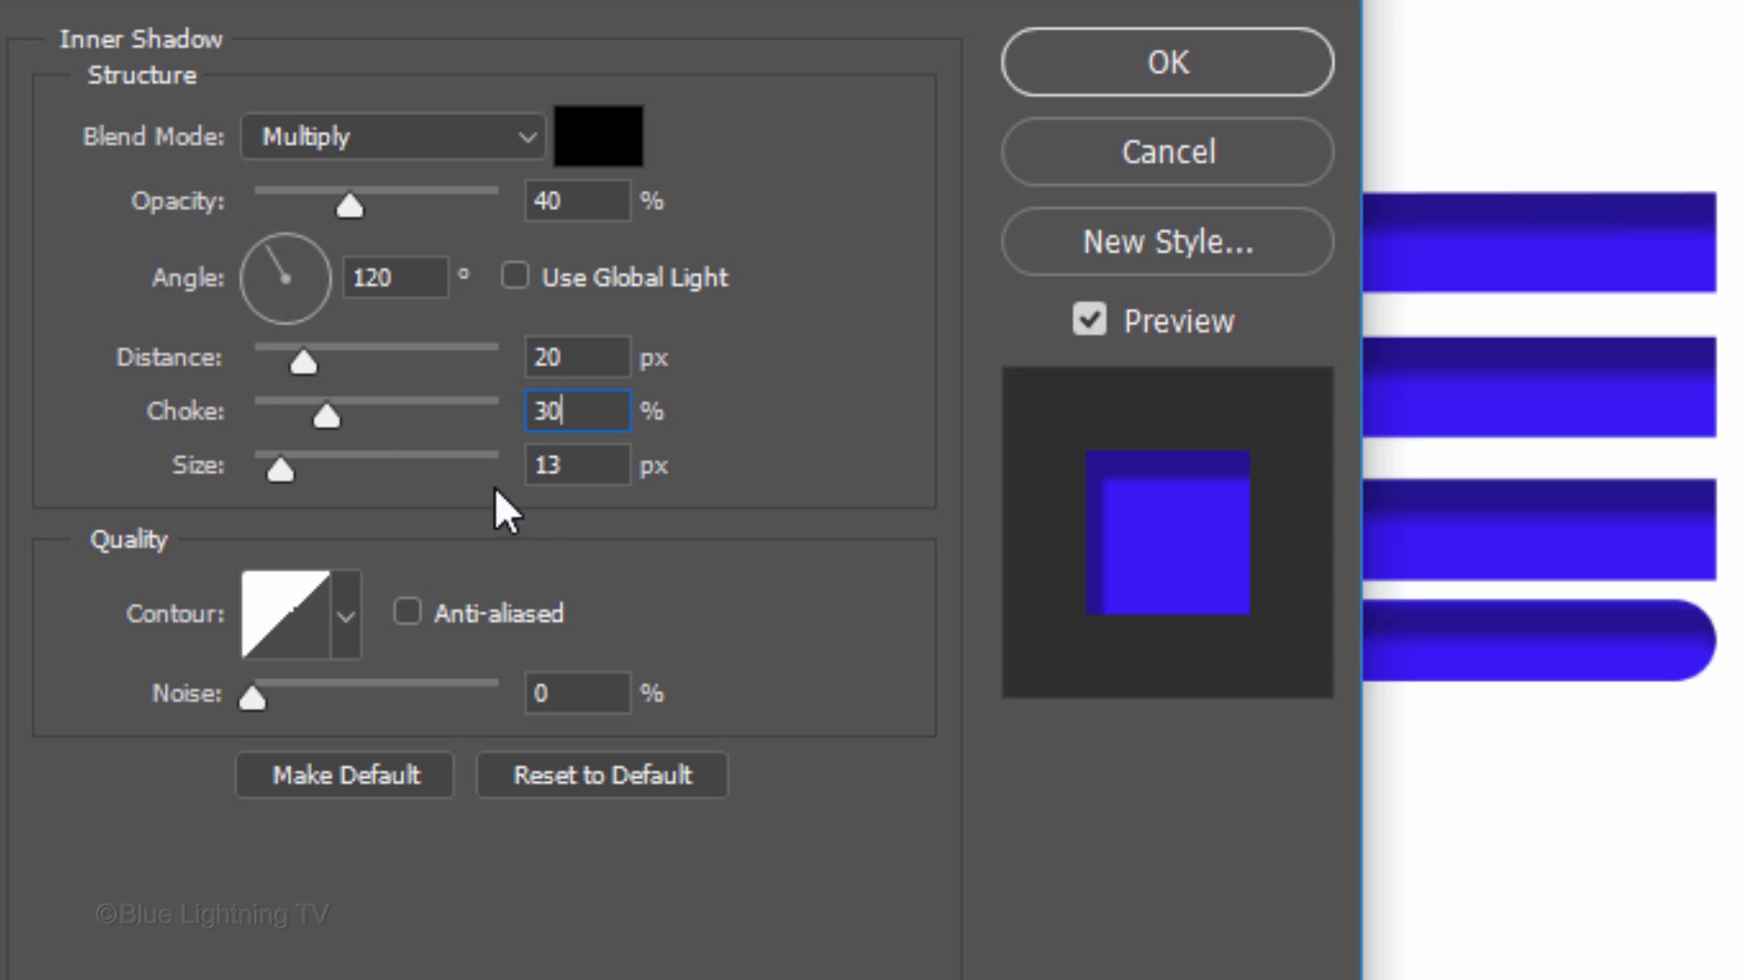
{"action": "key", "text": "Tab"}
{"action": "type", "text": "14"}
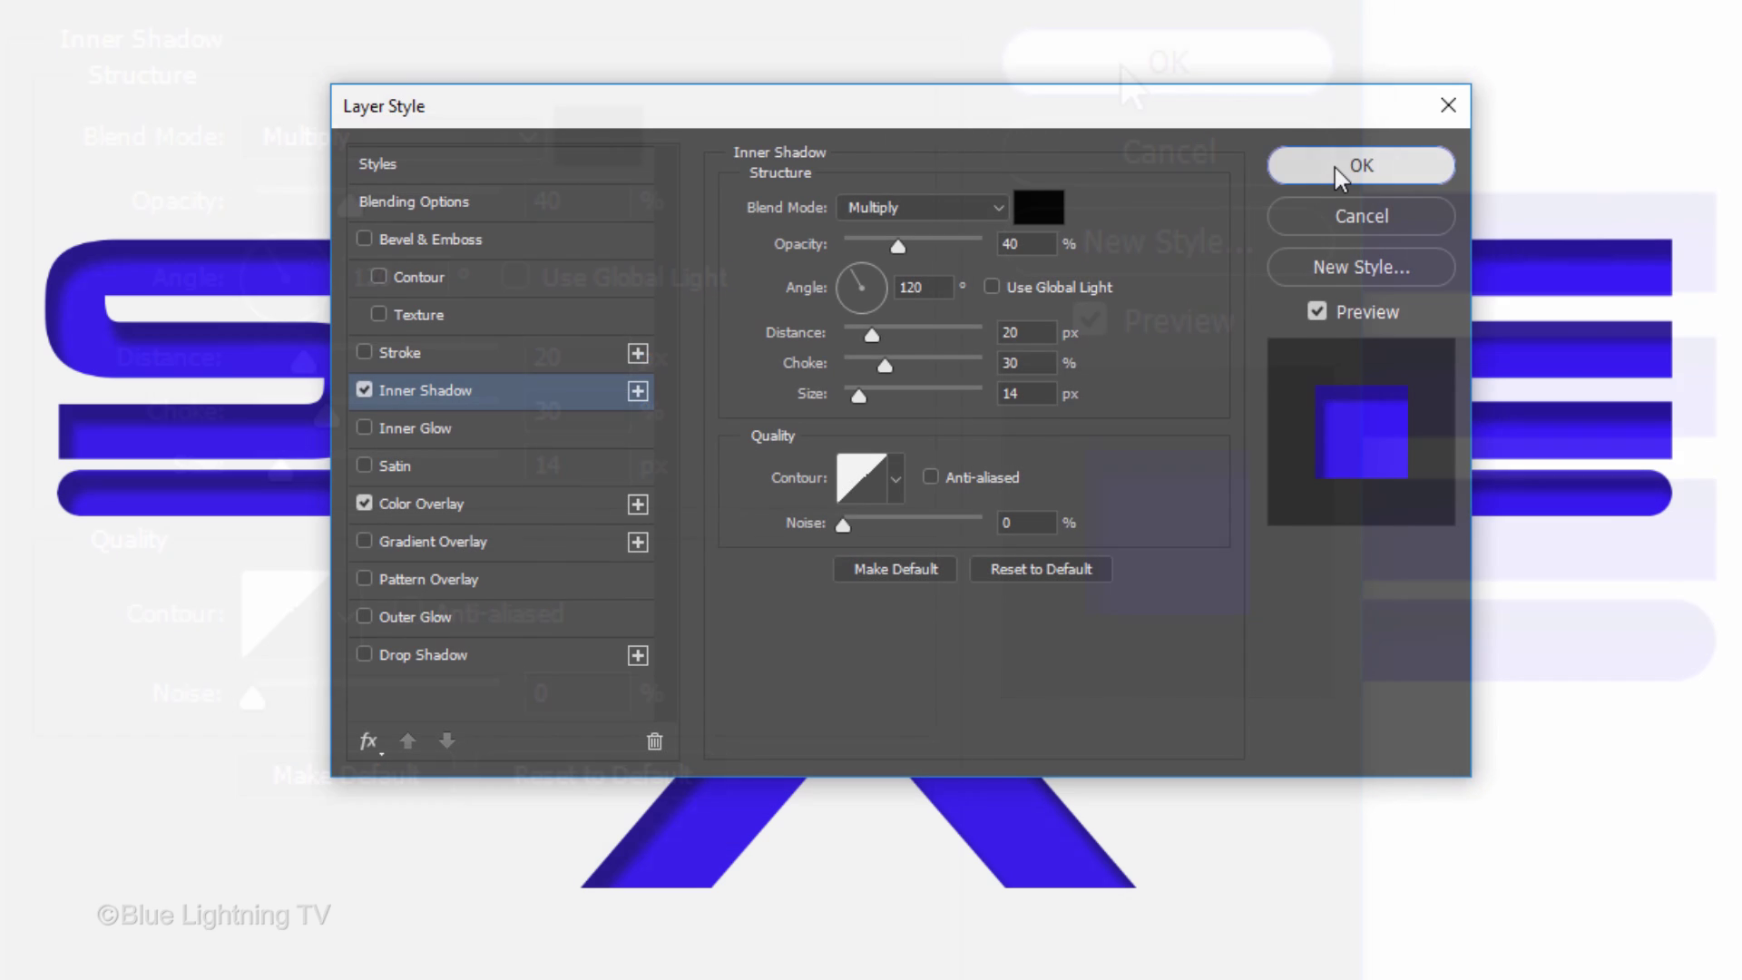
{"action": "left_click", "coordinate": [1120, 63]}
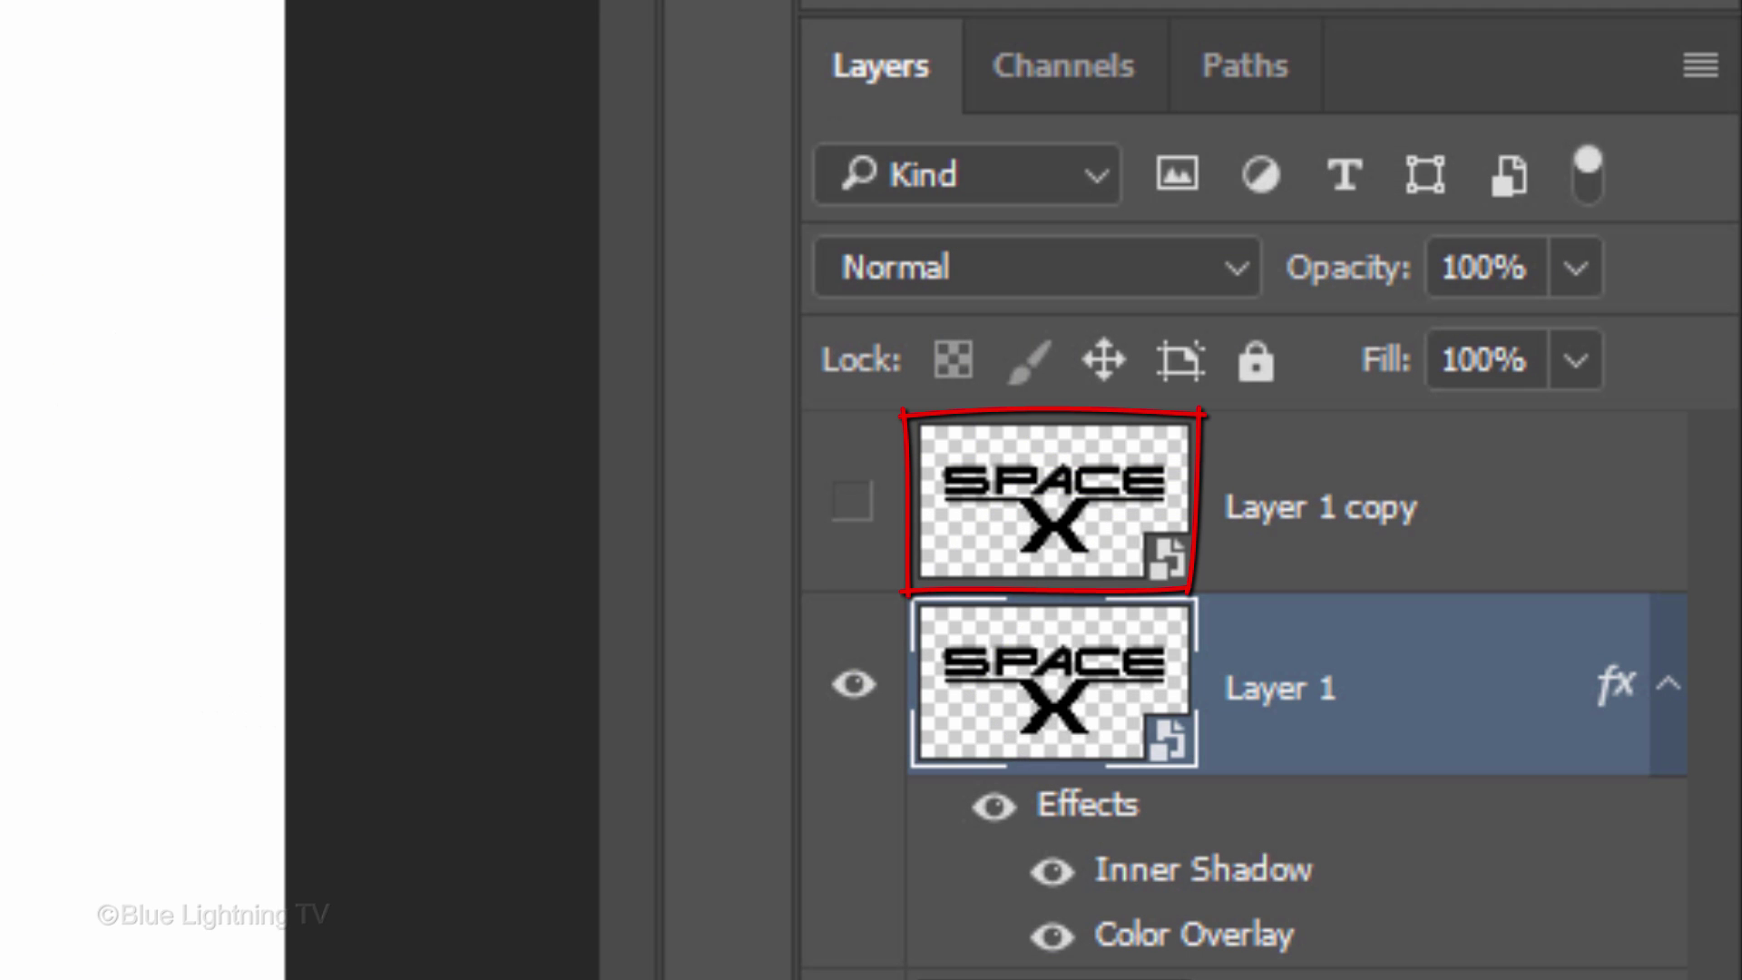
Show Layer 1 copy, make it the active layer and load its design outline as a selection.
{"action": "left_click", "coordinate": [852, 502]}
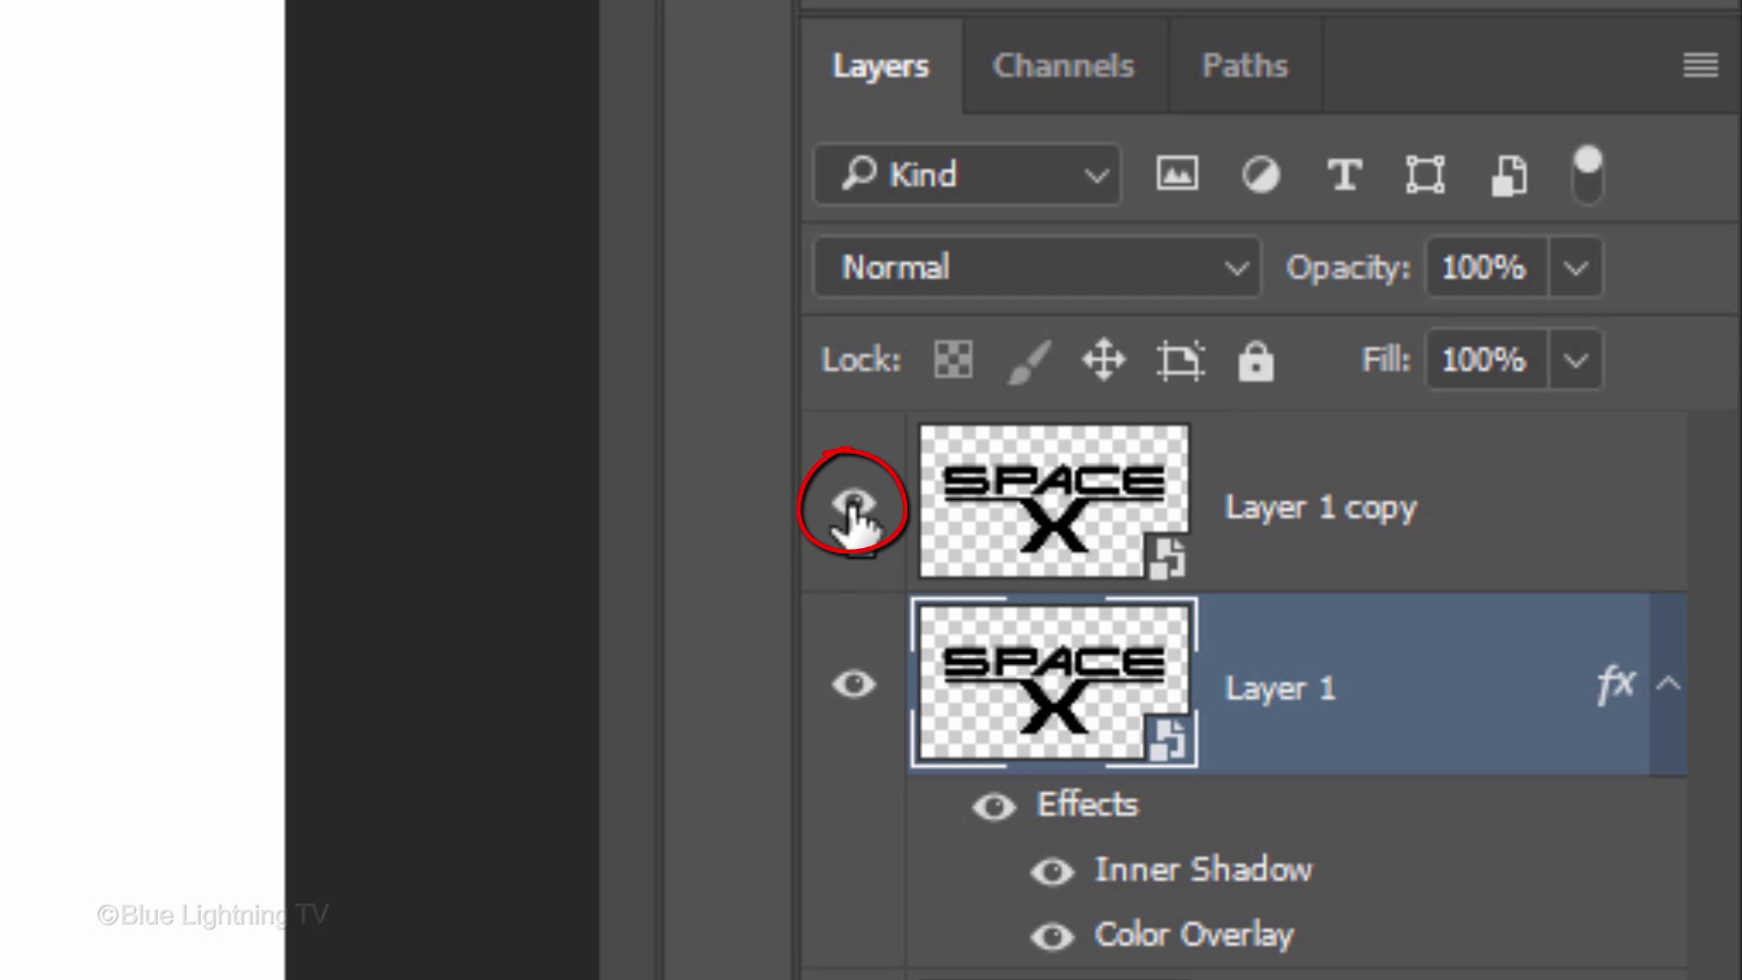
{"action": "left_click", "coordinate": [1038, 517]}
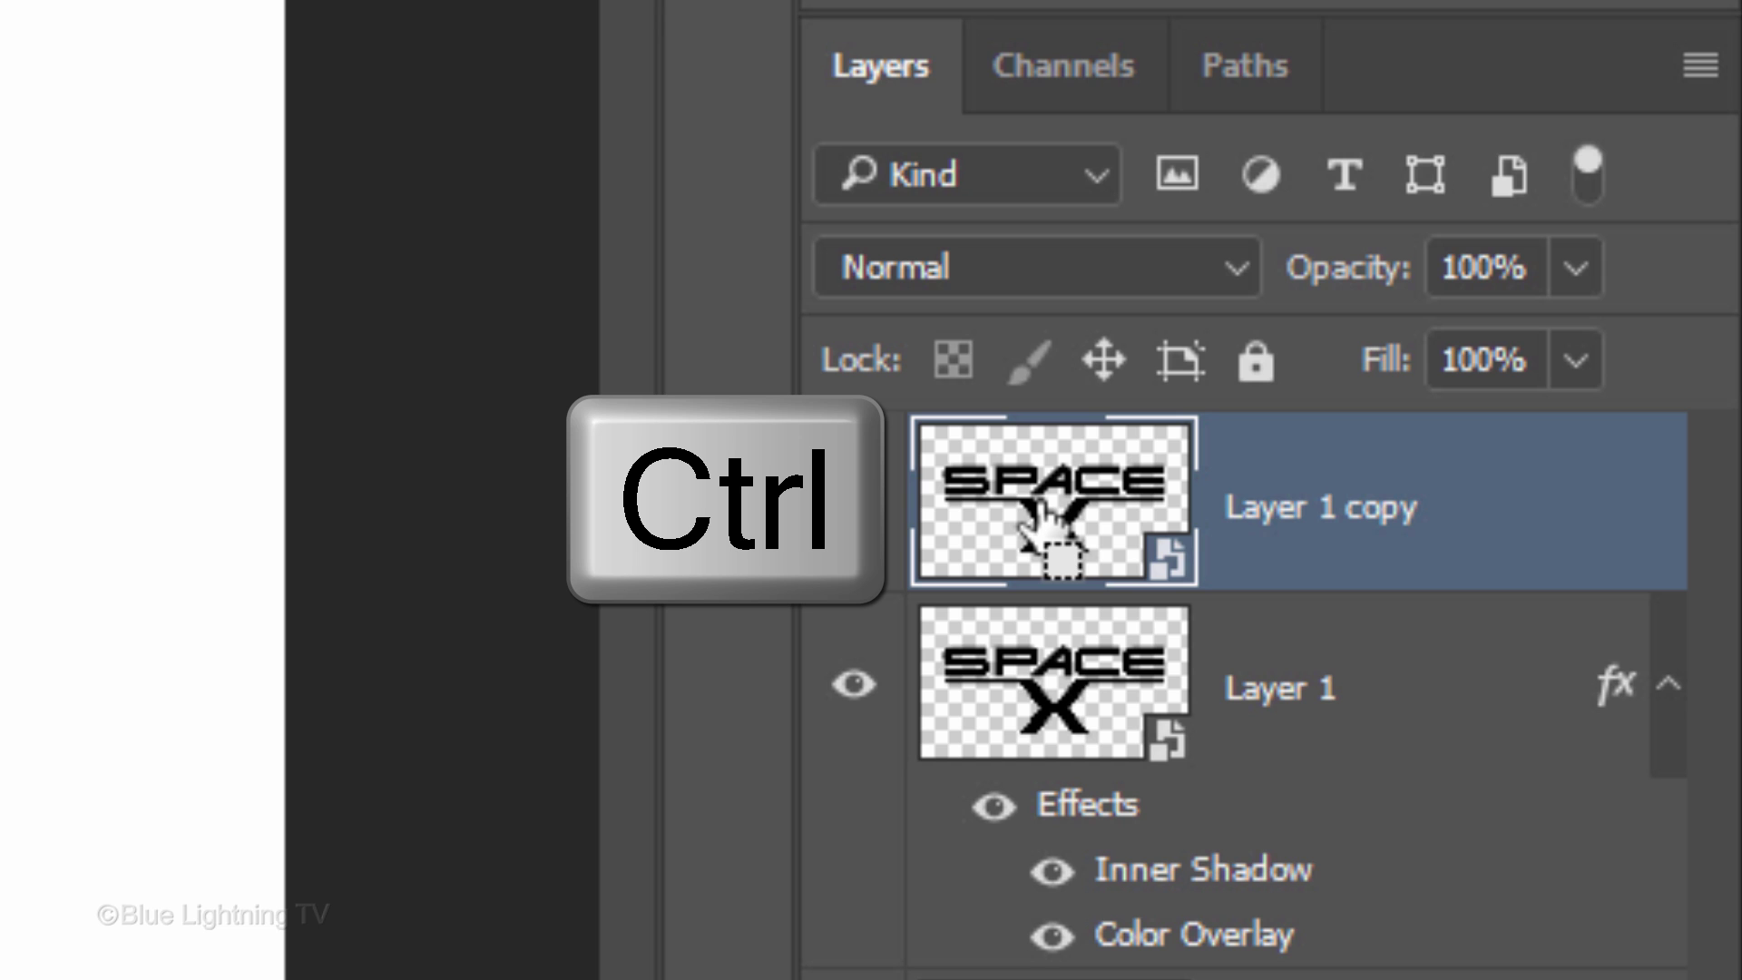
{"action": "left_click", "coordinate": [1037, 514], "text": "ctrl"}
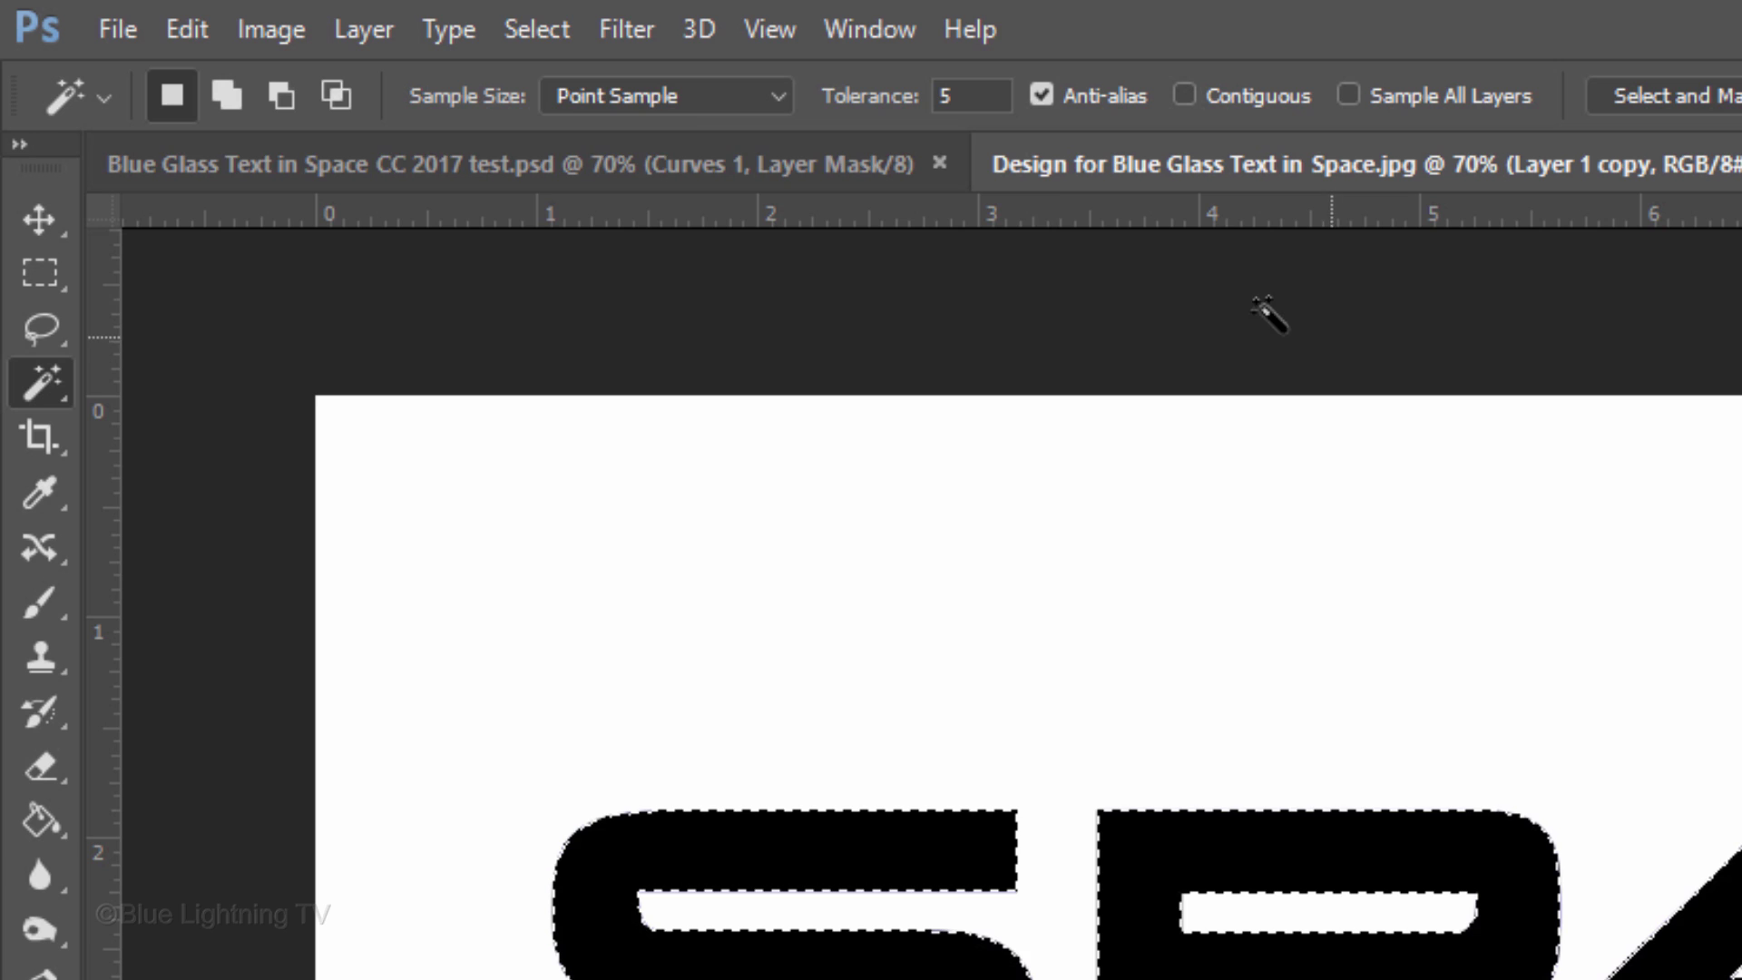
Contract the selection by 12 pixels and use it to add a layer mask to Layer 1 copy.
{"action": "left_click", "coordinate": [541, 29]}
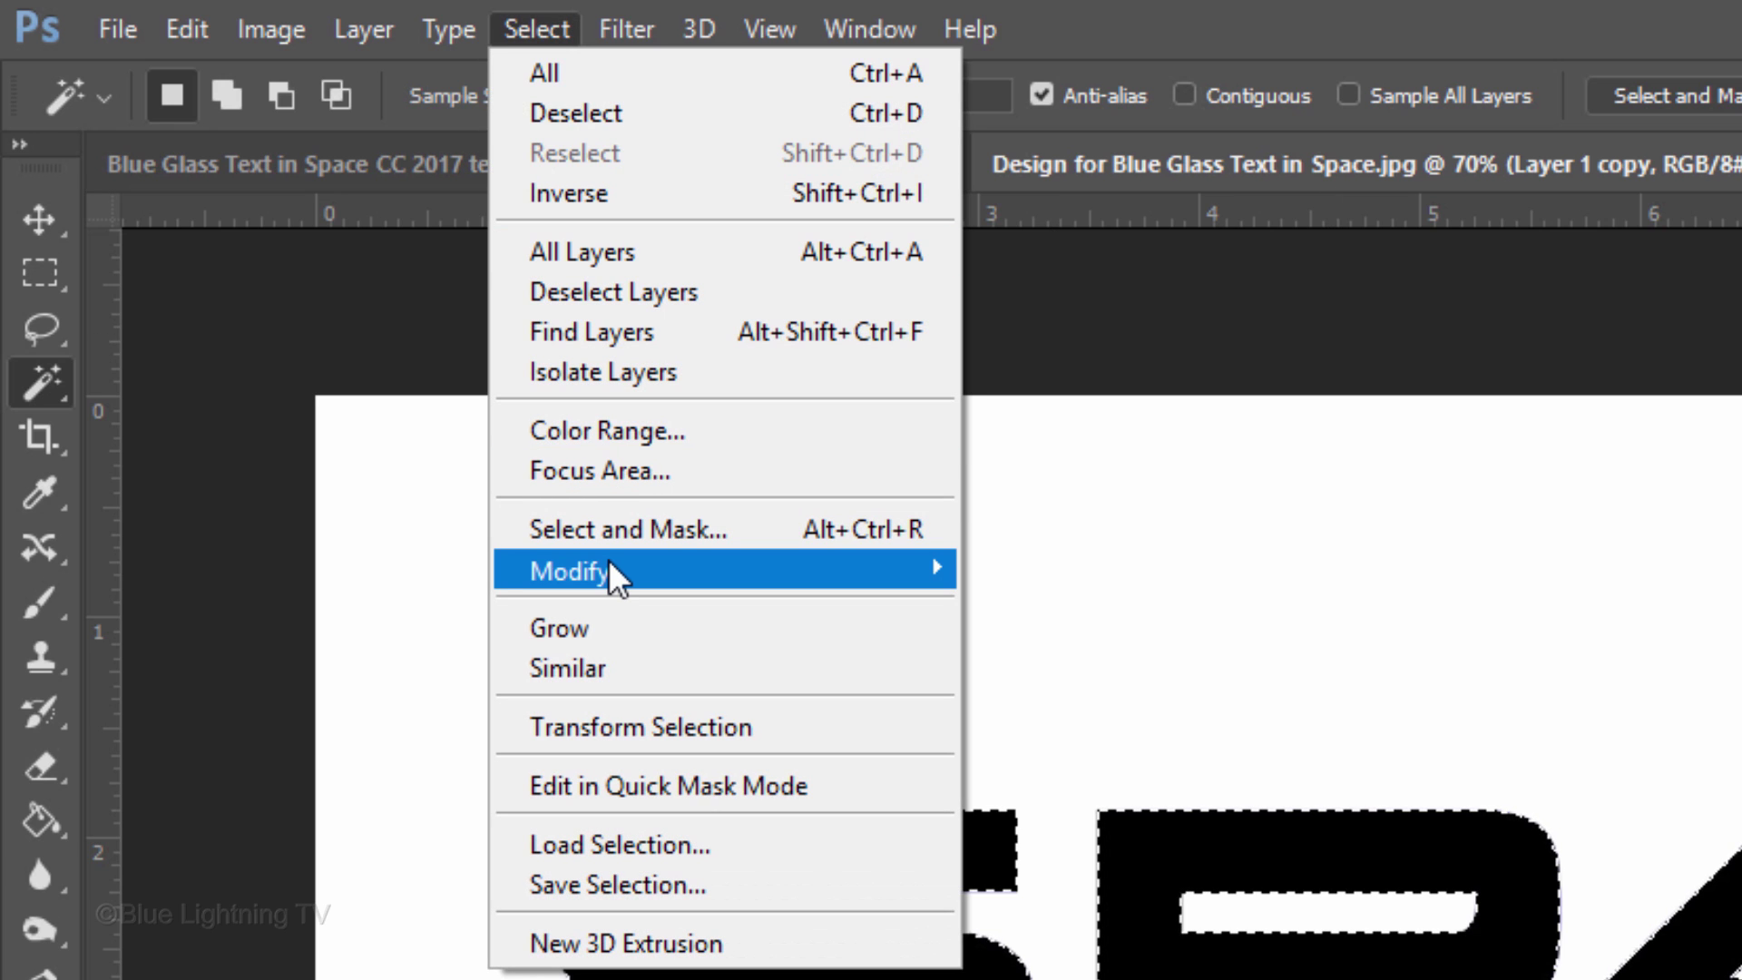
{"action": "mouse_move", "coordinate": [608, 561]}
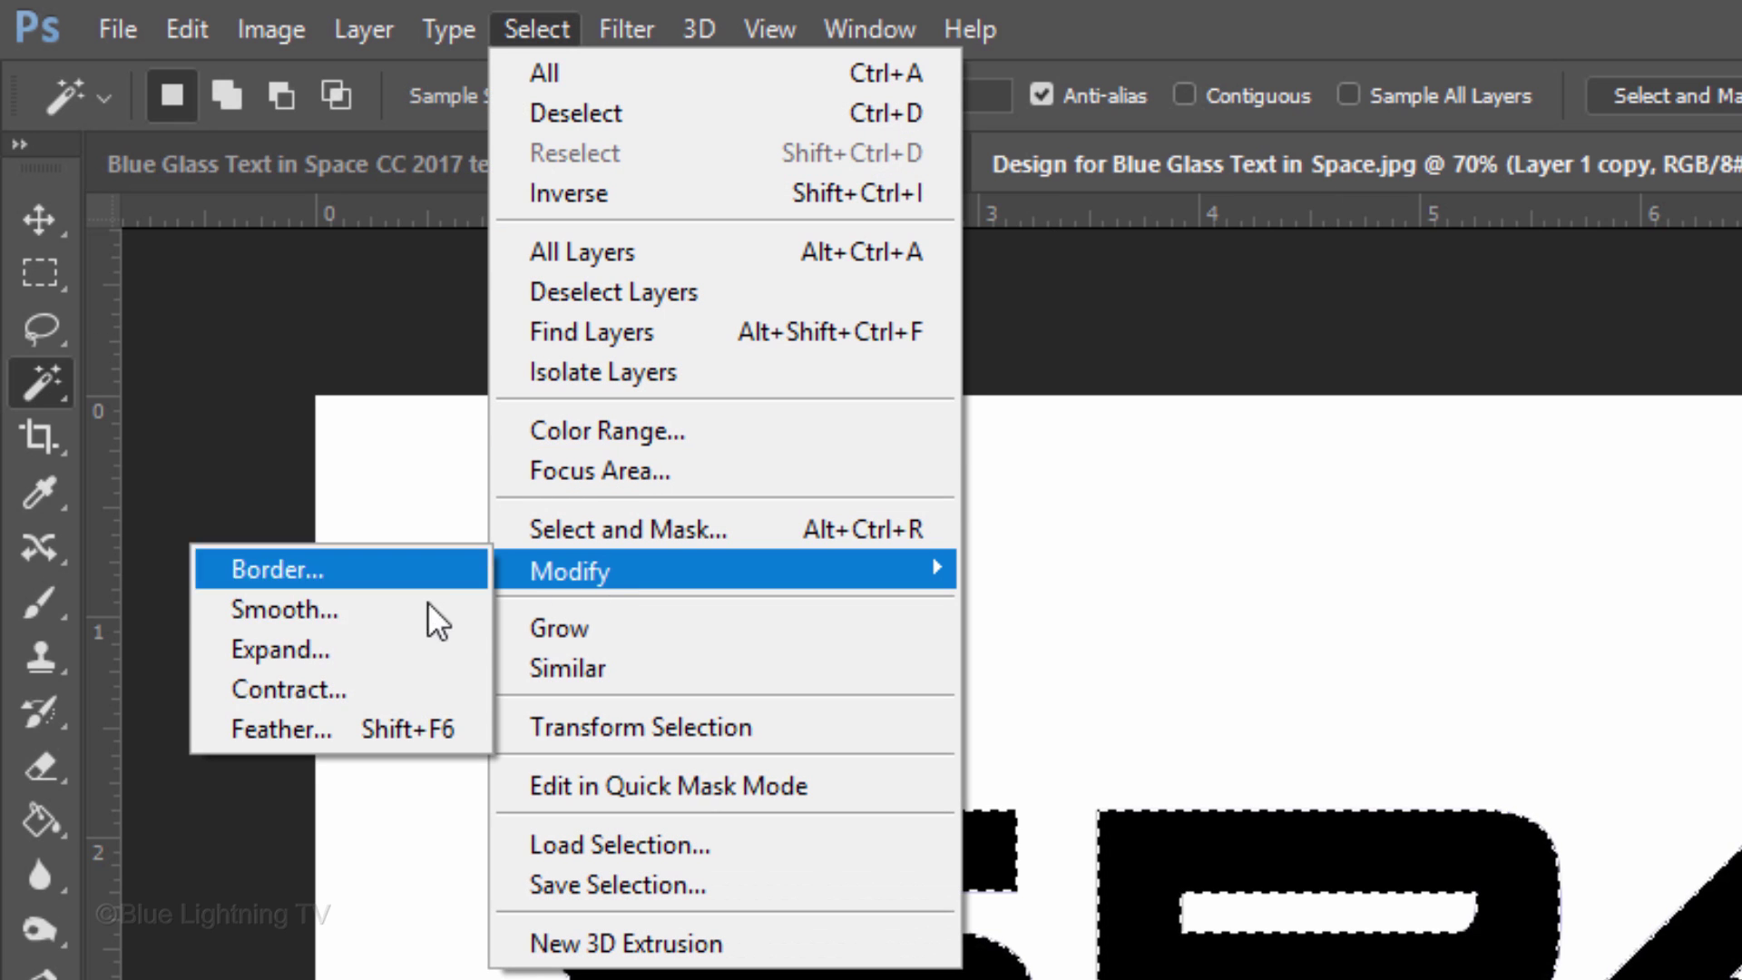
{"action": "left_click", "coordinate": [383, 691]}
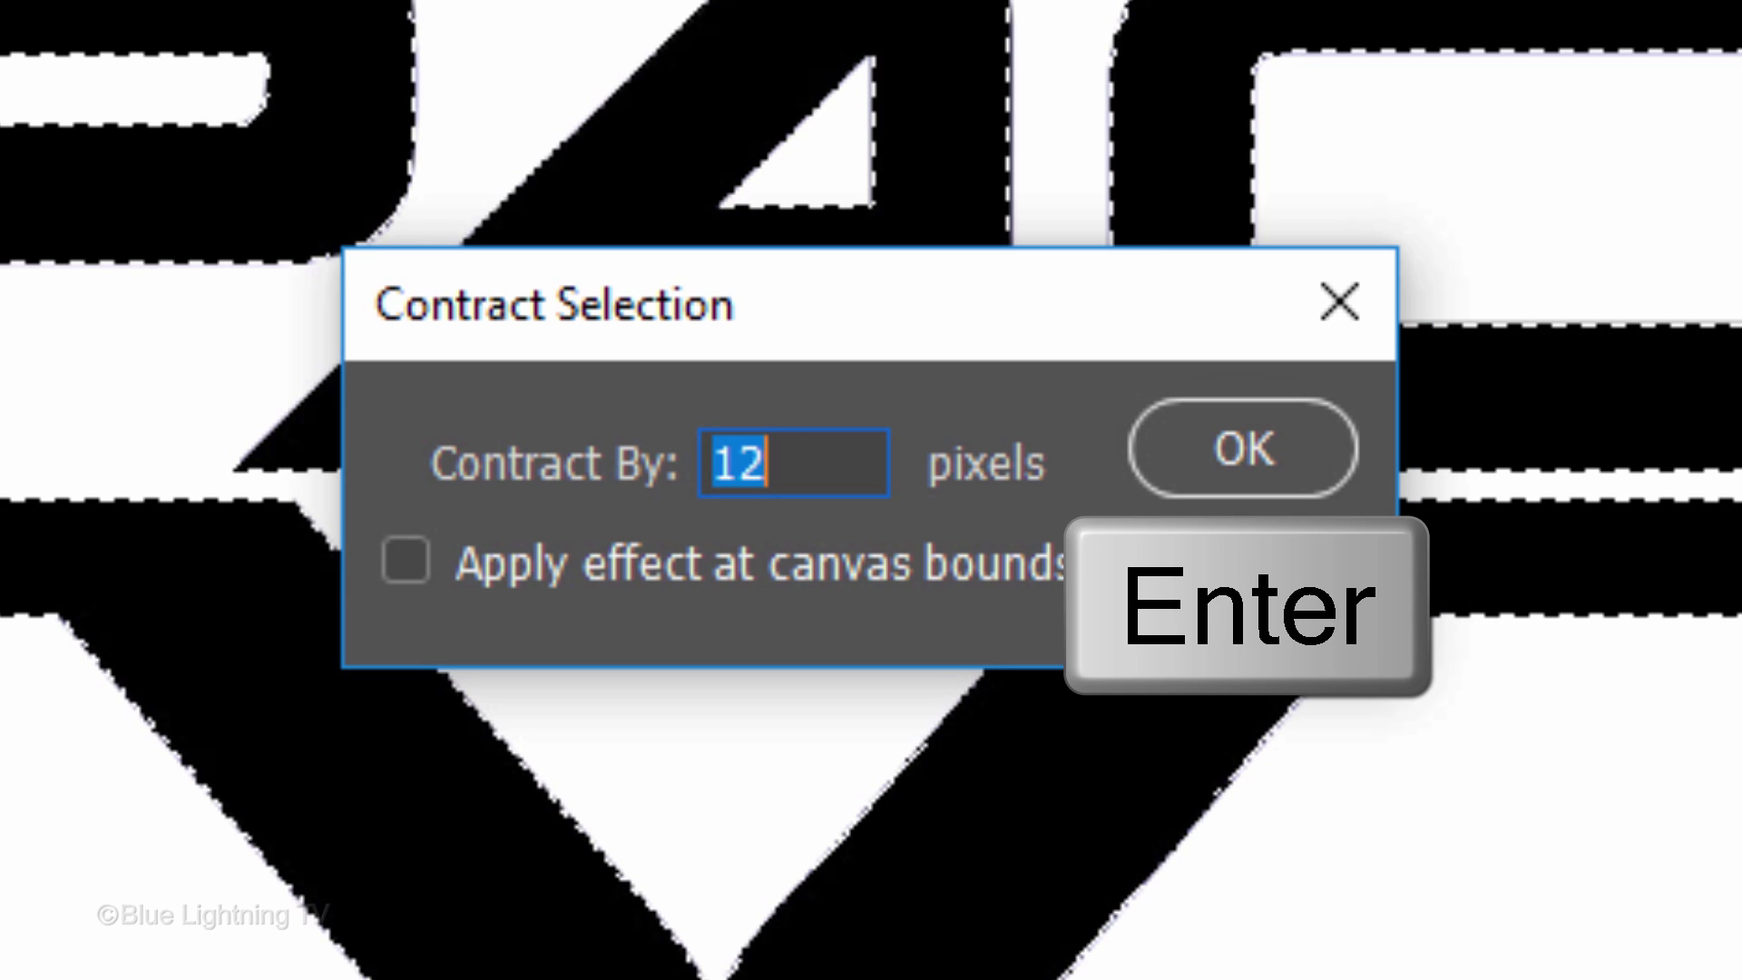
{"action": "key", "text": "Return"}
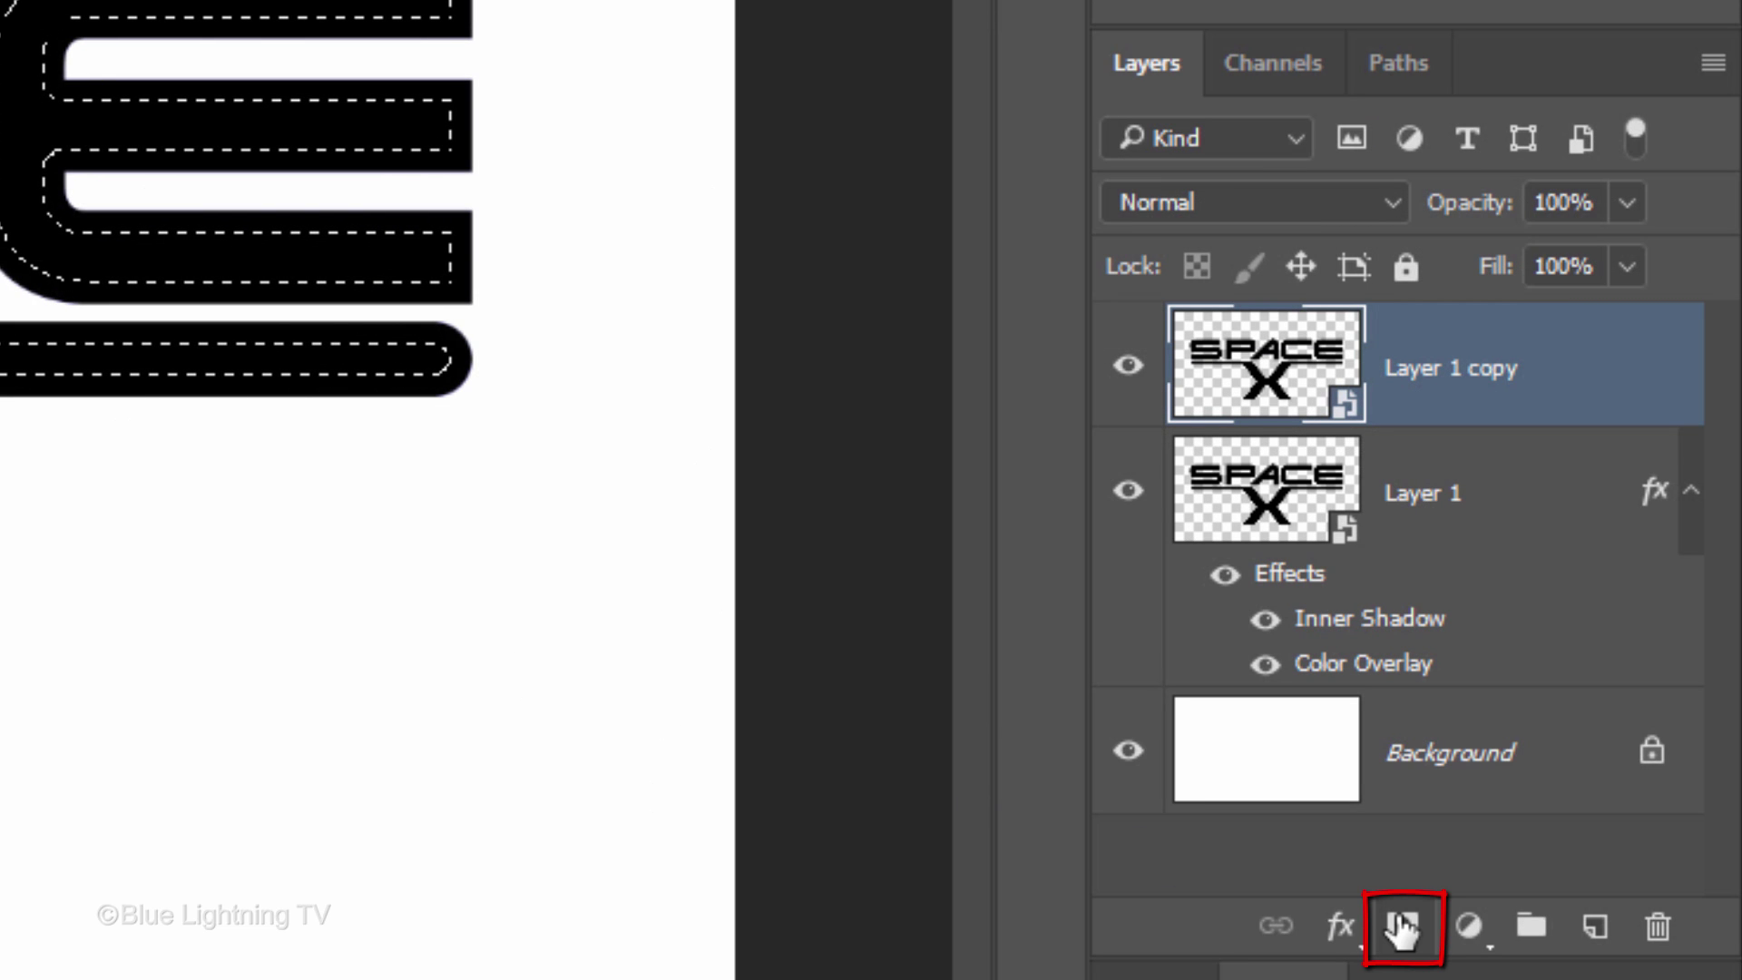
{"action": "left_click", "coordinate": [1402, 925]}
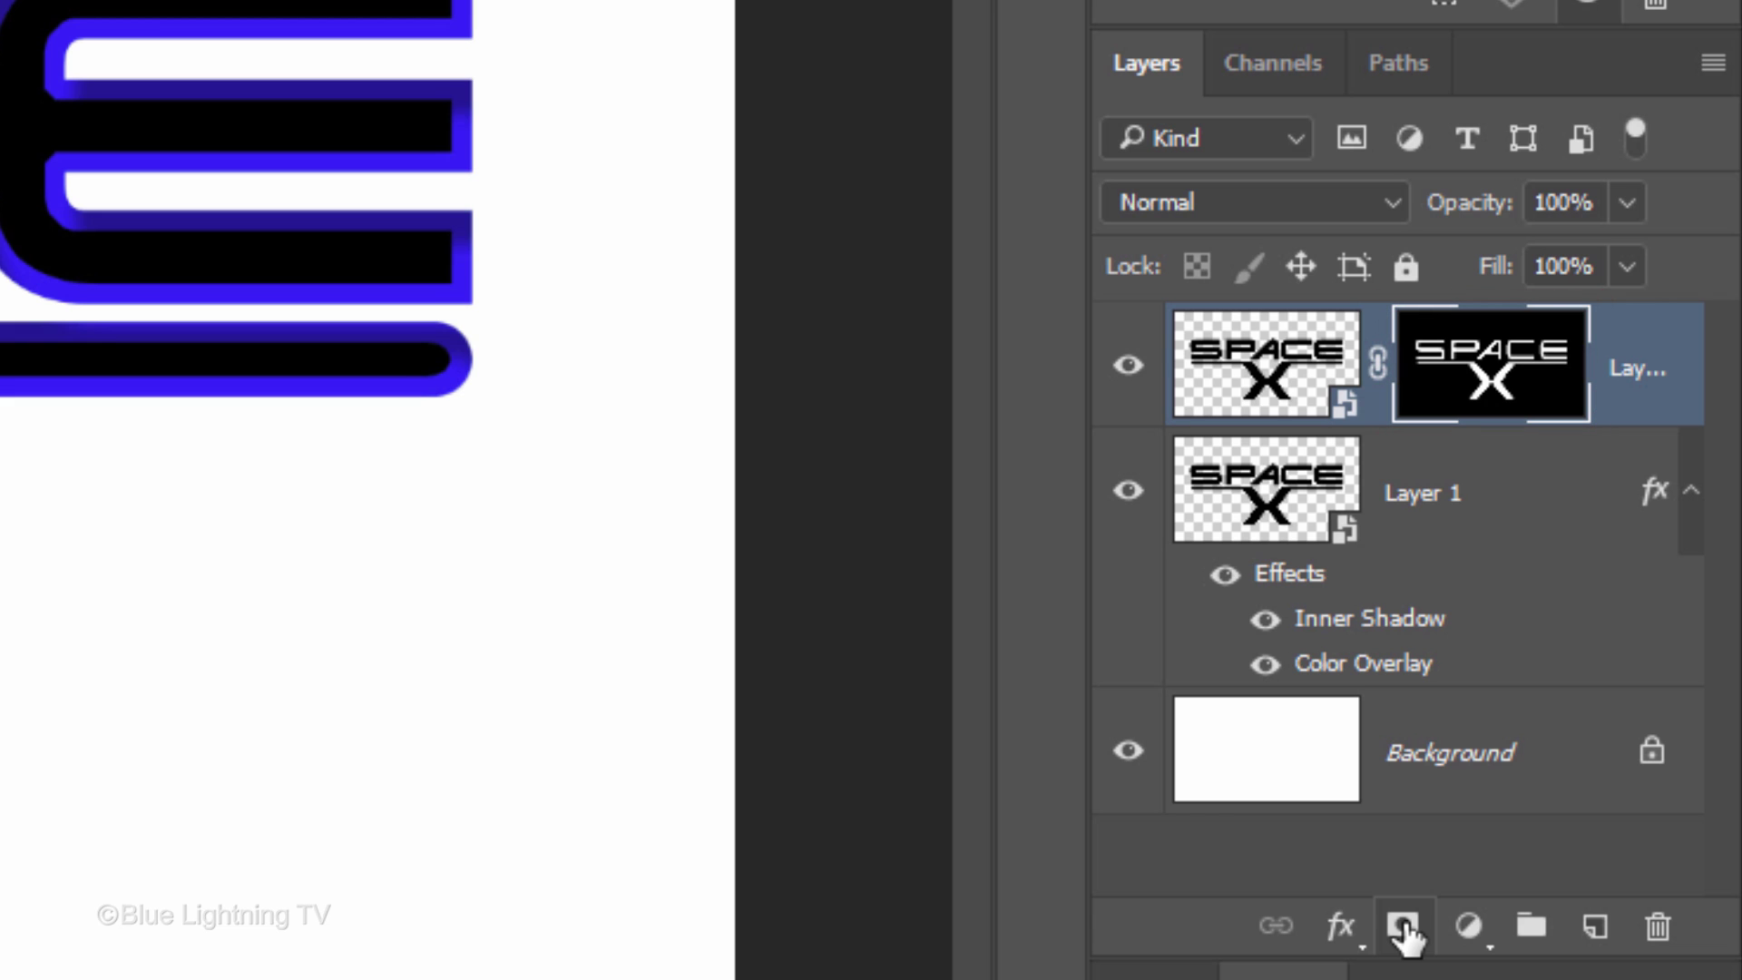
Add a Color Overlay to Layer 1 copy and set its color to light blue, 159FFF.
{"action": "left_click", "coordinate": [1341, 918]}
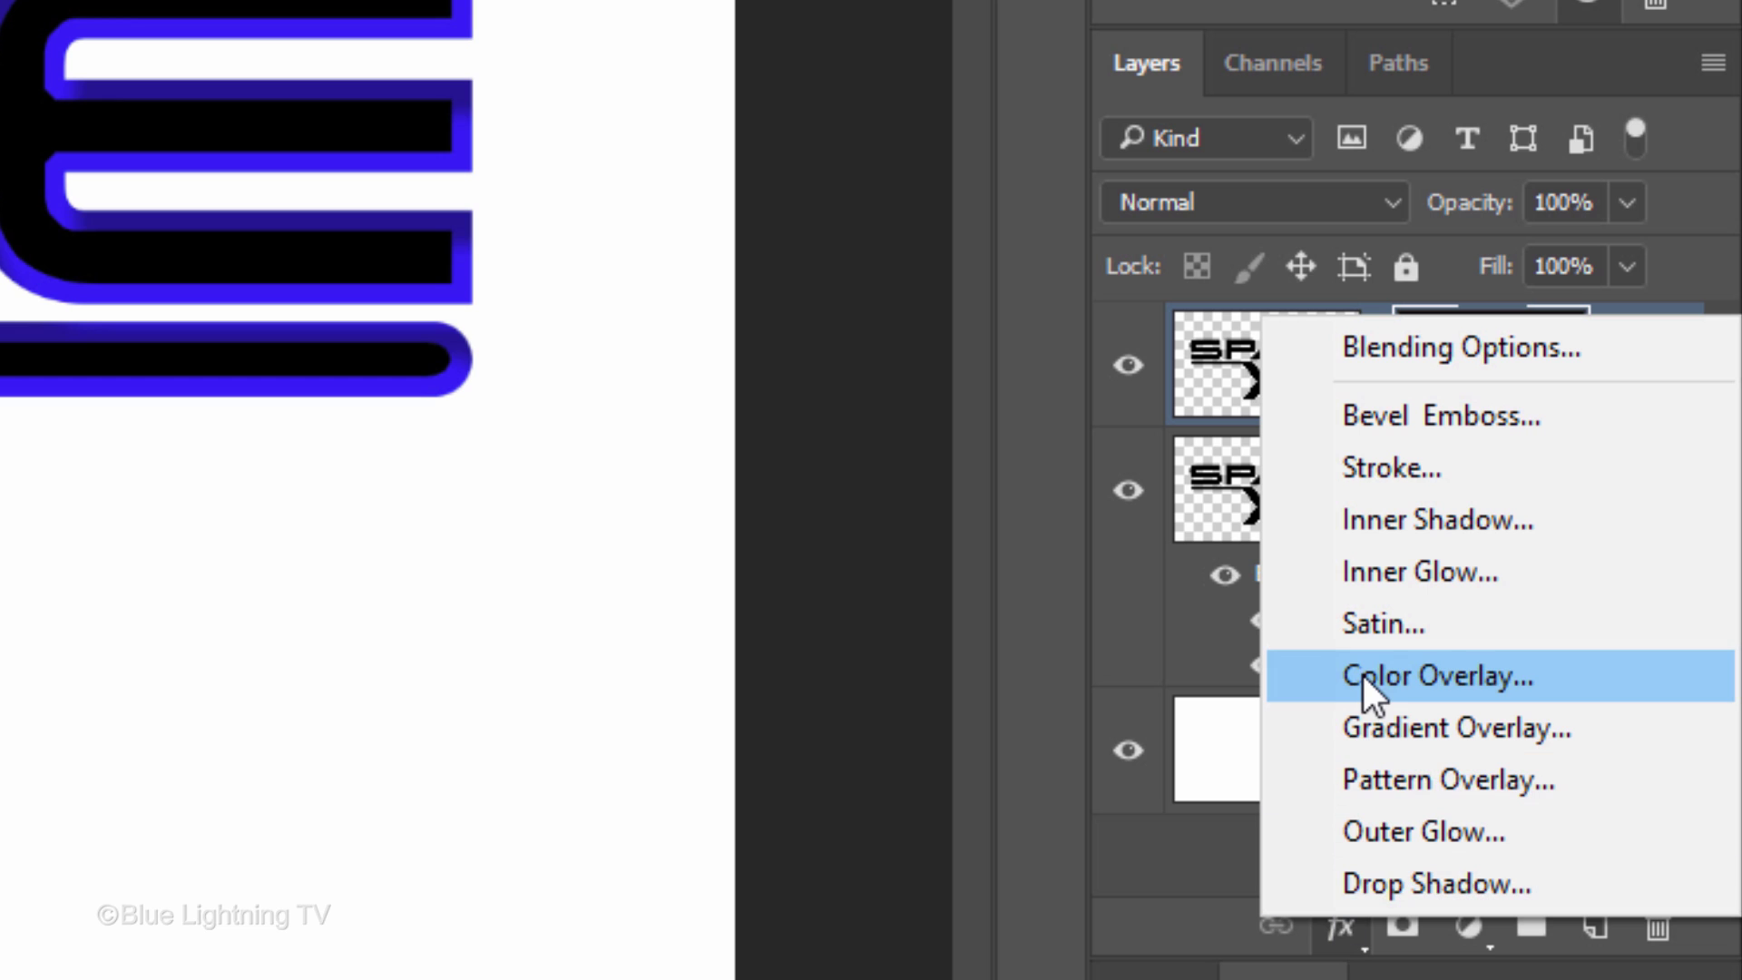
{"action": "left_click", "coordinate": [1362, 675]}
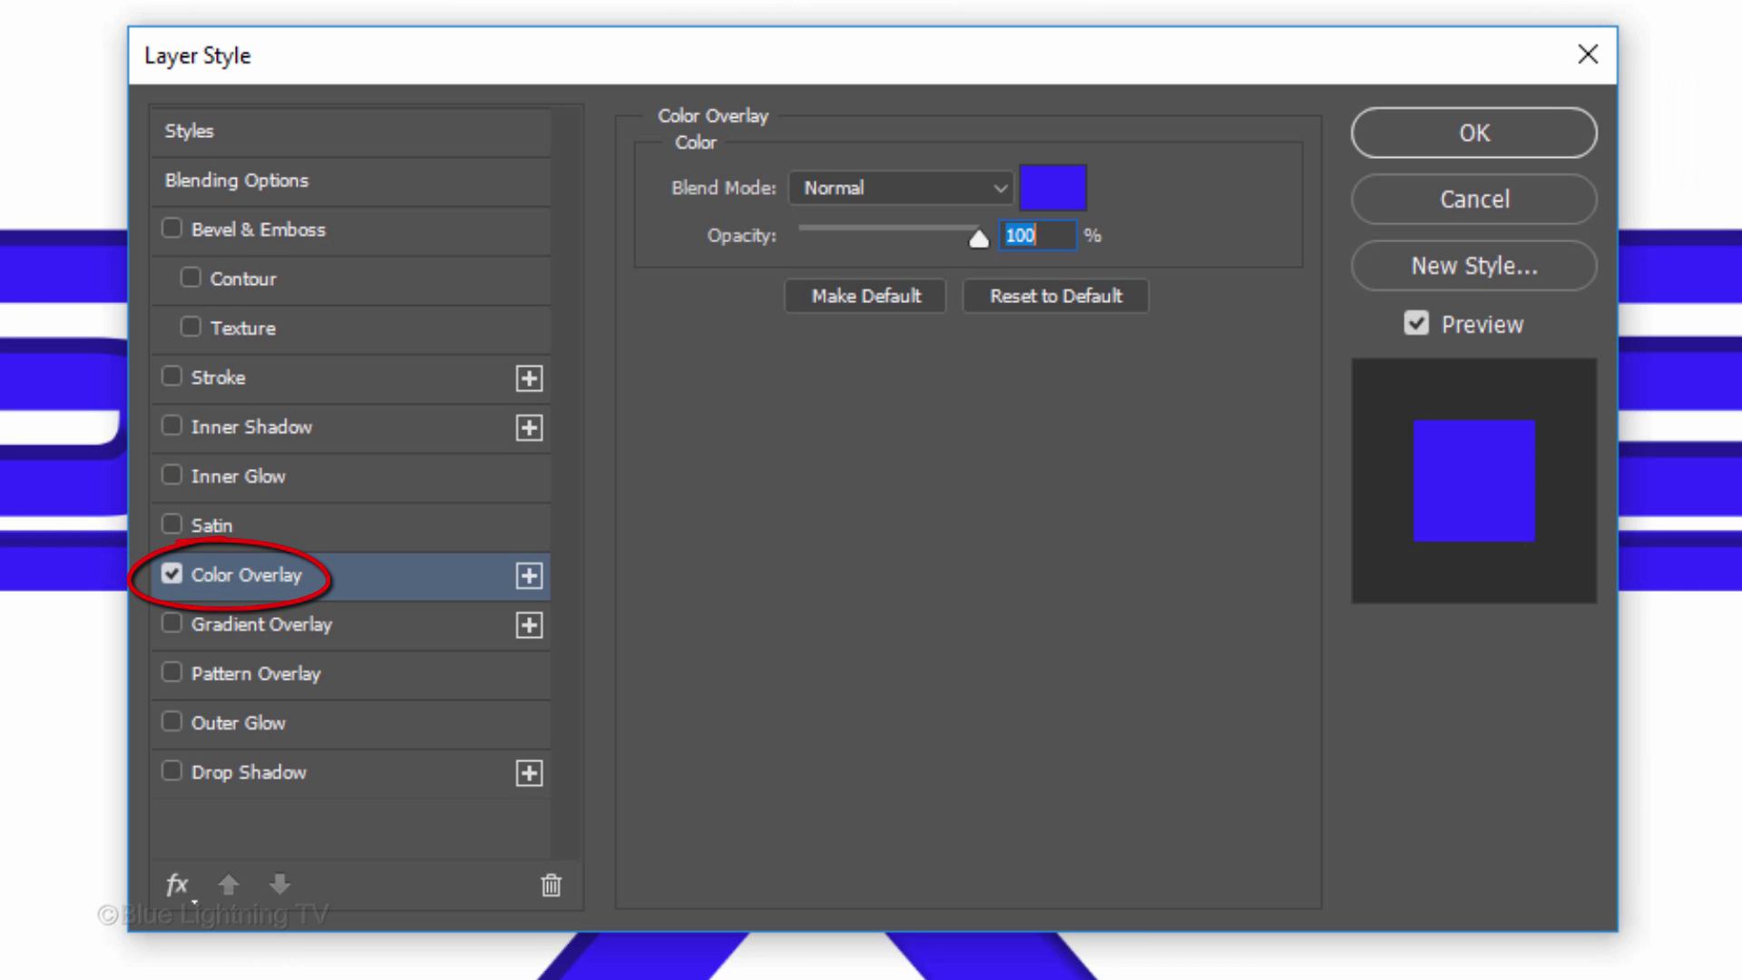
{"action": "left_click", "coordinate": [1056, 188]}
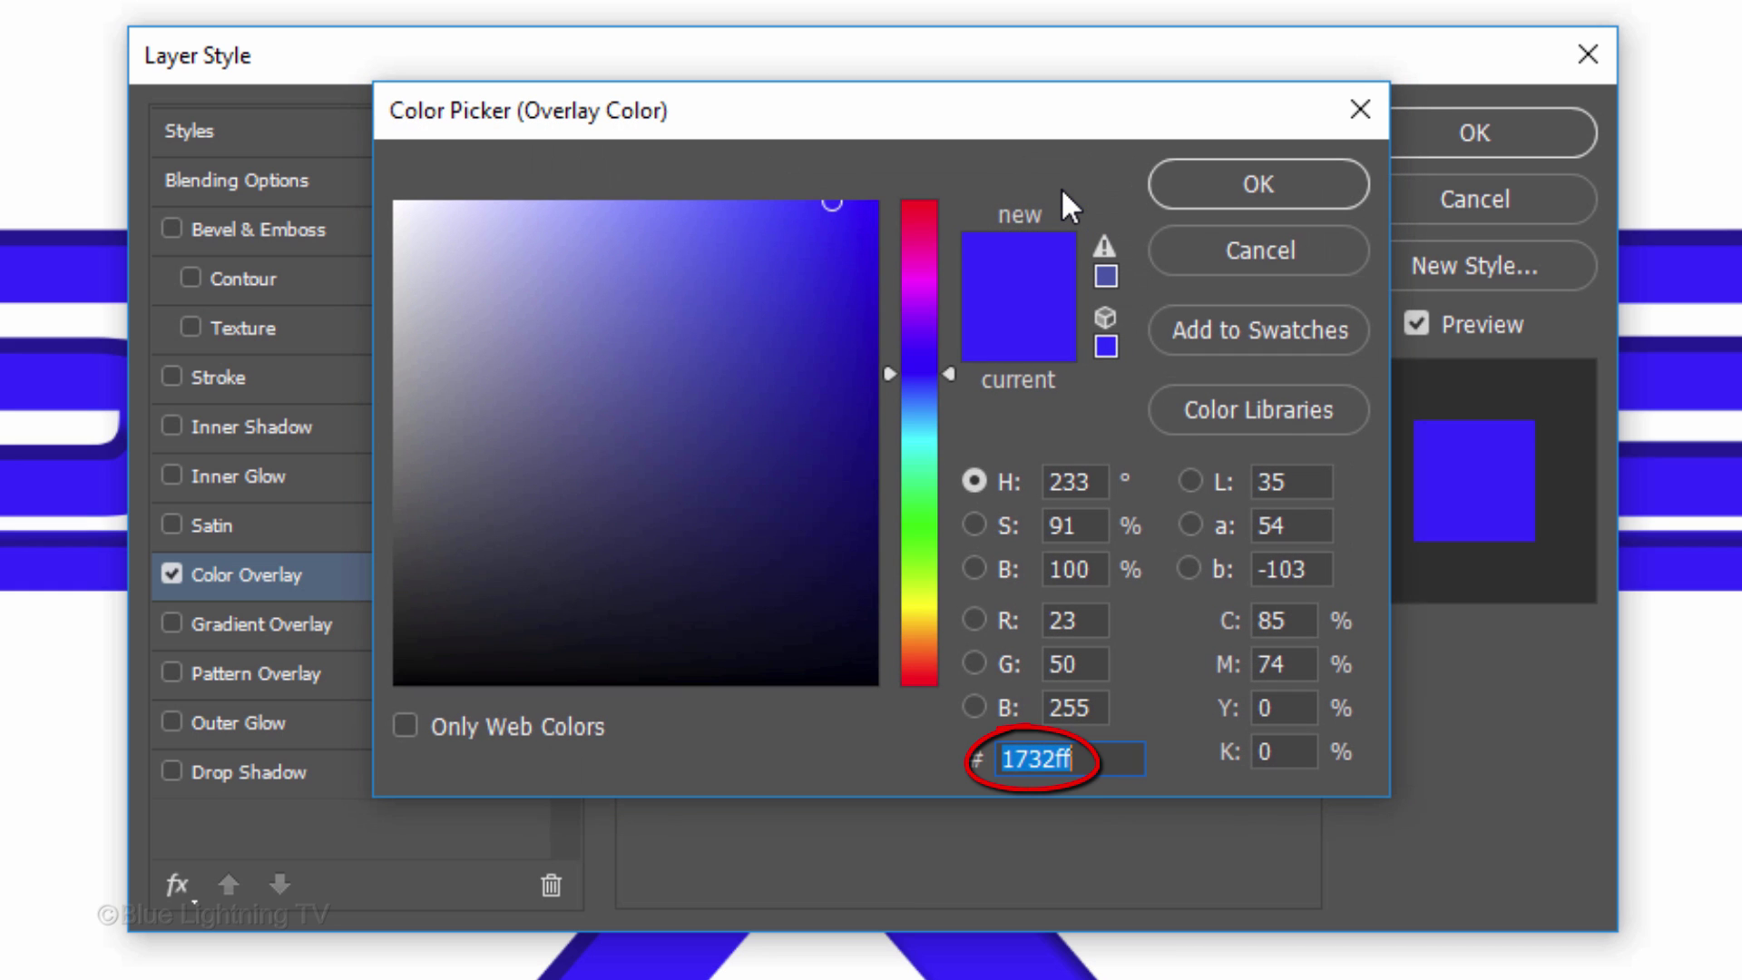
{"action": "type", "text": "15"}
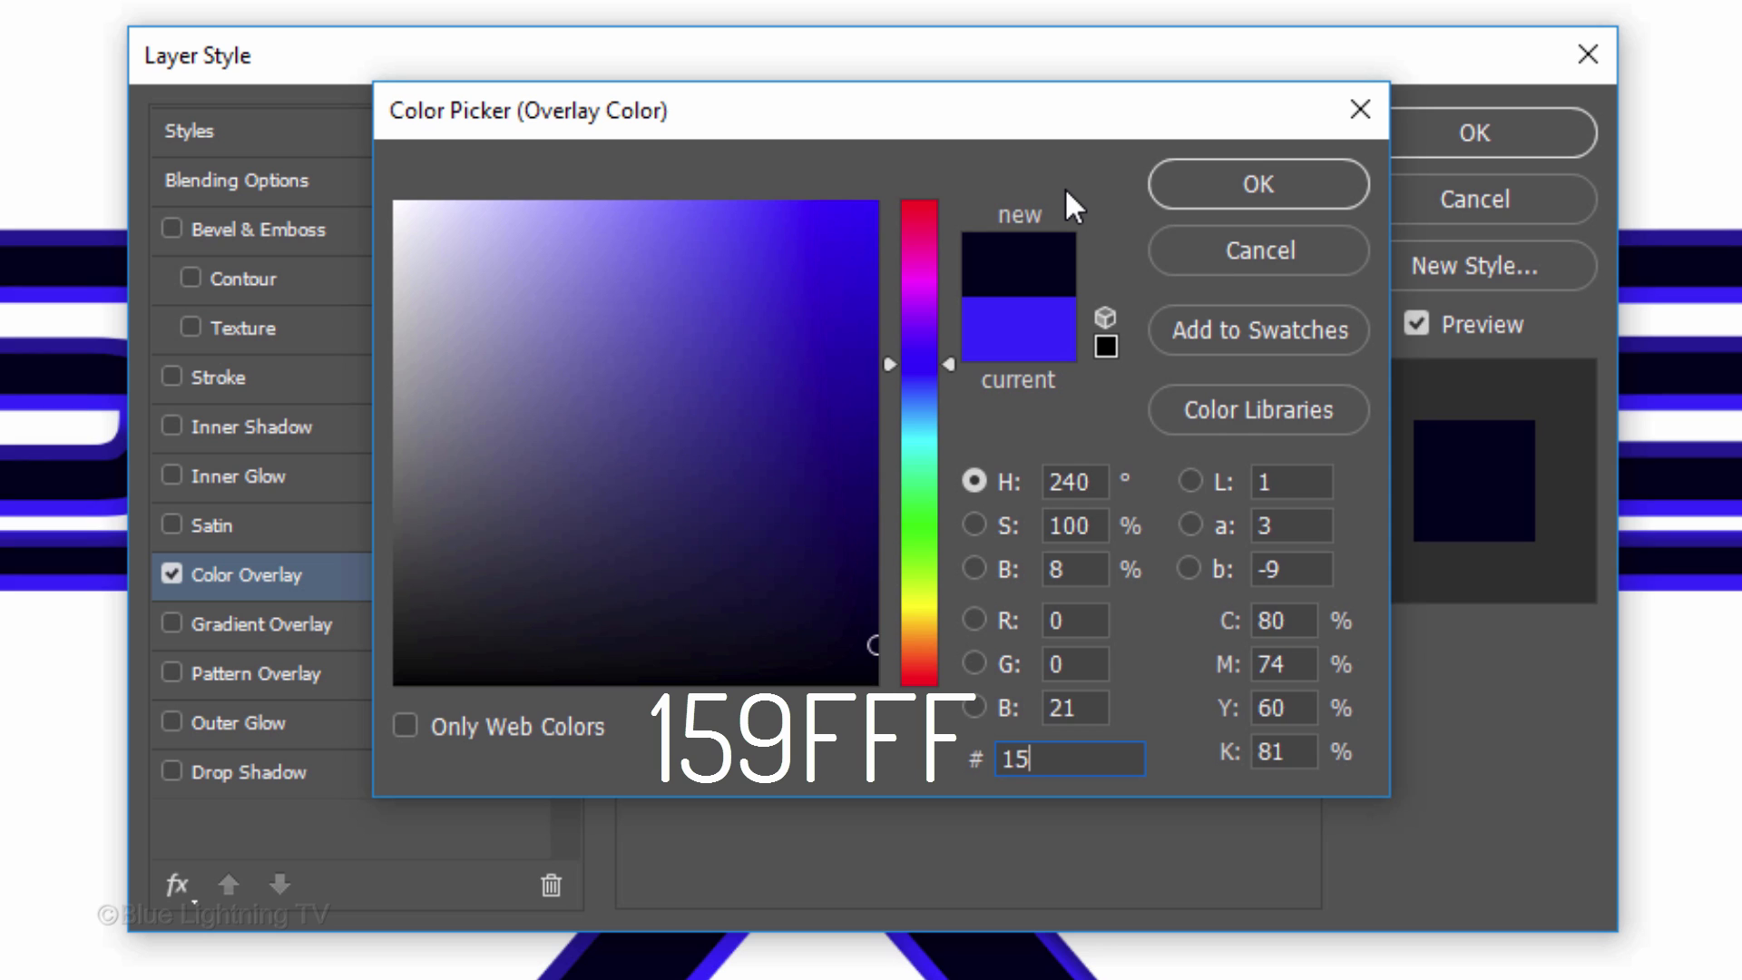
{"action": "type", "text": "9F"}
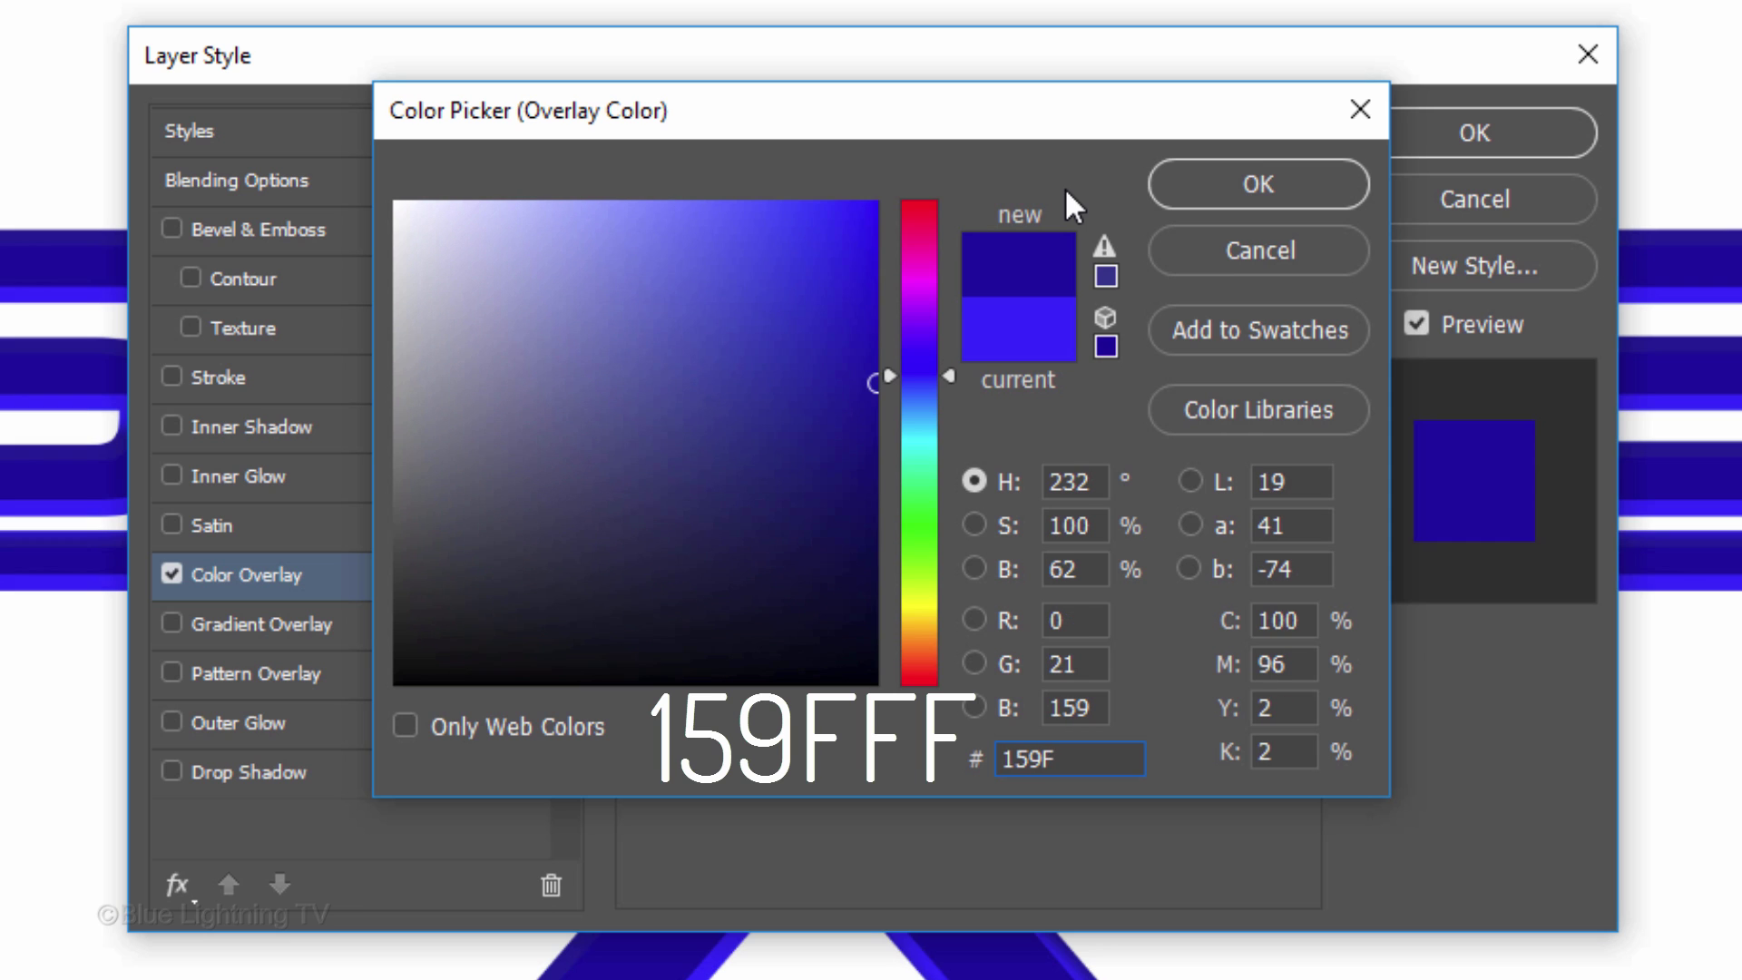
{"action": "type", "text": "FF"}
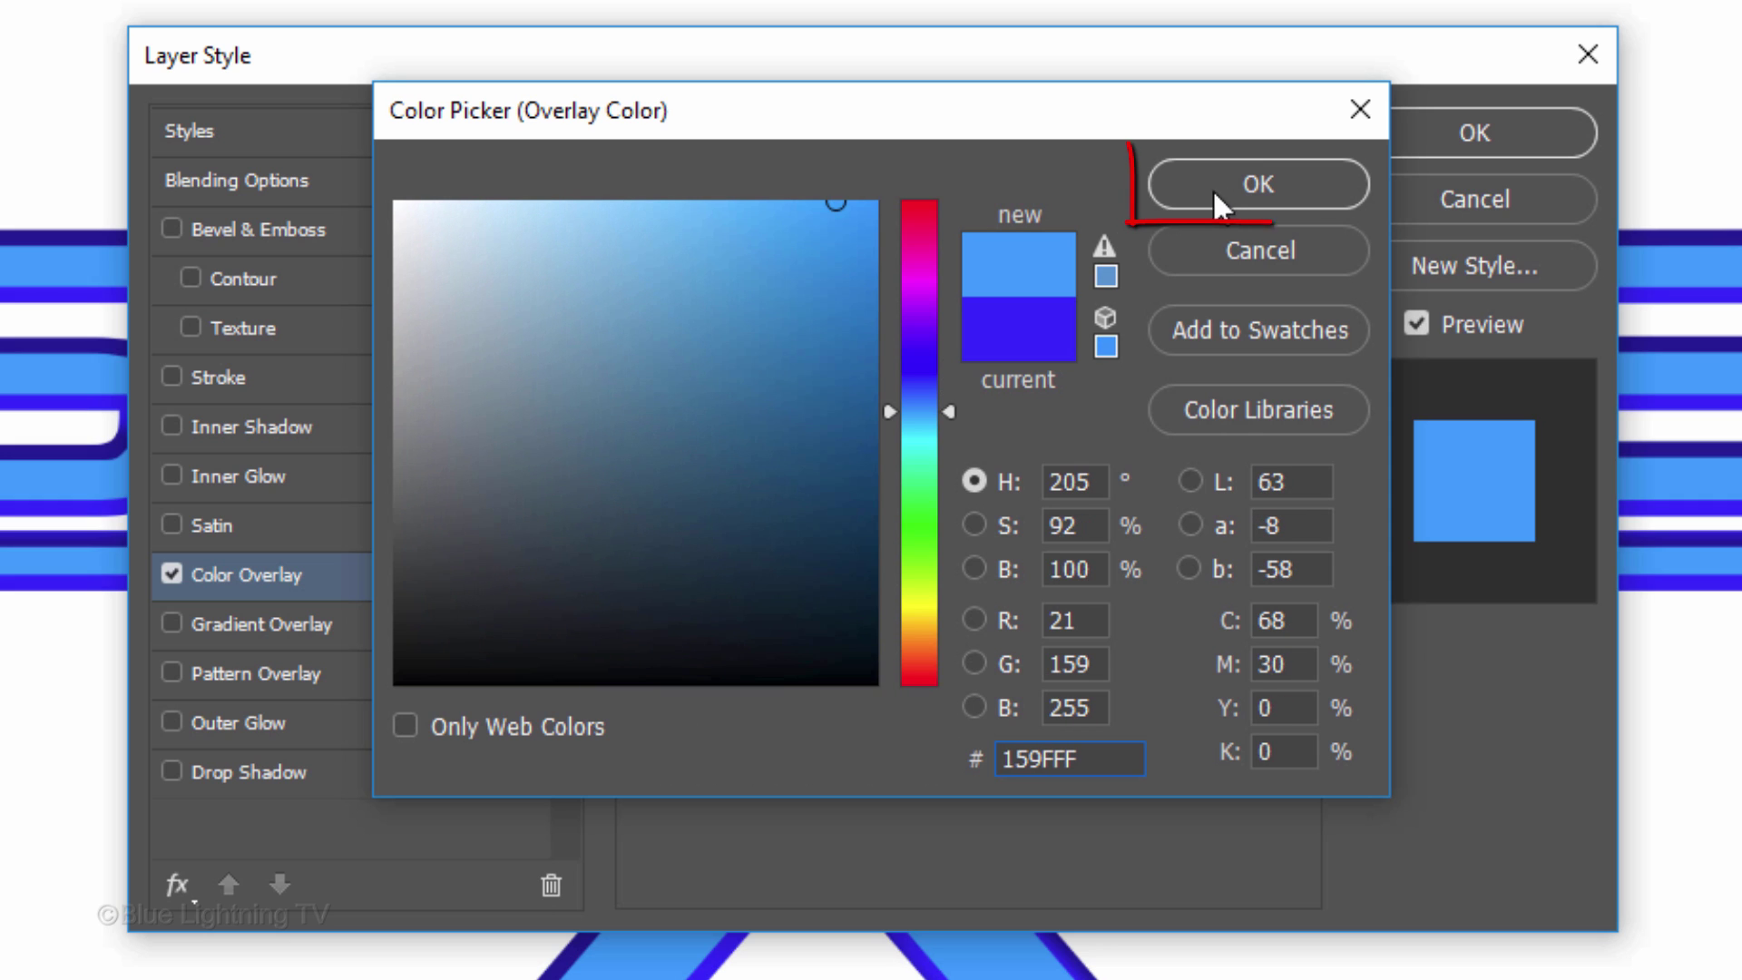
{"action": "left_click", "coordinate": [1245, 199]}
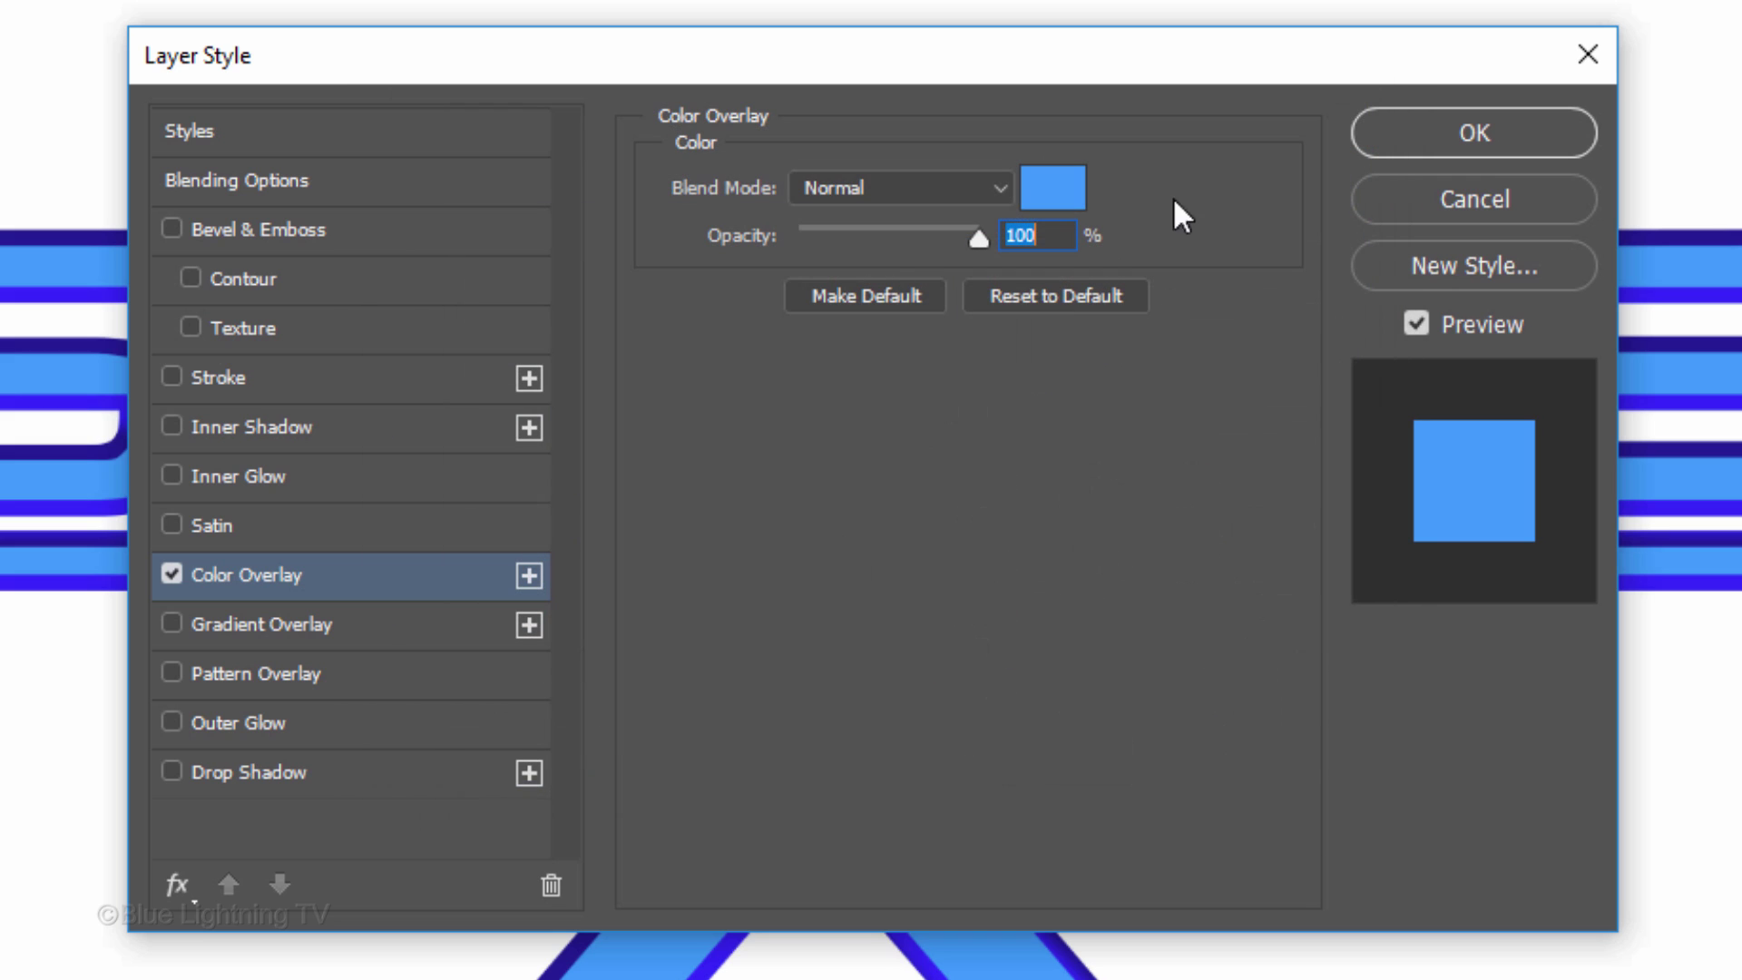
Add an Inner Shadow to Layer 1 copy and set its color to blue, 0F3CFF.
{"action": "left_click", "coordinate": [371, 435]}
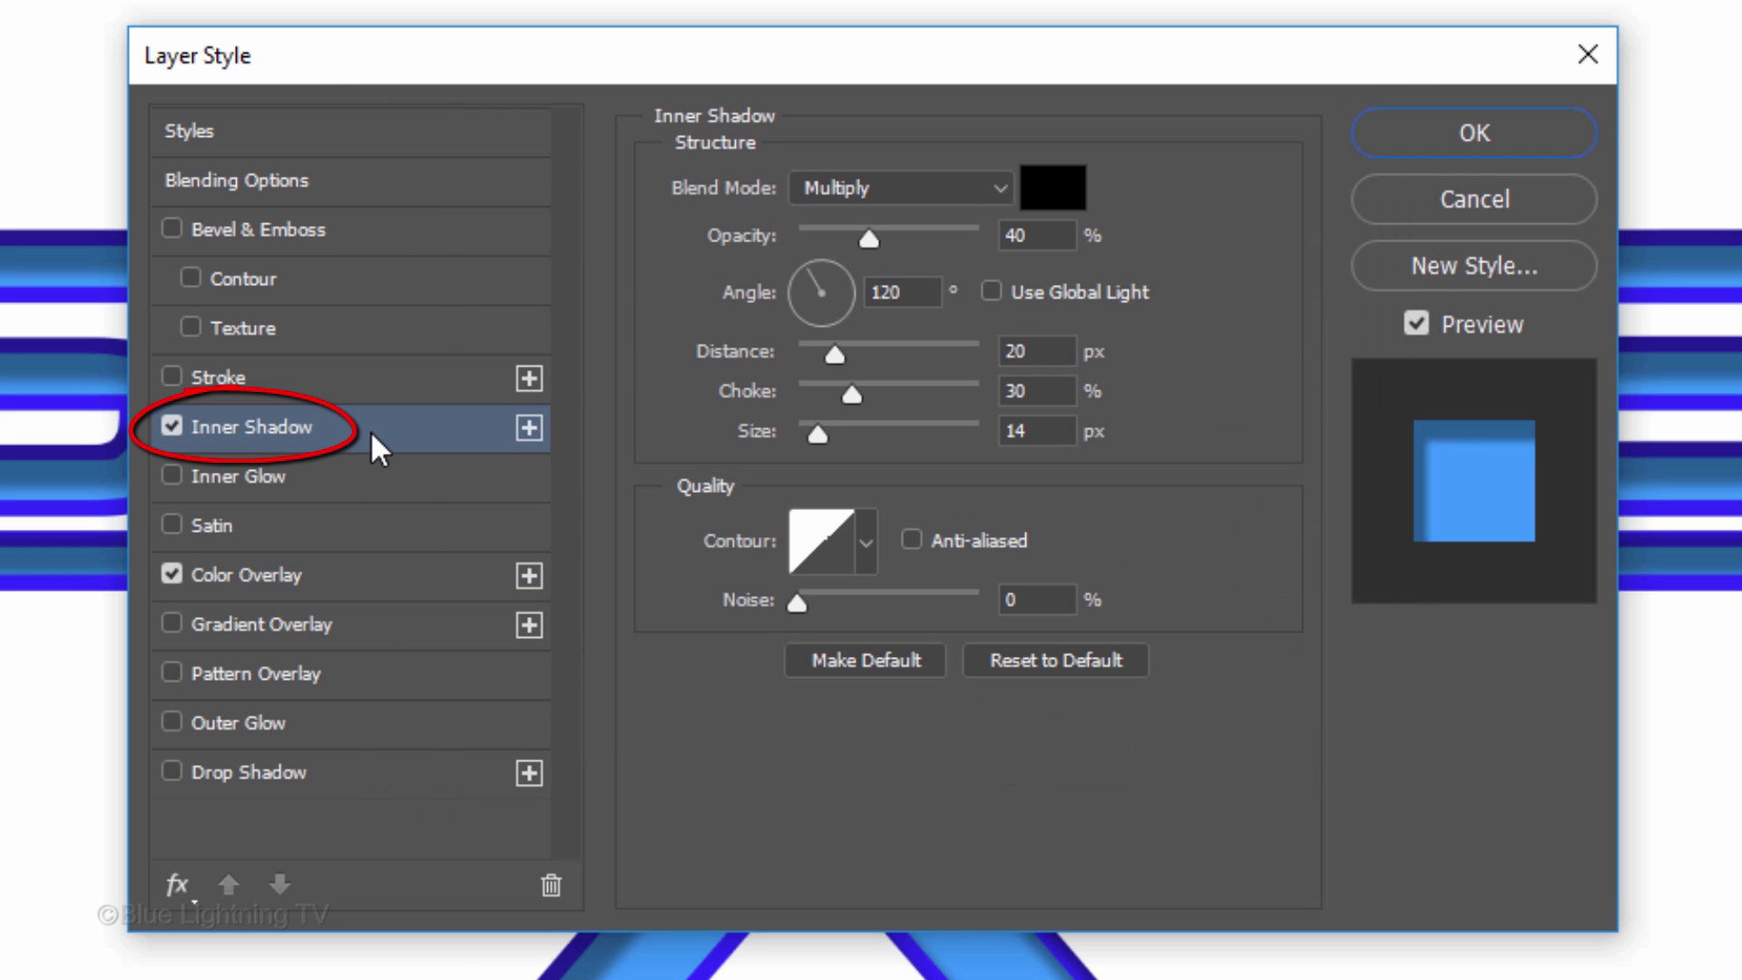
{"action": "left_click", "coordinate": [1047, 185]}
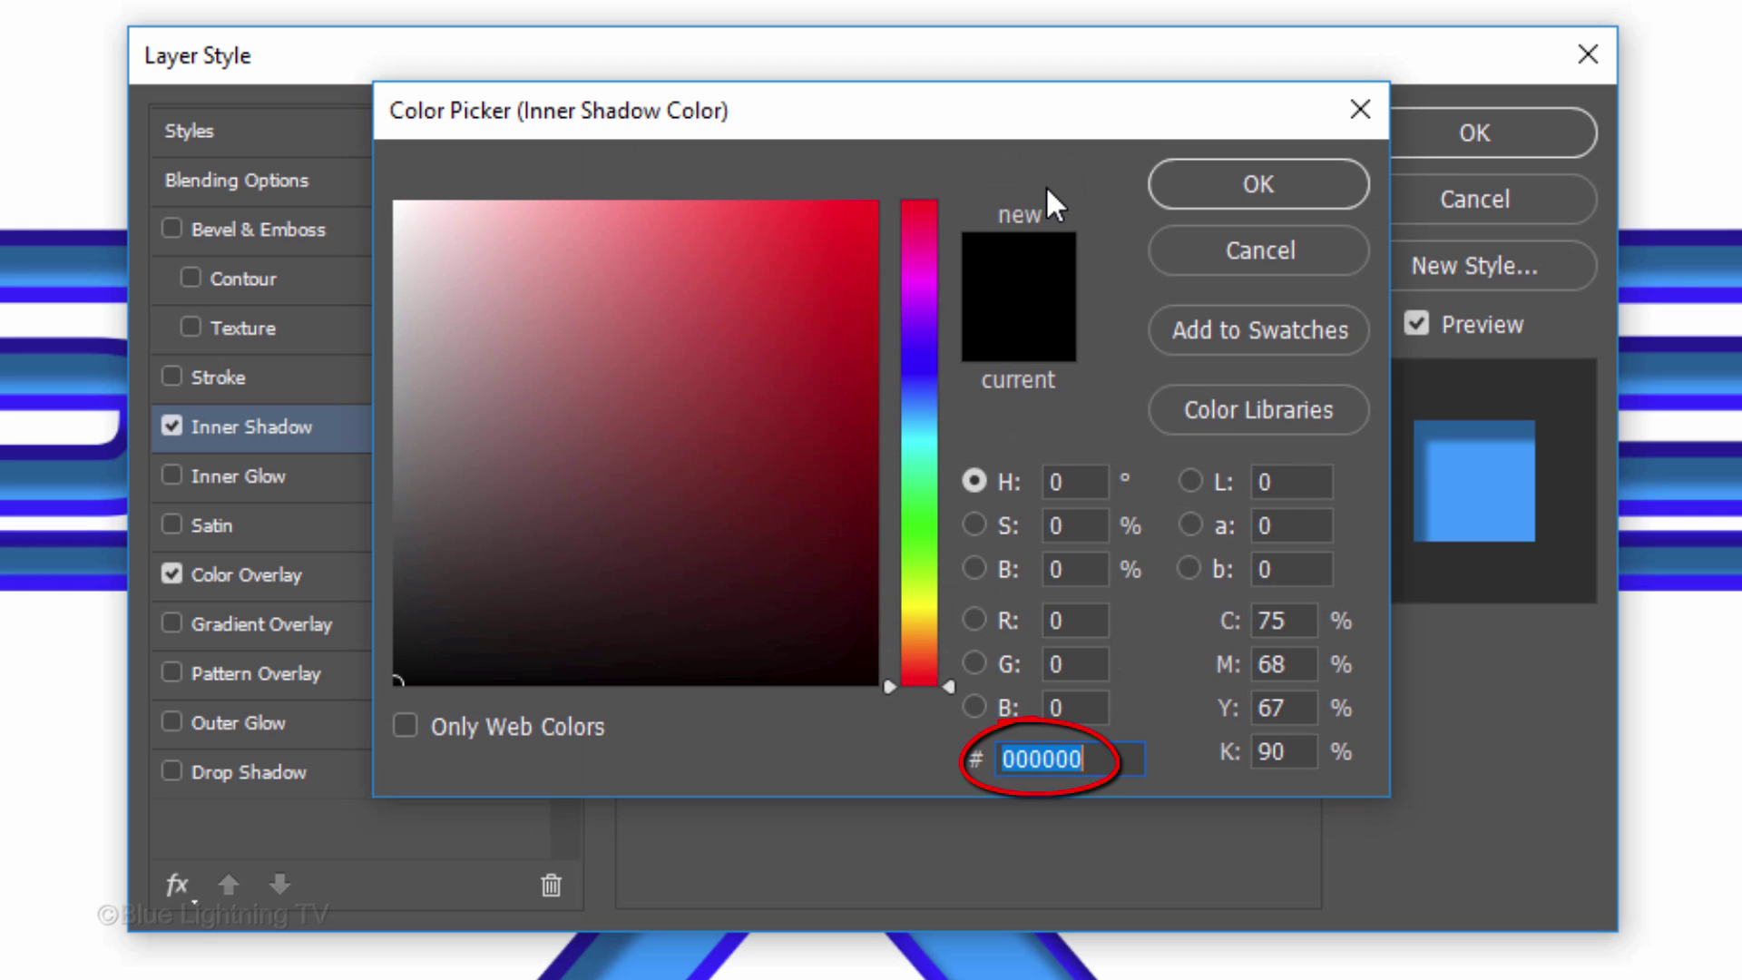
{"action": "type", "text": "0F"}
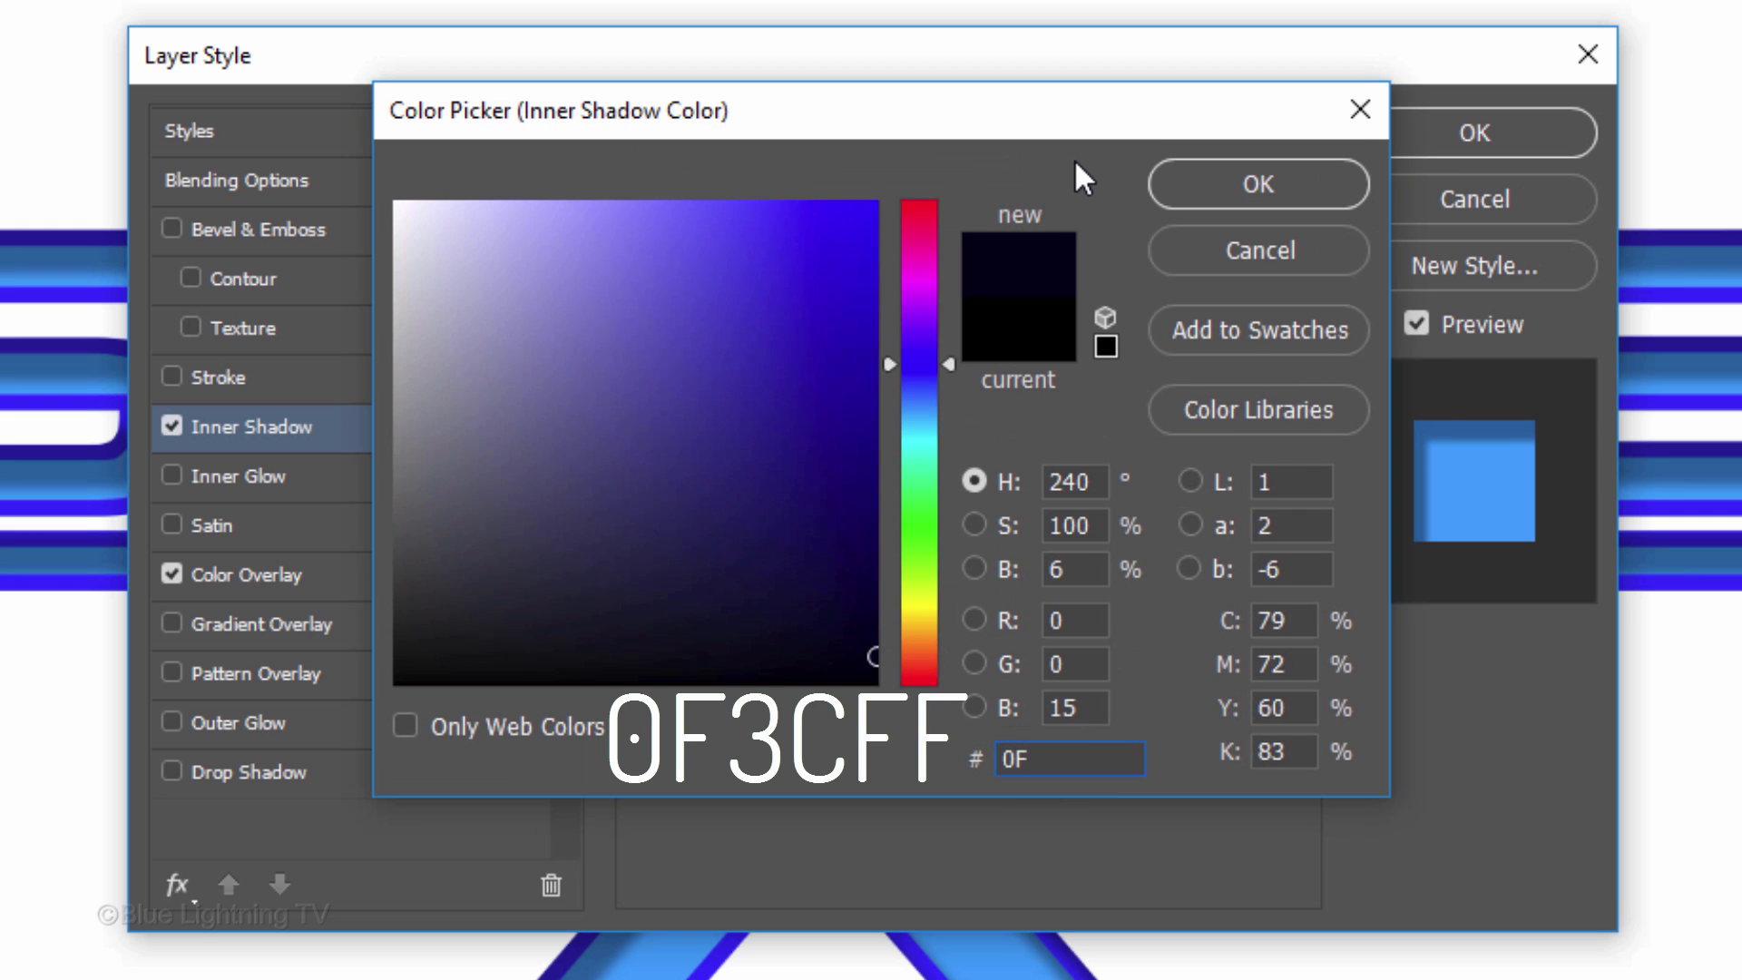
{"action": "type", "text": "3C"}
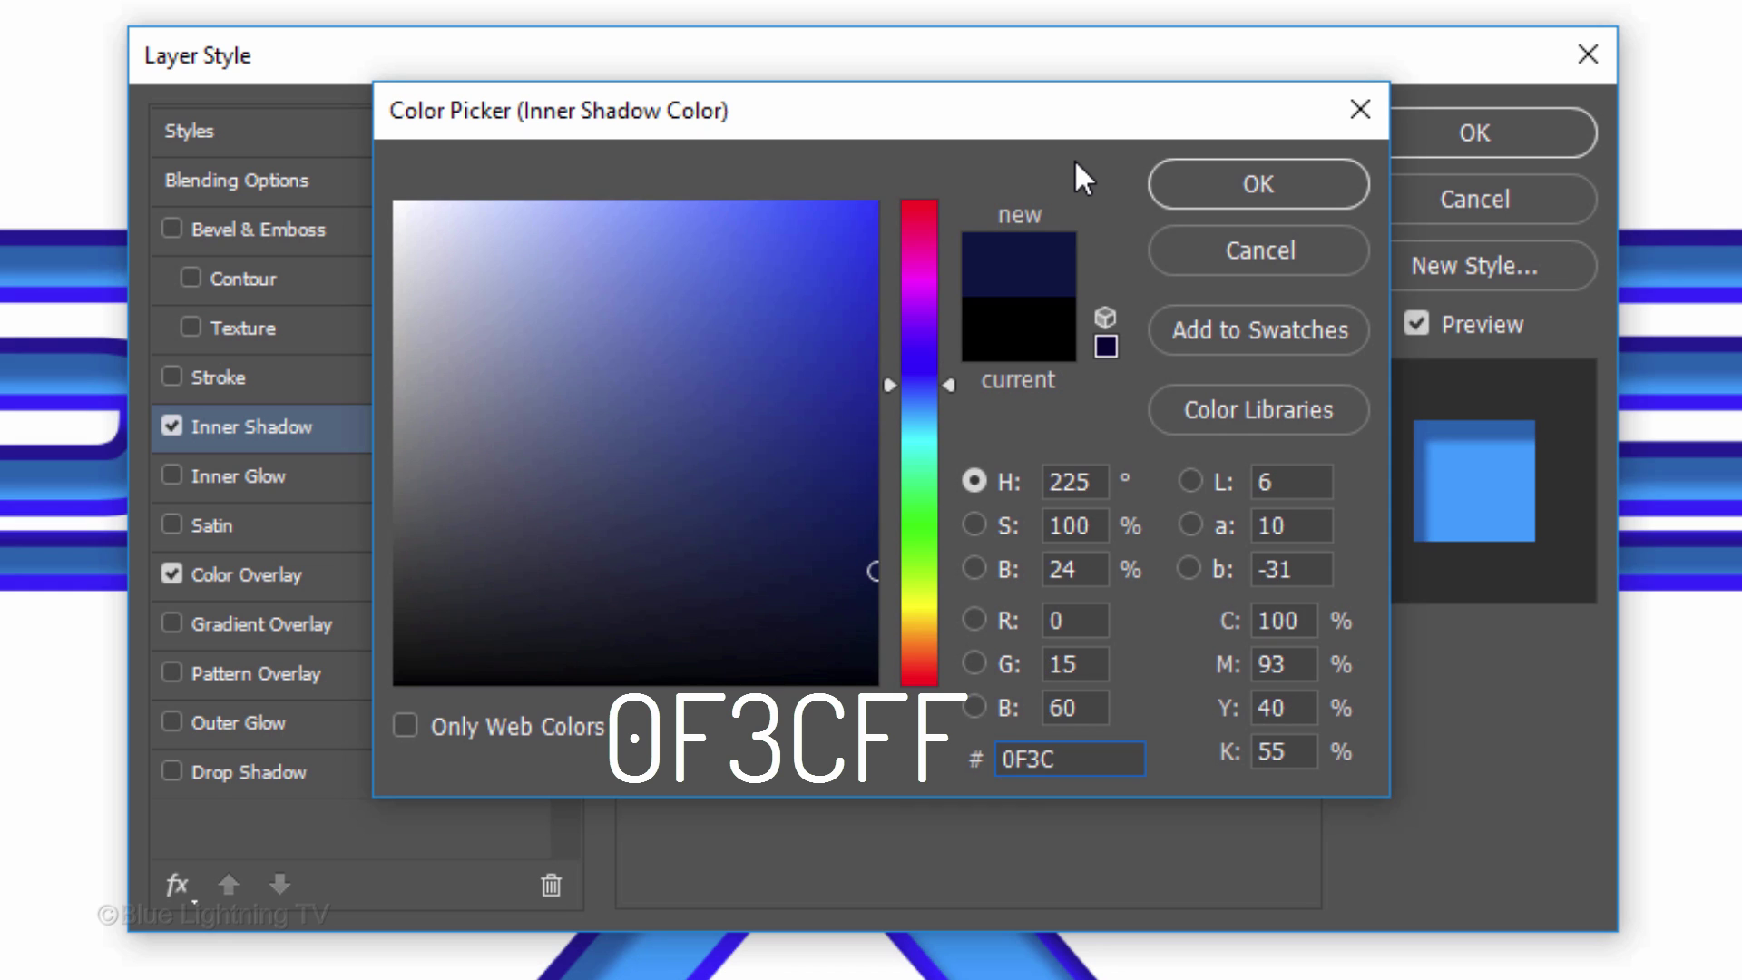
{"action": "type", "text": "FF"}
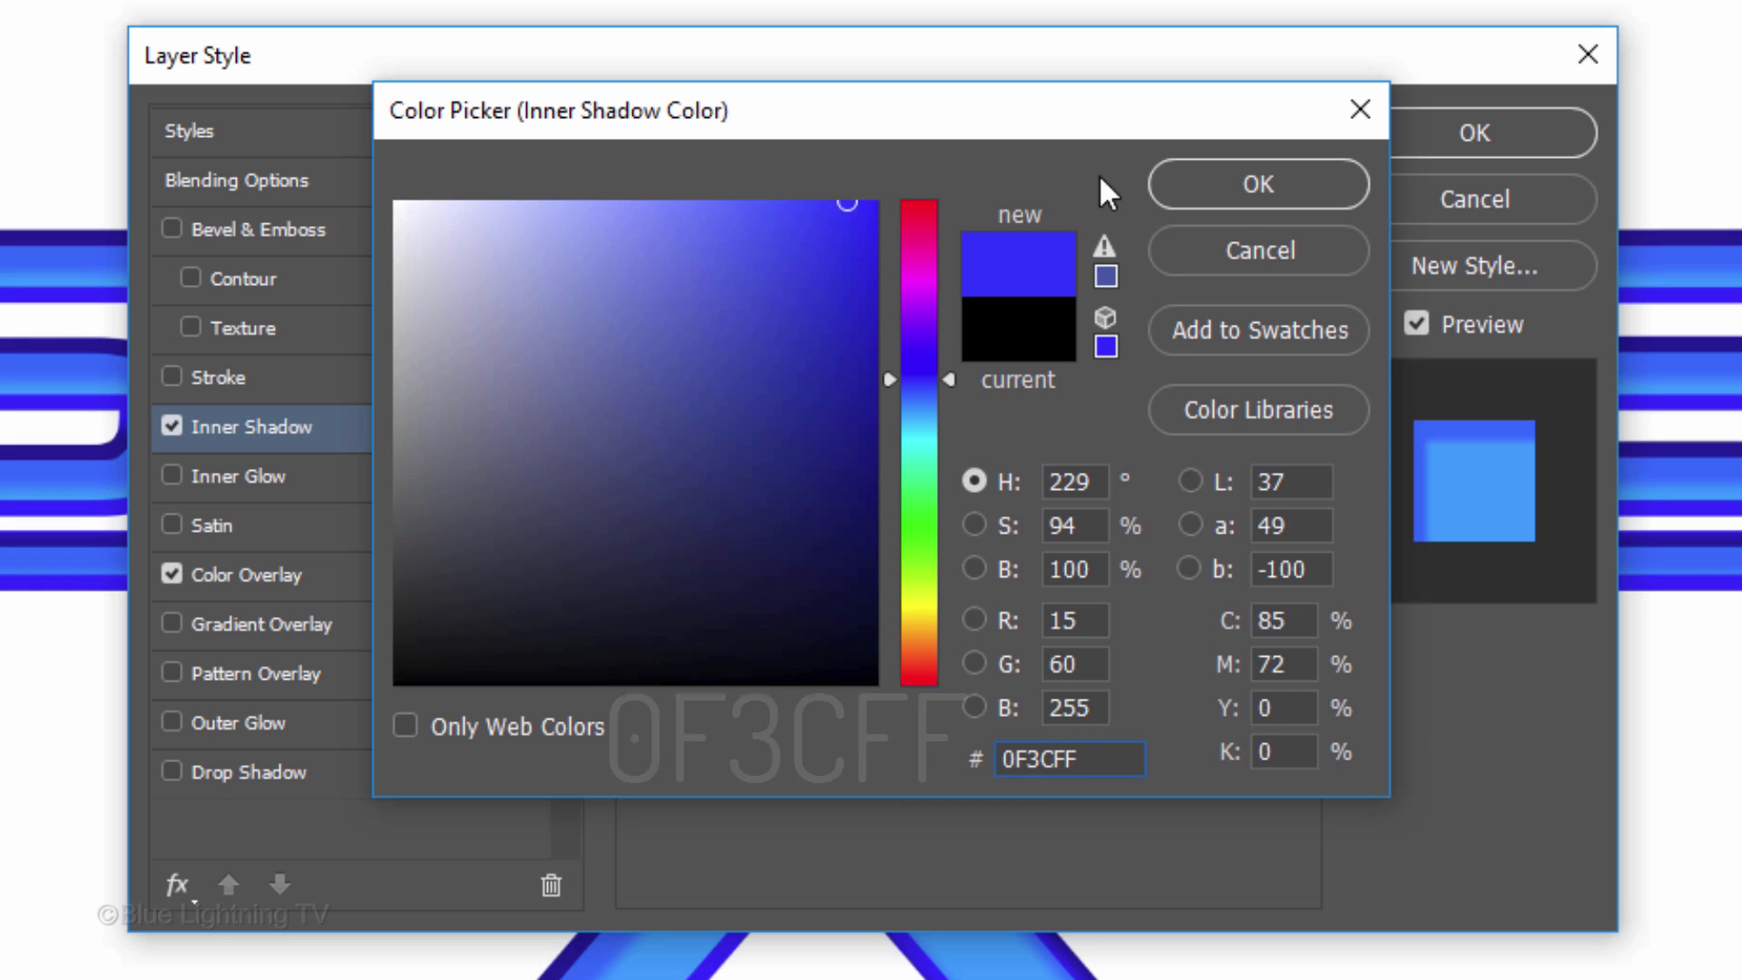
{"action": "left_click", "coordinate": [1234, 182]}
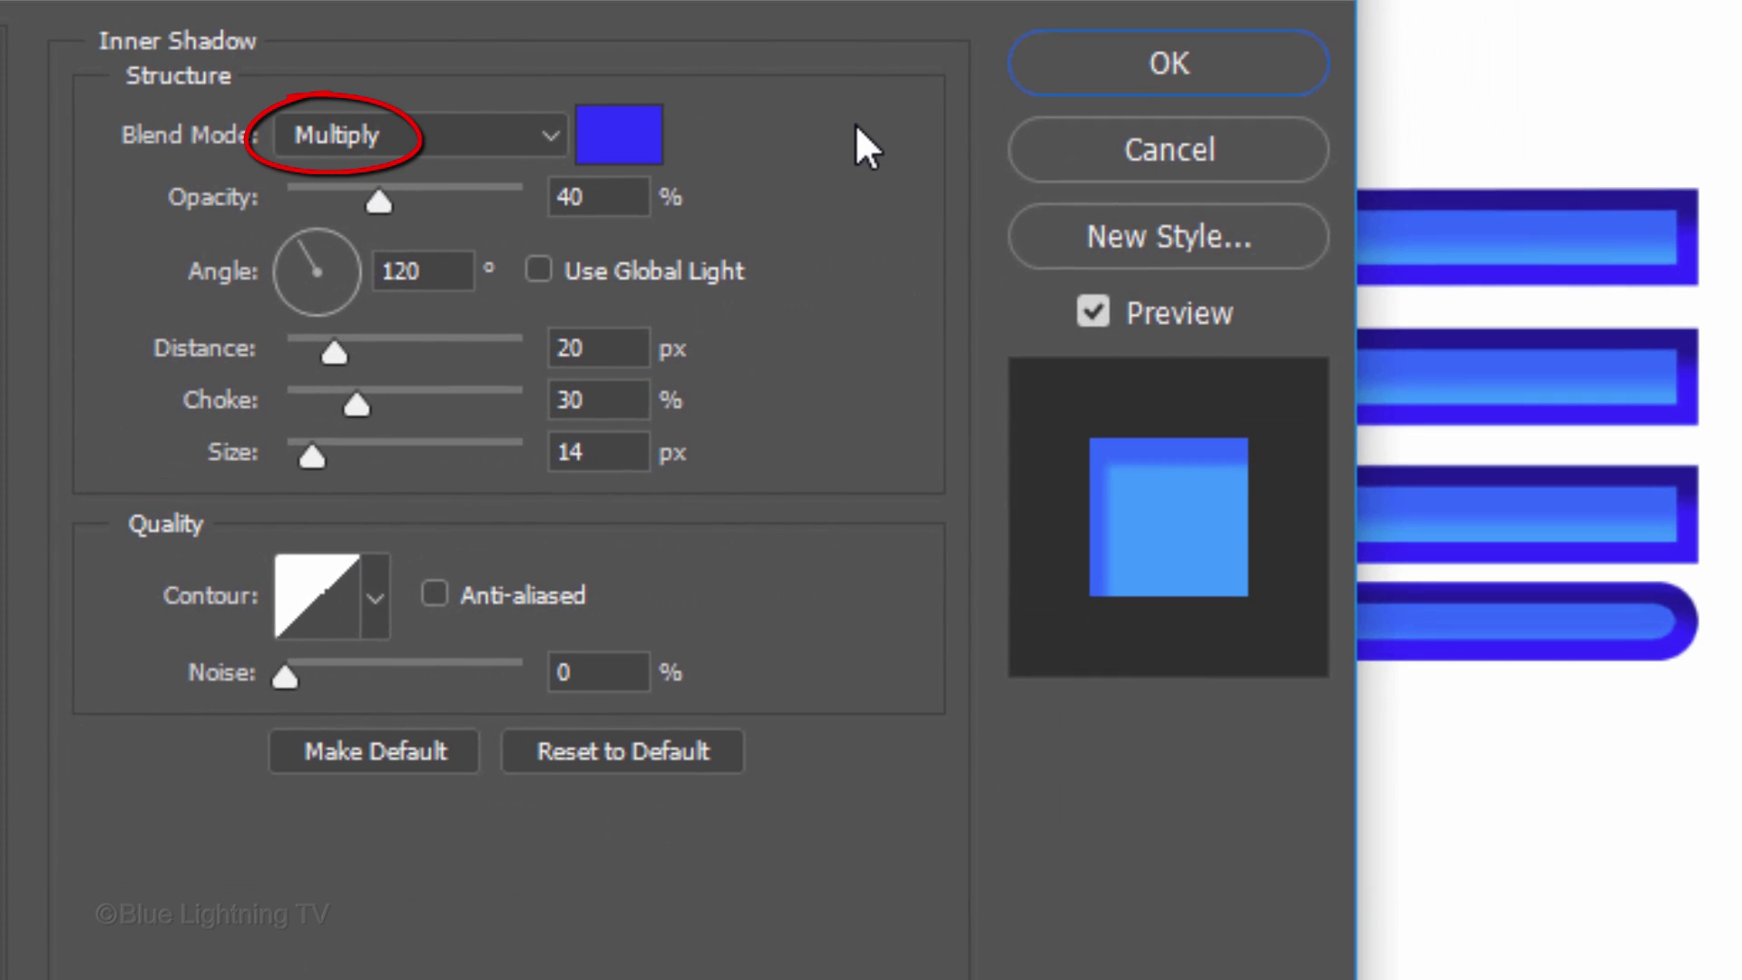
Set the Inner Shadow to 100% opacity, 0 px distance, 42% choke and 13 px size, and apply the layer style.
{"action": "left_click_drag", "start_coordinate": [378, 199], "coordinate": [717, 188]}
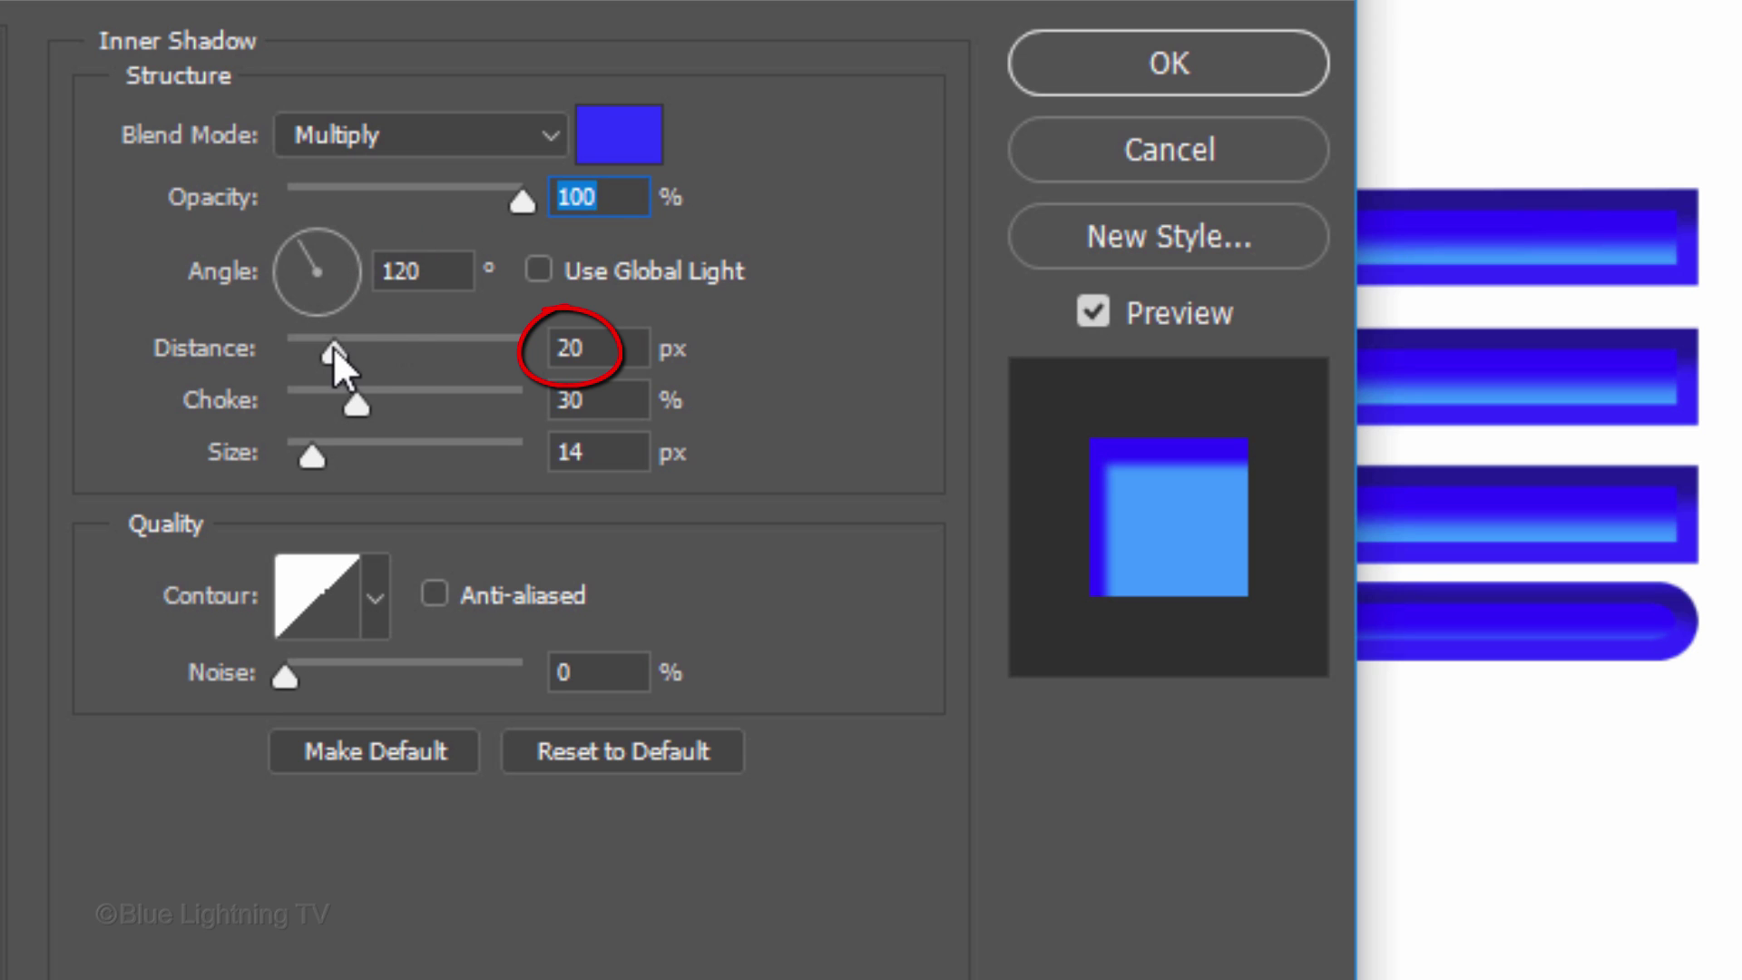
{"action": "left_click_drag", "start_coordinate": [334, 352], "coordinate": [171, 372]}
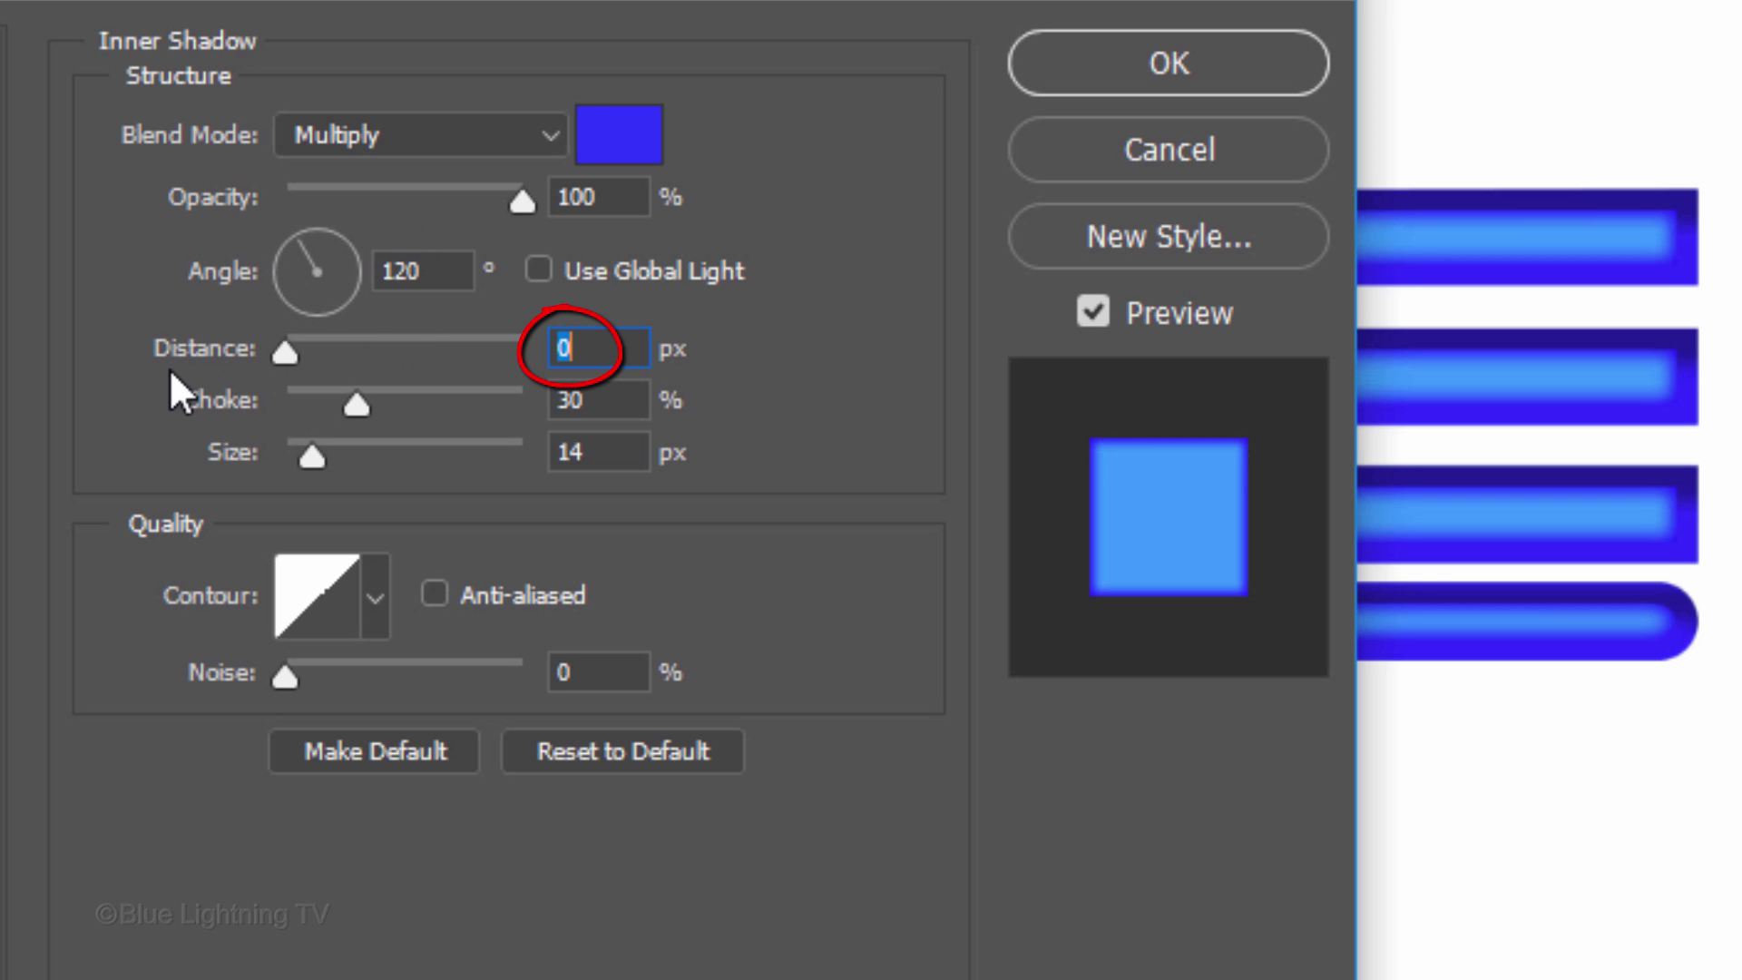
{"action": "left_click", "coordinate": [594, 400]}
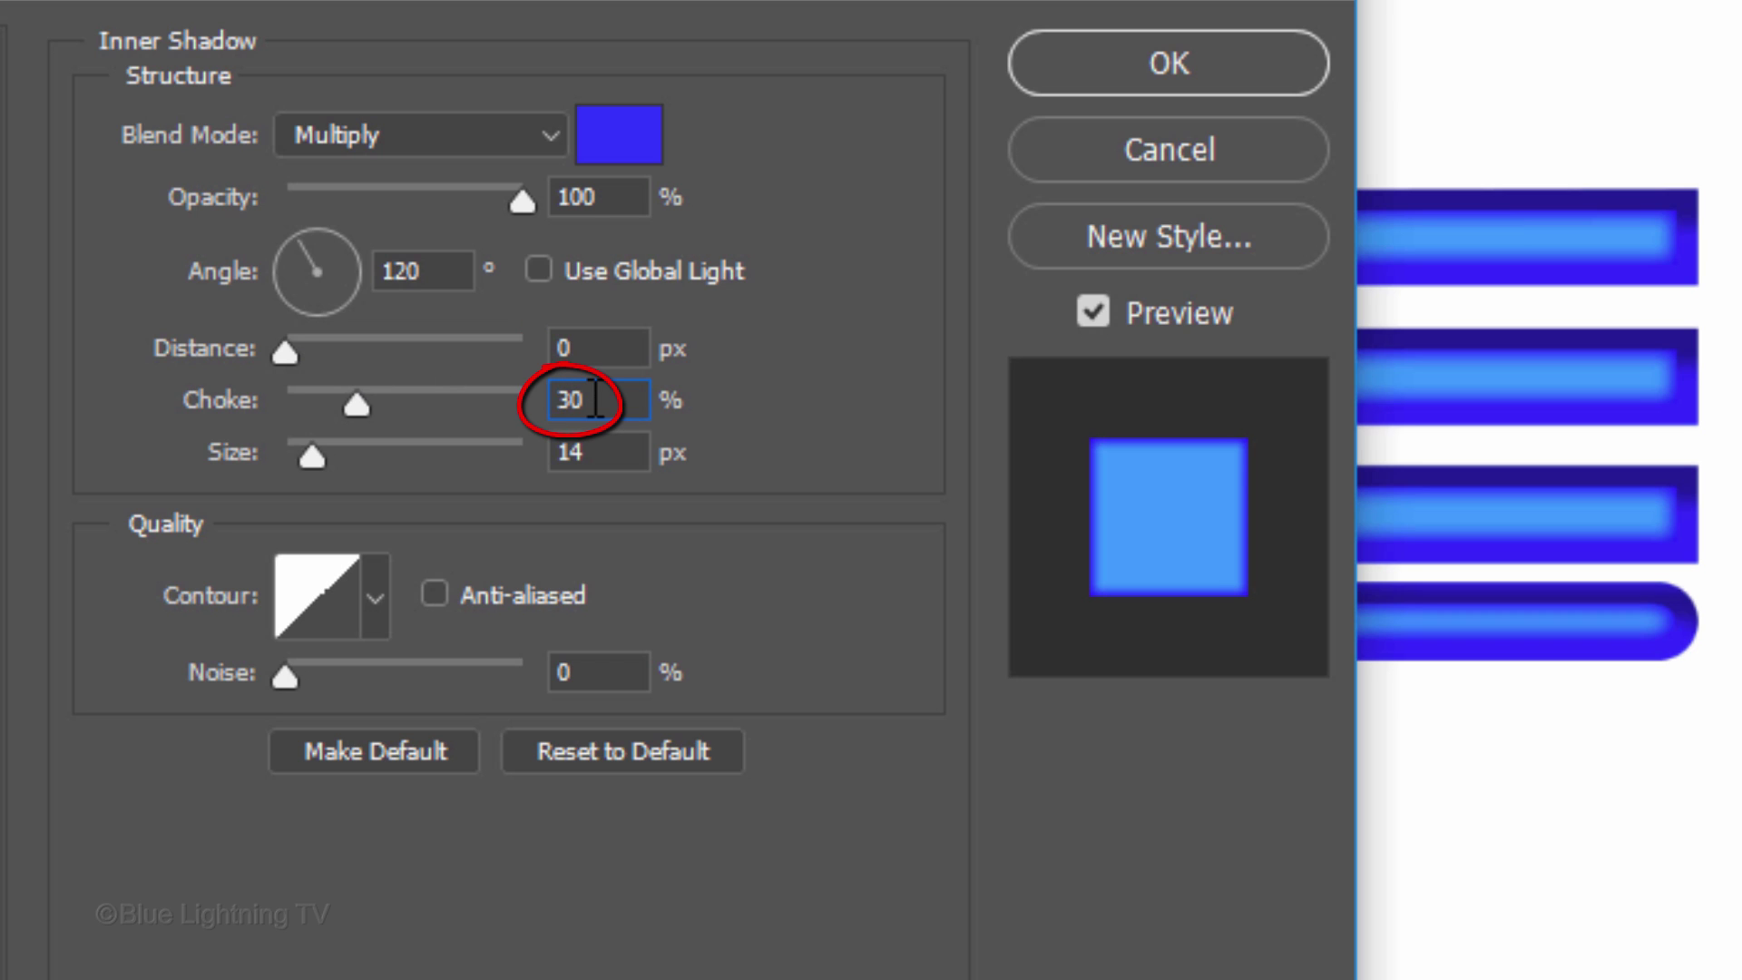
{"action": "double_click", "coordinate": [594, 399]}
{"action": "type", "text": "42"}
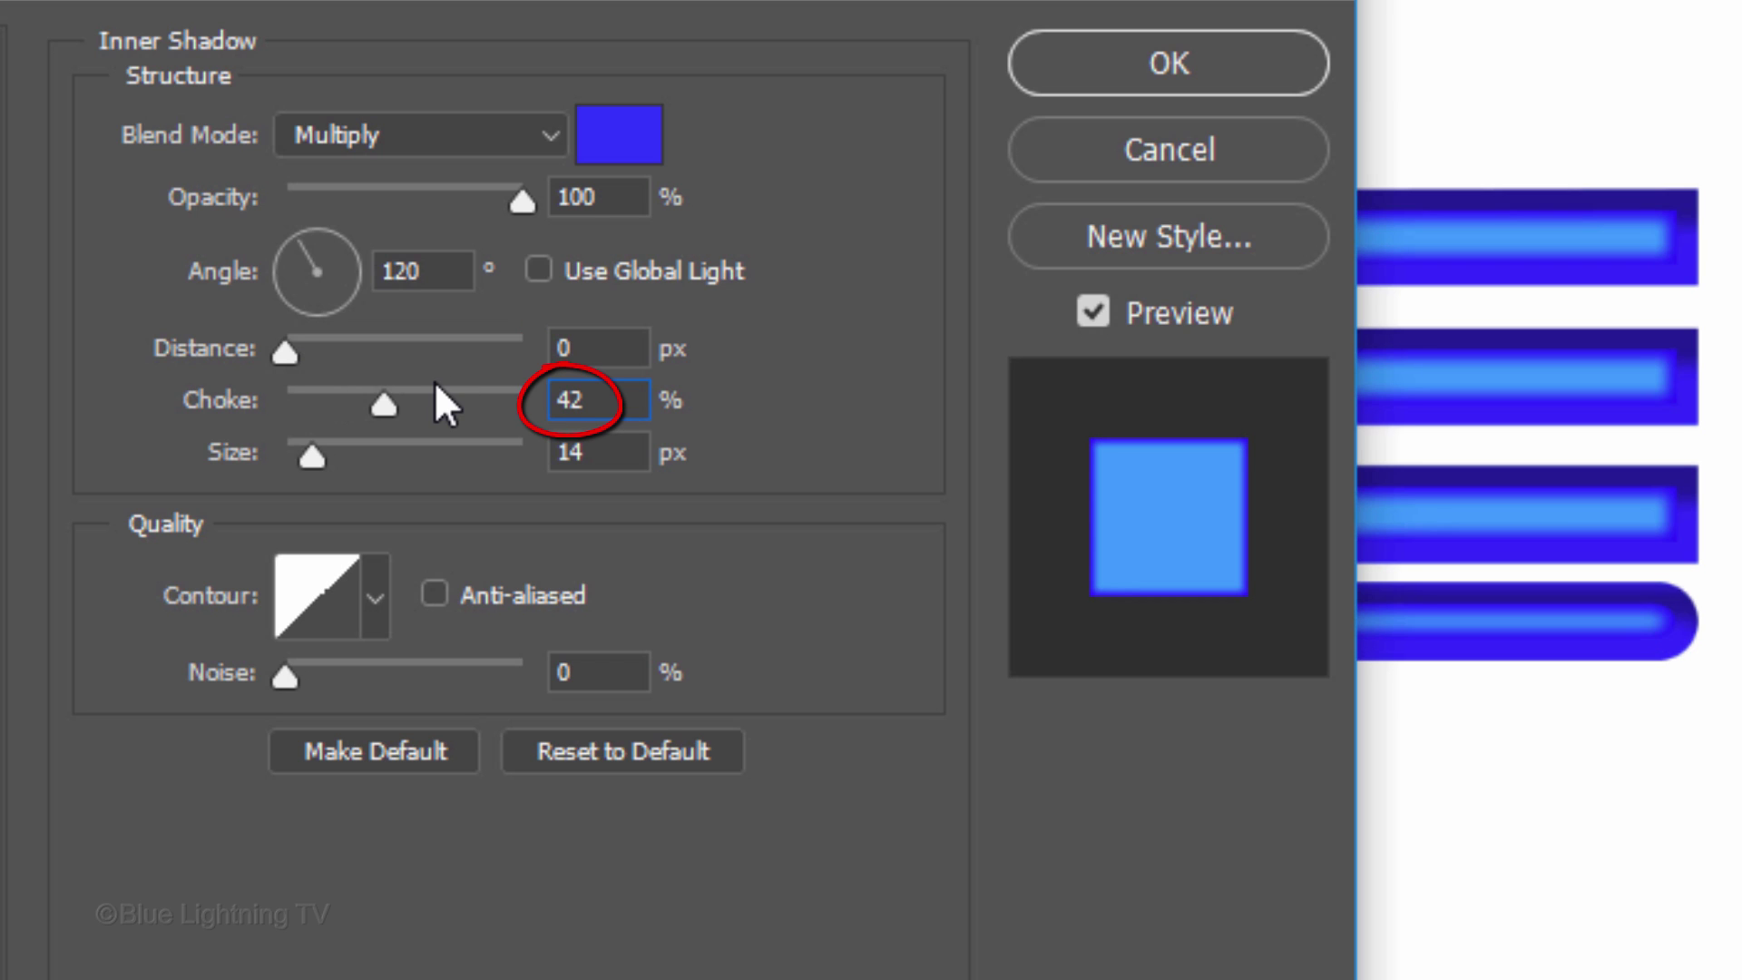
{"action": "left_click", "coordinate": [608, 451]}
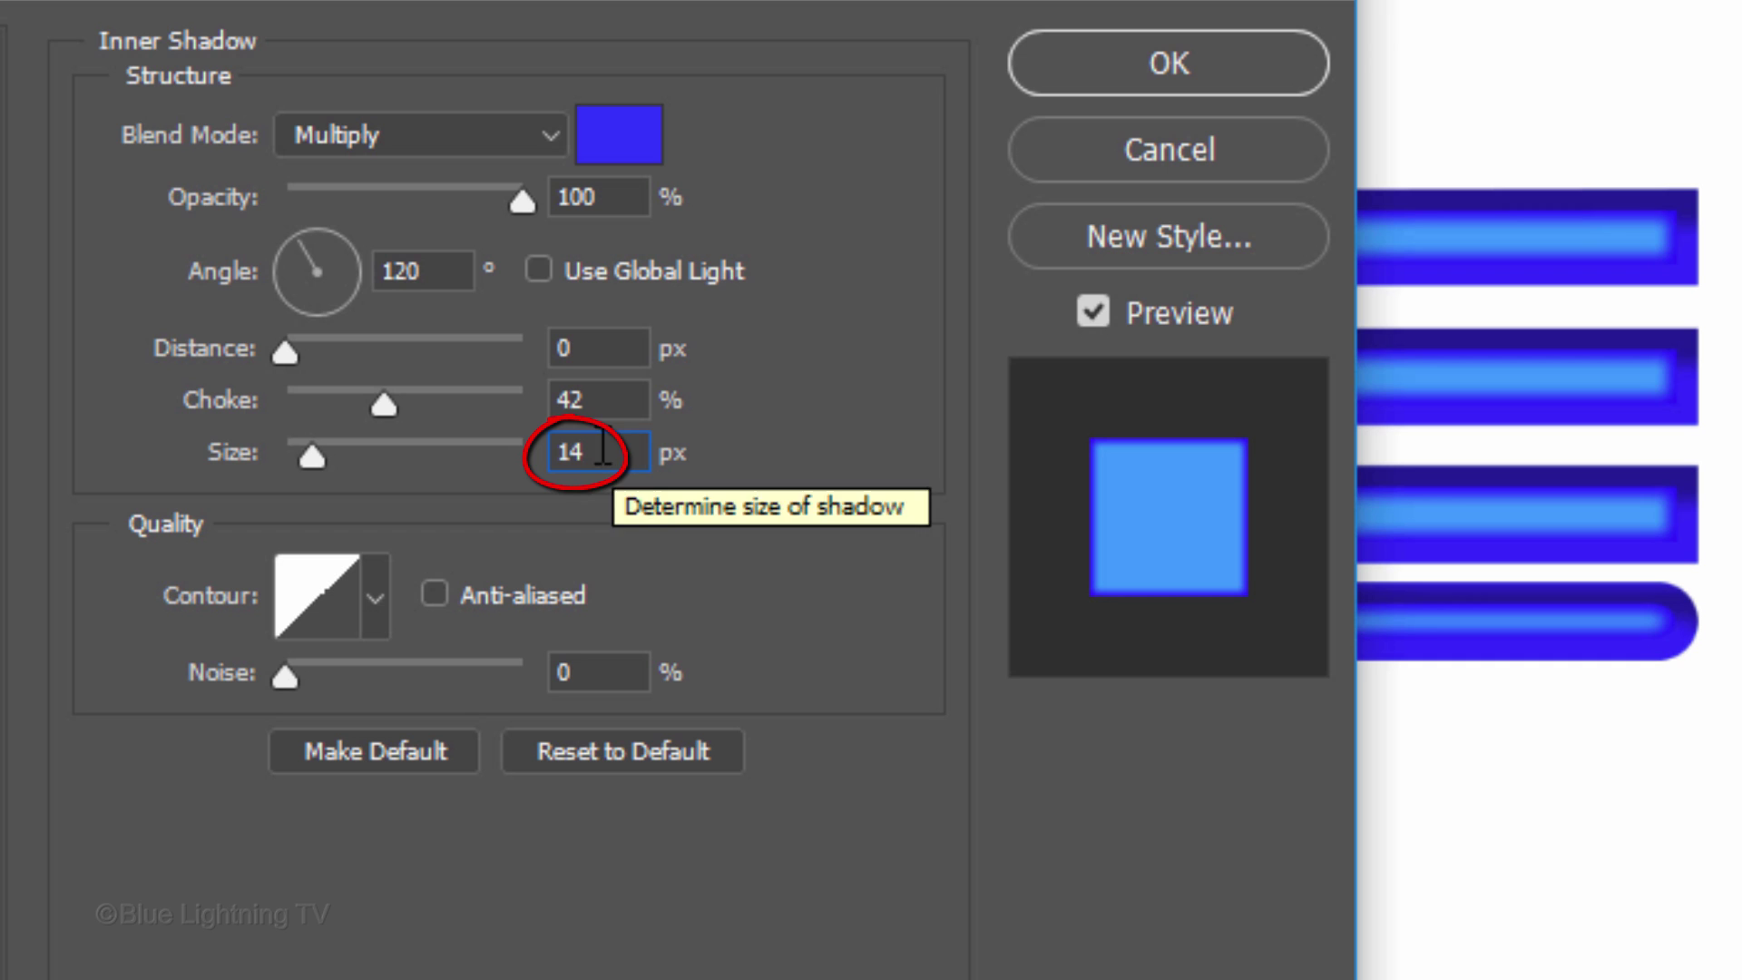
{"action": "key", "text": "Down"}
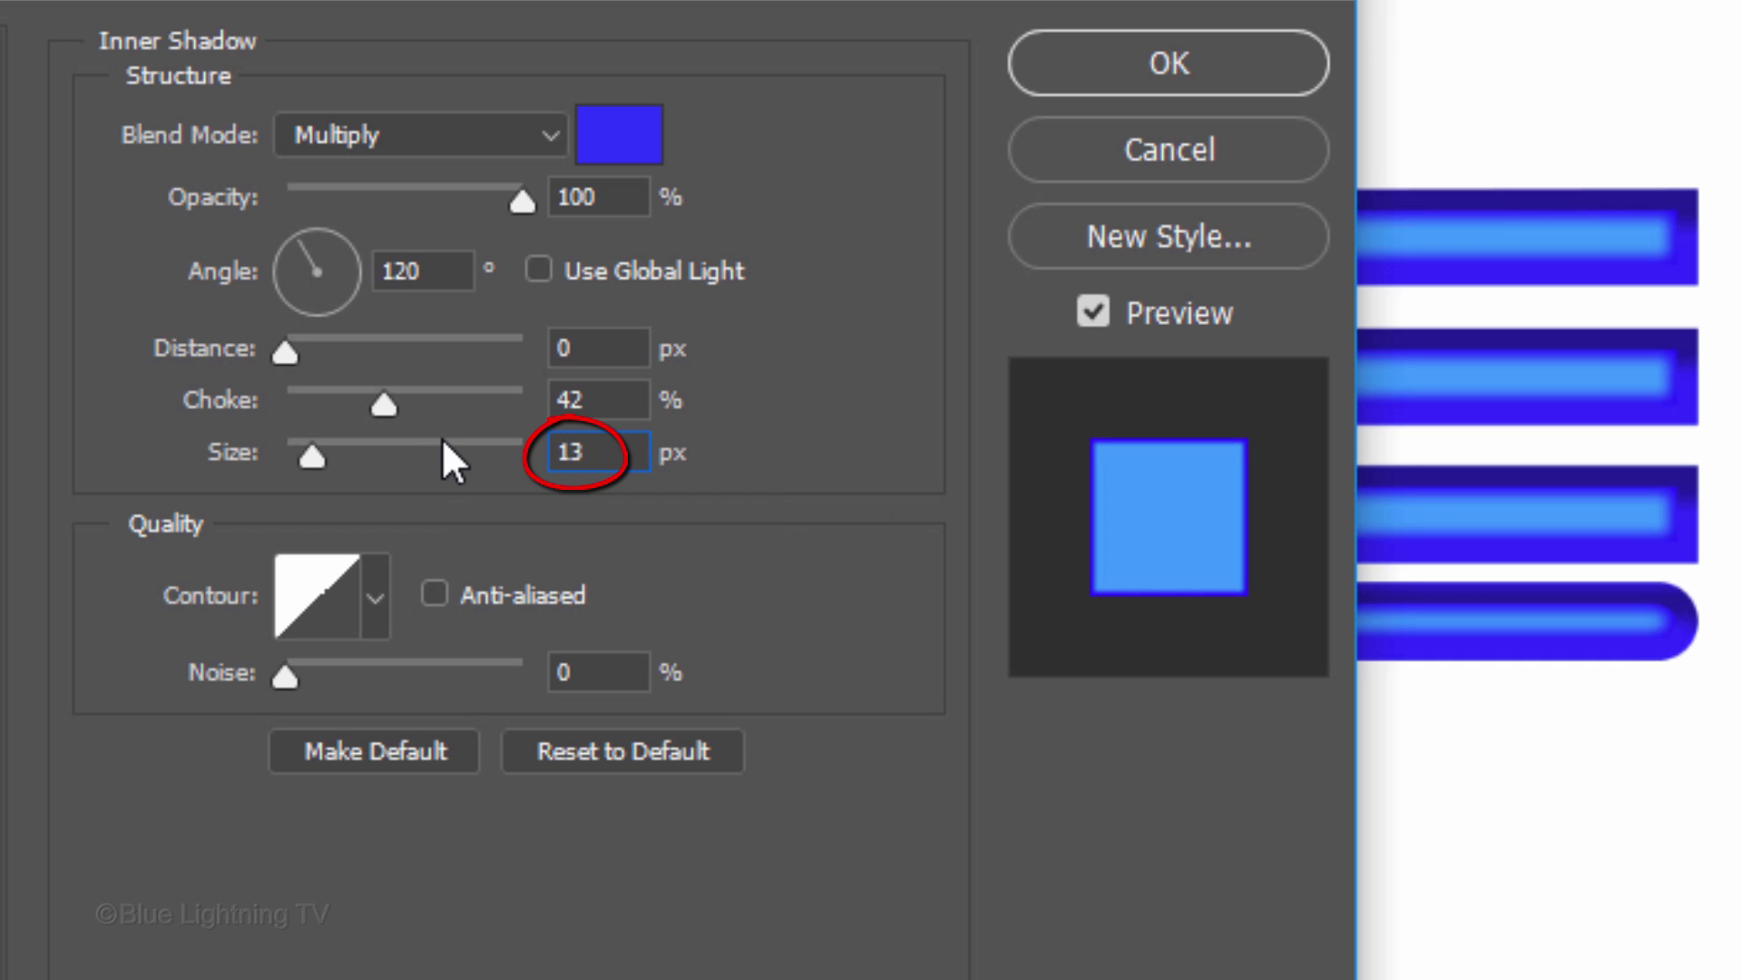
{"action": "left_click", "coordinate": [1168, 68]}
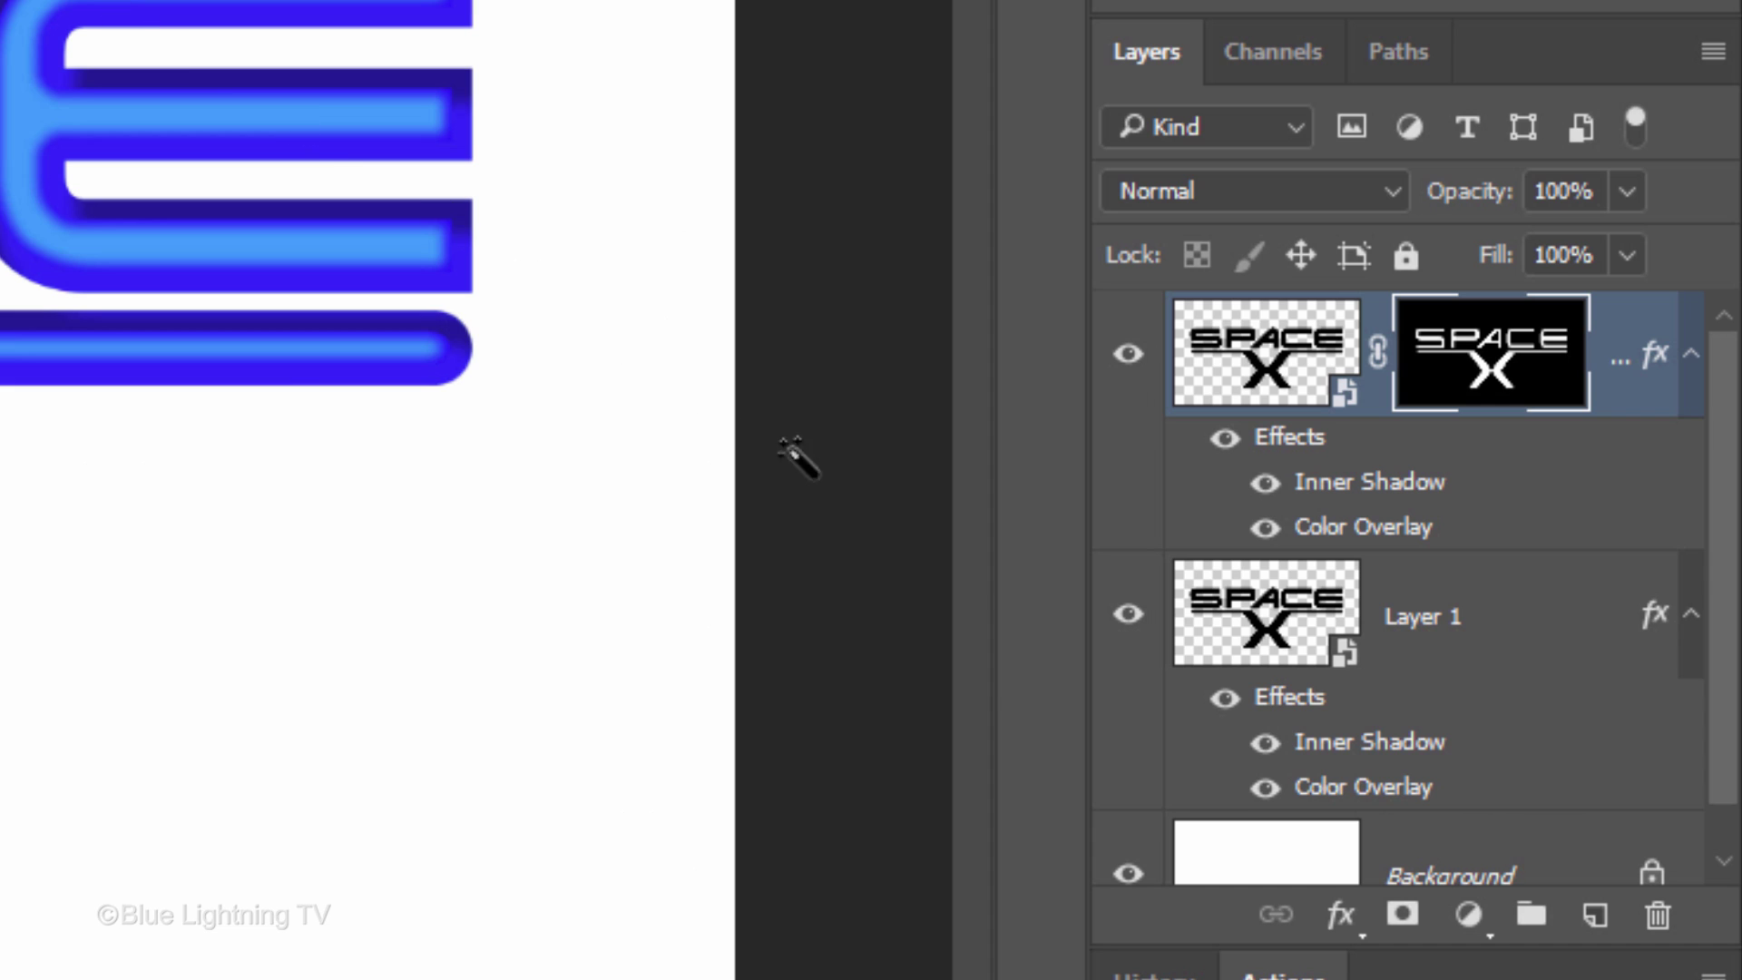
Select Layer 1 together with Layer 1 copy and convert both into one Smart Object.
{"action": "left_click", "coordinate": [1275, 630], "text": "shift"}
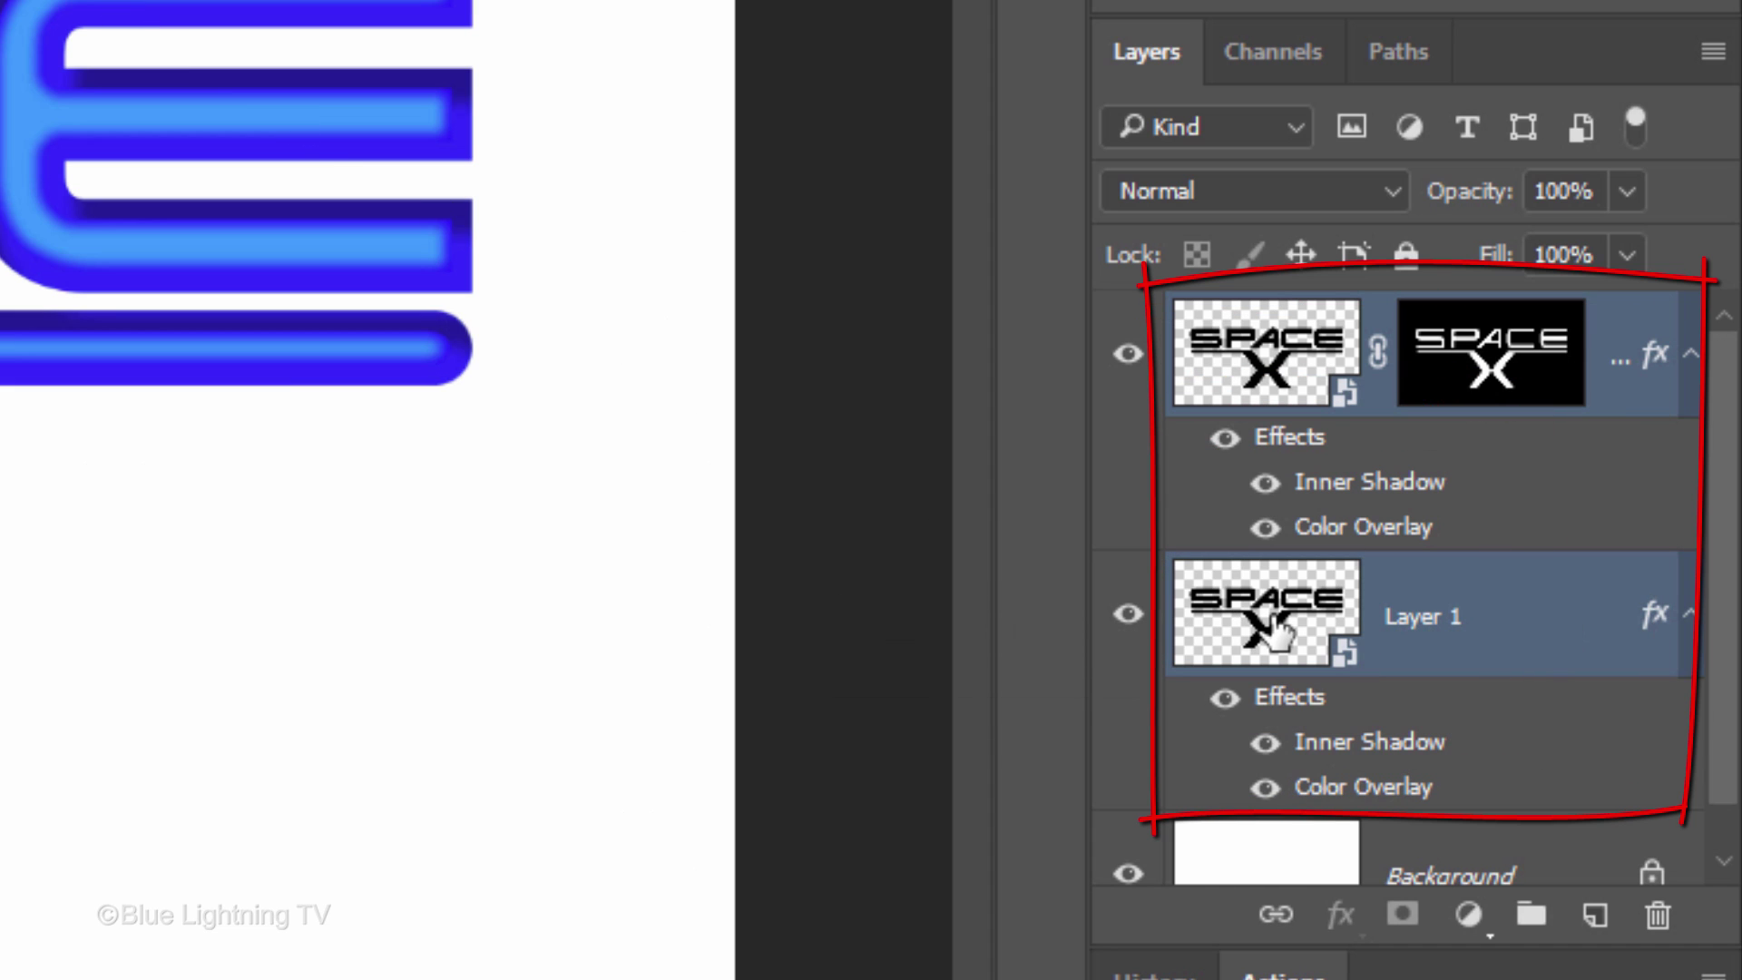
{"action": "left_click", "coordinate": [1708, 50]}
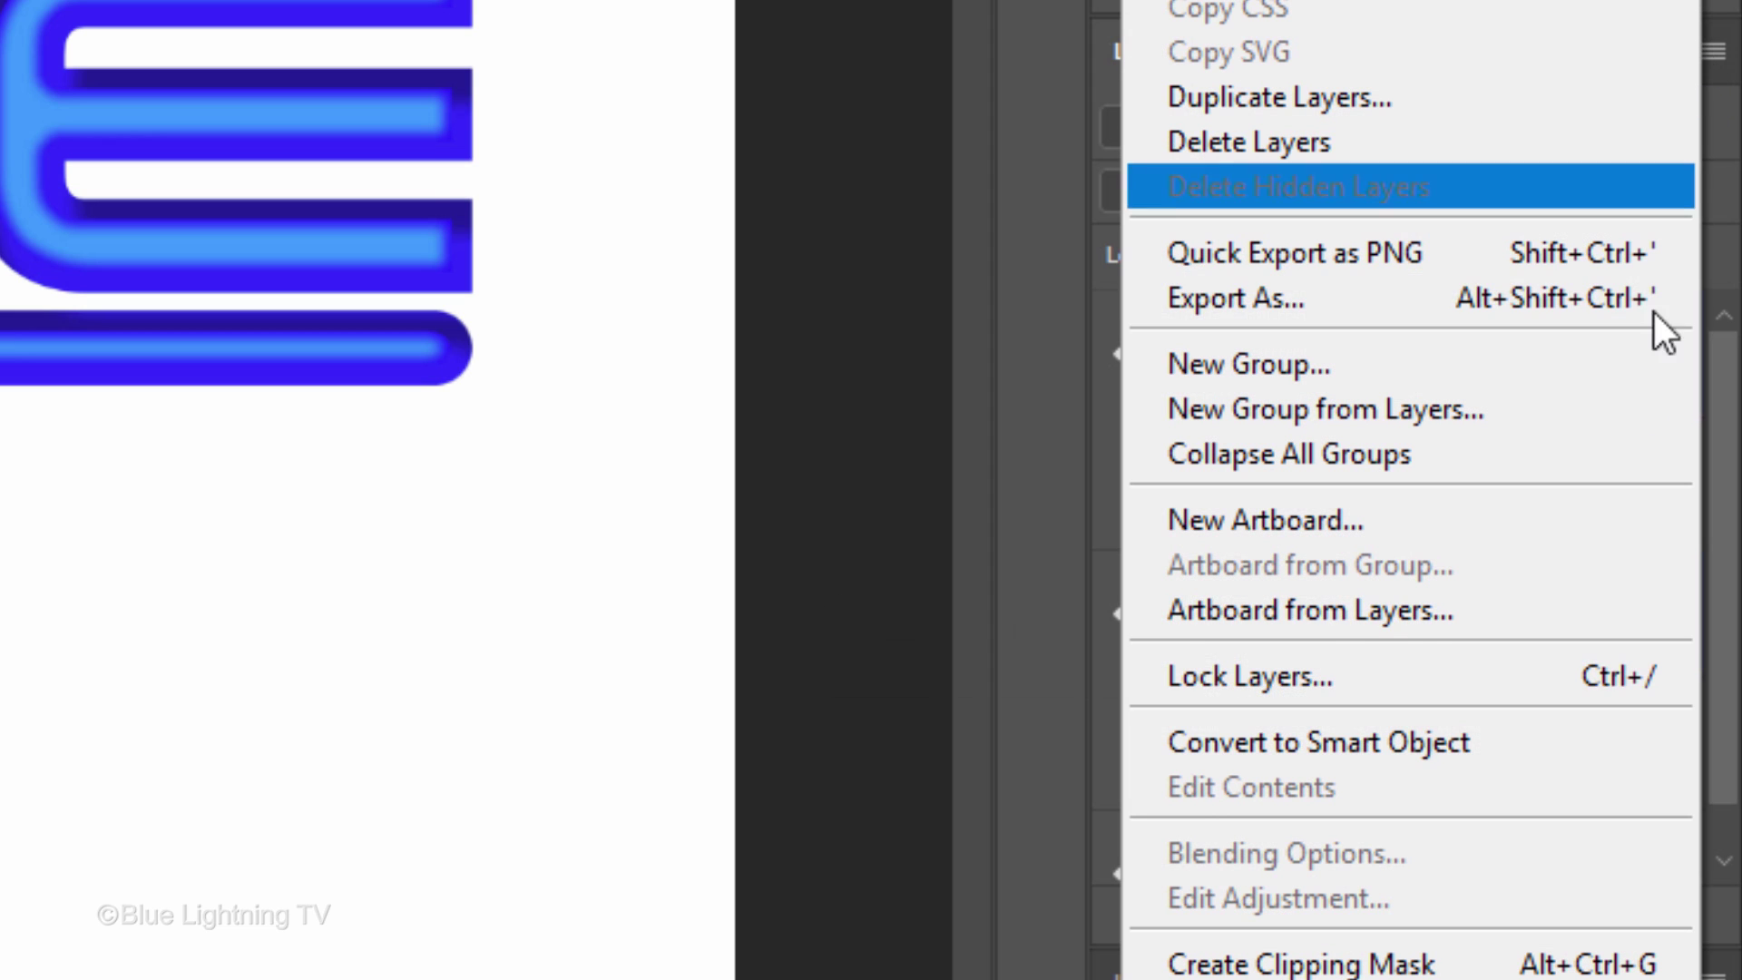
{"action": "left_click", "coordinate": [1508, 755]}
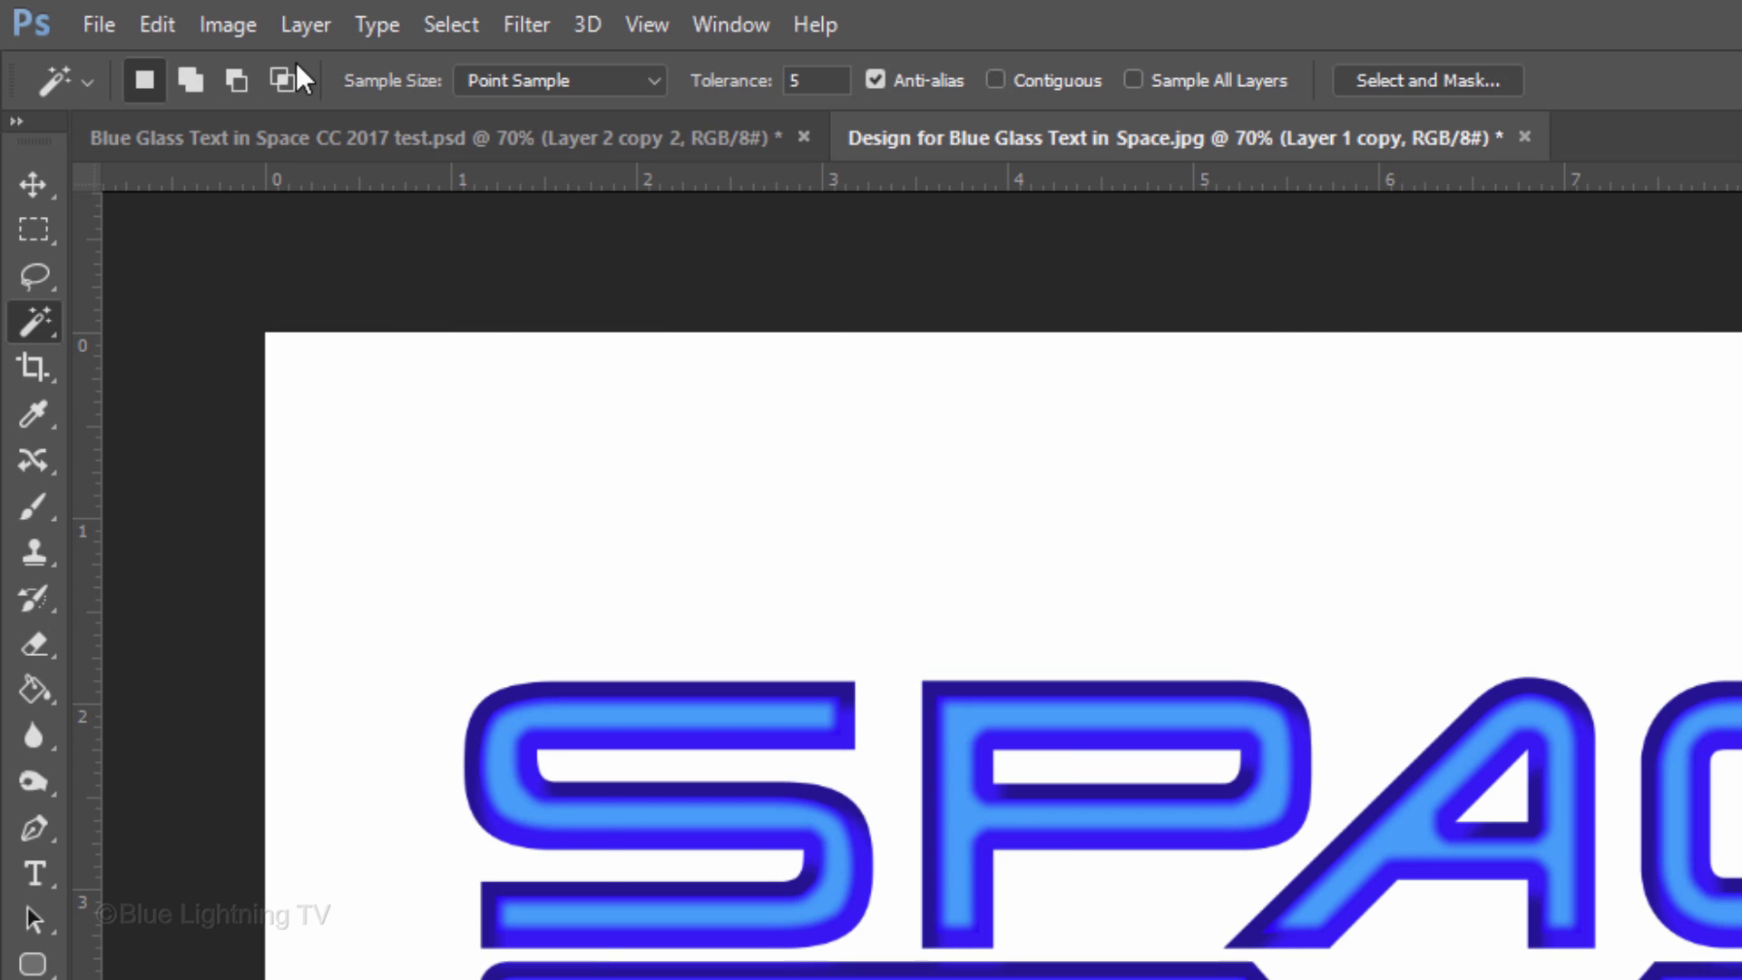
Apply a Perspective transform to the SPACE X design, spreading its lower corners outward to about 145% width.
{"action": "left_click", "coordinate": [158, 25]}
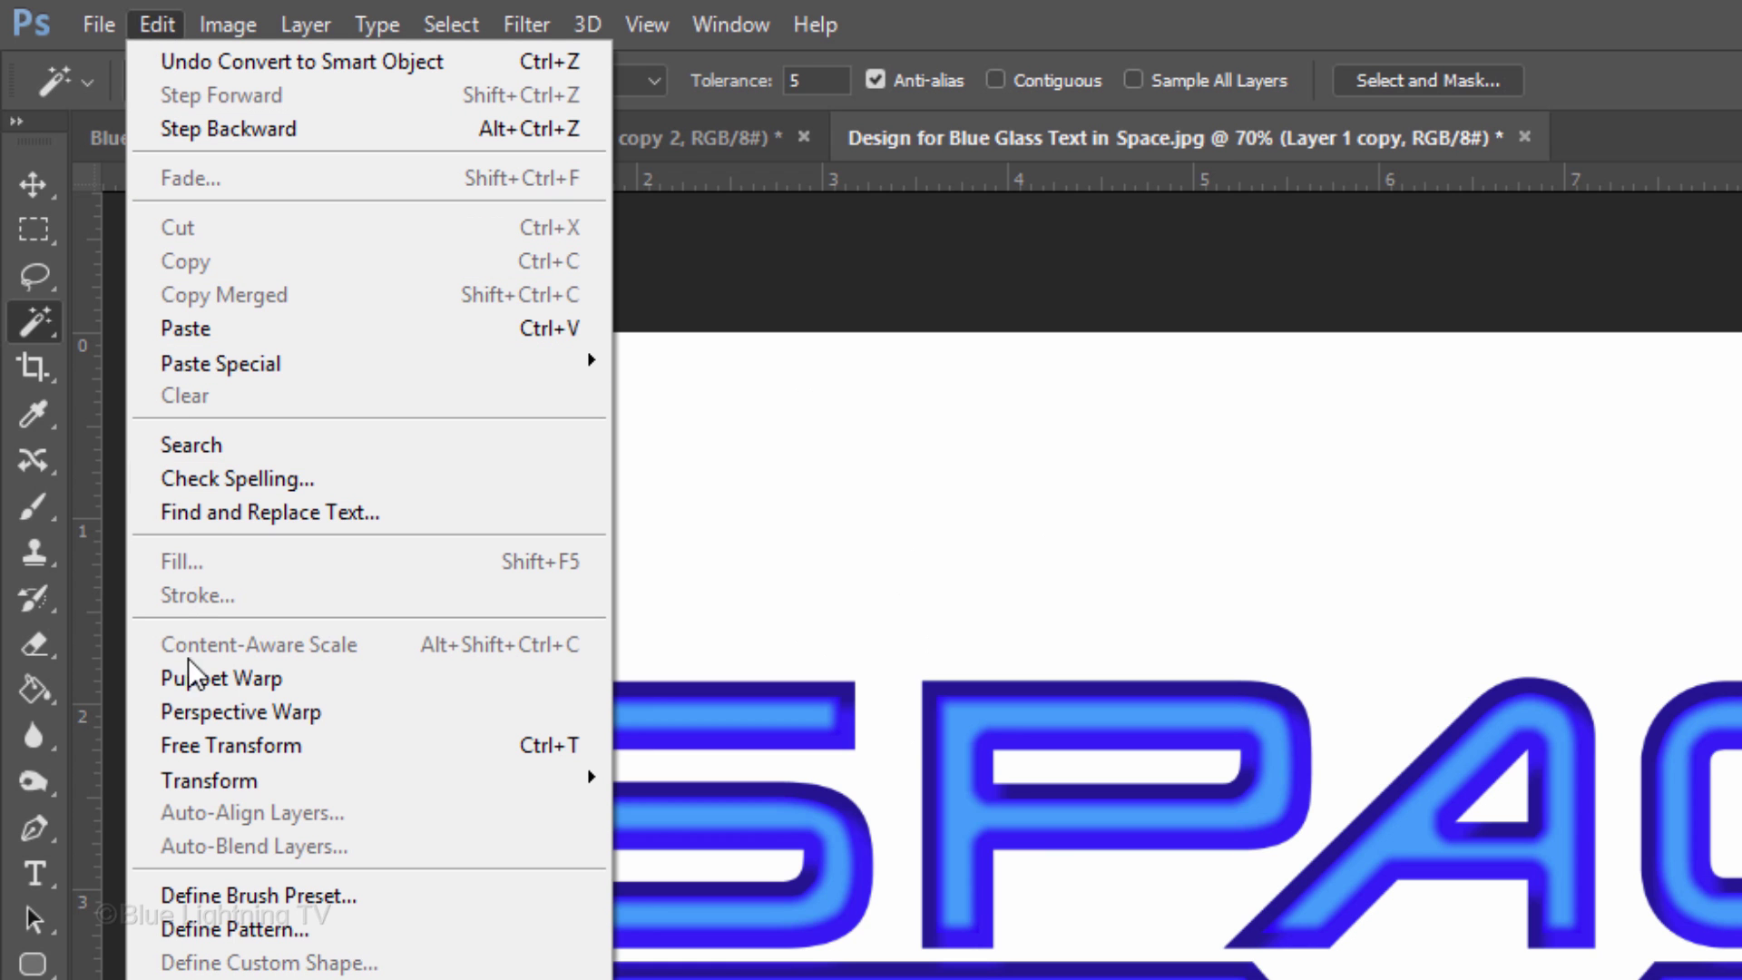
{"action": "mouse_move", "coordinate": [212, 785]}
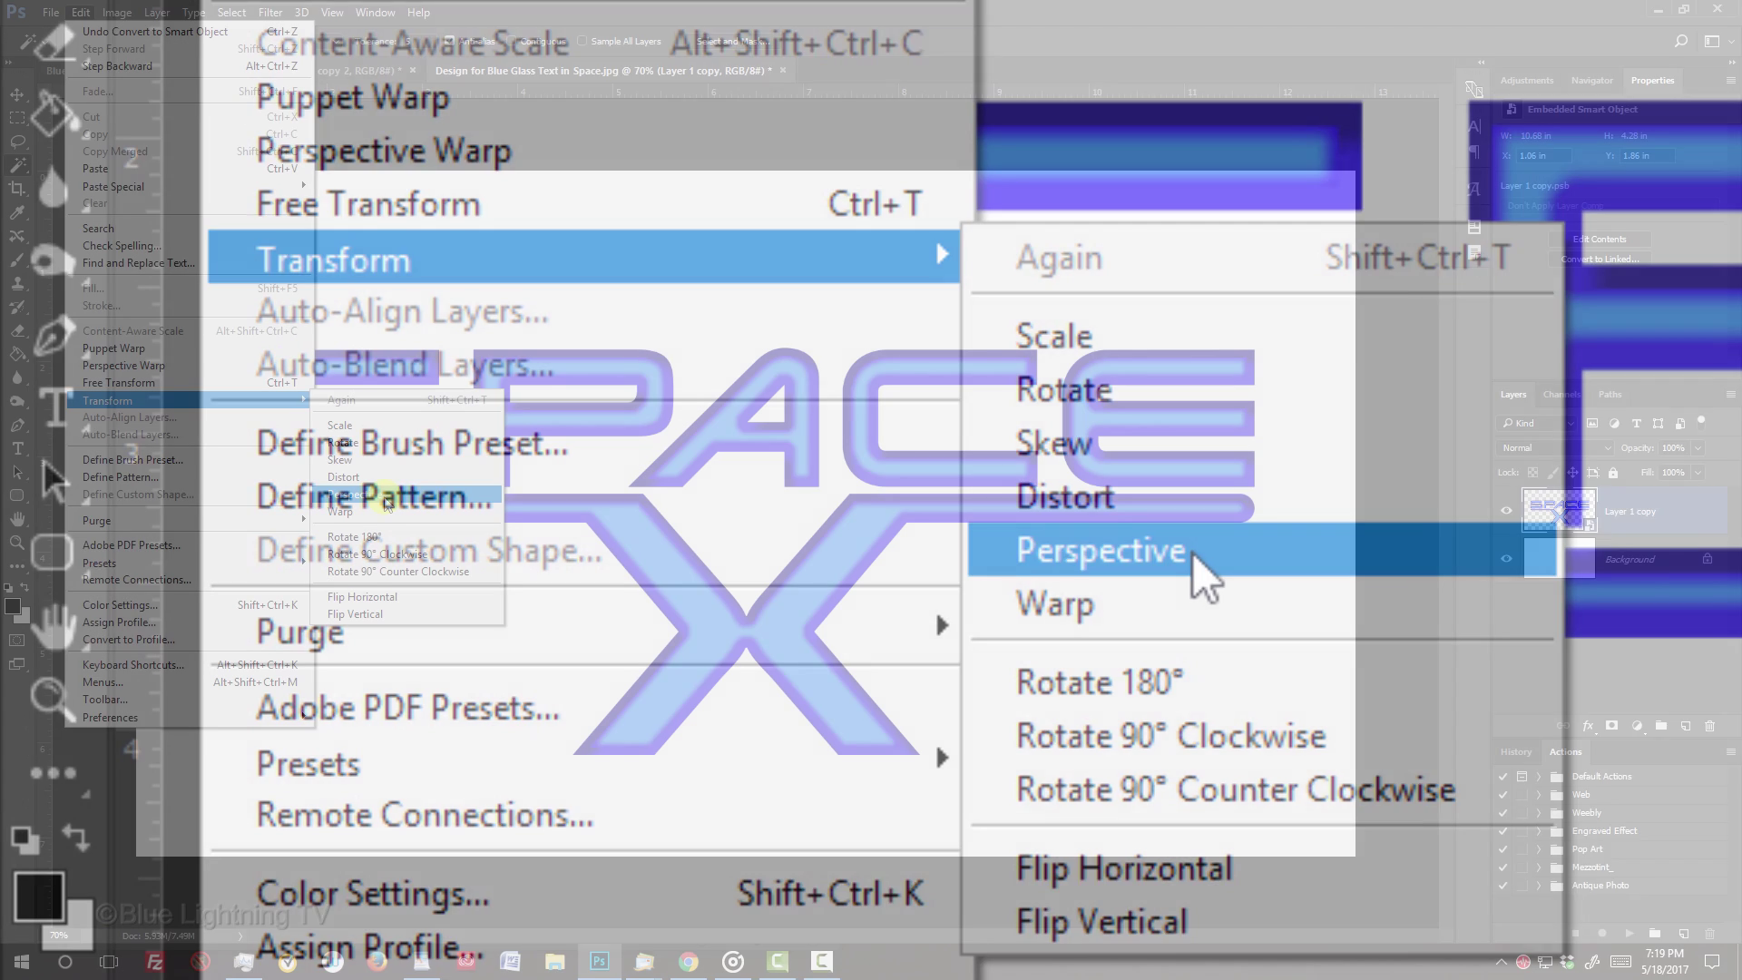
{"action": "left_click", "coordinate": [1194, 557]}
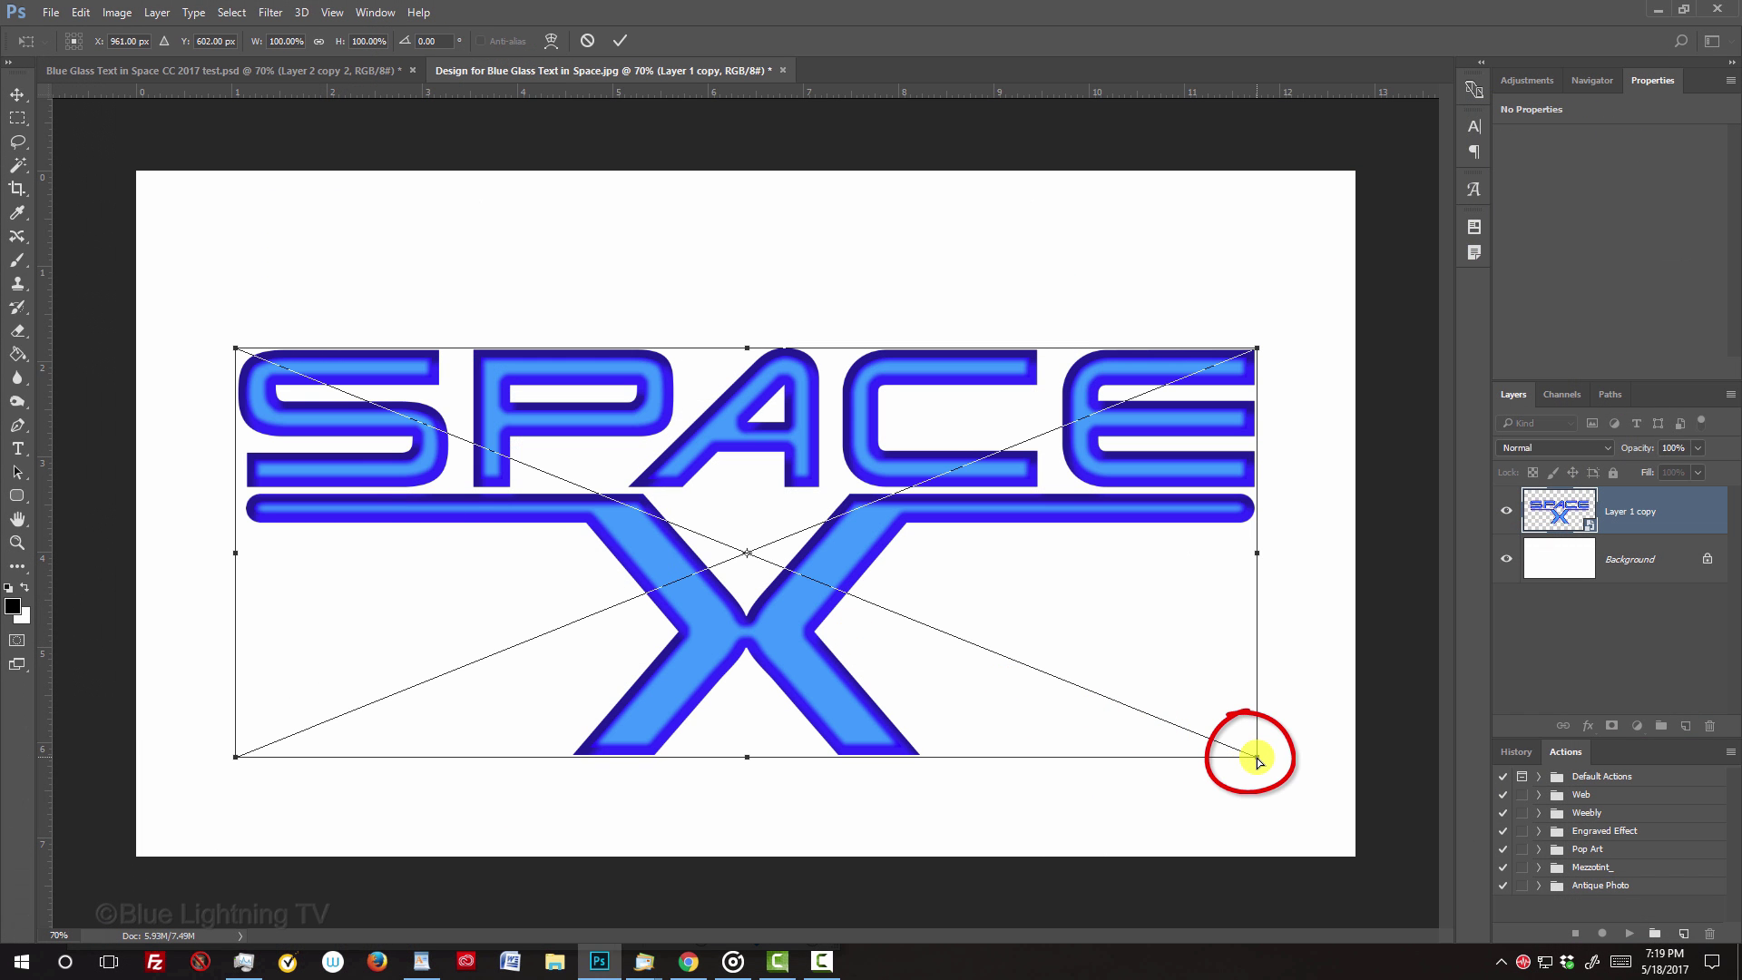
{"action": "left_click_drag", "start_coordinate": [1258, 760], "coordinate": [1483, 708]}
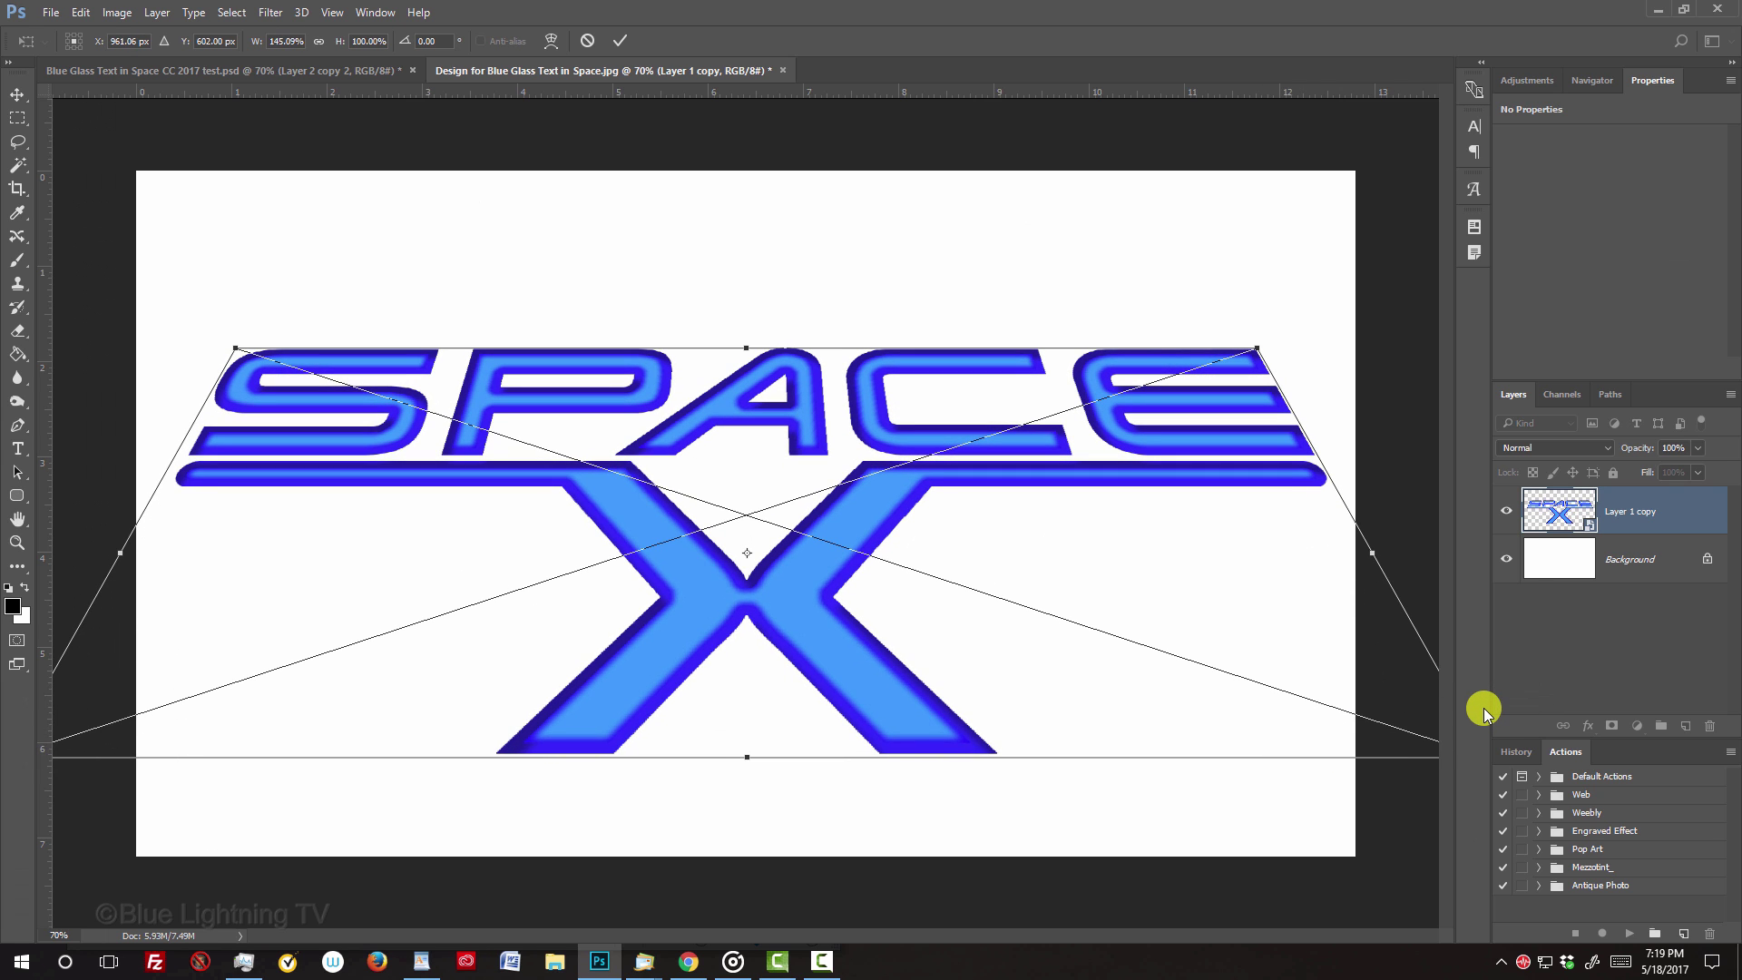
{"action": "key", "text": "Return"}
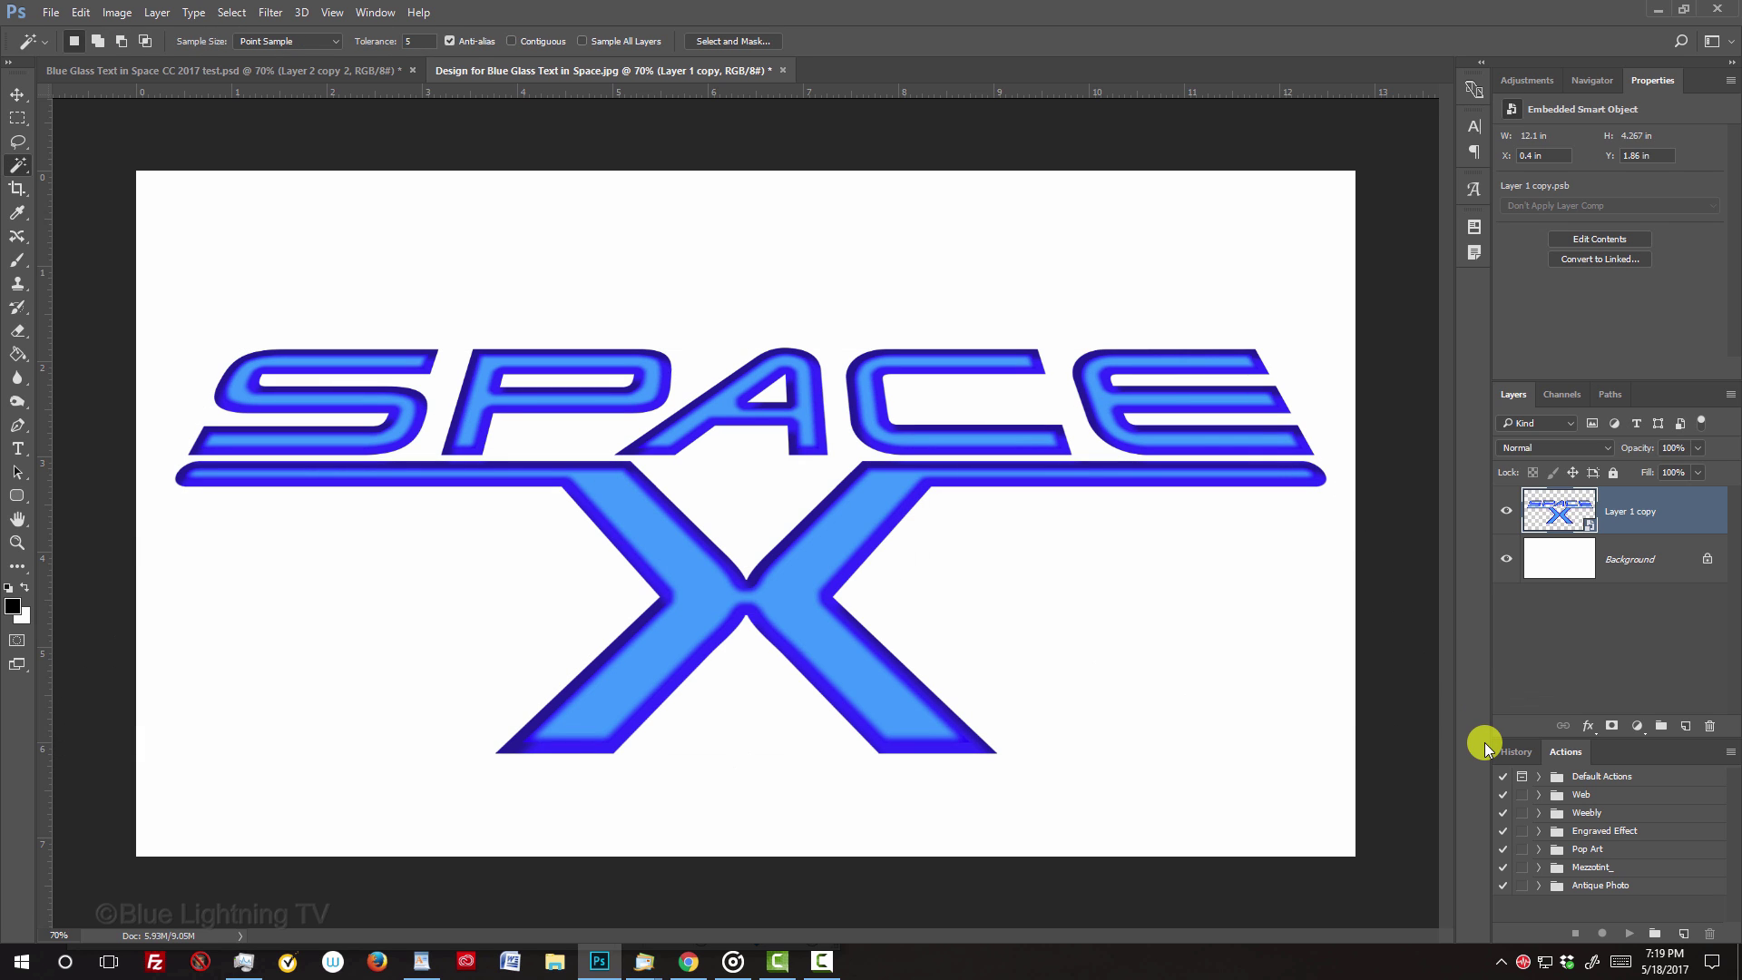
Free Transform the SPACE X design, stretching its top edge slightly upward to make it taller.
{"action": "key", "text": "ctrl+t"}
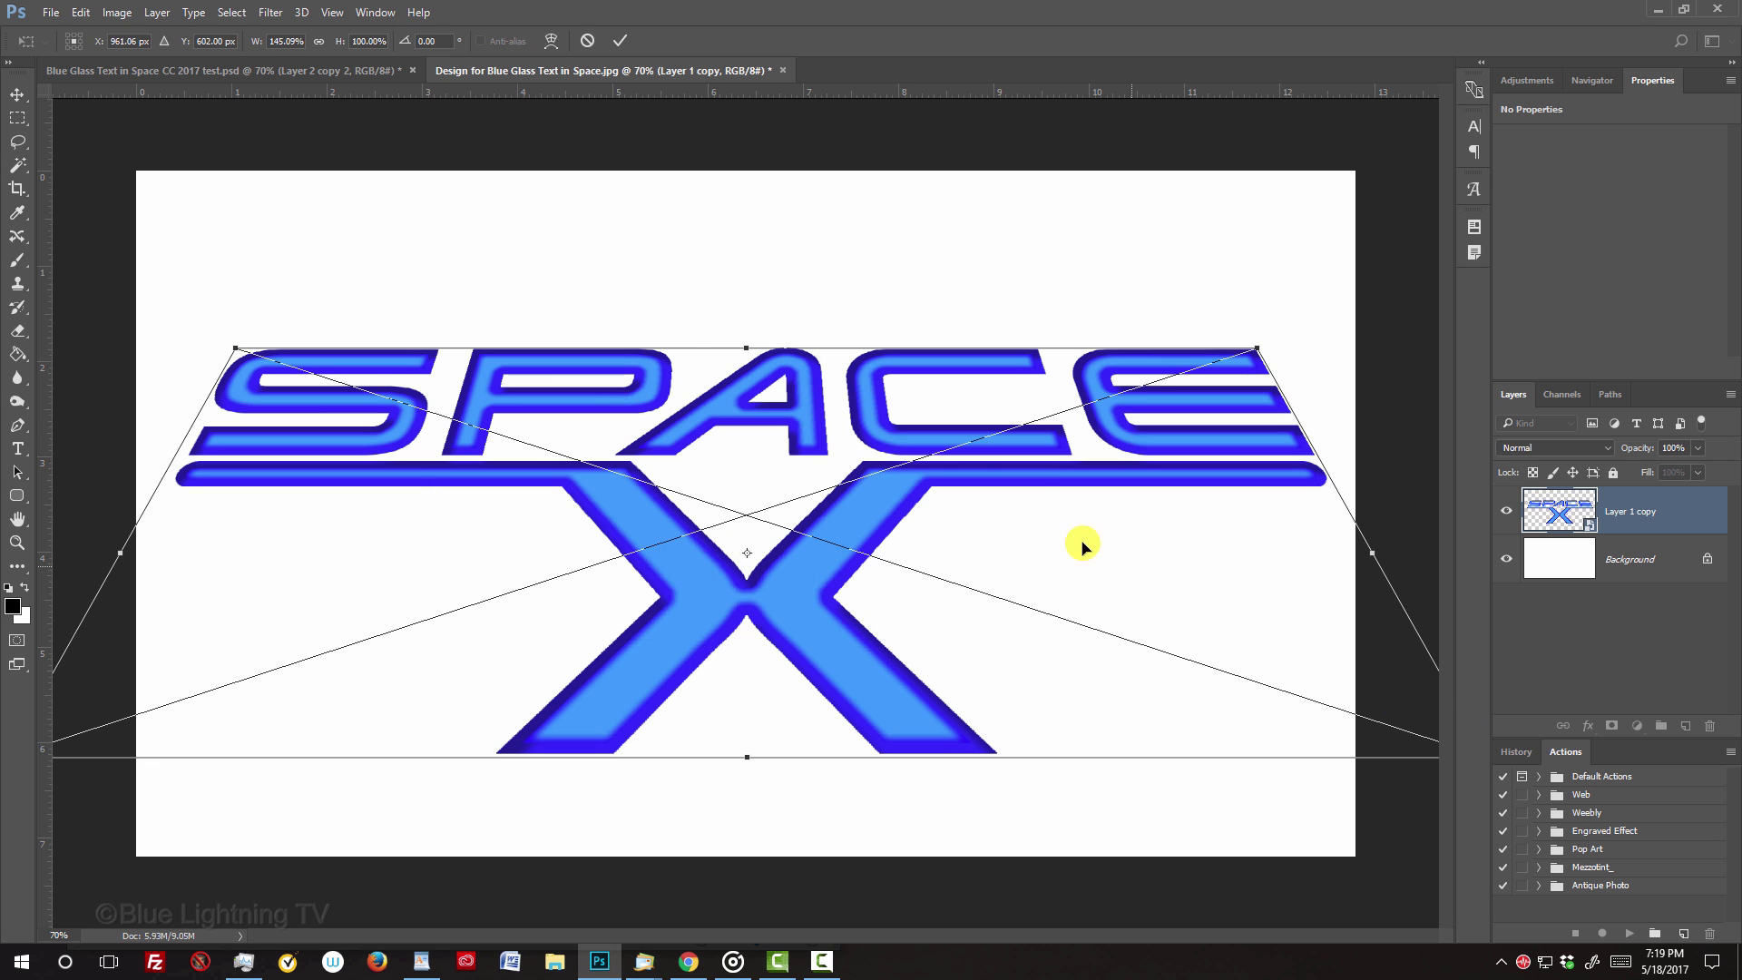
{"action": "left_click_drag", "start_coordinate": [743, 347], "coordinate": [746, 317]}
{"action": "key", "text": "Return"}
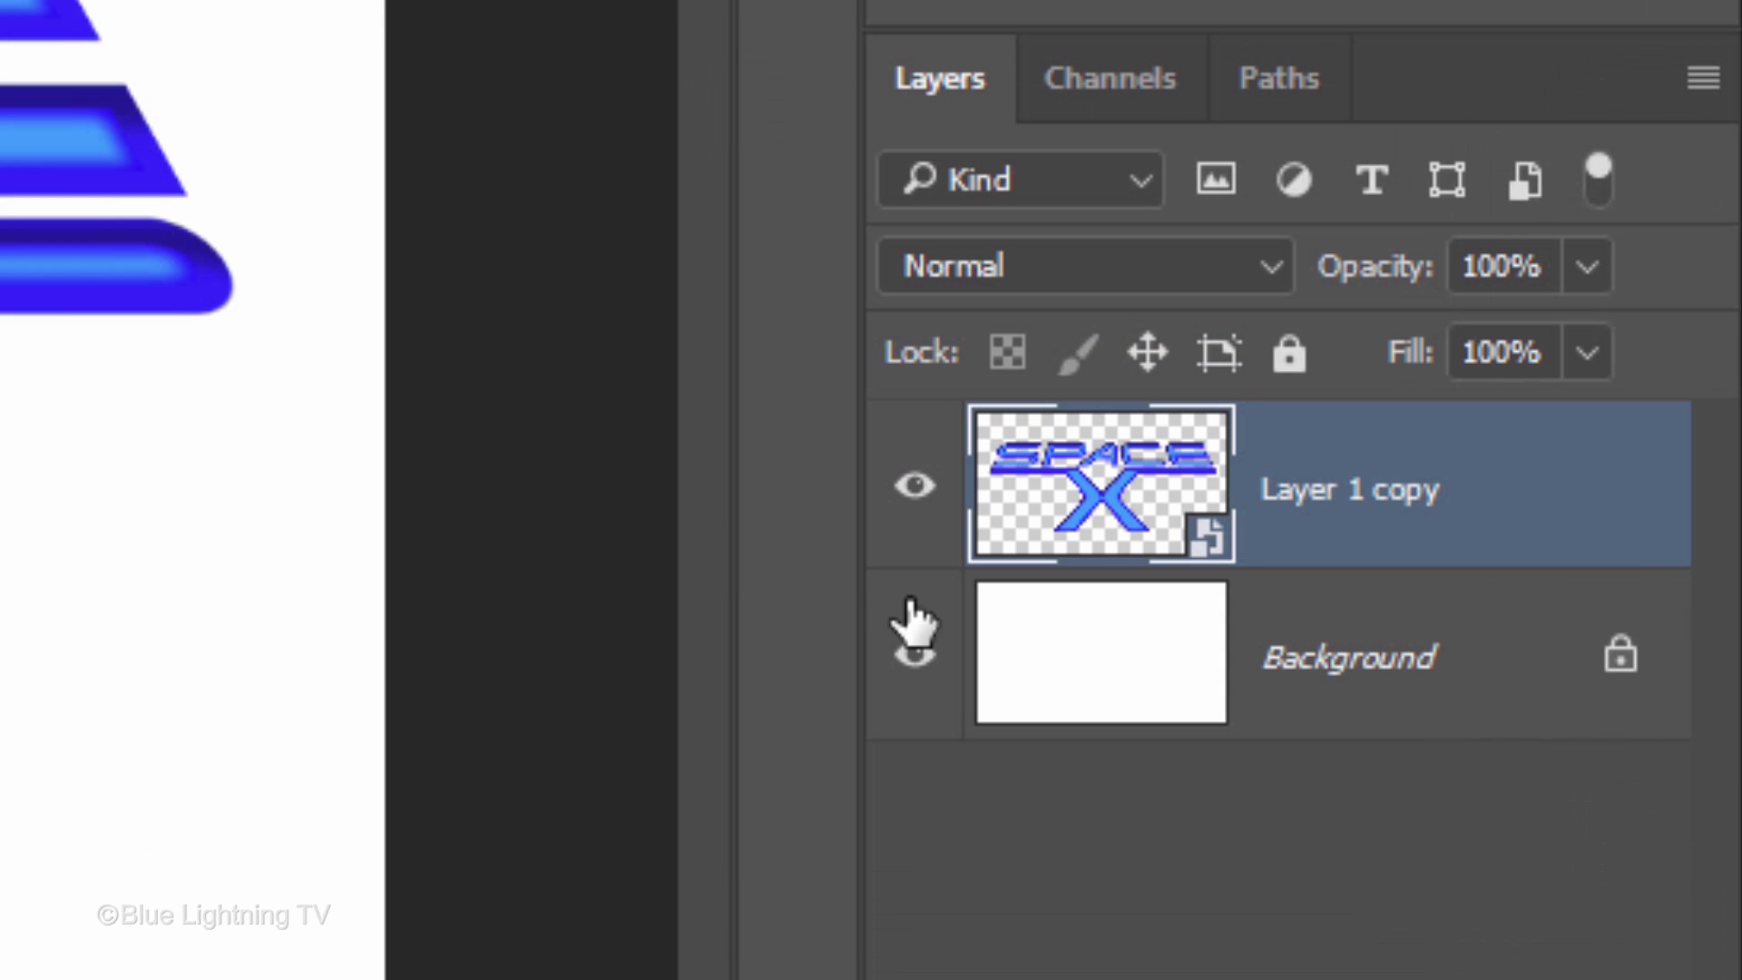
Fill the Background layer with black and add 100% Gaussian, Monochromatic noise to it.
{"action": "left_click", "coordinate": [1048, 694]}
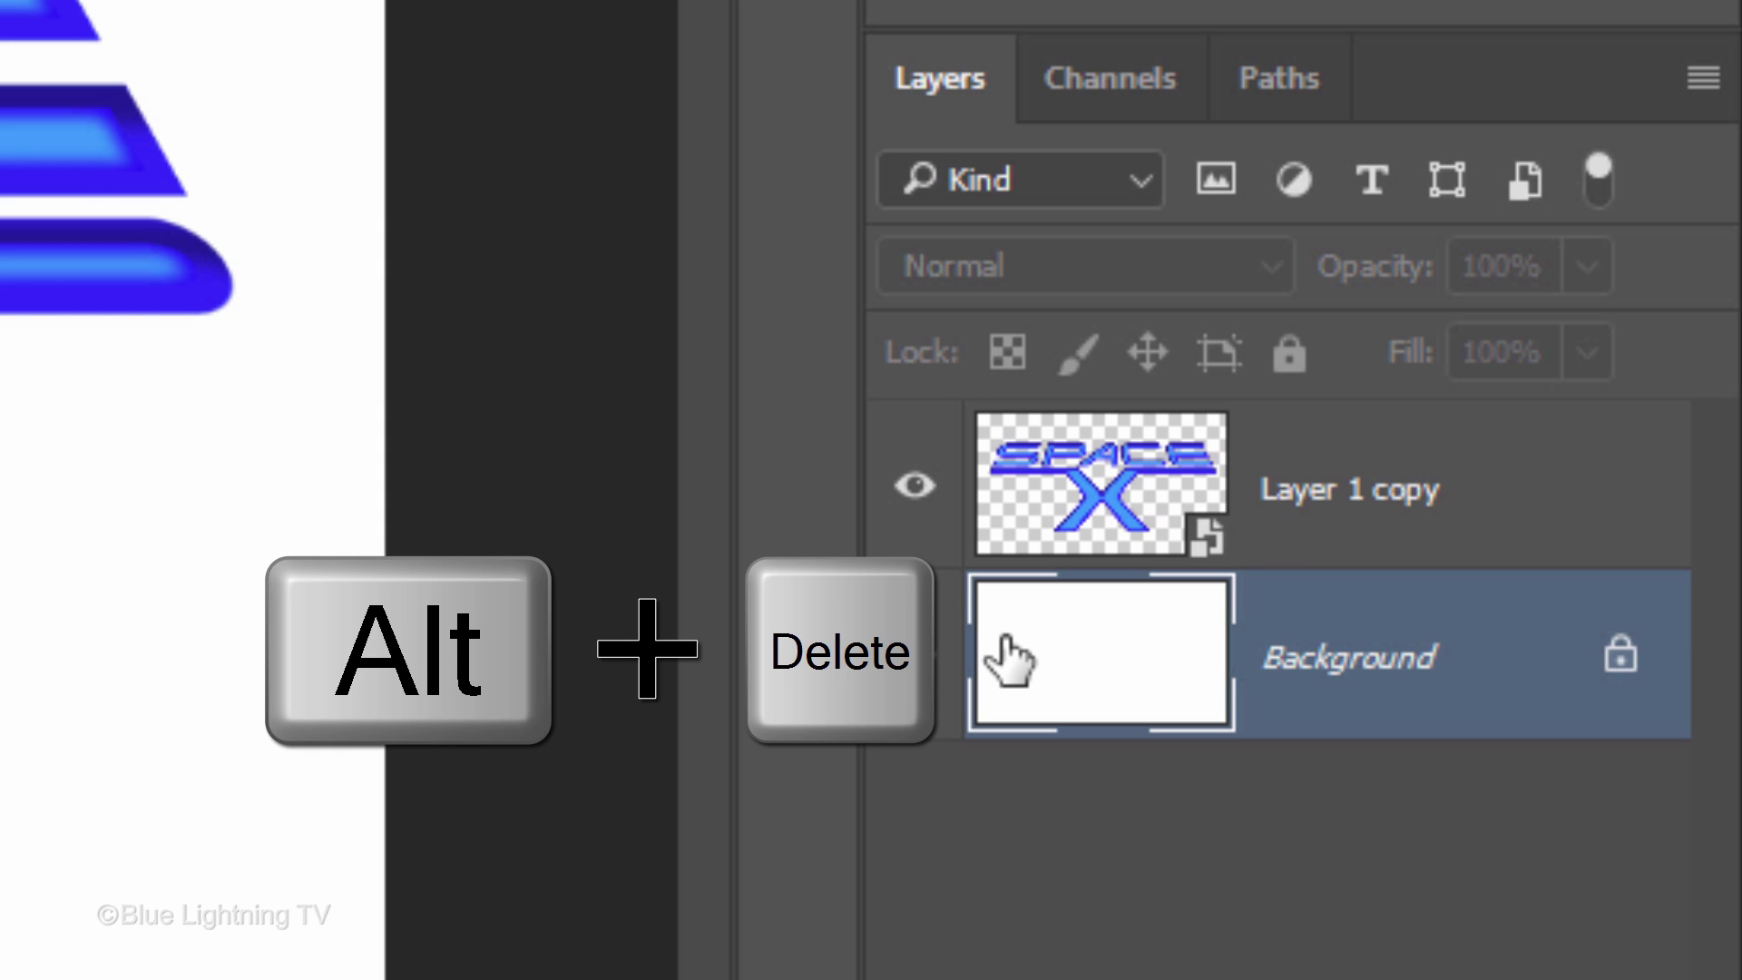
{"action": "key", "text": "alt+Delete"}
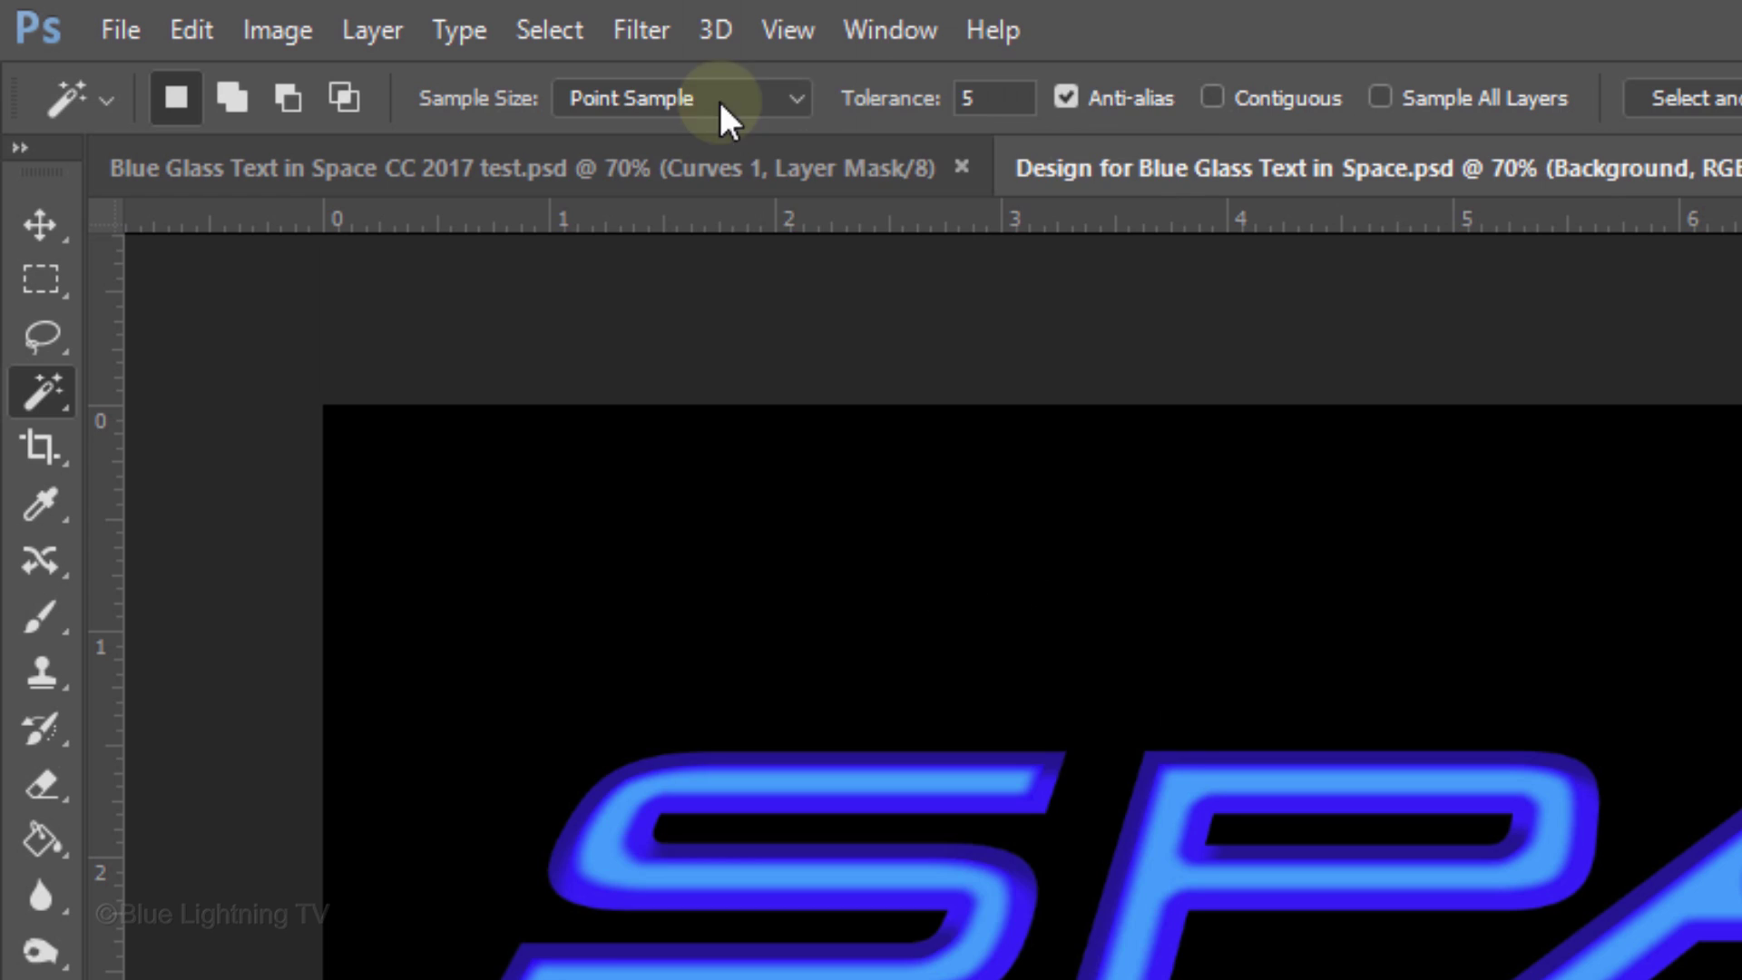
{"action": "left_click", "coordinate": [642, 30]}
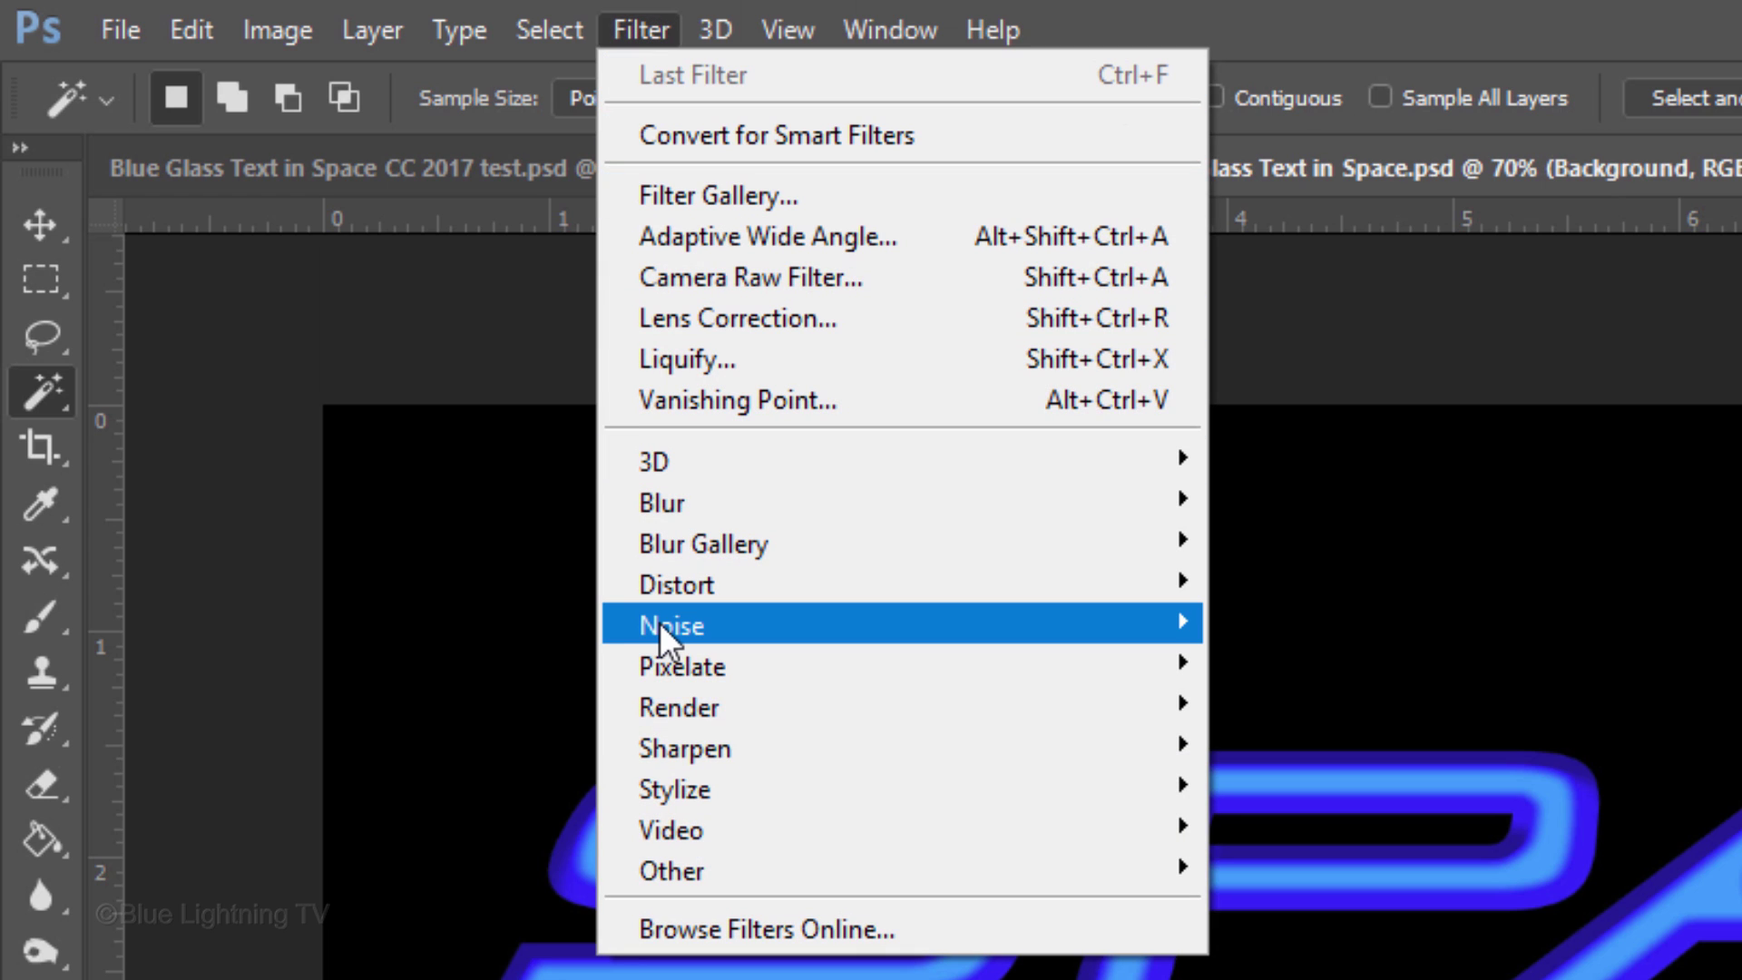
{"action": "mouse_move", "coordinate": [660, 622]}
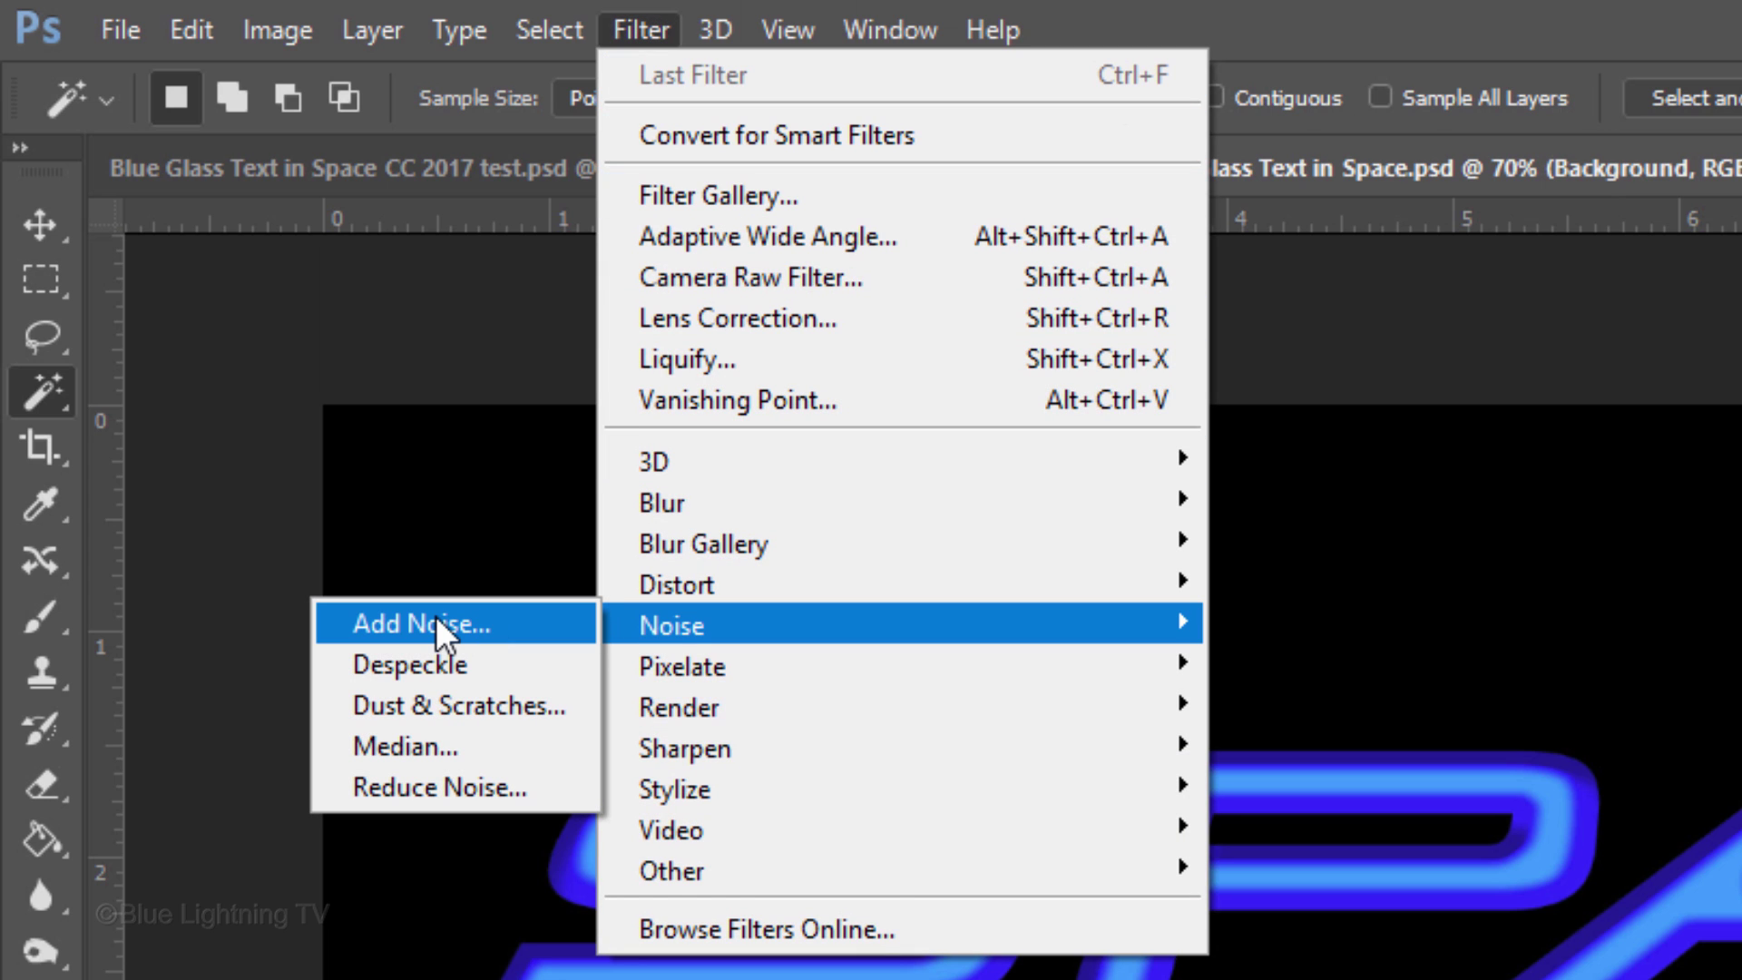
{"action": "left_click", "coordinate": [435, 624]}
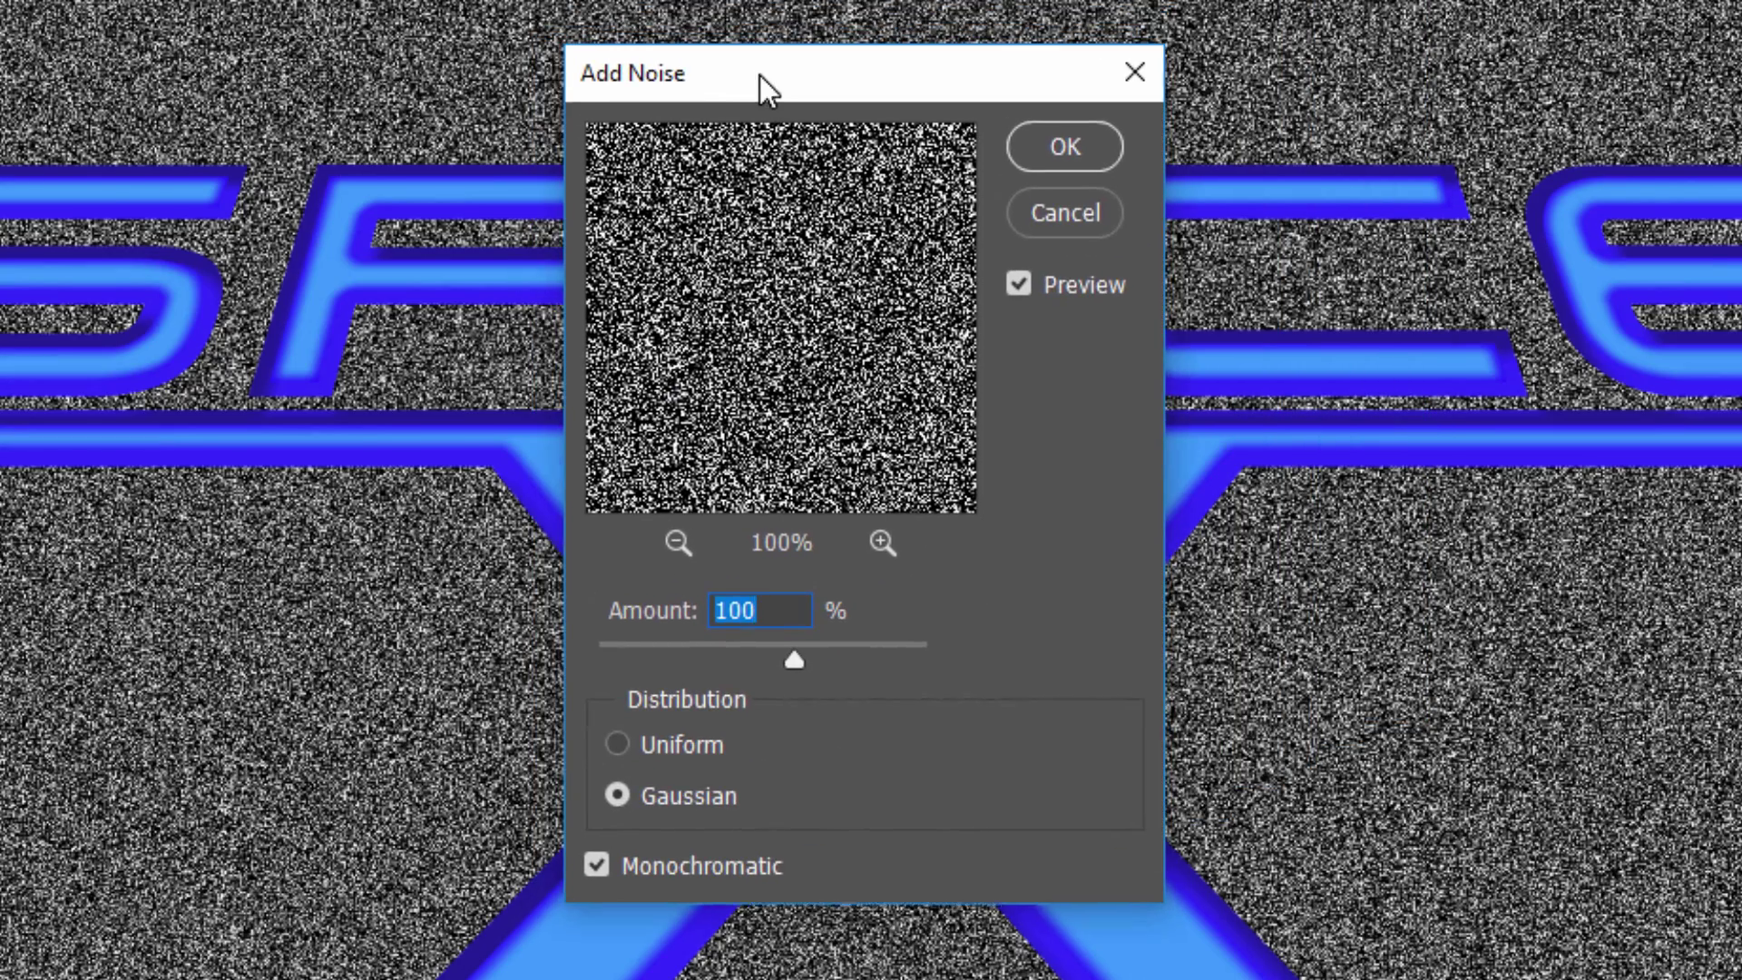
{"action": "left_click_drag", "start_coordinate": [759, 74], "coordinate": [758, 84]}
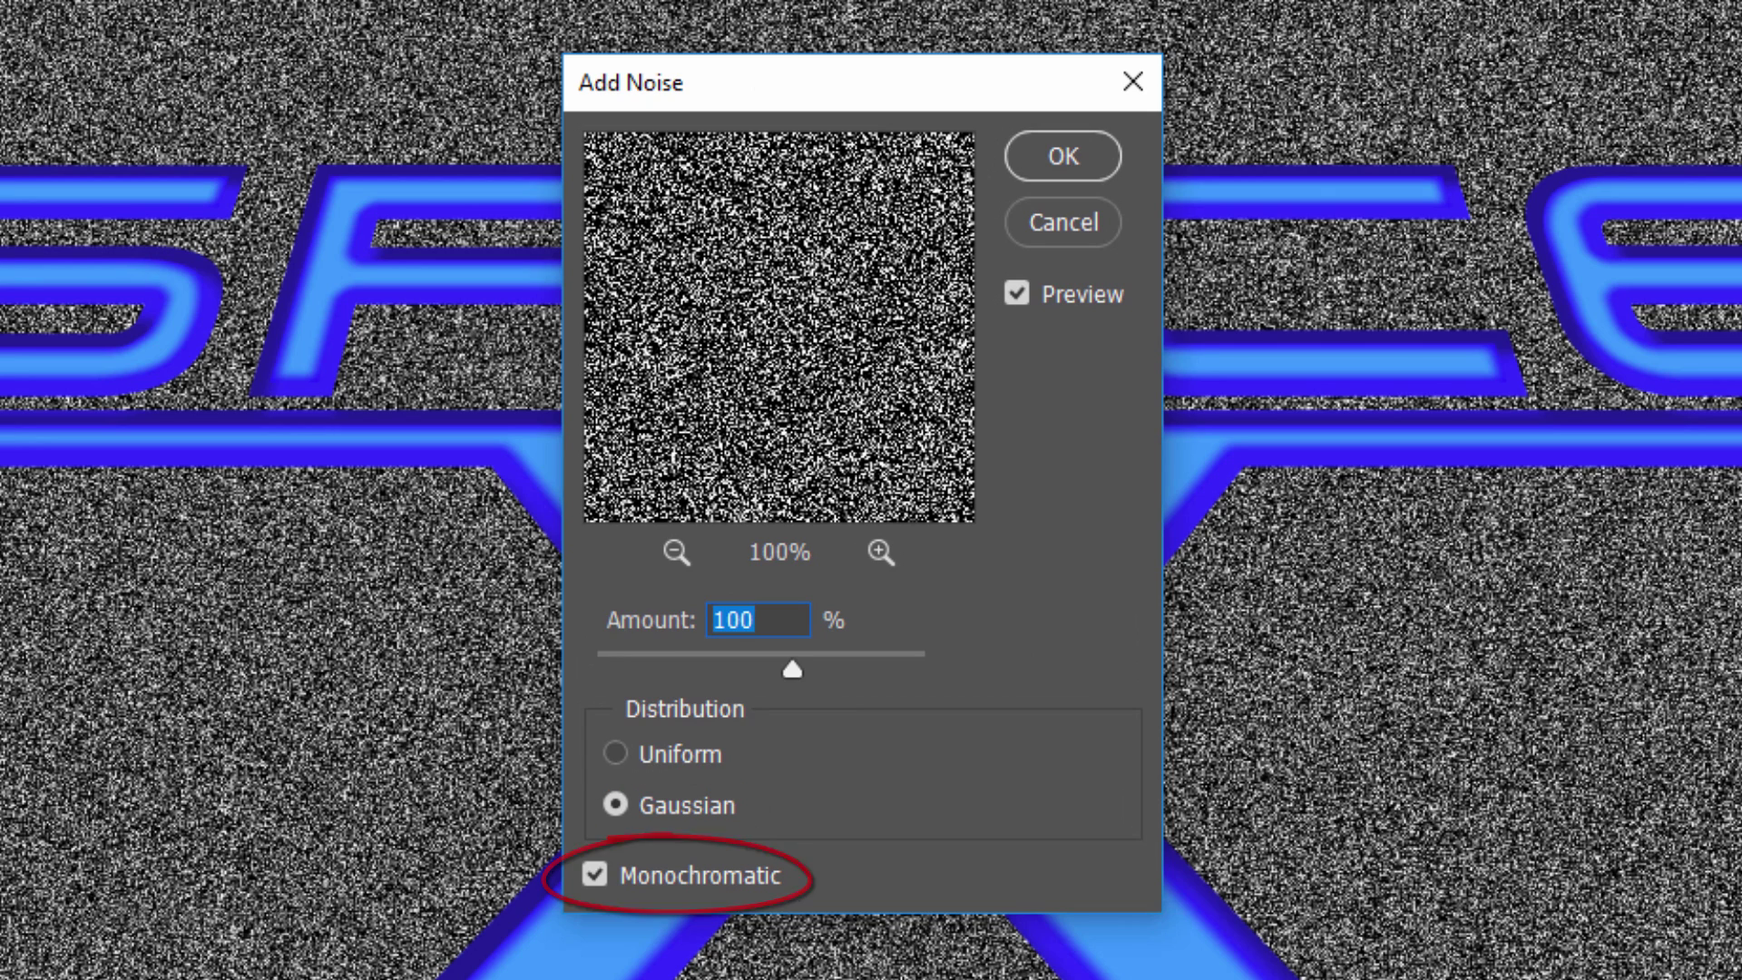
{"action": "key", "text": "Return"}
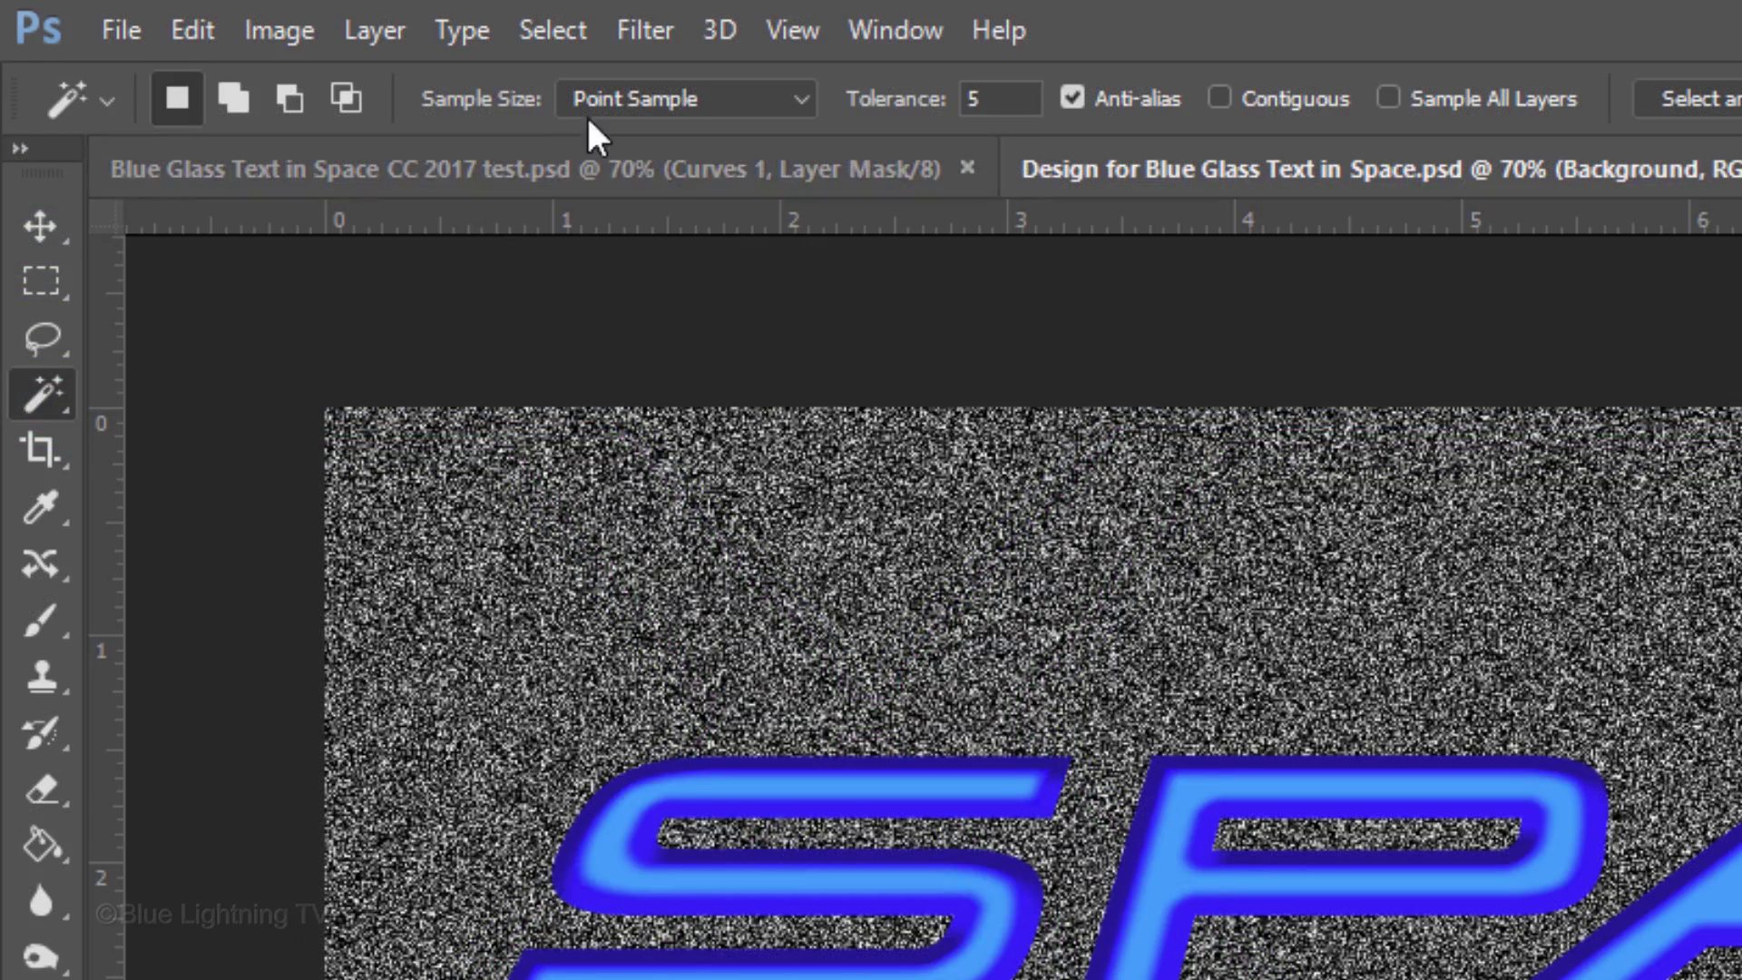
Apply a Gaussian Blur with a 0.3 pixel radius to the noisy Background layer.
{"action": "left_click", "coordinate": [644, 30]}
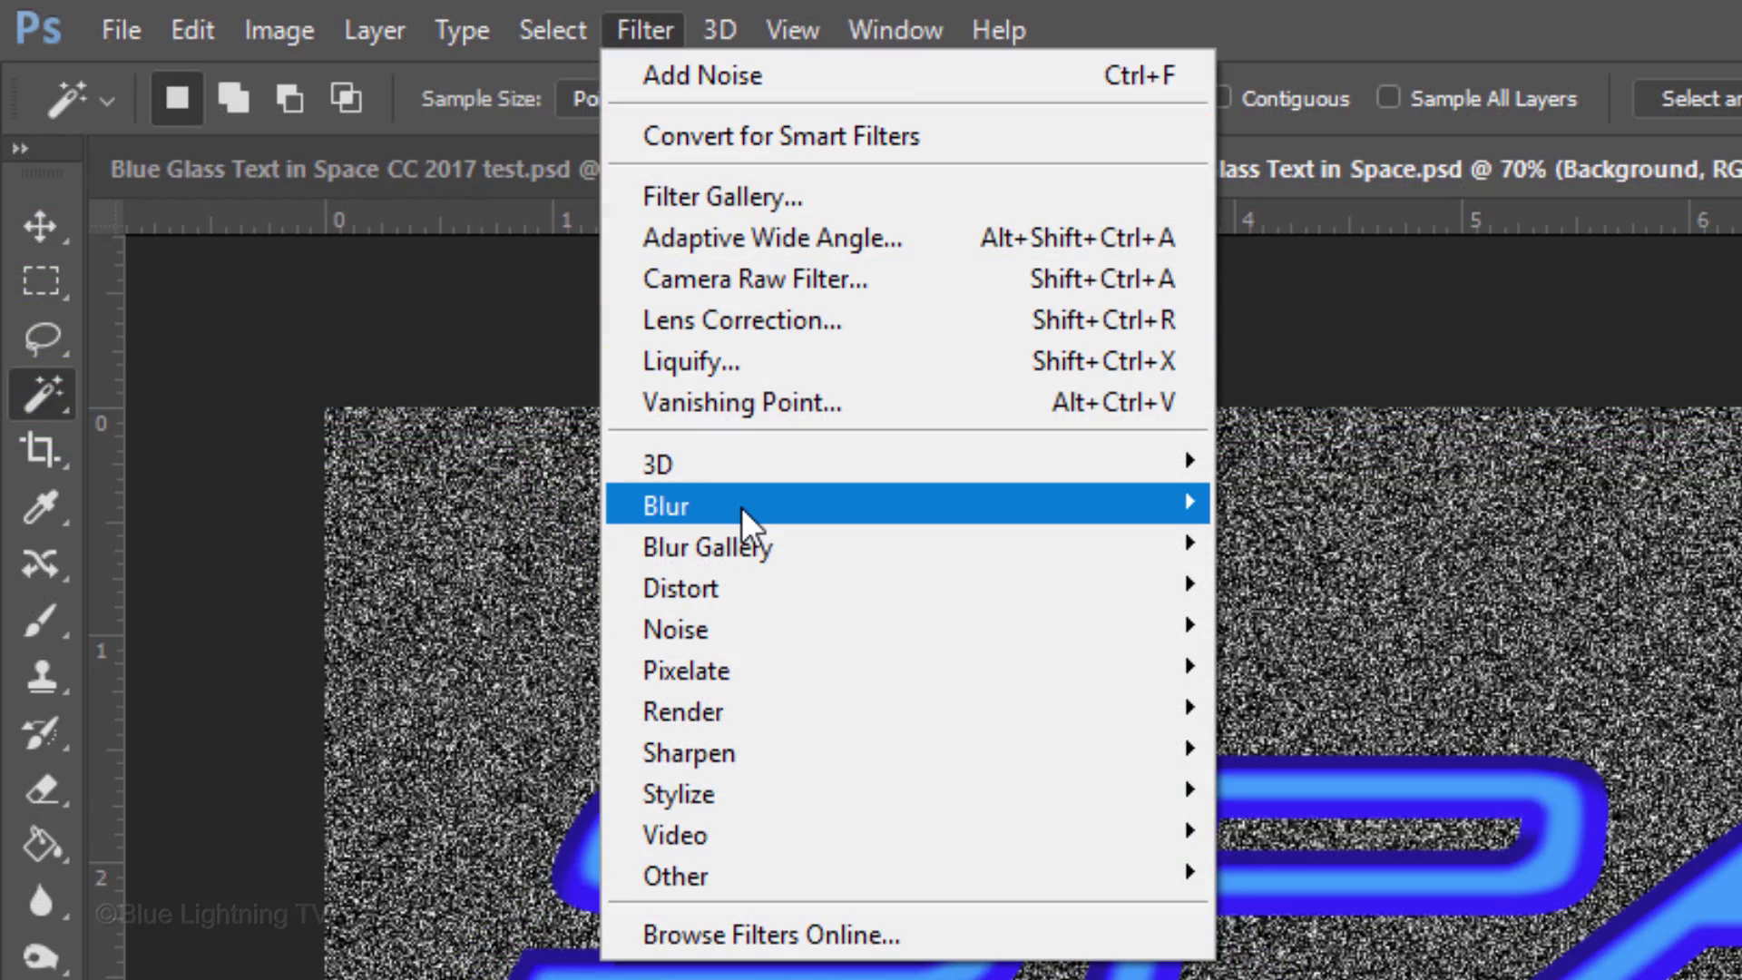
{"action": "mouse_move", "coordinate": [742, 508]}
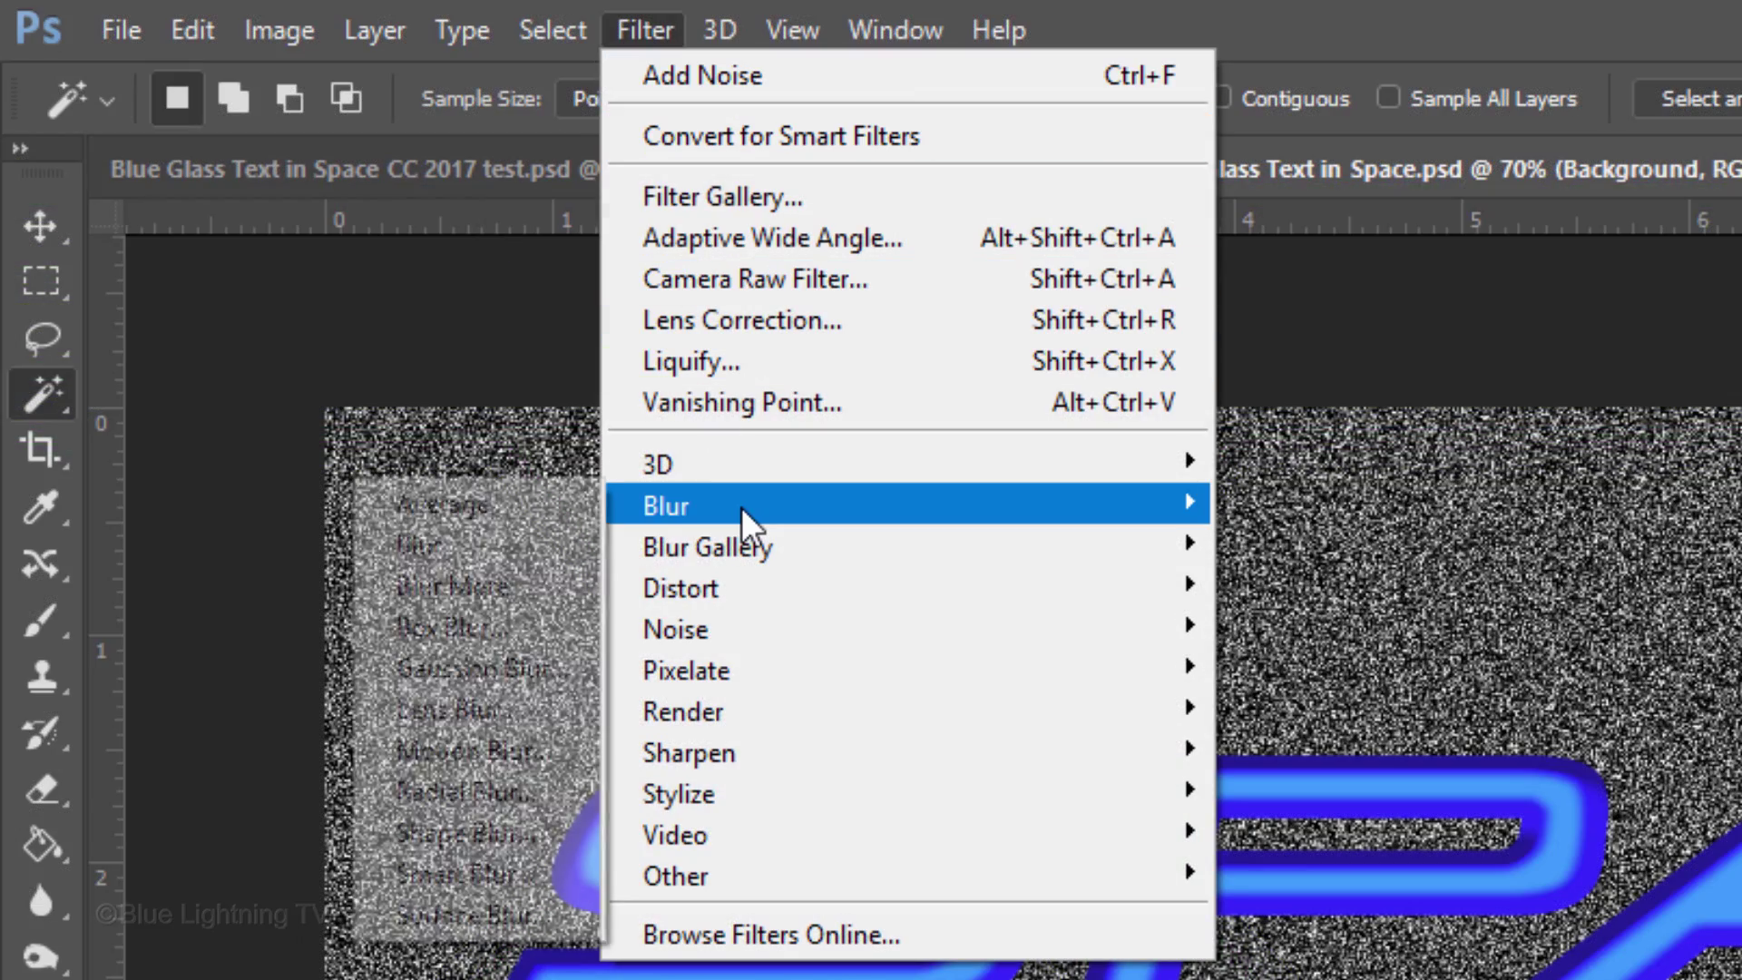
{"action": "left_click", "coordinate": [531, 662]}
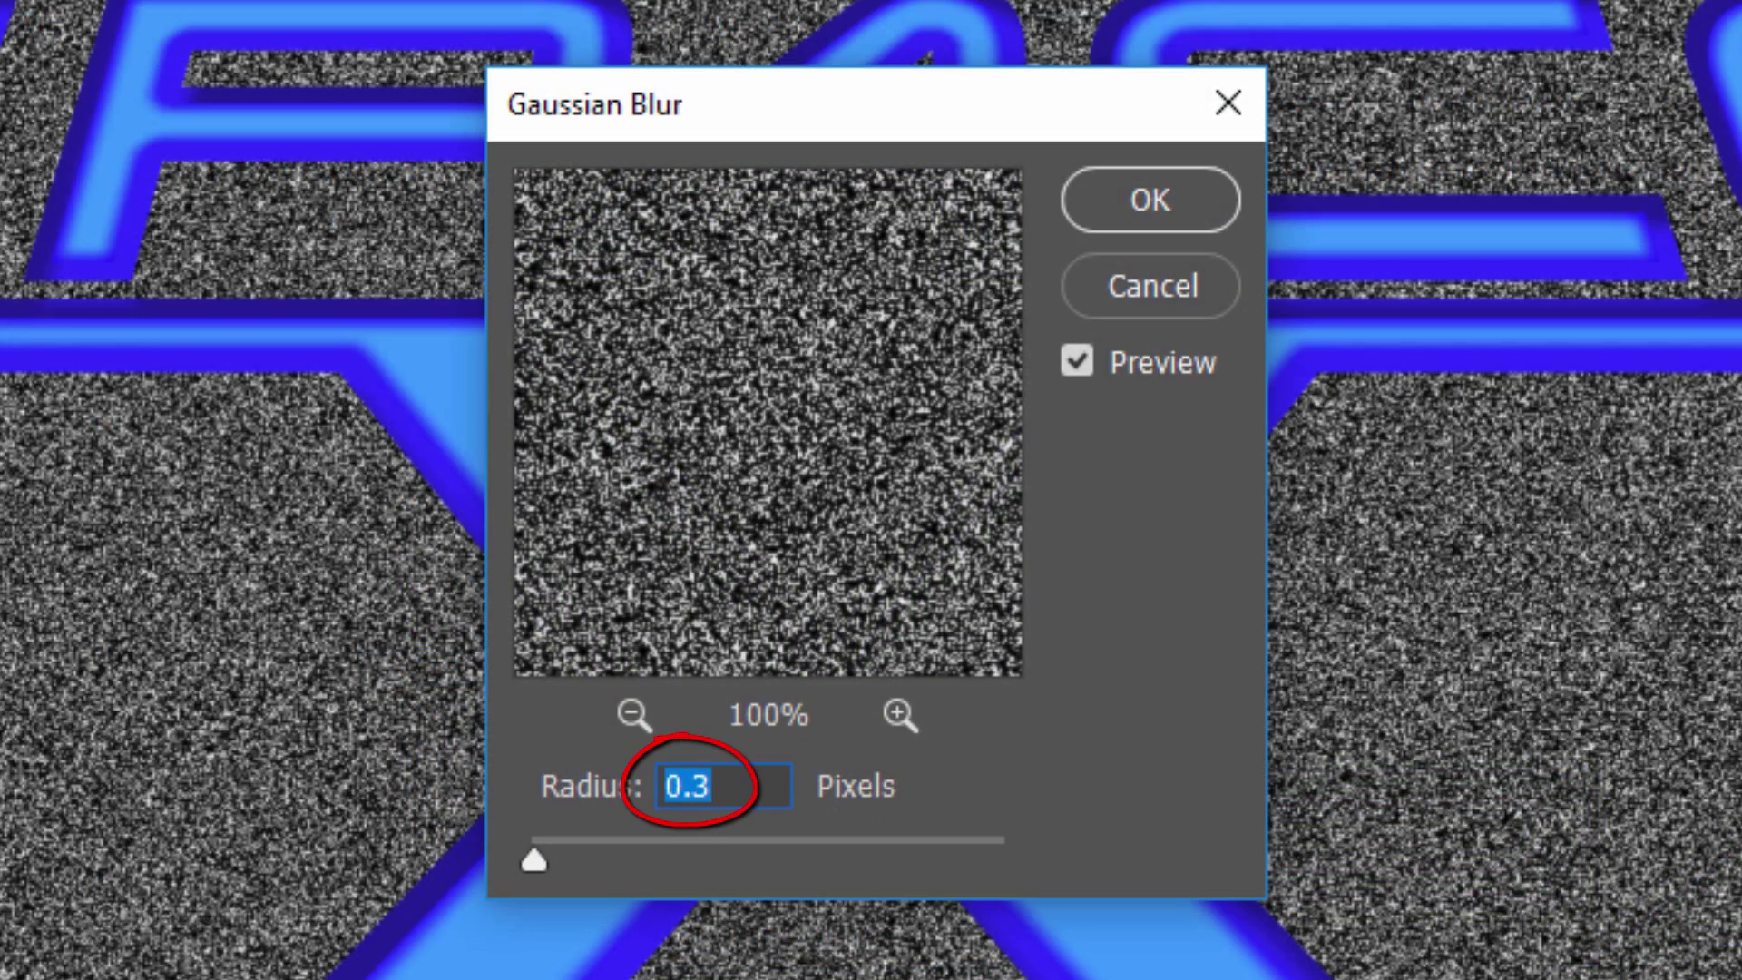
{"action": "key", "text": "Return"}
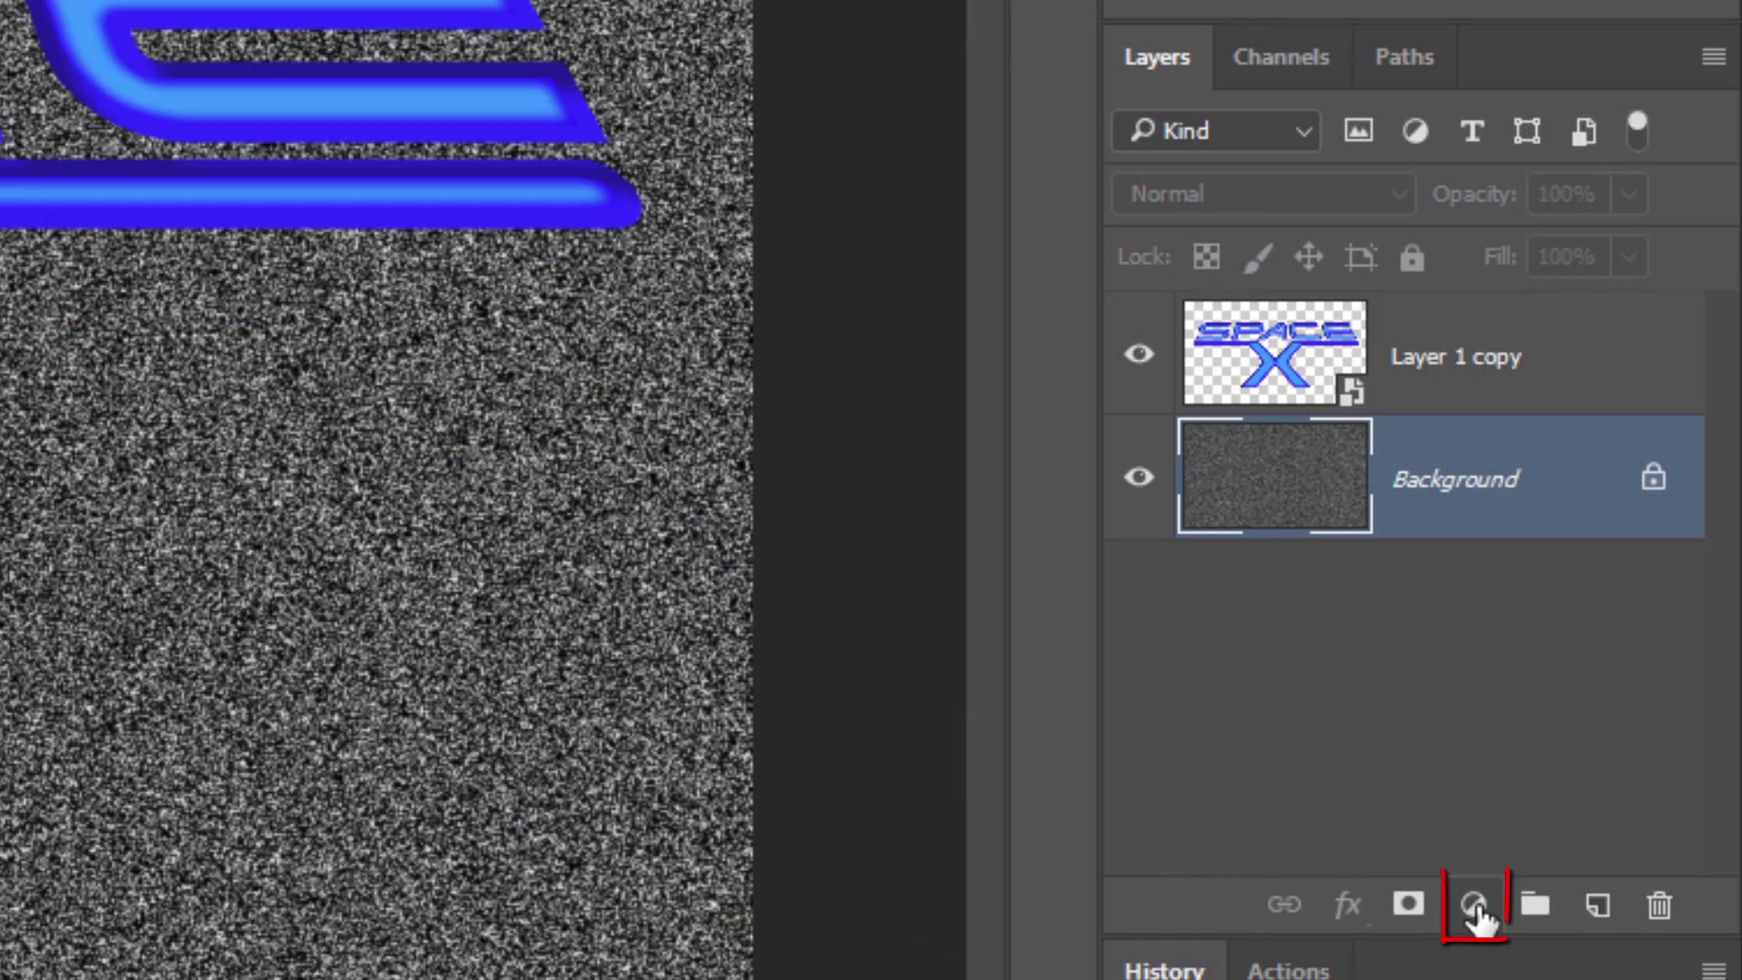
Add a Levels adjustment layer above the Background with shadow input level 213 and highlight input level 232.
{"action": "left_click", "coordinate": [1473, 905]}
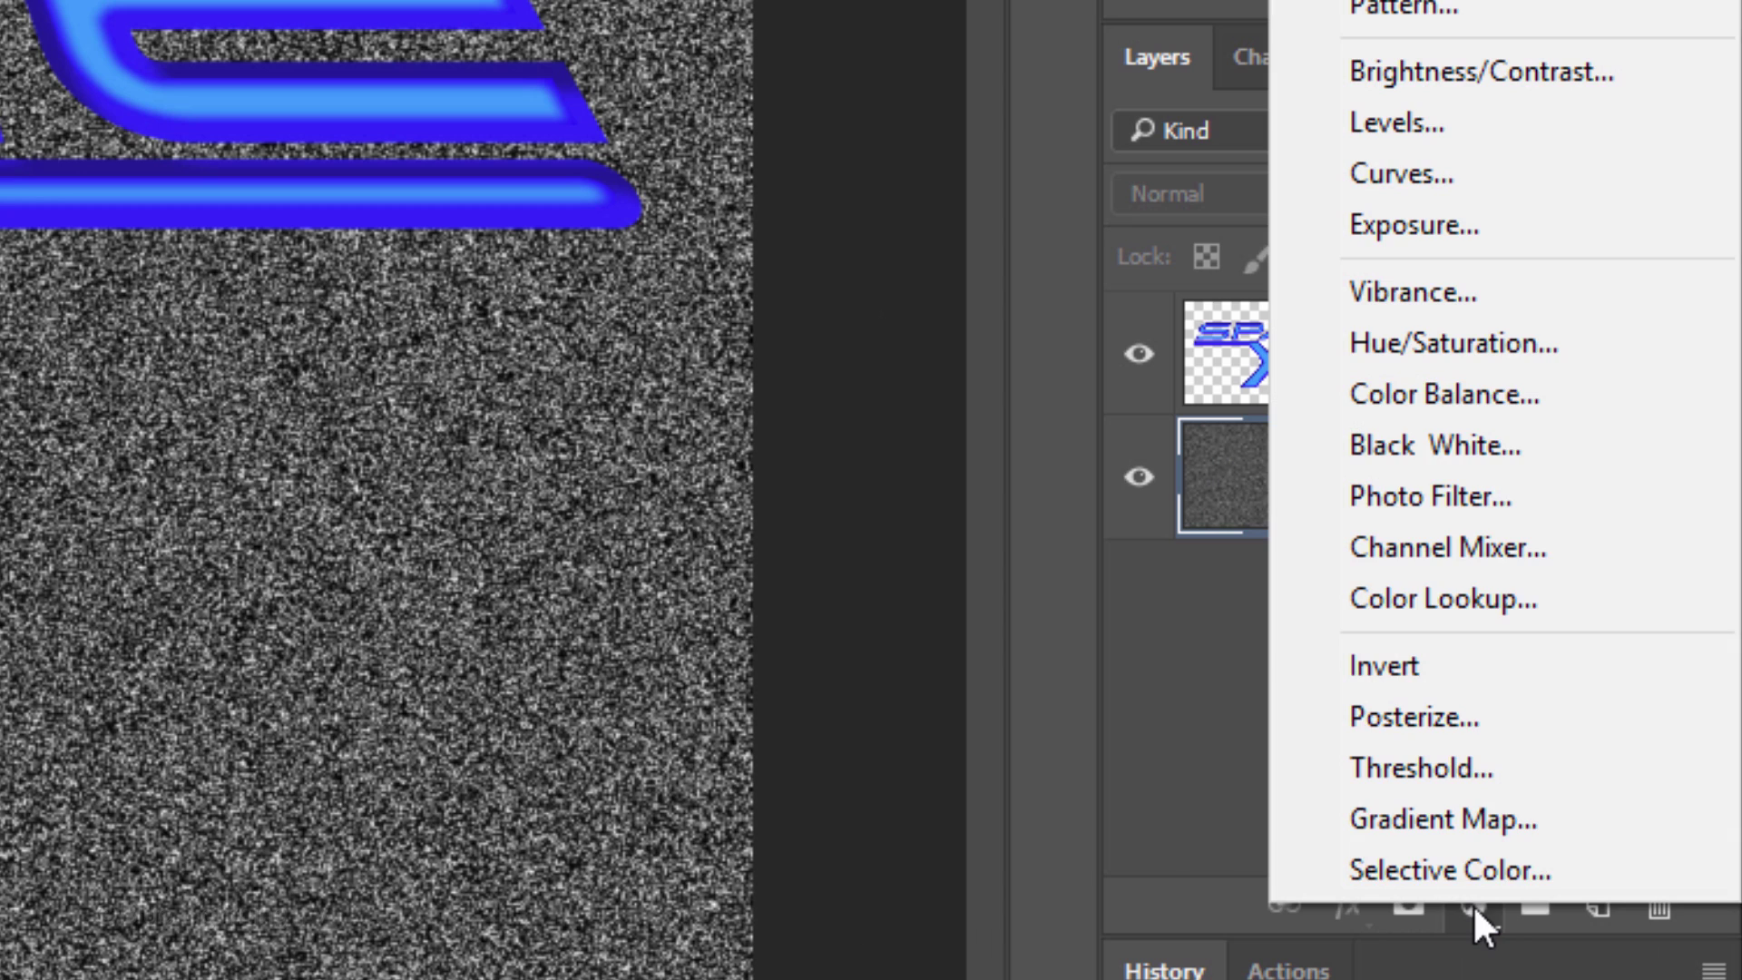
{"action": "left_click", "coordinate": [1428, 128]}
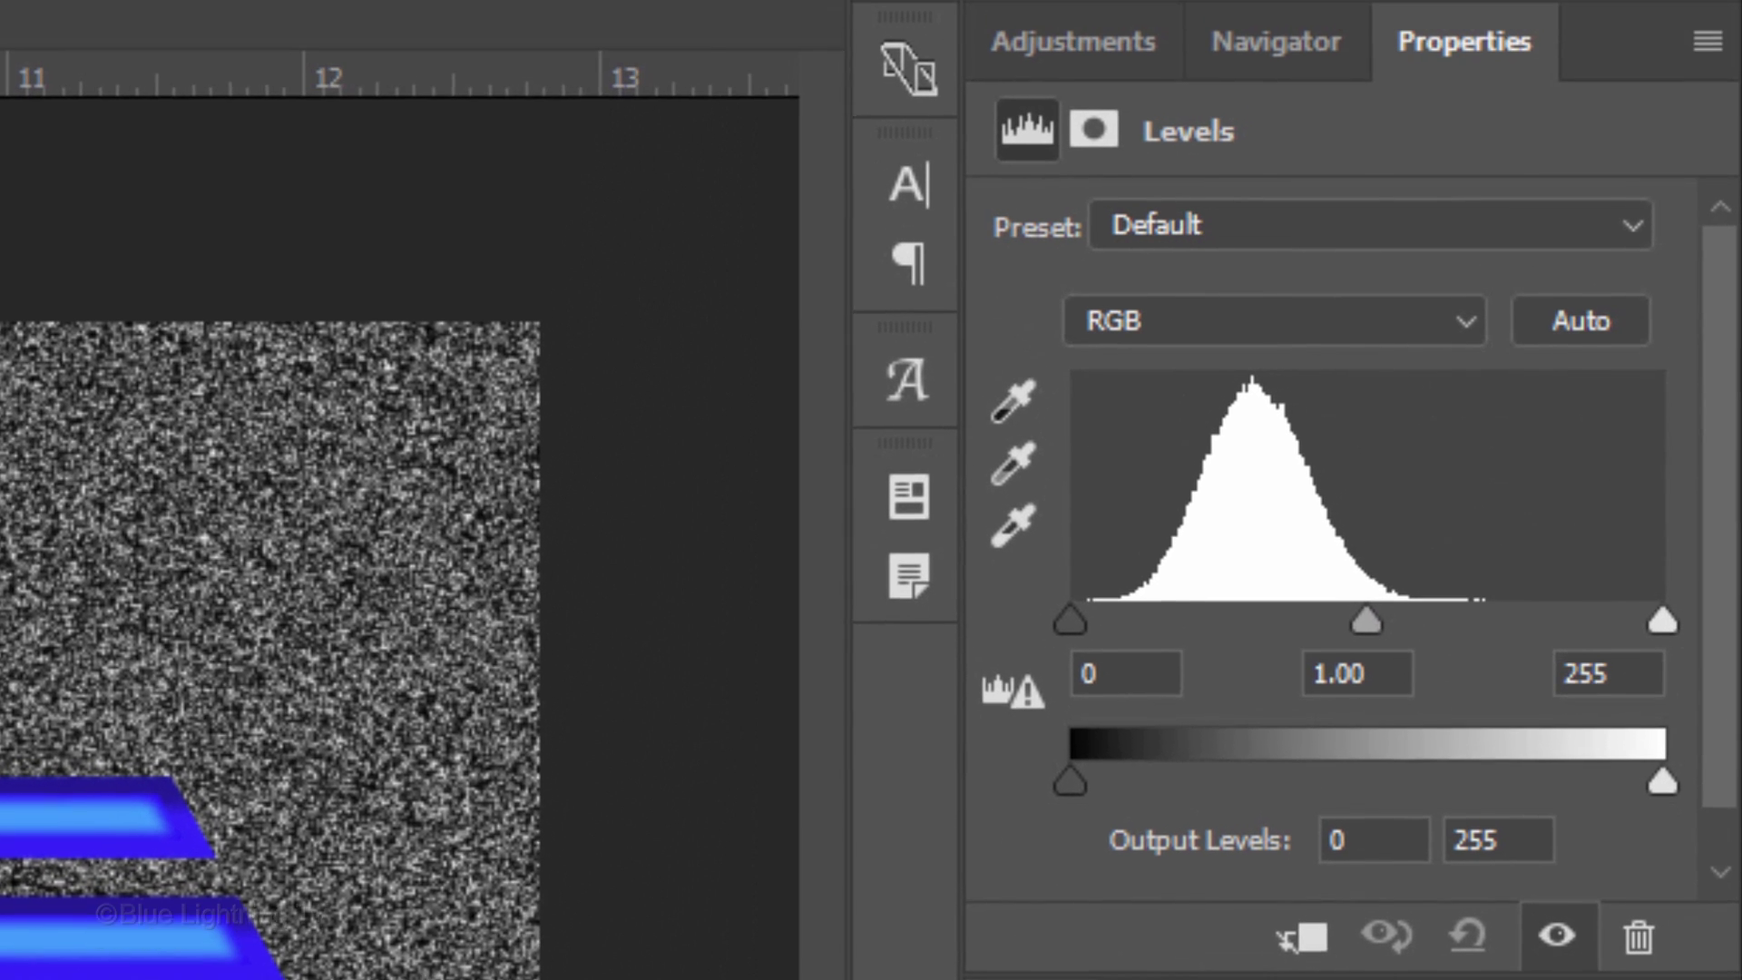
{"action": "left_click", "coordinate": [1145, 525]}
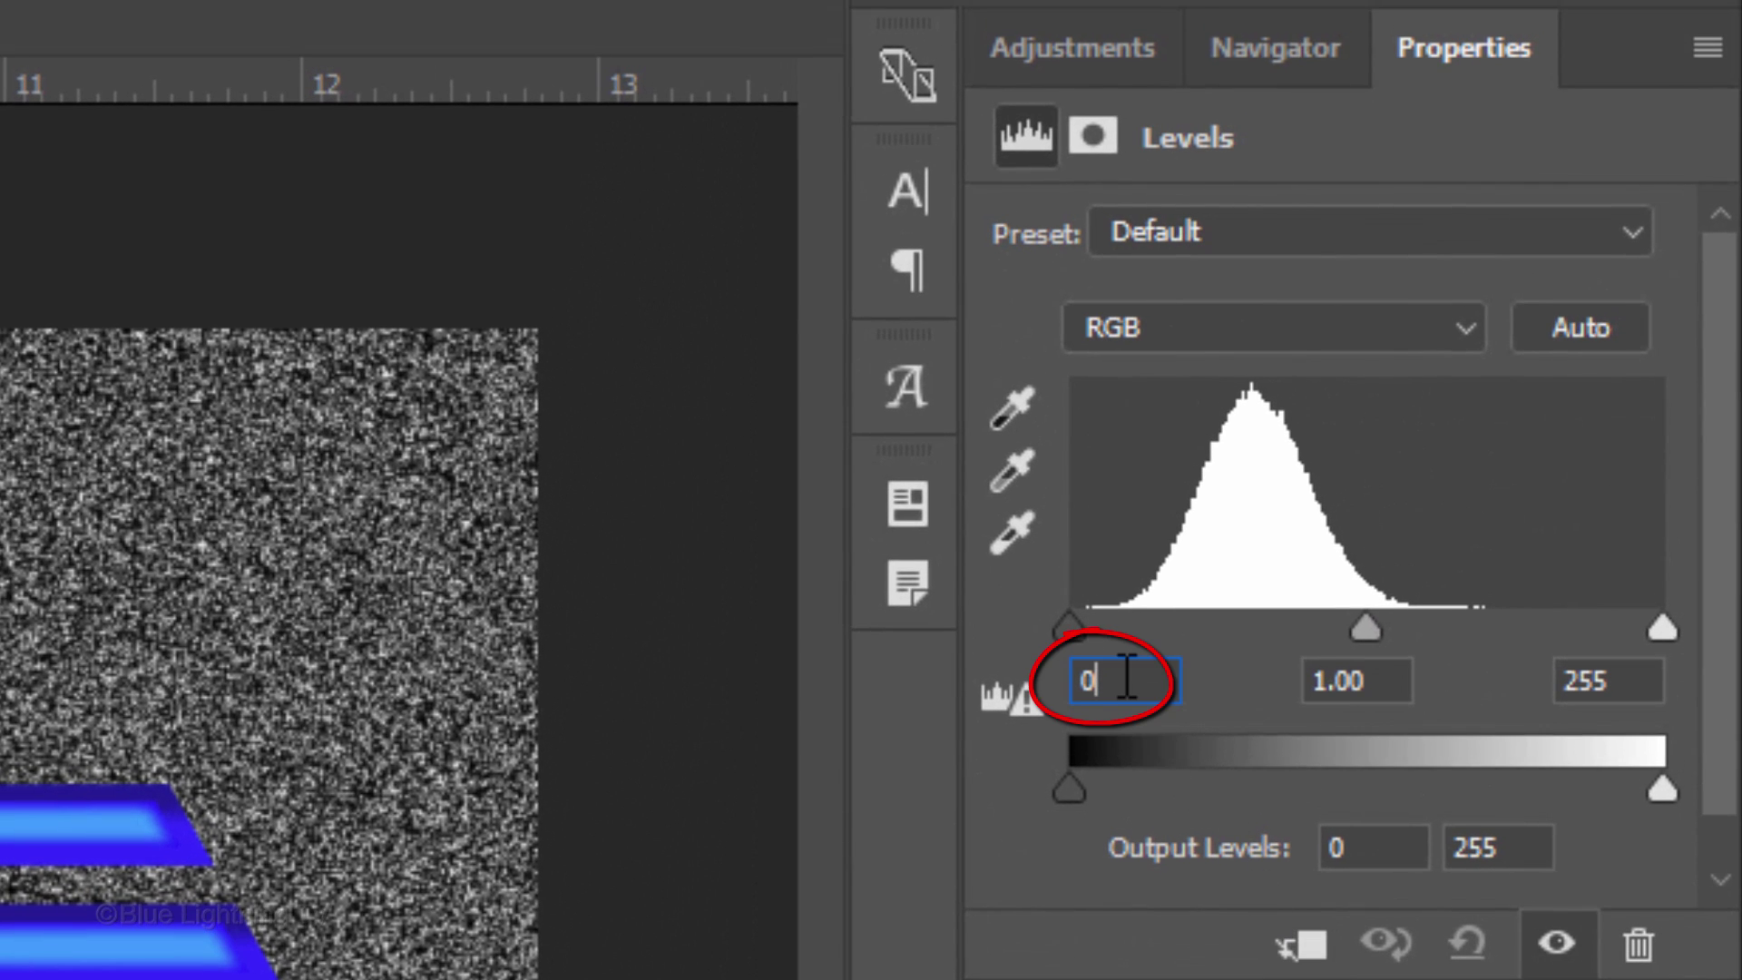
{"action": "type", "text": "213"}
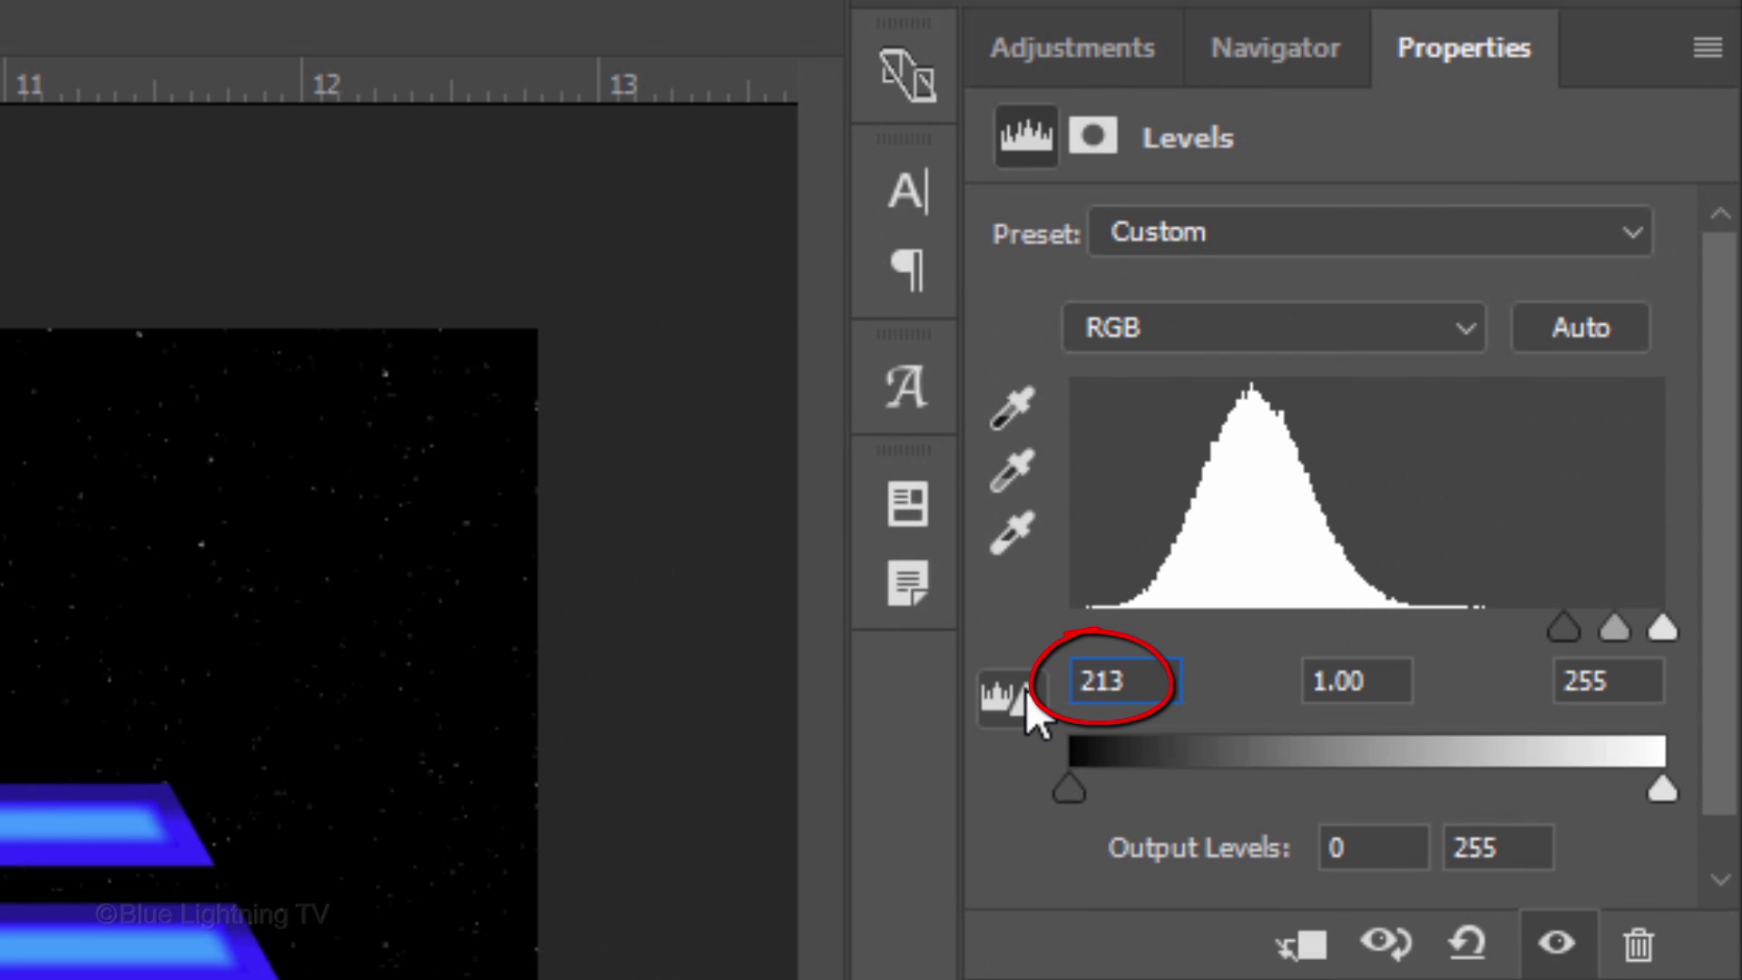
{"action": "left_click", "coordinate": [1630, 680]}
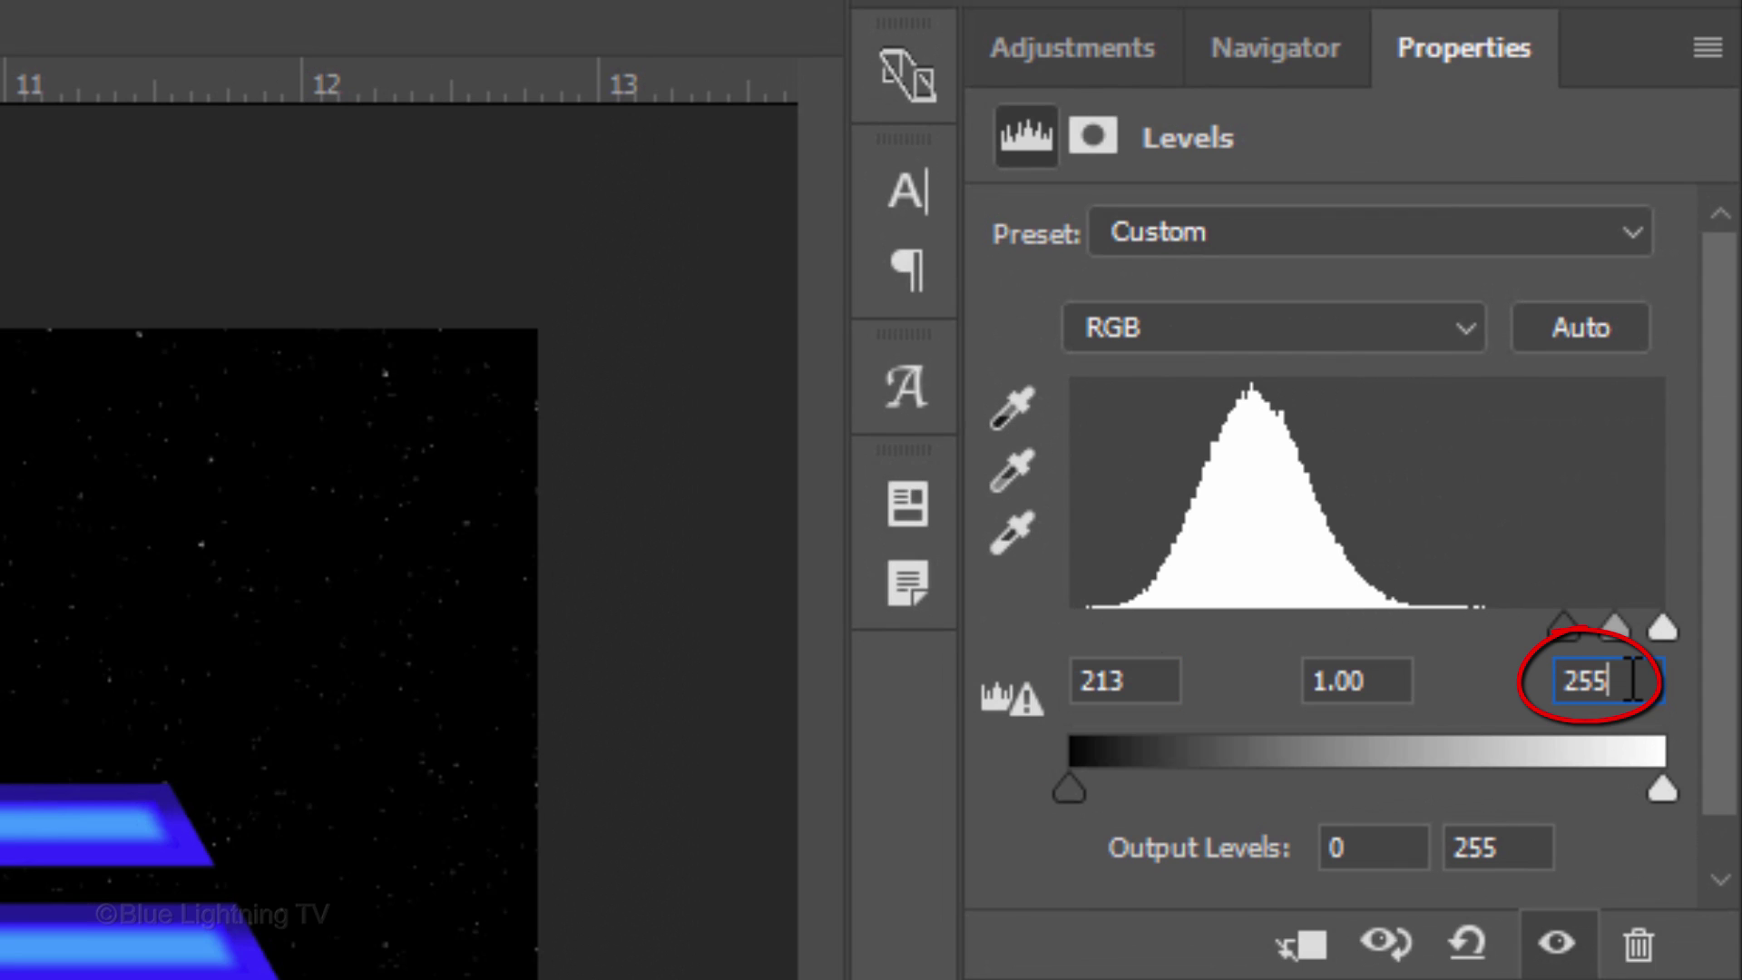
{"action": "double_click", "coordinate": [1630, 680]}
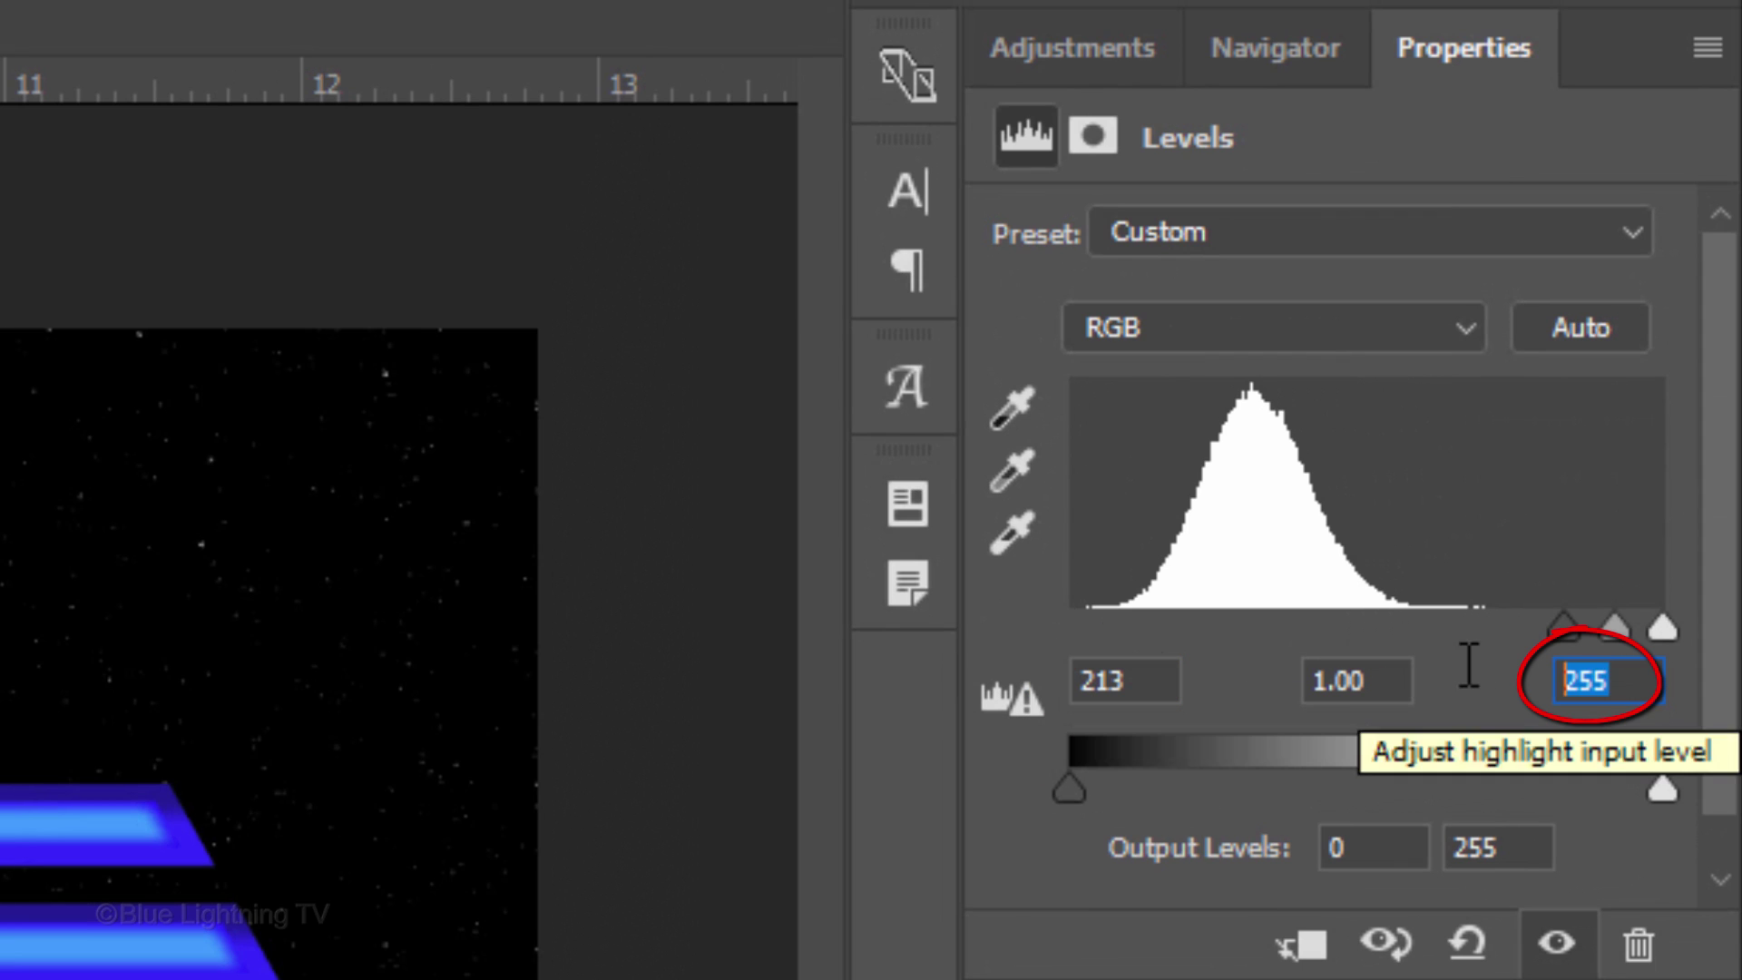
{"action": "type", "text": "232"}
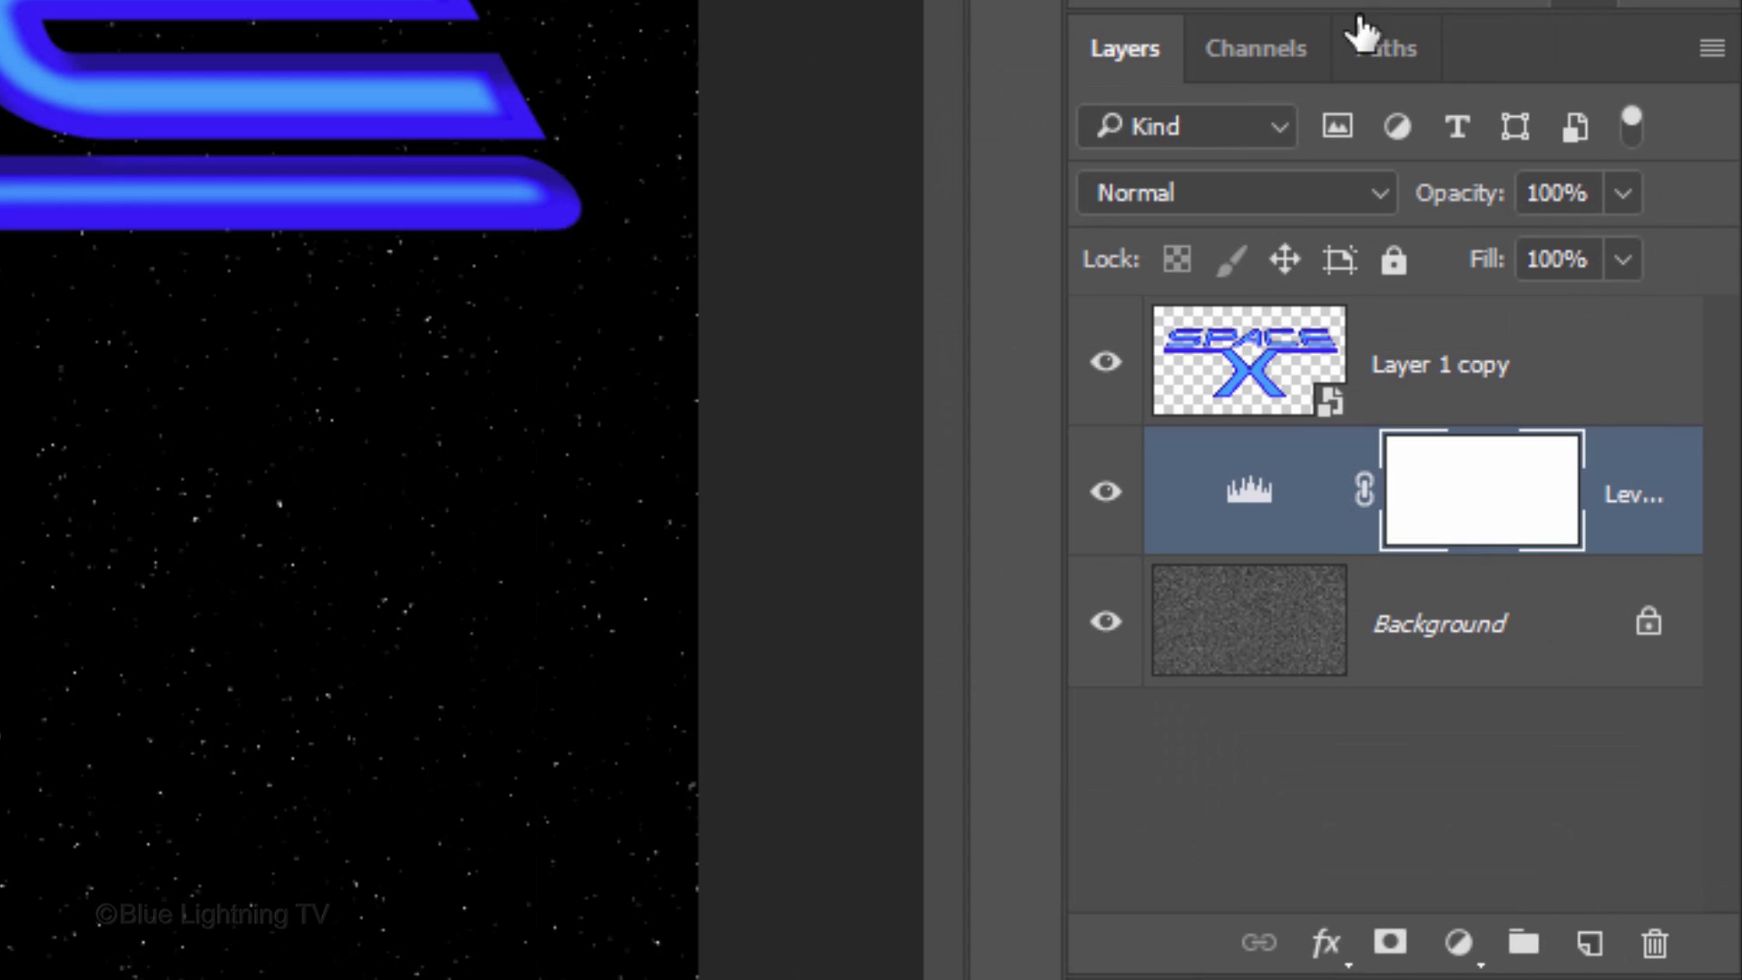
Duplicate the SPACE X Smart Object, Layer 1 copy, twice.
{"action": "left_click", "coordinate": [1255, 379]}
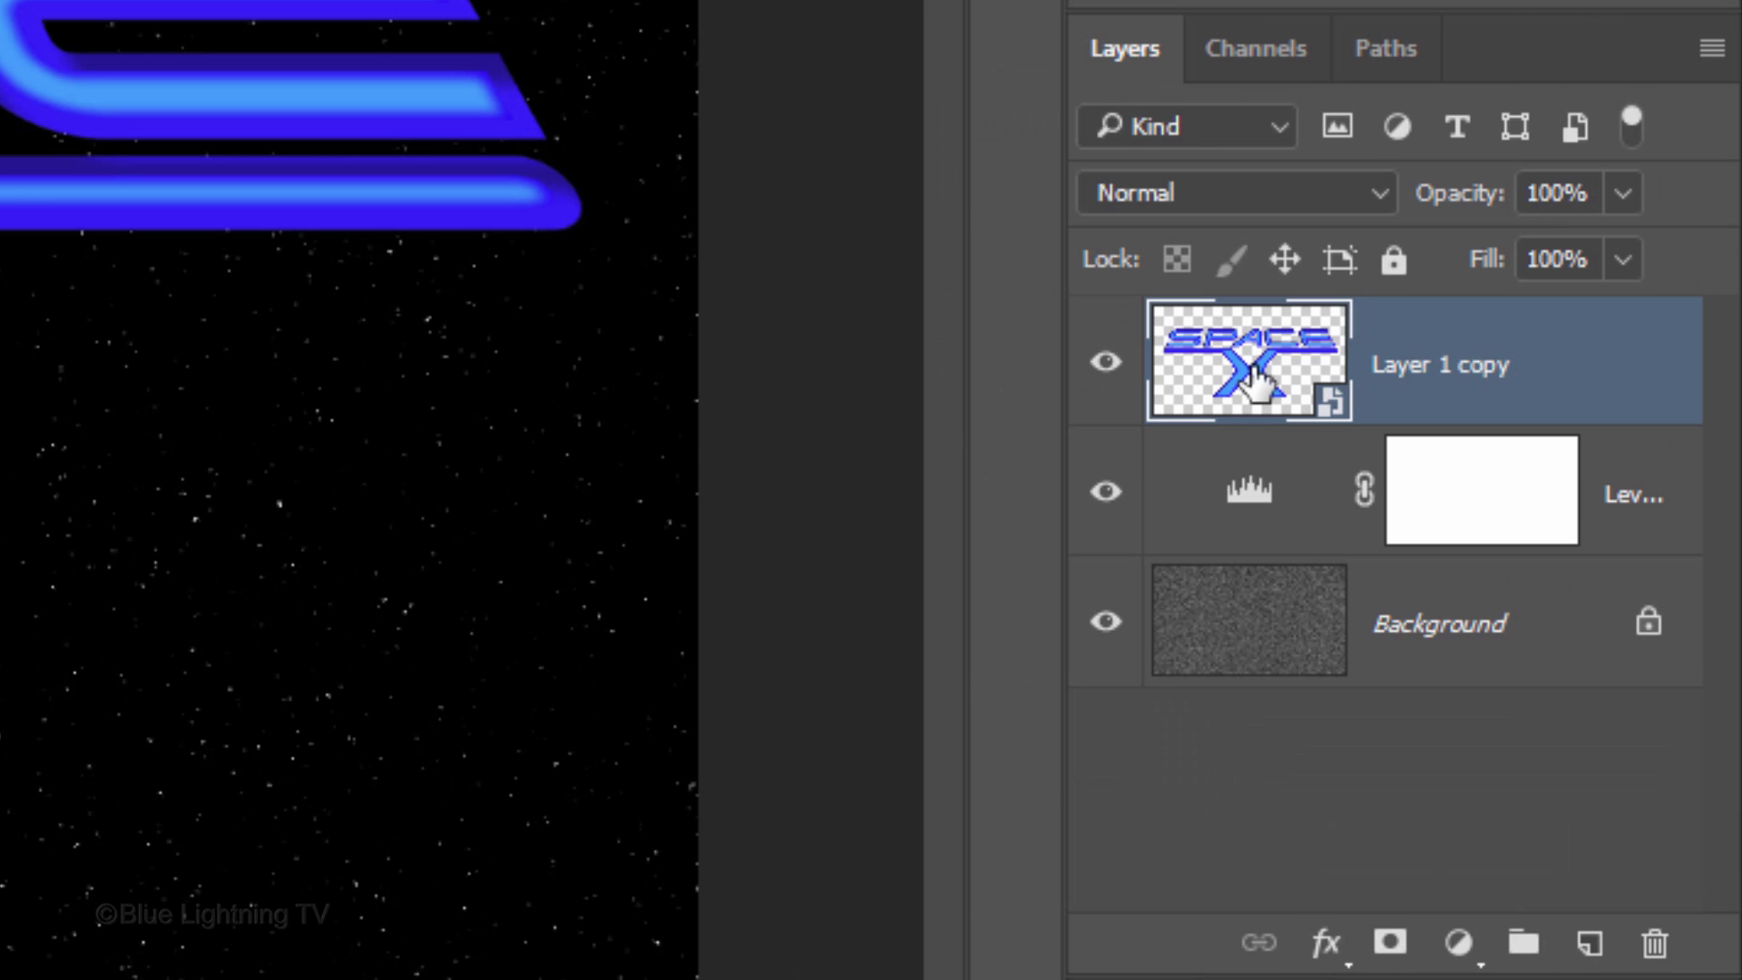
{"action": "key", "text": "ctrl+j"}
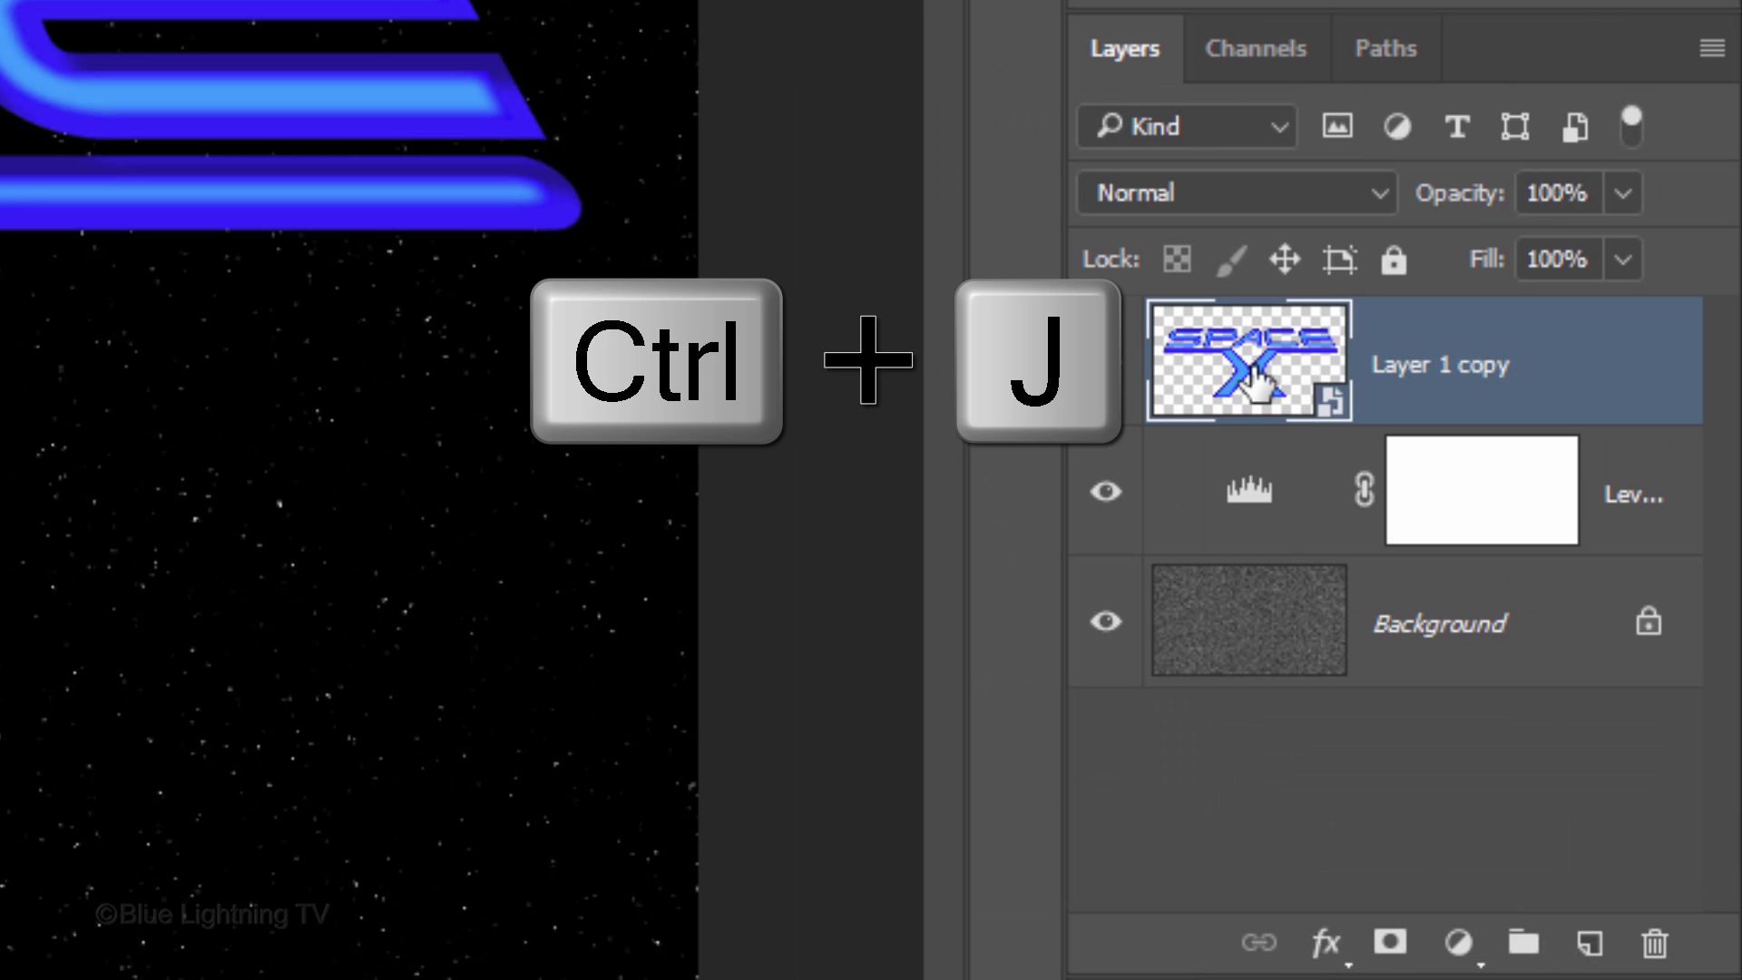
{"action": "key", "text": "ctrl+j"}
{"action": "key", "text": "ctrl+j"}
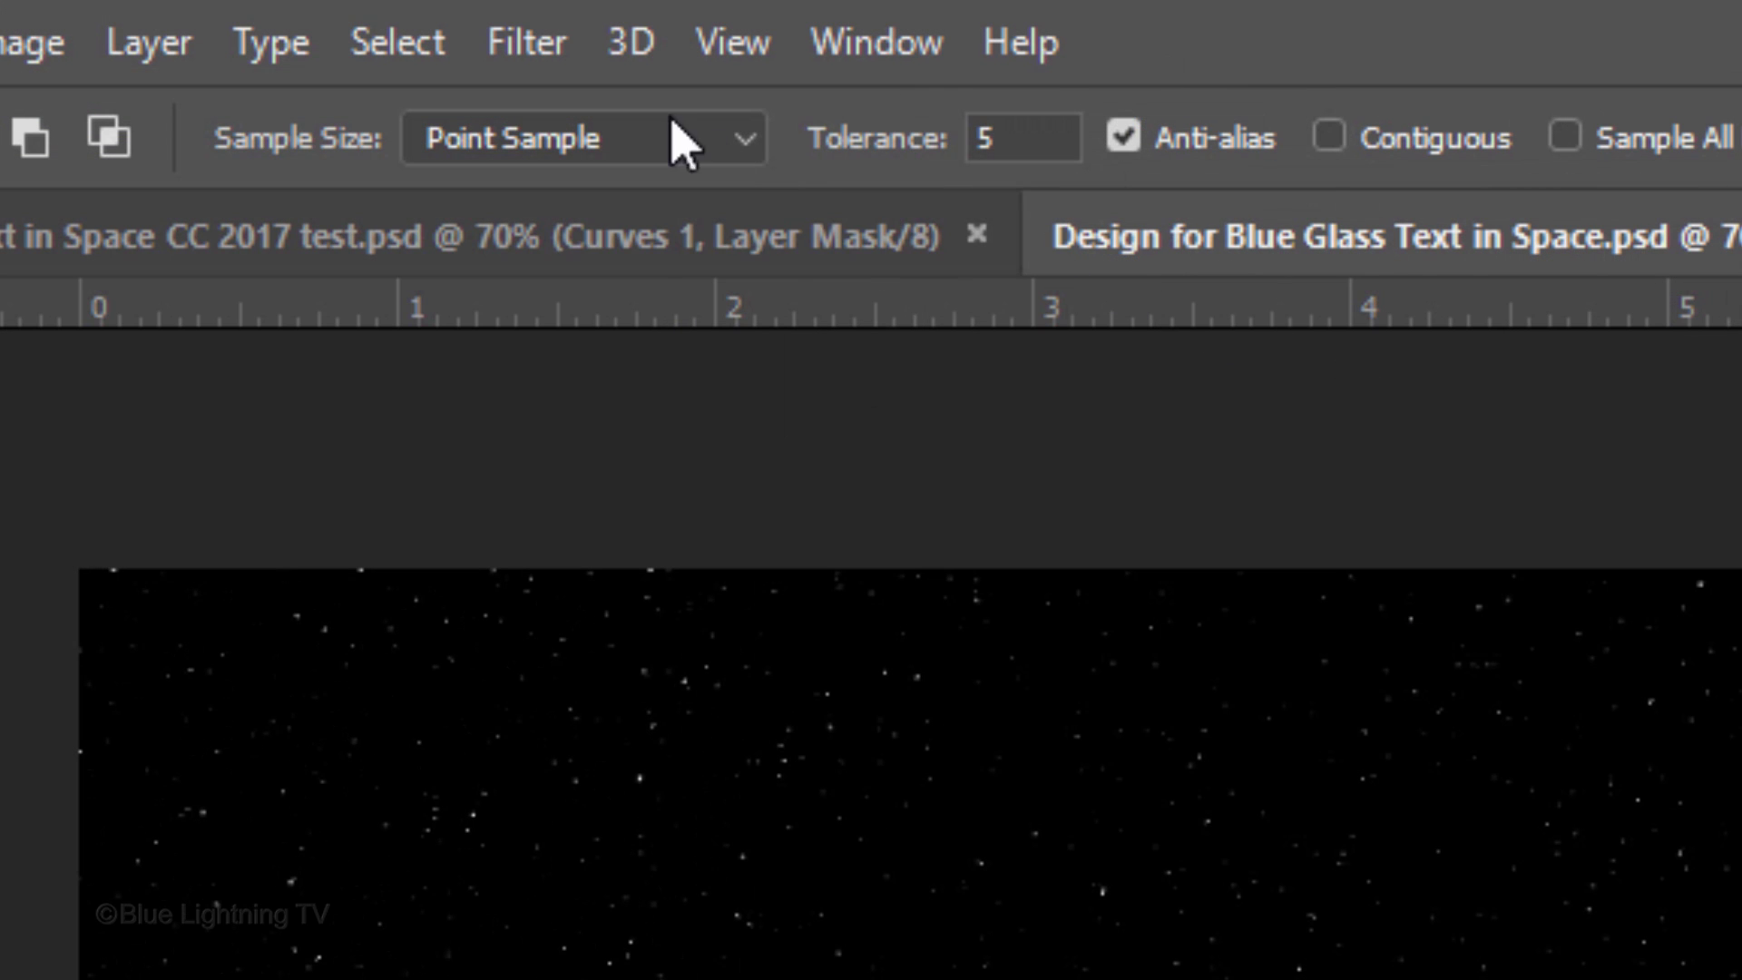
Apply the Filter Gallery's Chrome filter with Detail 1 and Smoothness 0 to Layer 1 copy 3, and set its blend mode to Vivid Light.
{"action": "left_click", "coordinate": [544, 50]}
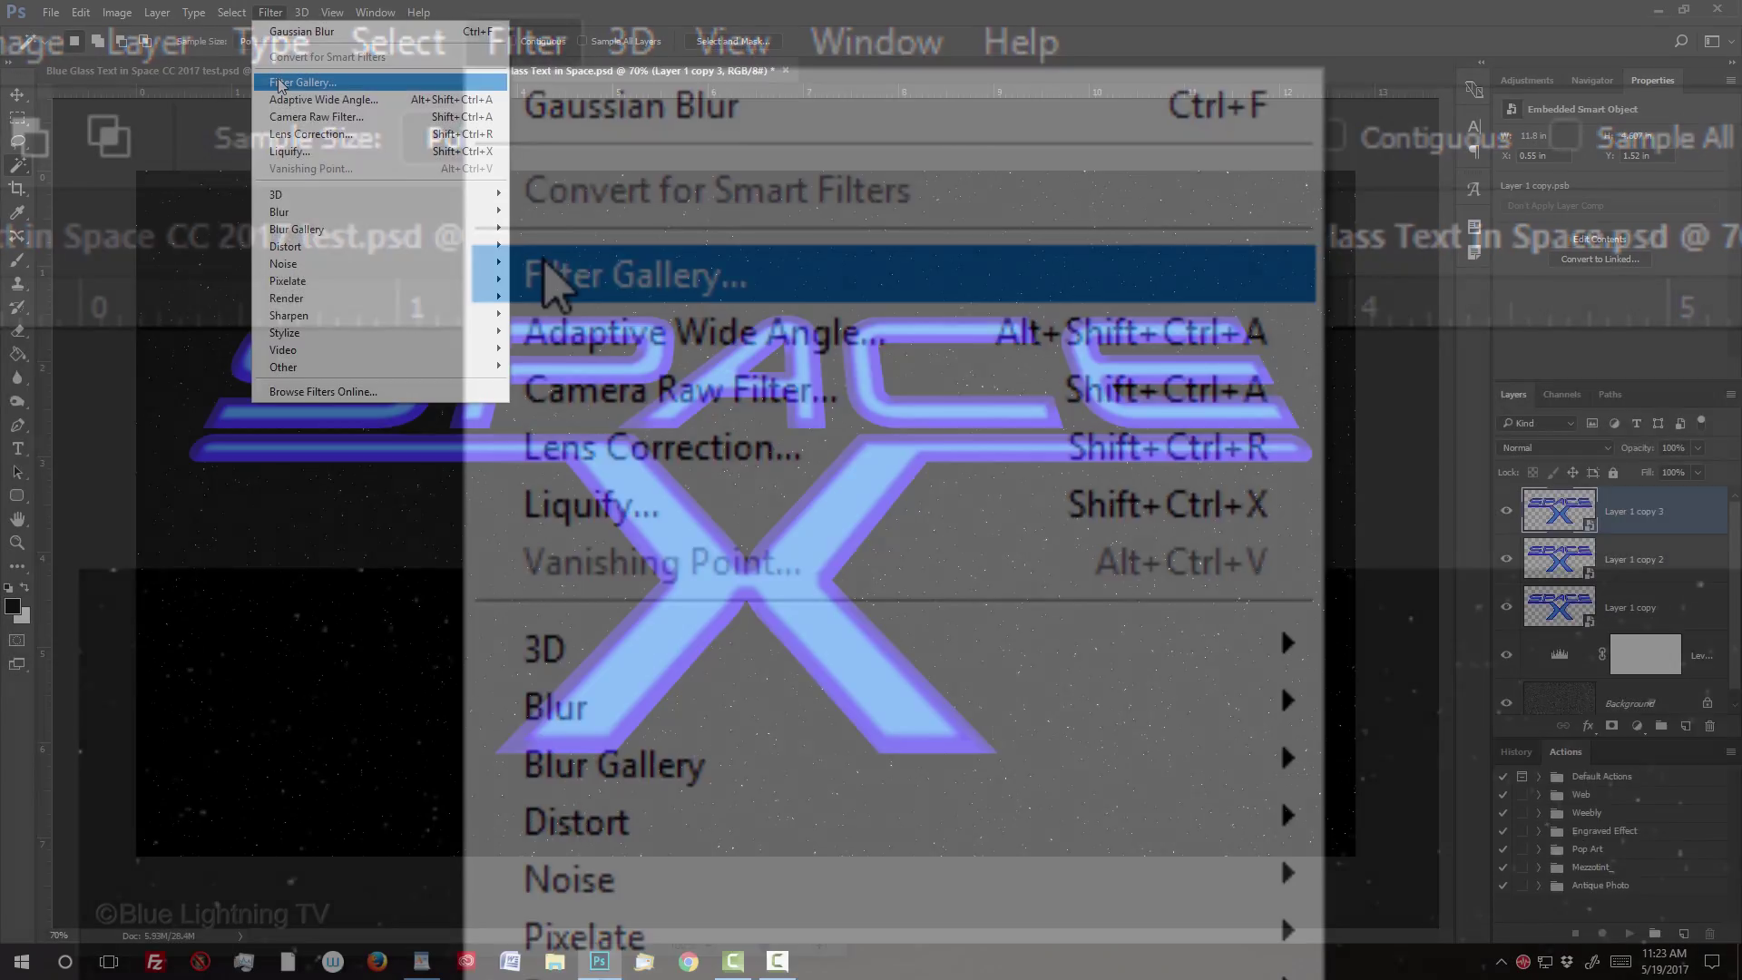
{"action": "left_click", "coordinate": [549, 277]}
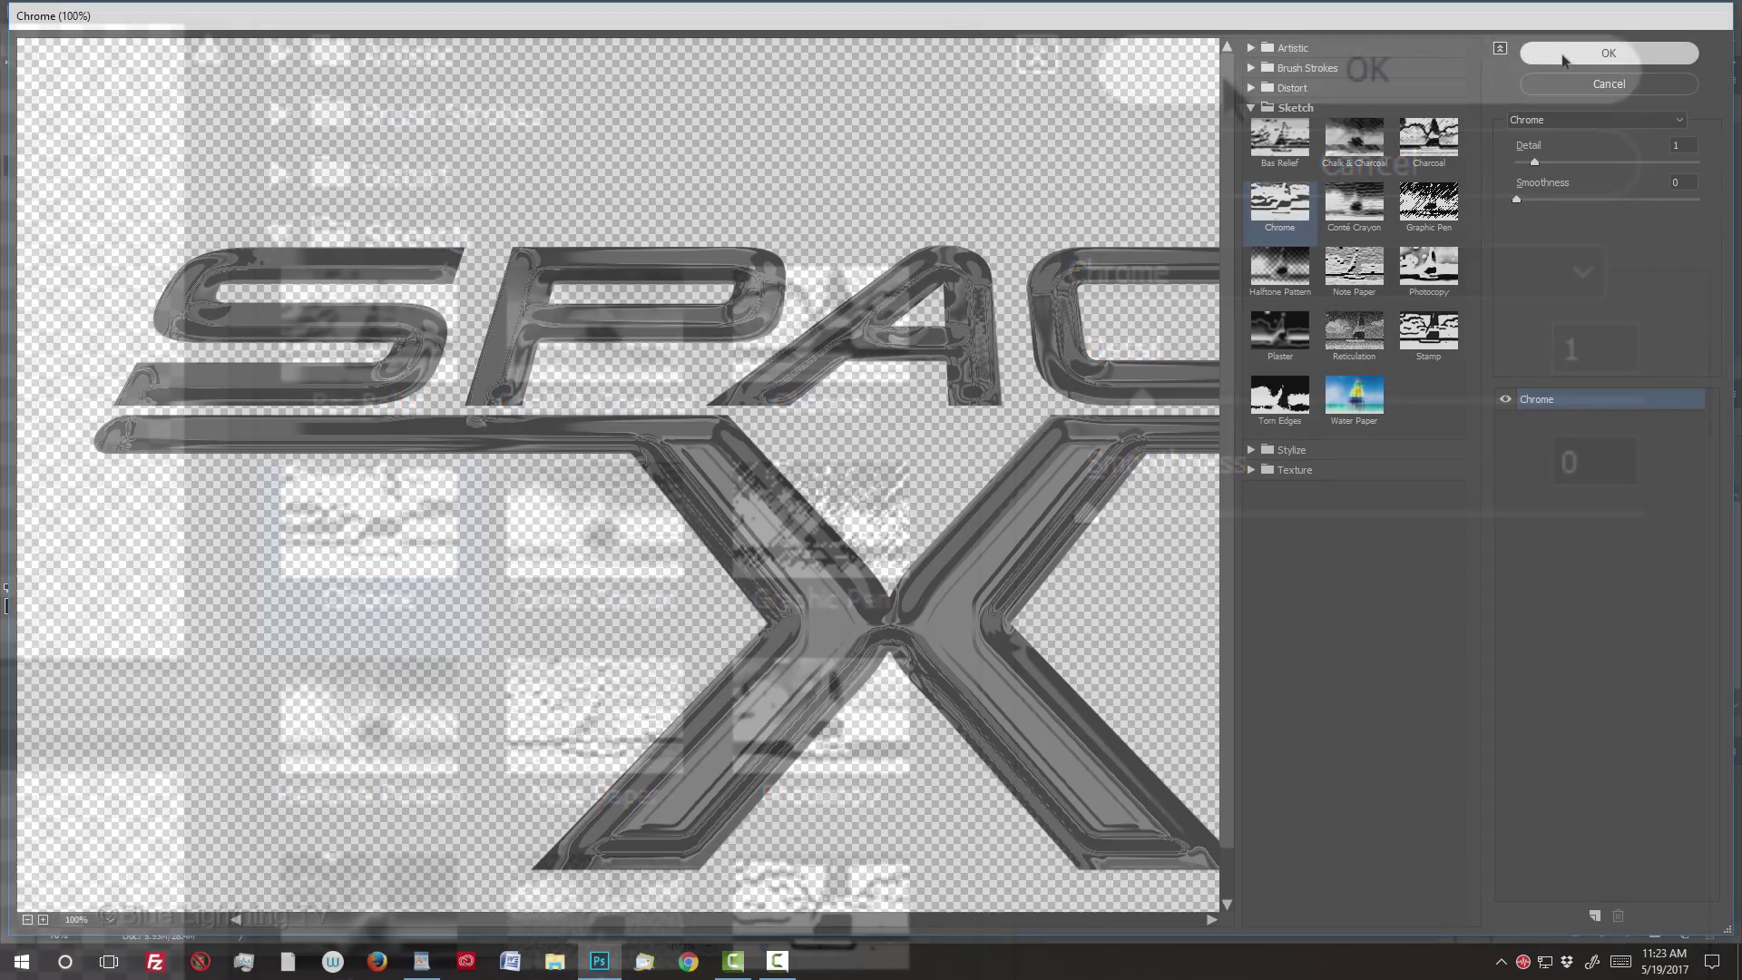
{"action": "left_click", "coordinate": [1225, 91]}
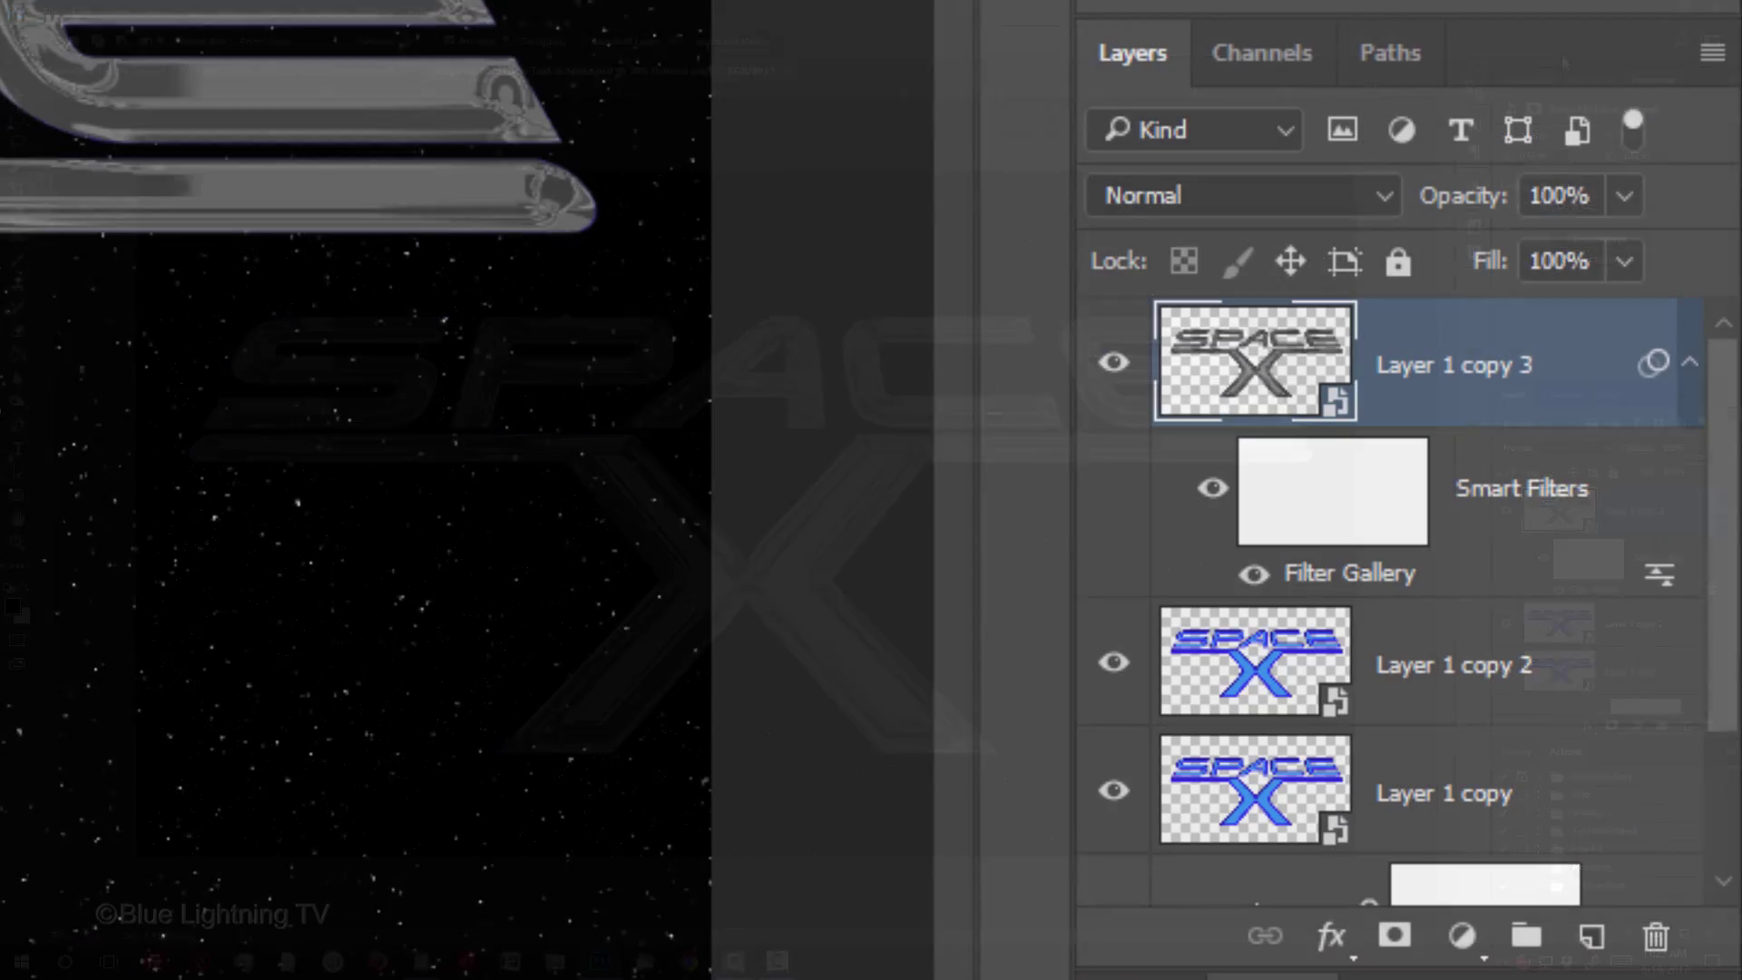
{"action": "left_click", "coordinate": [1527, 446]}
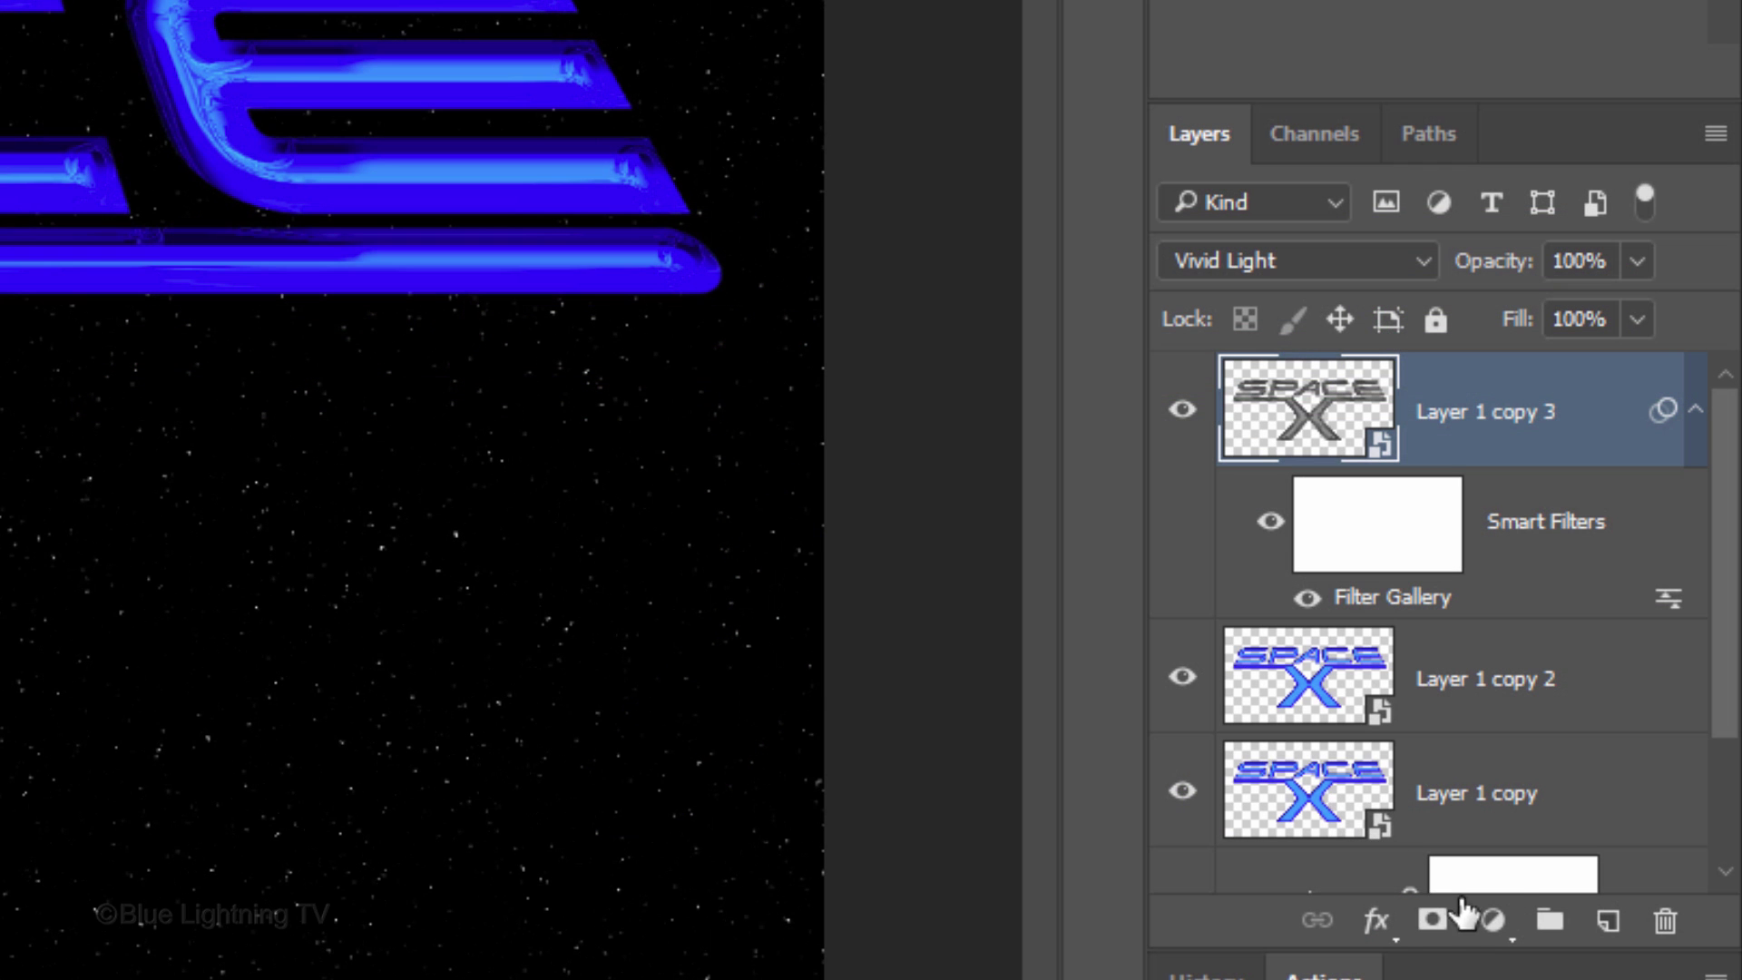
Add a Curves adjustment layer above Layer 1 copy 3 and clip it to that layer.
{"action": "left_click", "coordinate": [1494, 922]}
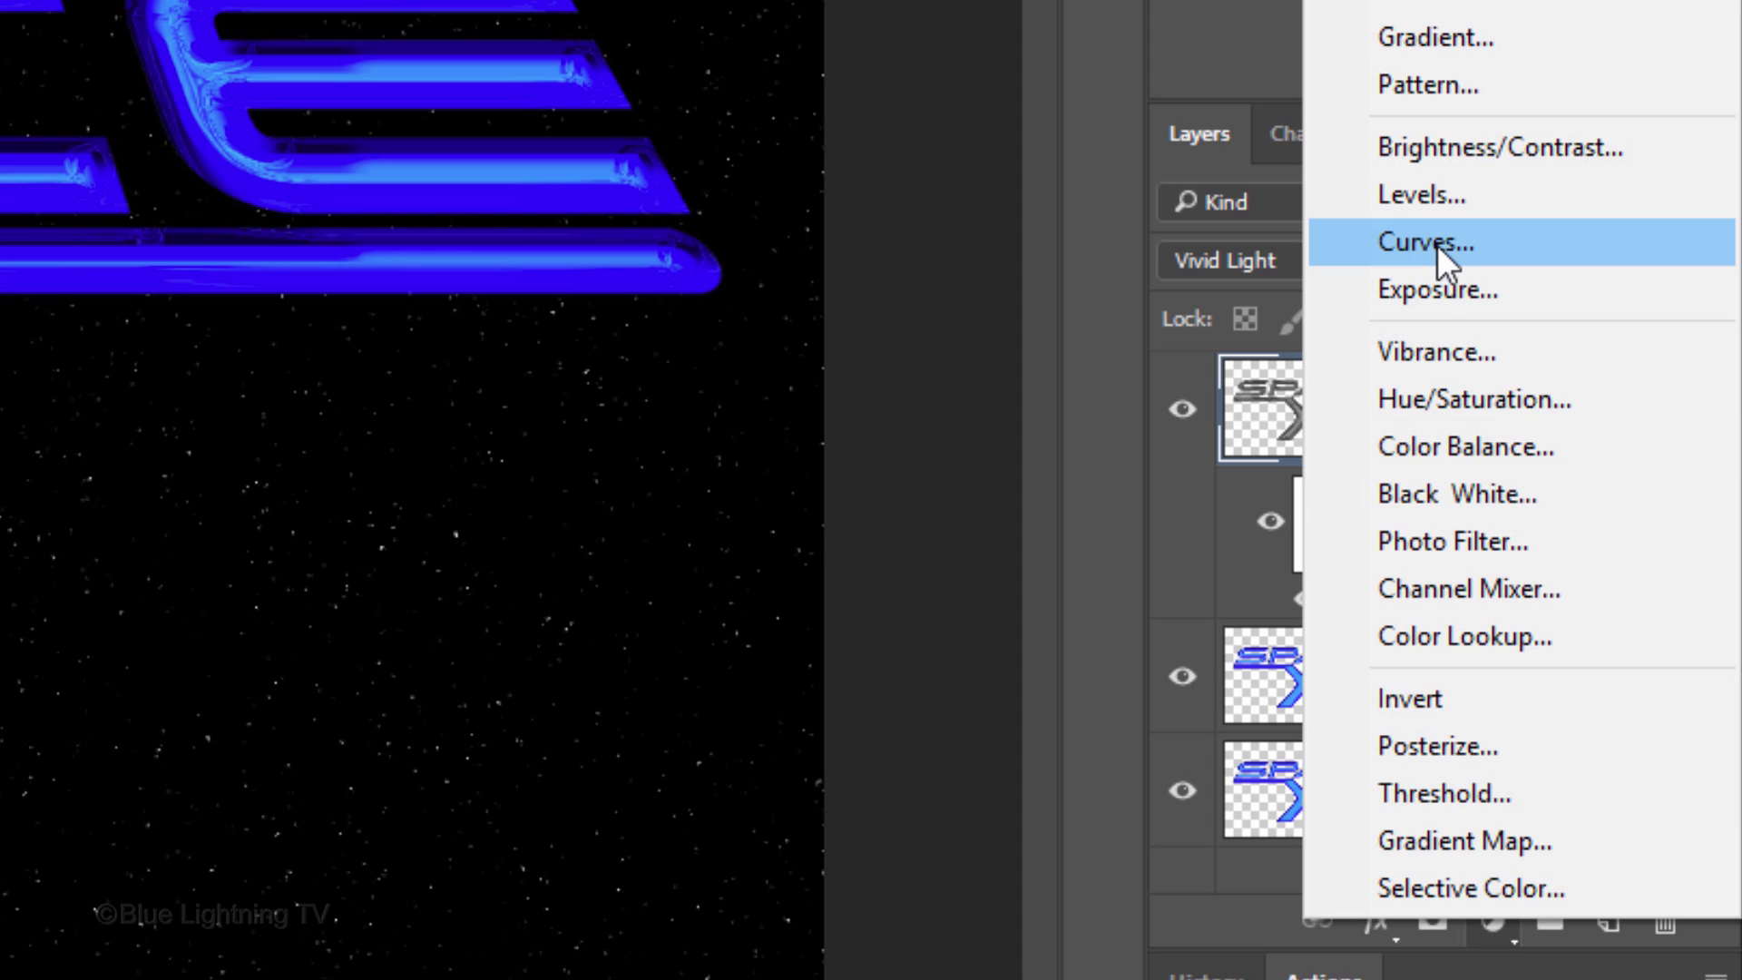
{"action": "left_click", "coordinate": [1437, 245]}
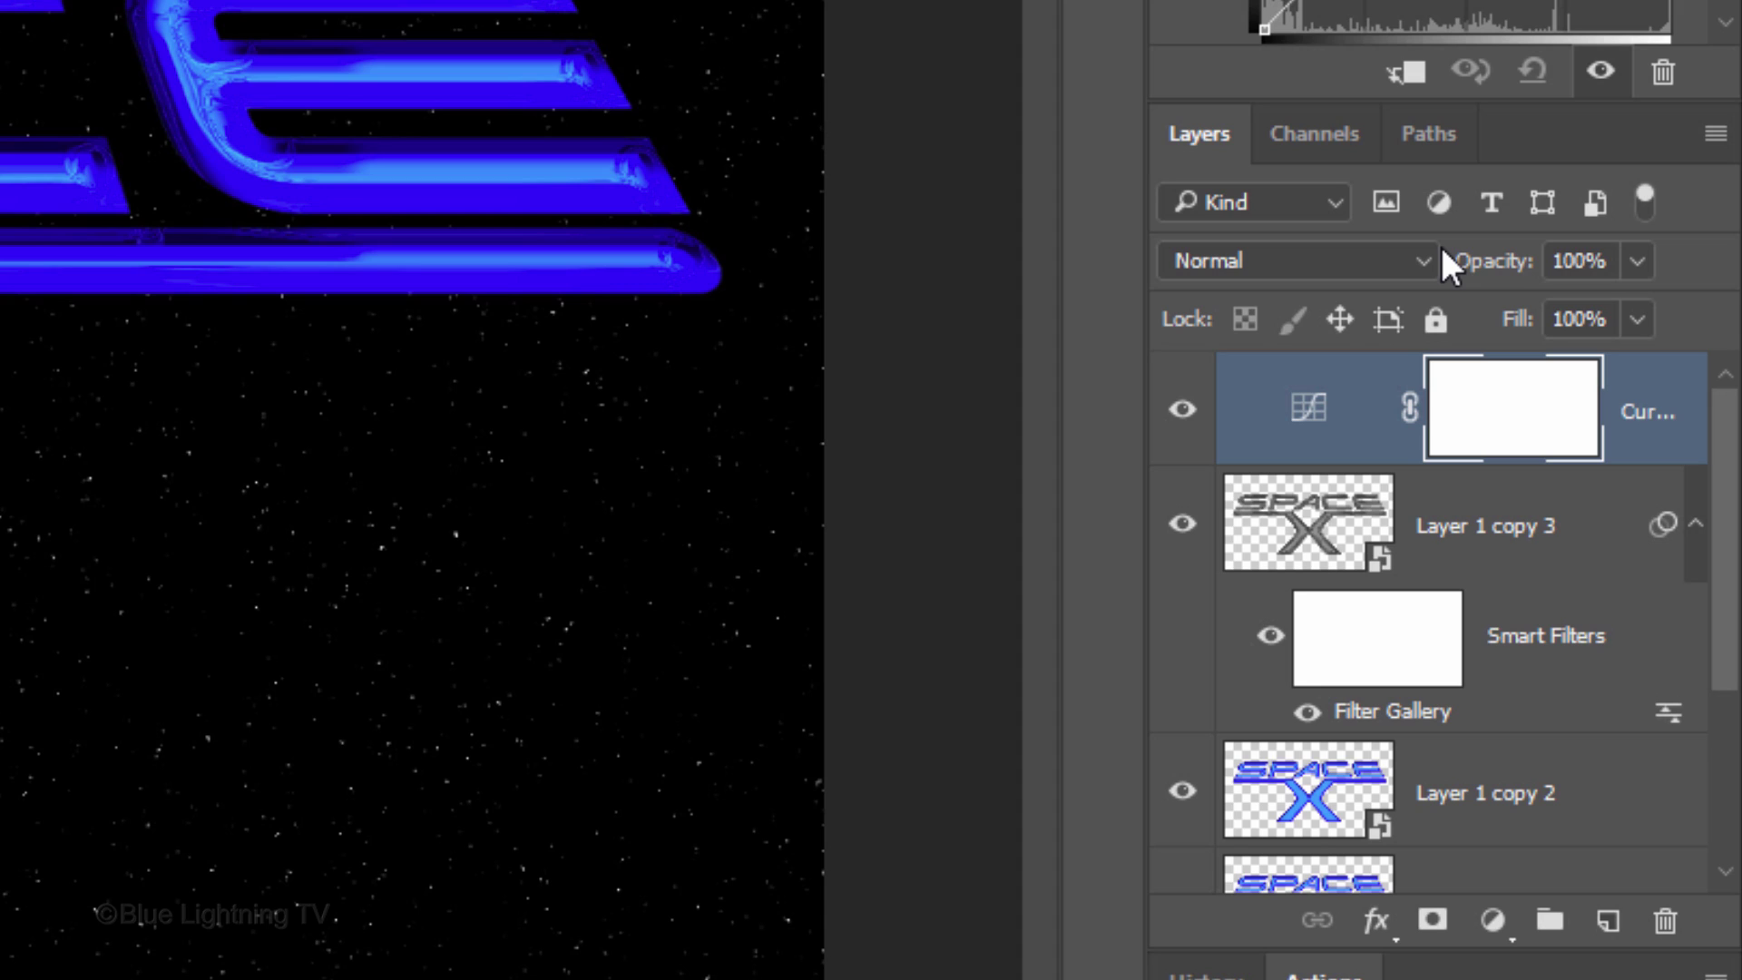
{"action": "left_click", "coordinate": [1407, 74]}
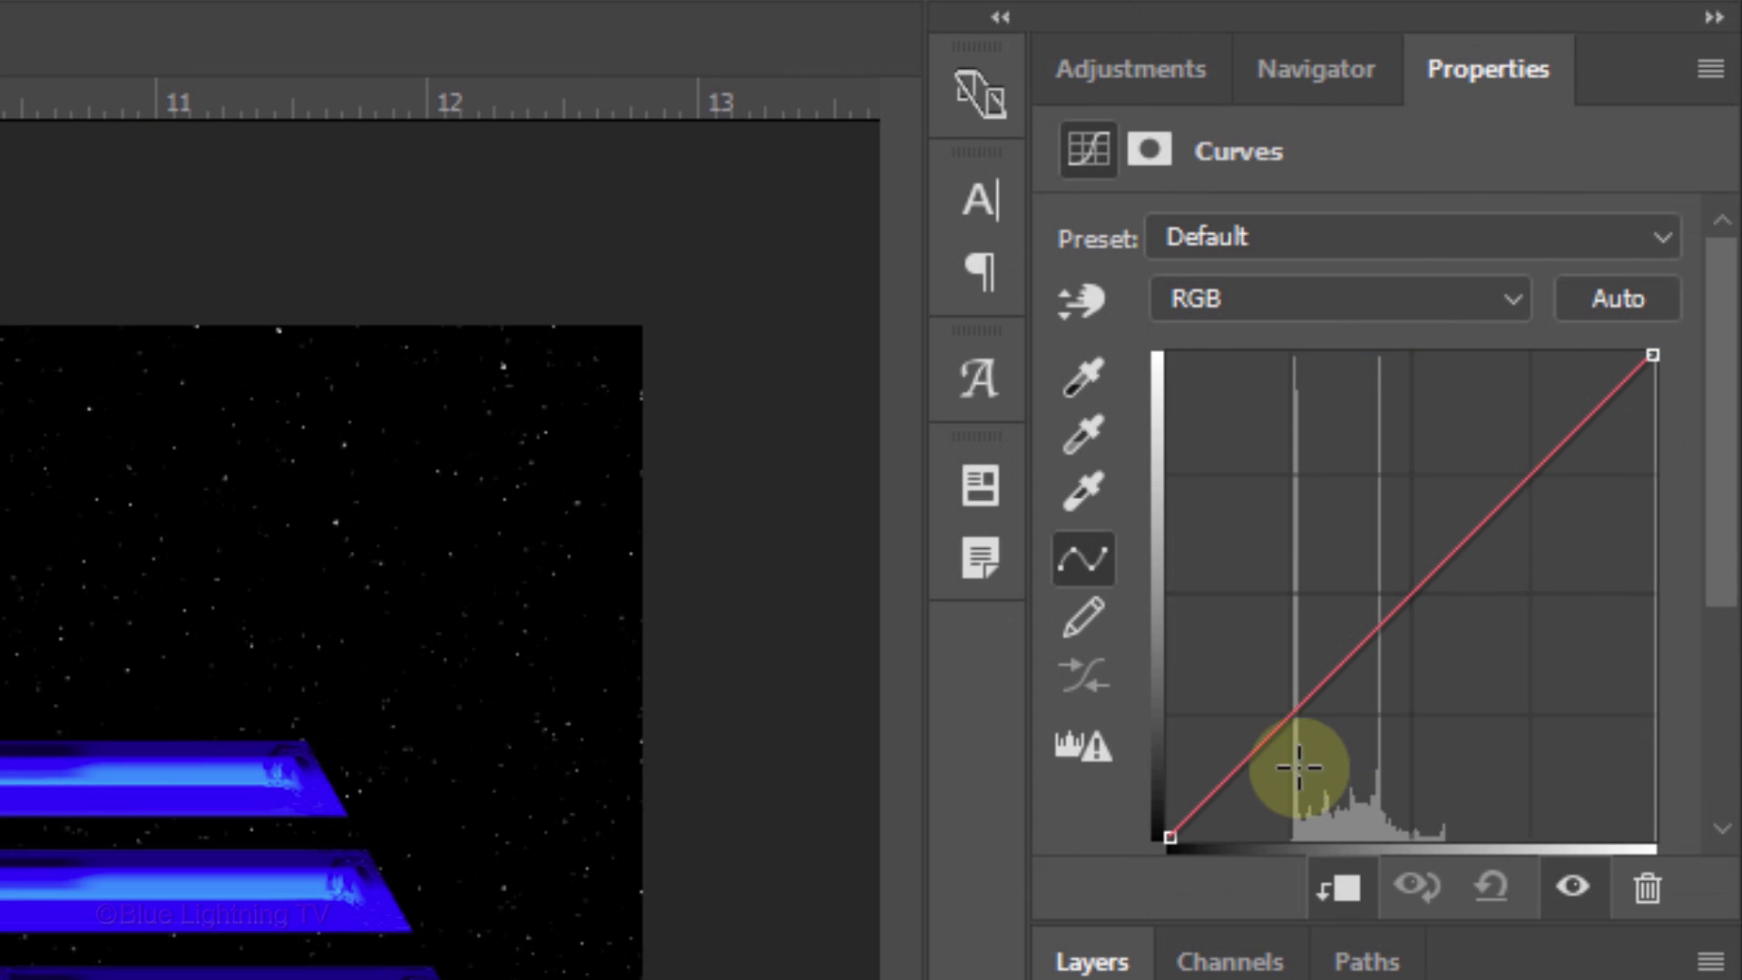
Shape the RGB curve with a high peak in the shadows, a dip below the midtones, a rise in the highlights and a lowered white endpoint.
{"action": "left_click_drag", "start_coordinate": [1256, 735], "coordinate": [1274, 389]}
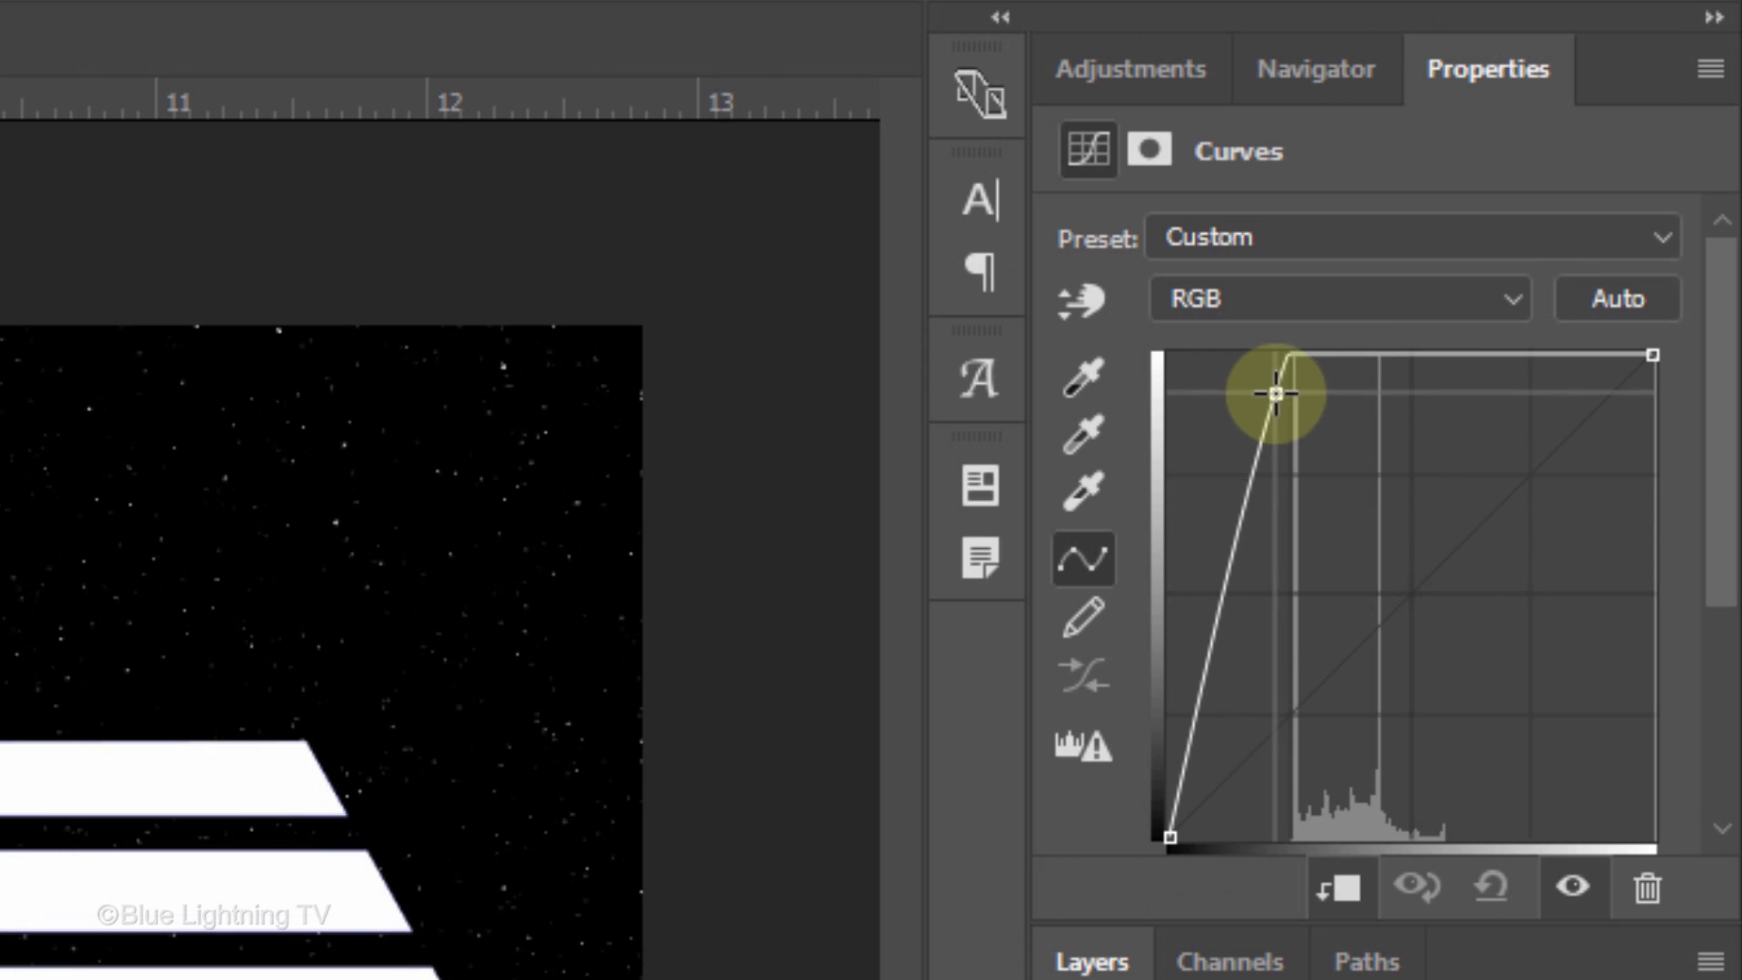
{"action": "left_click", "coordinate": [1368, 356]}
{"action": "left_click_drag", "start_coordinate": [1368, 355], "coordinate": [1370, 653]}
{"action": "left_click", "coordinate": [1371, 654]}
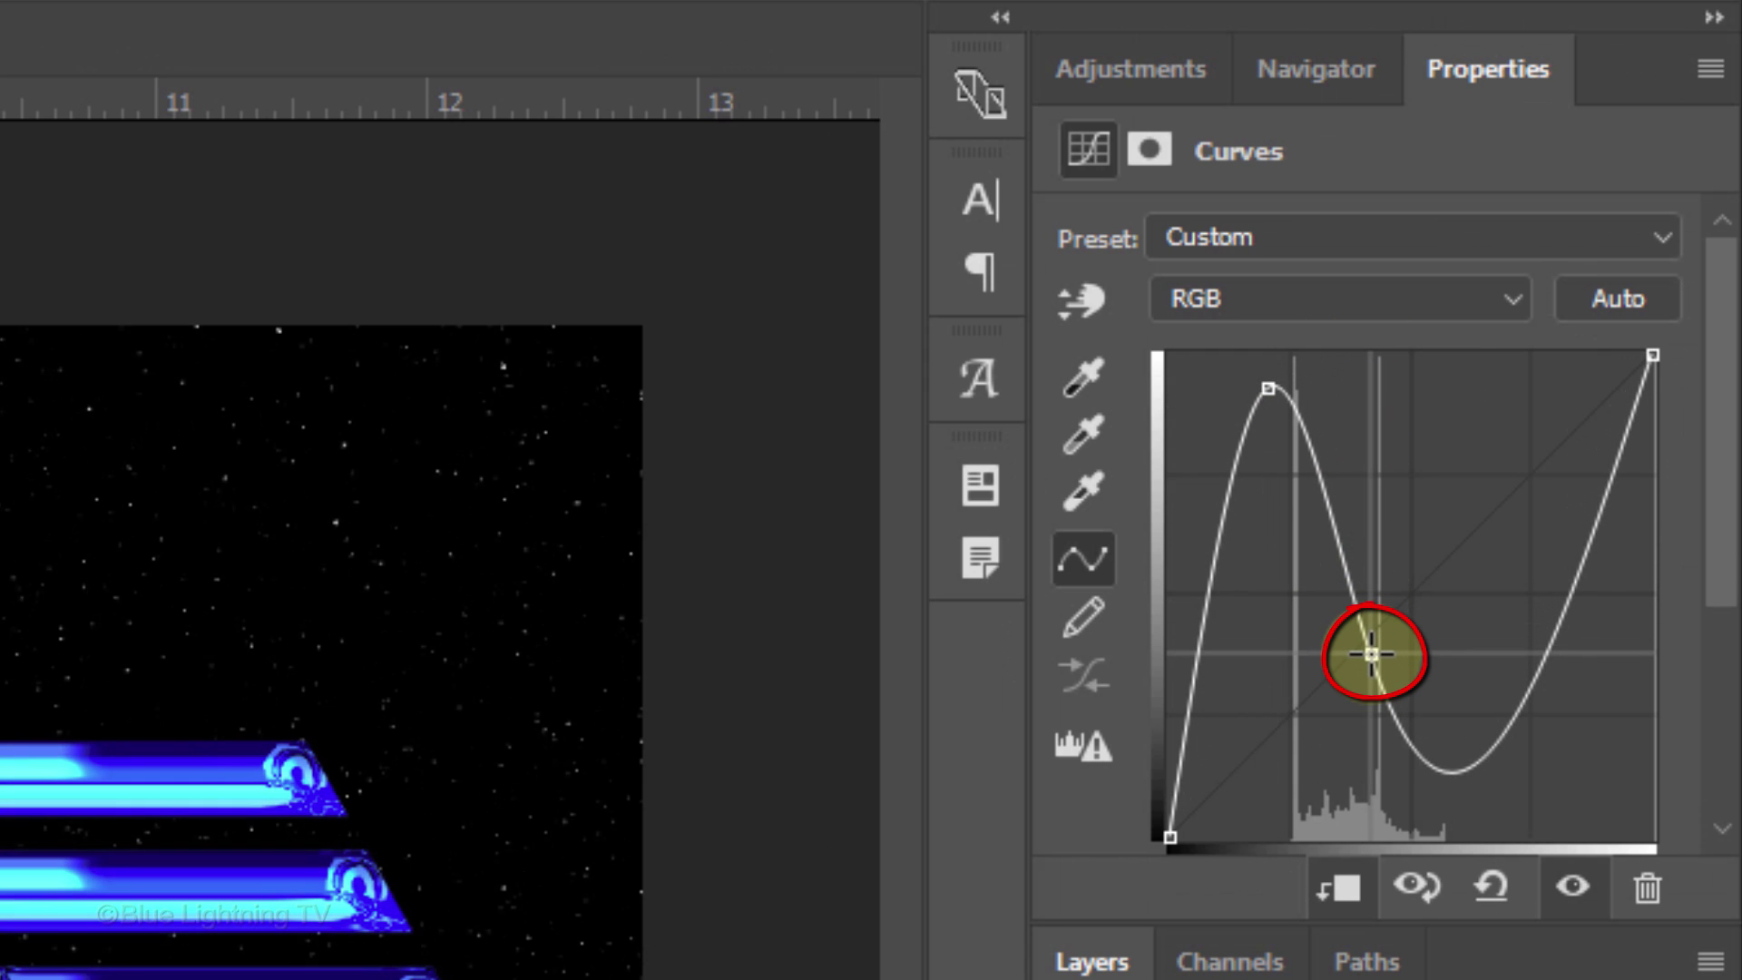
{"action": "left_click", "coordinate": [1497, 749]}
{"action": "left_click_drag", "start_coordinate": [1497, 751], "coordinate": [1474, 465]}
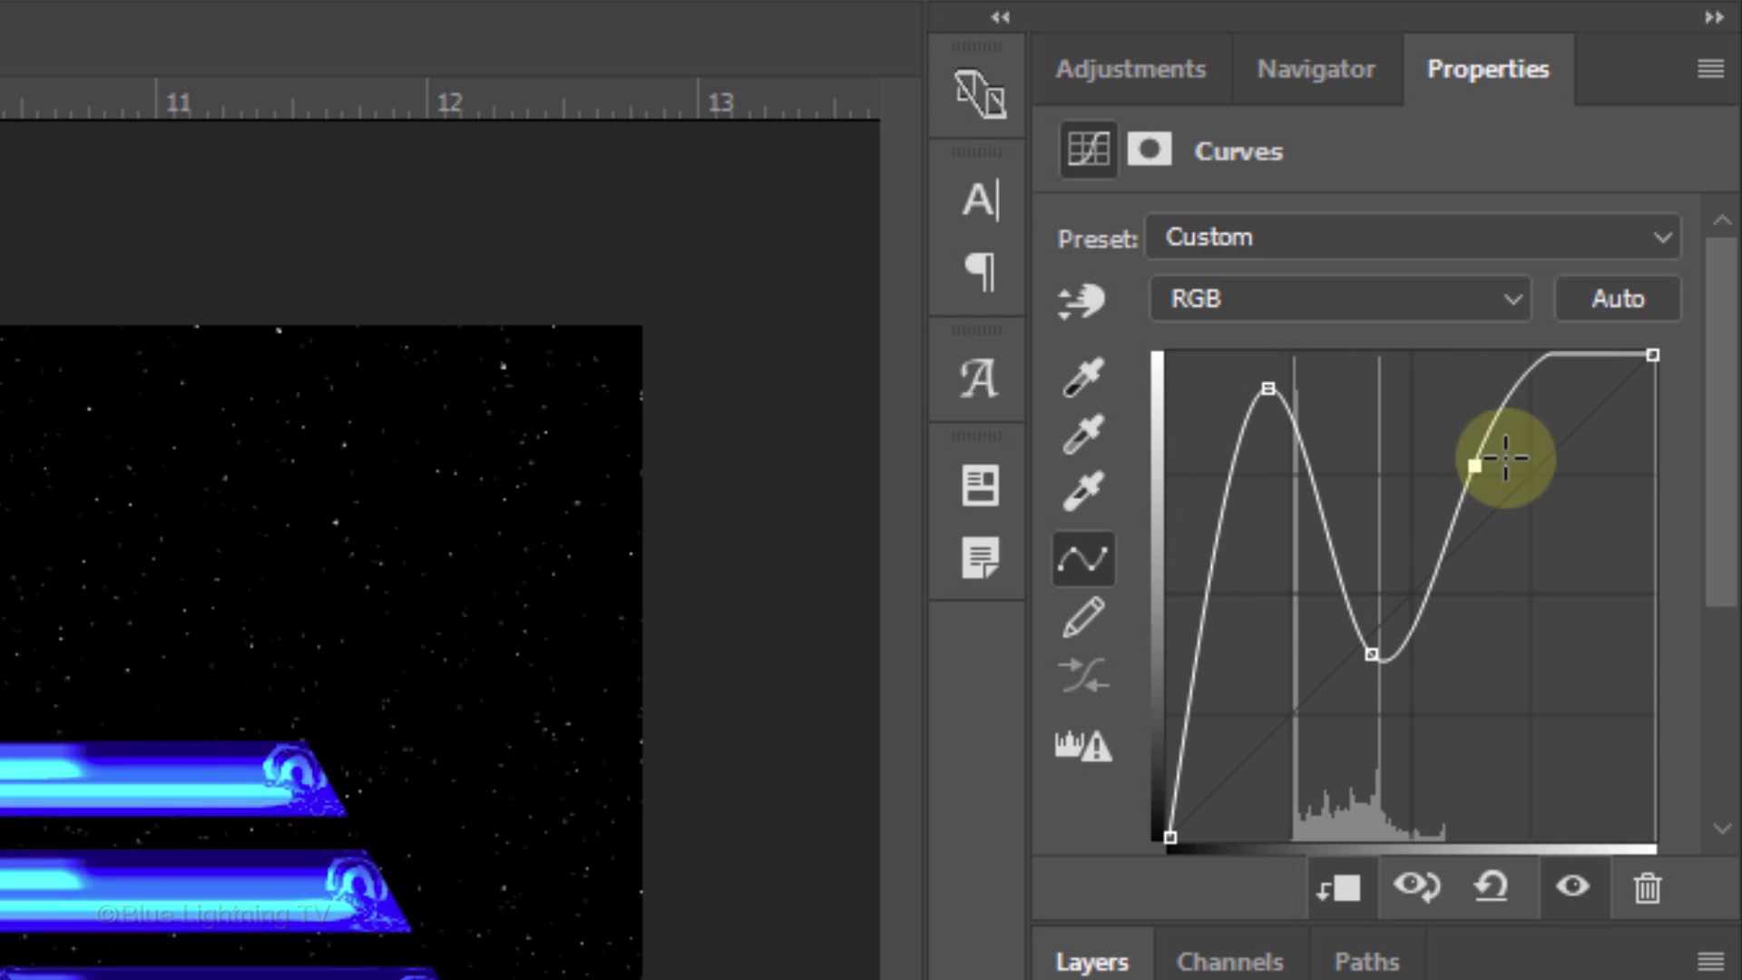
{"action": "left_click_drag", "start_coordinate": [1655, 356], "coordinate": [1651, 595]}
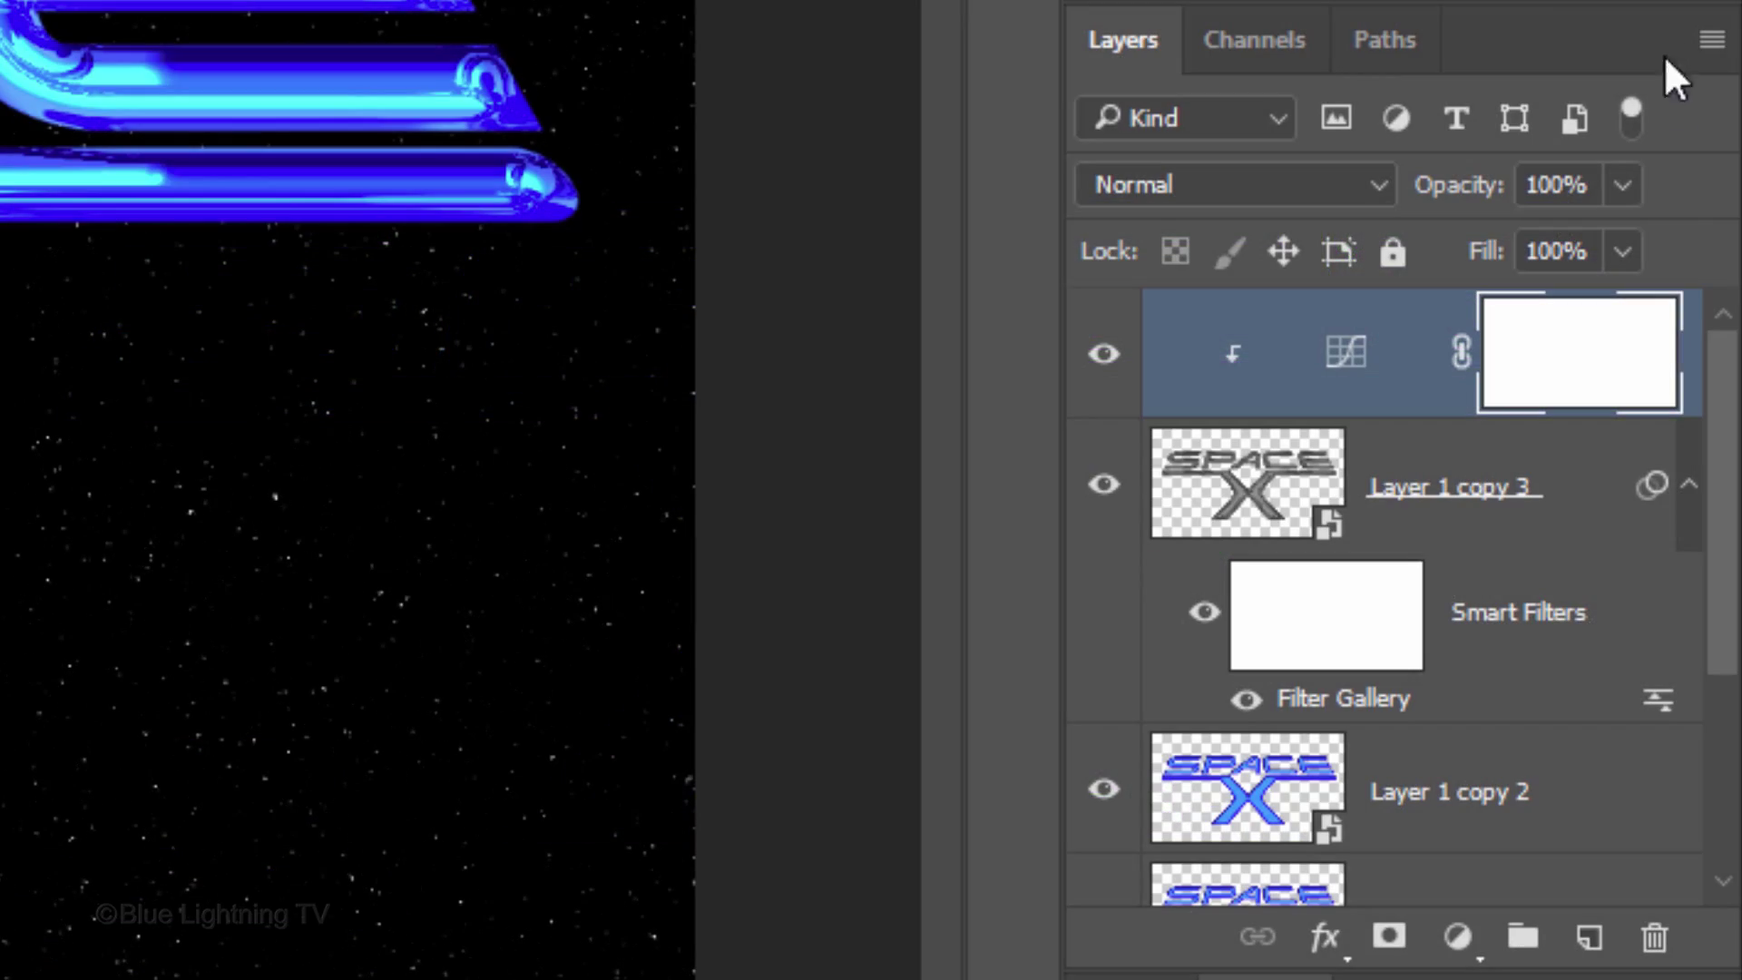
Apply a Radial Blur to Layer 1 copy with Amount 100, Zoom method, Best quality and the blur center moved down.
{"action": "left_click_drag", "start_coordinate": [1722, 475], "coordinate": [1719, 840]}
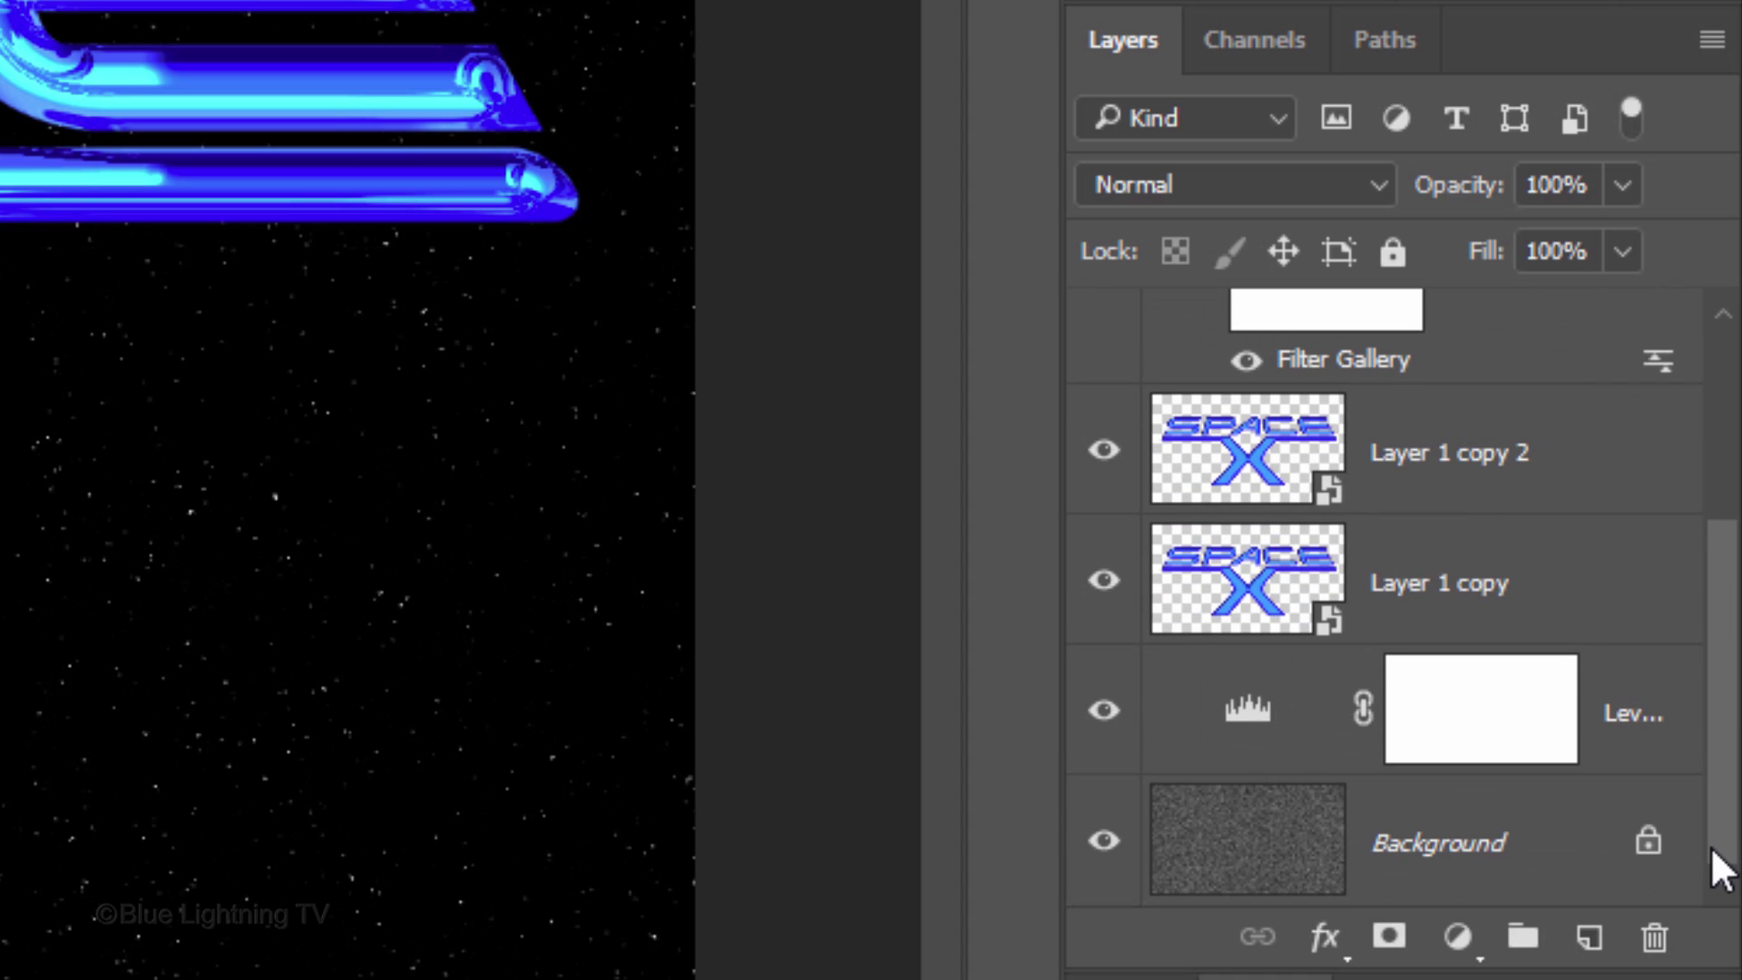
{"action": "left_click", "coordinate": [1243, 606]}
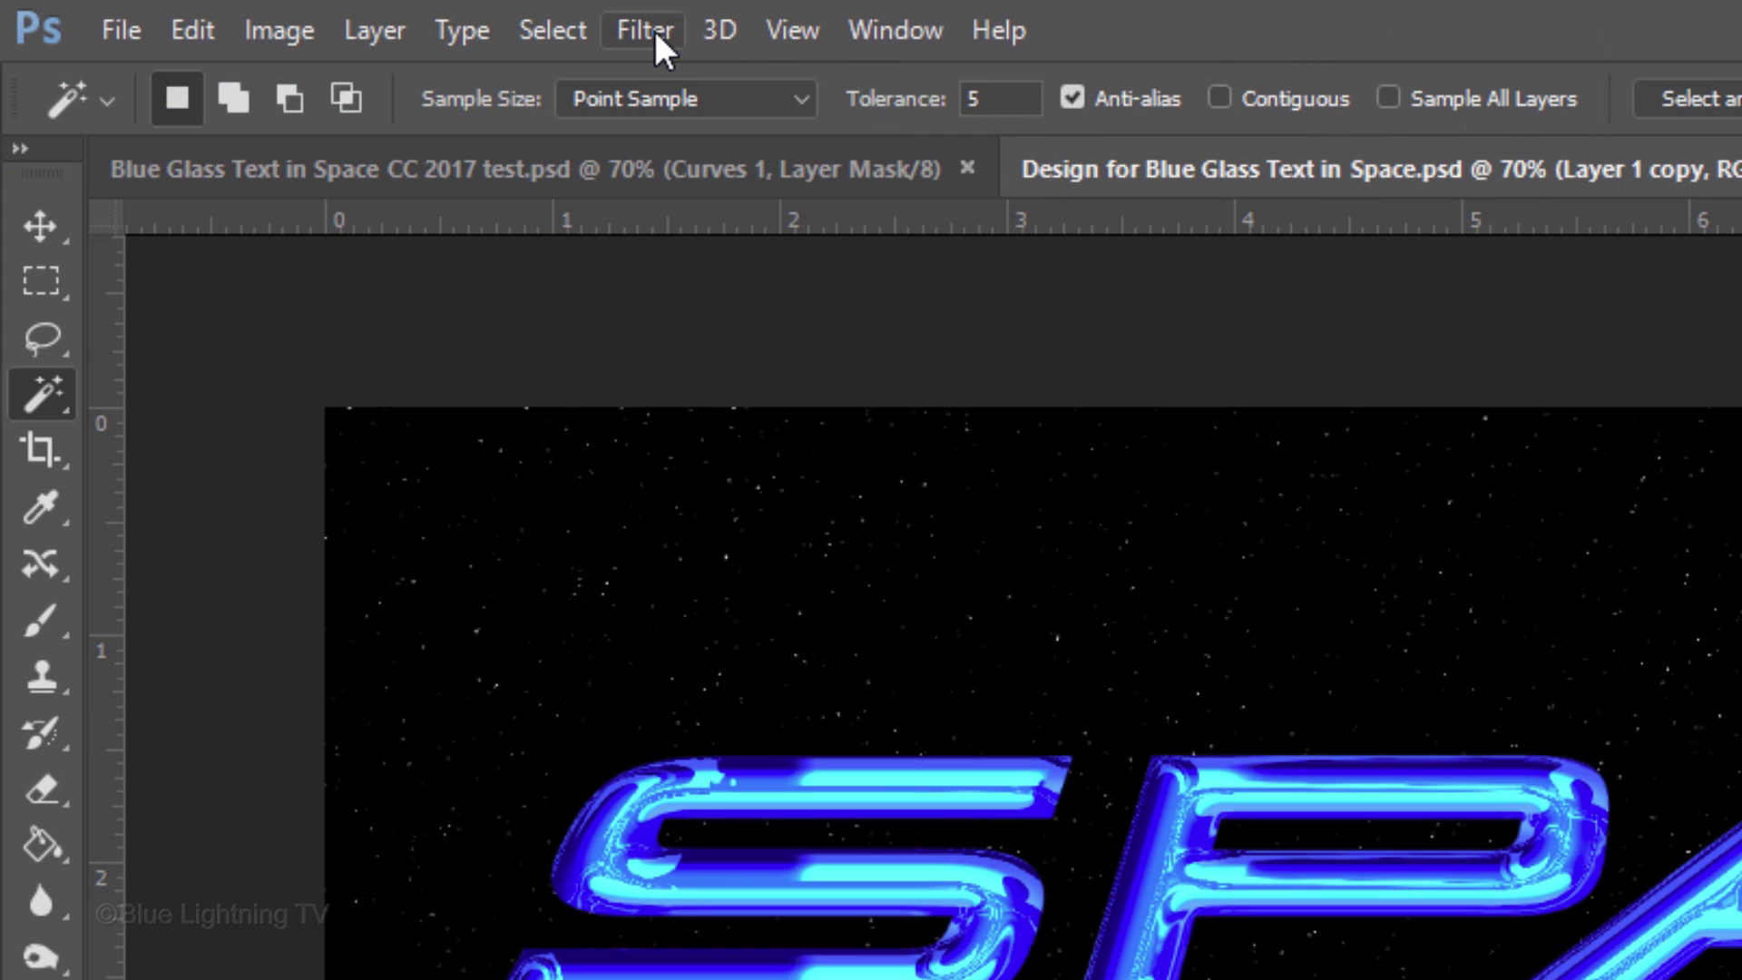
{"action": "left_click", "coordinate": [655, 32]}
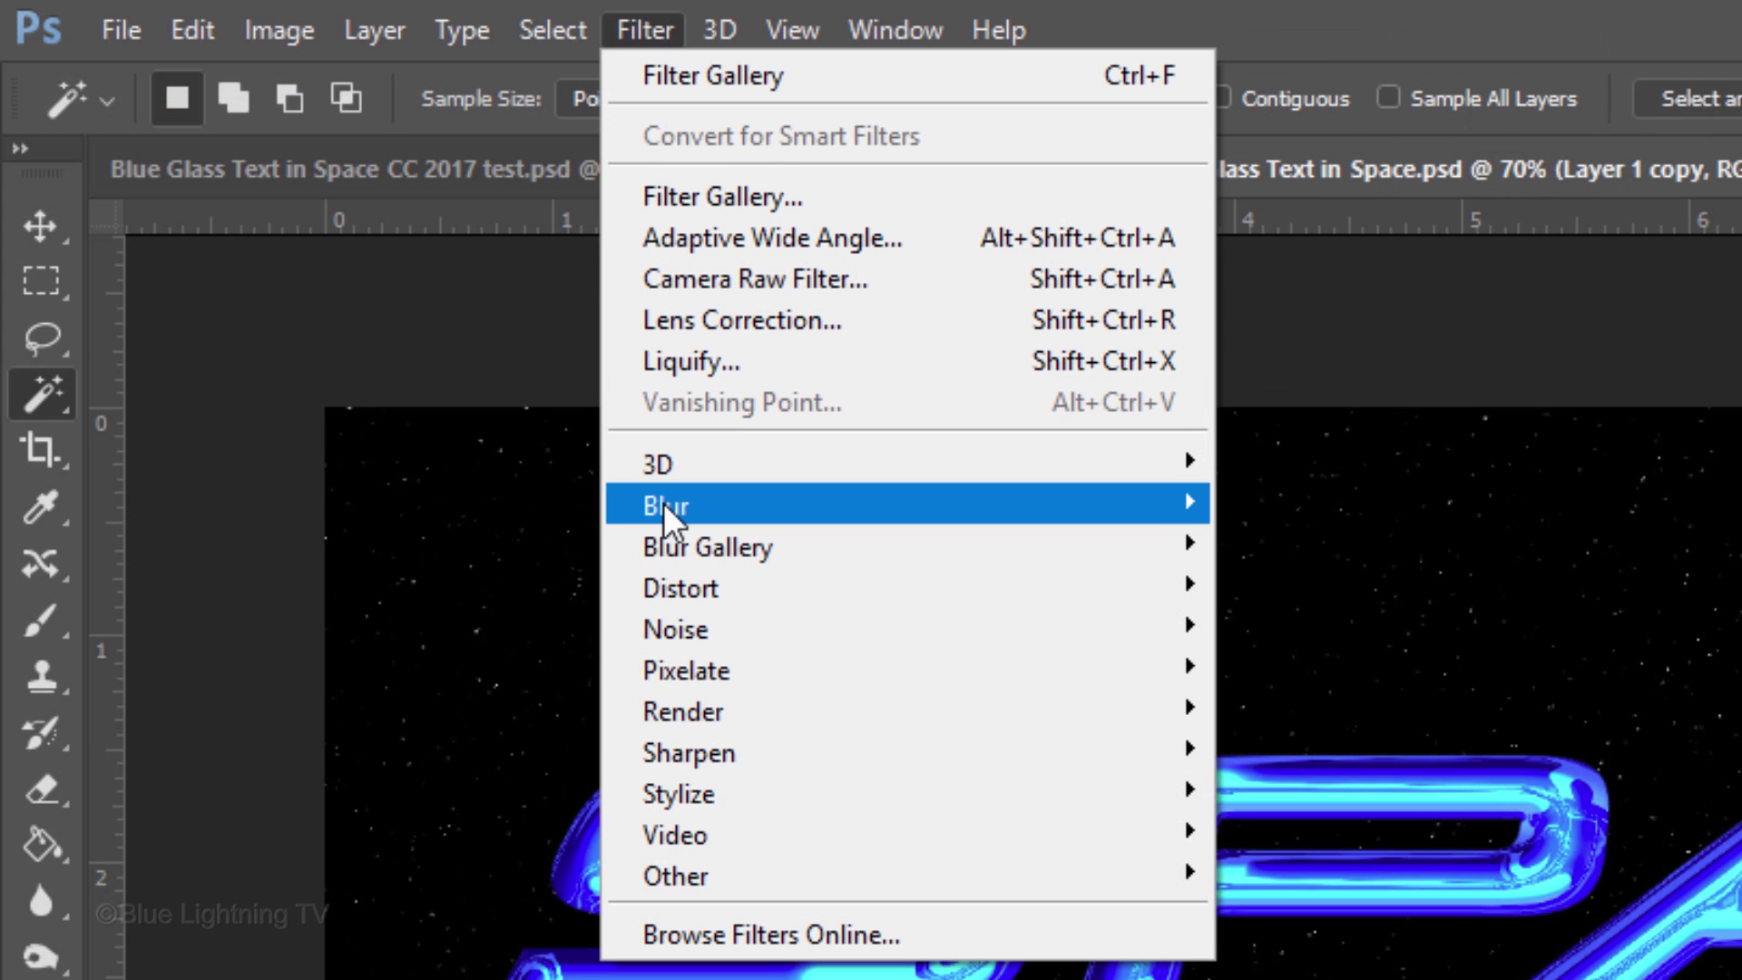
{"action": "mouse_move", "coordinate": [662, 503]}
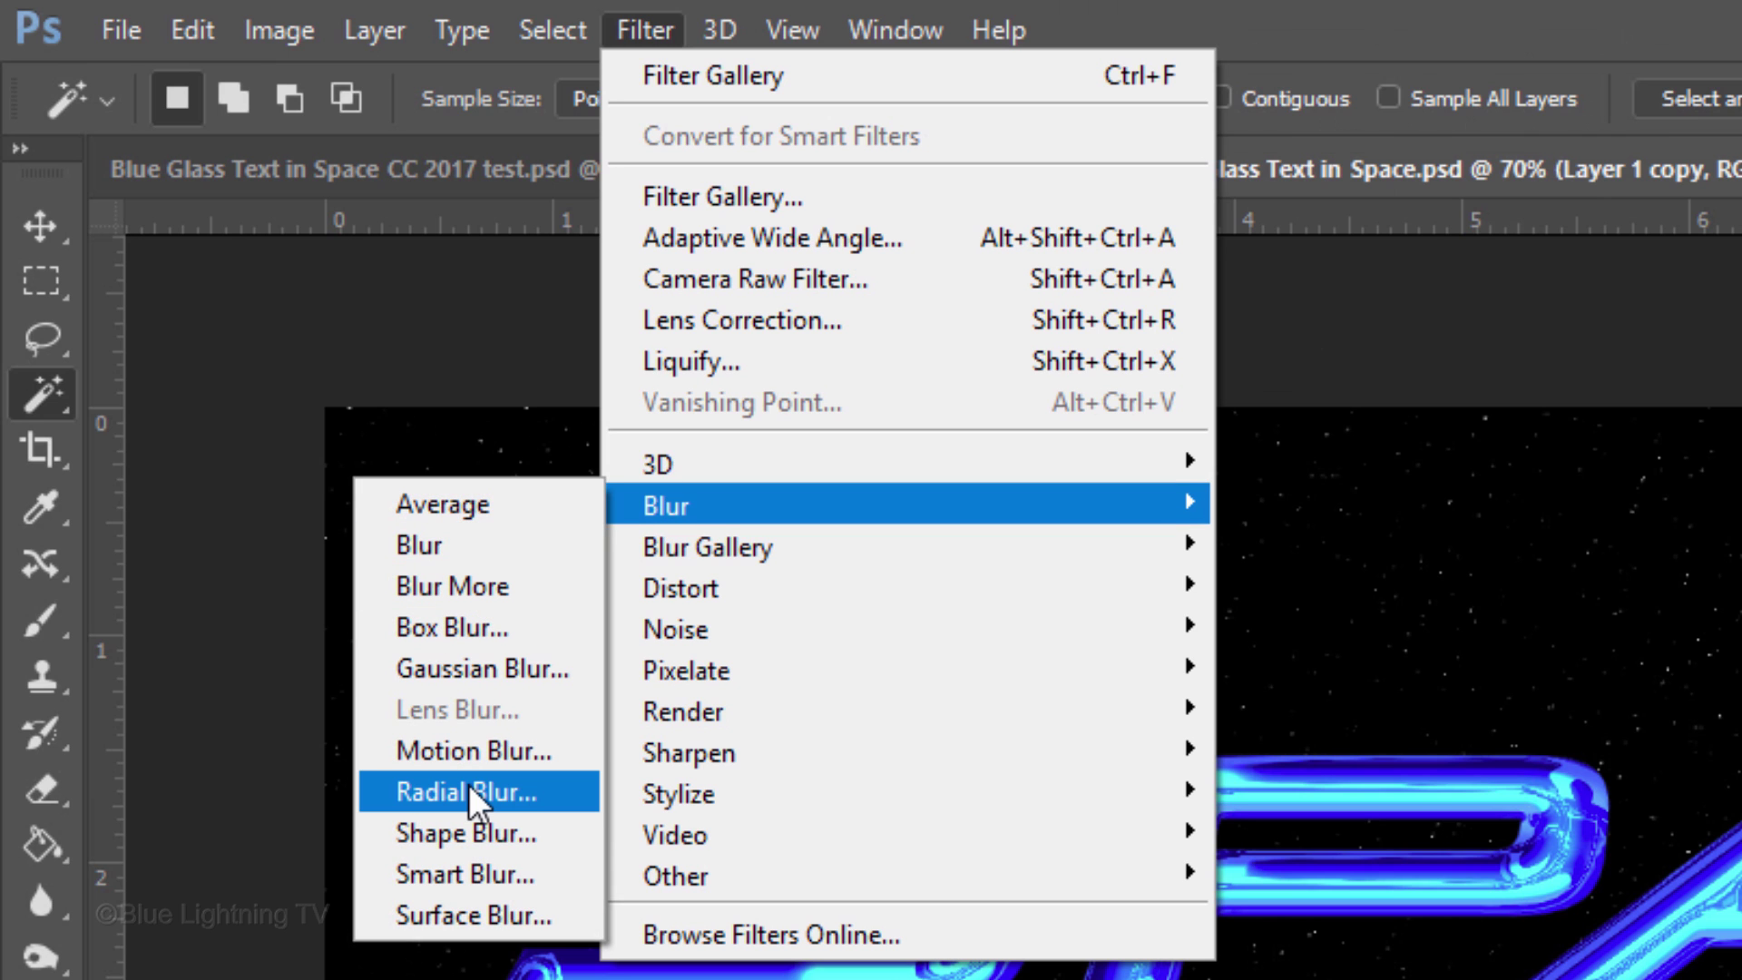
{"action": "left_click", "coordinate": [470, 785]}
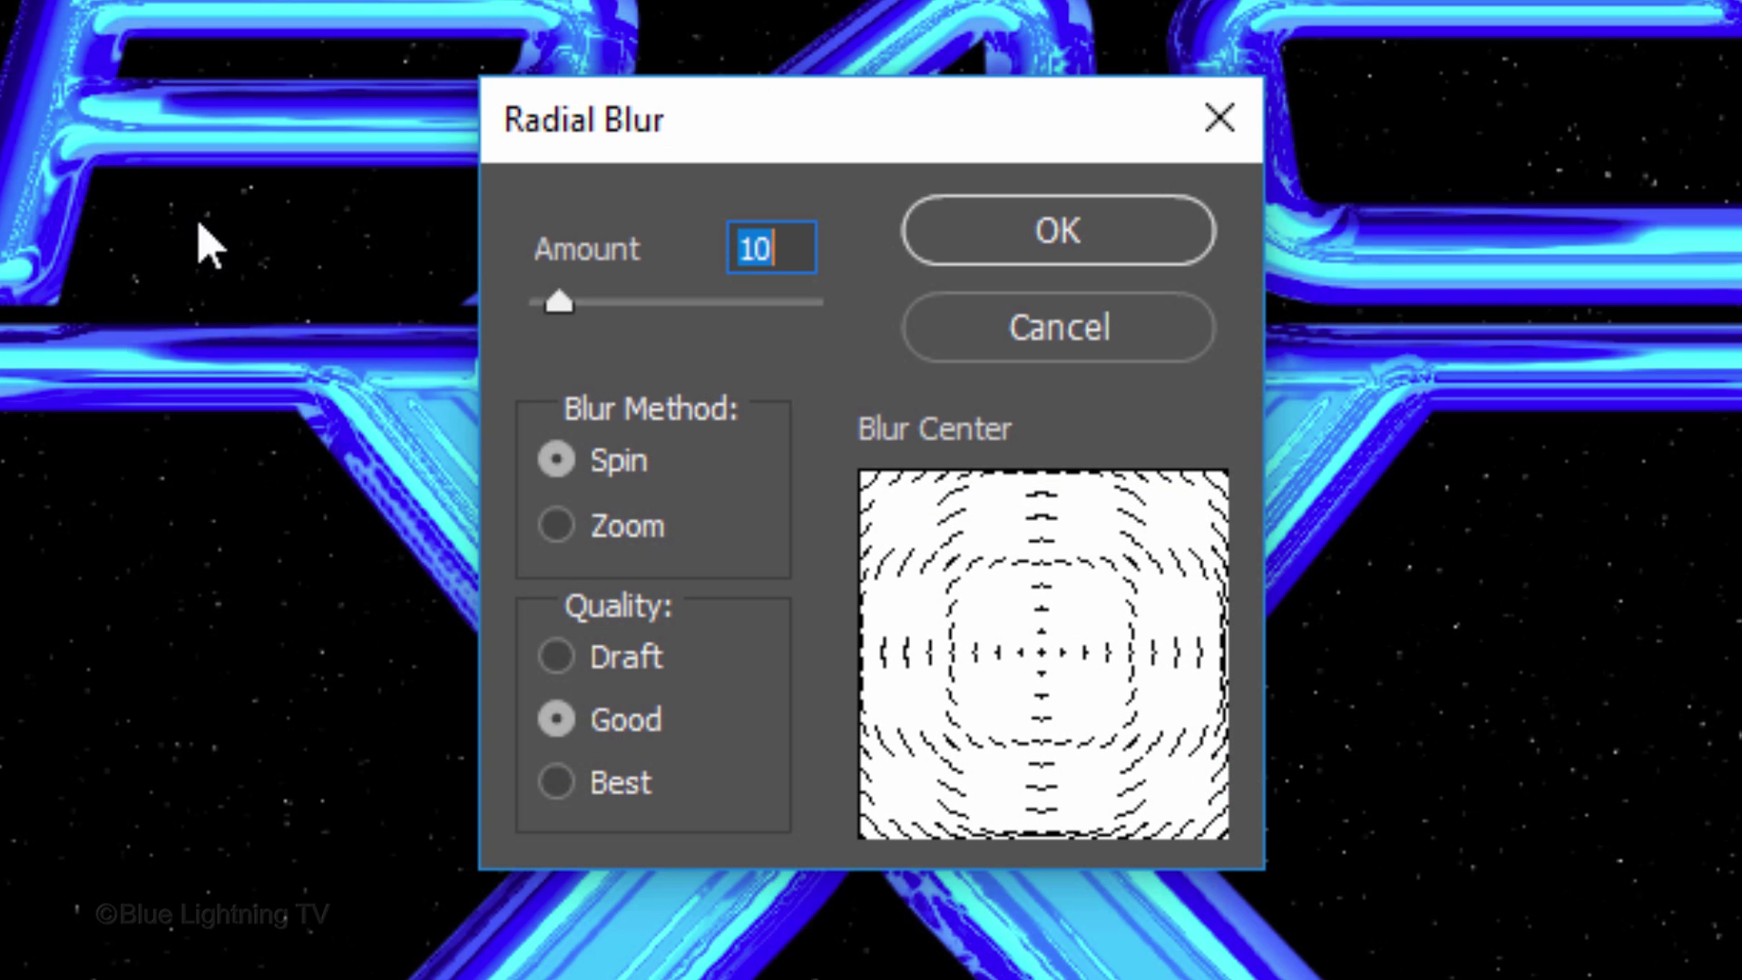
{"action": "left_click_drag", "start_coordinate": [549, 295], "coordinate": [849, 313]}
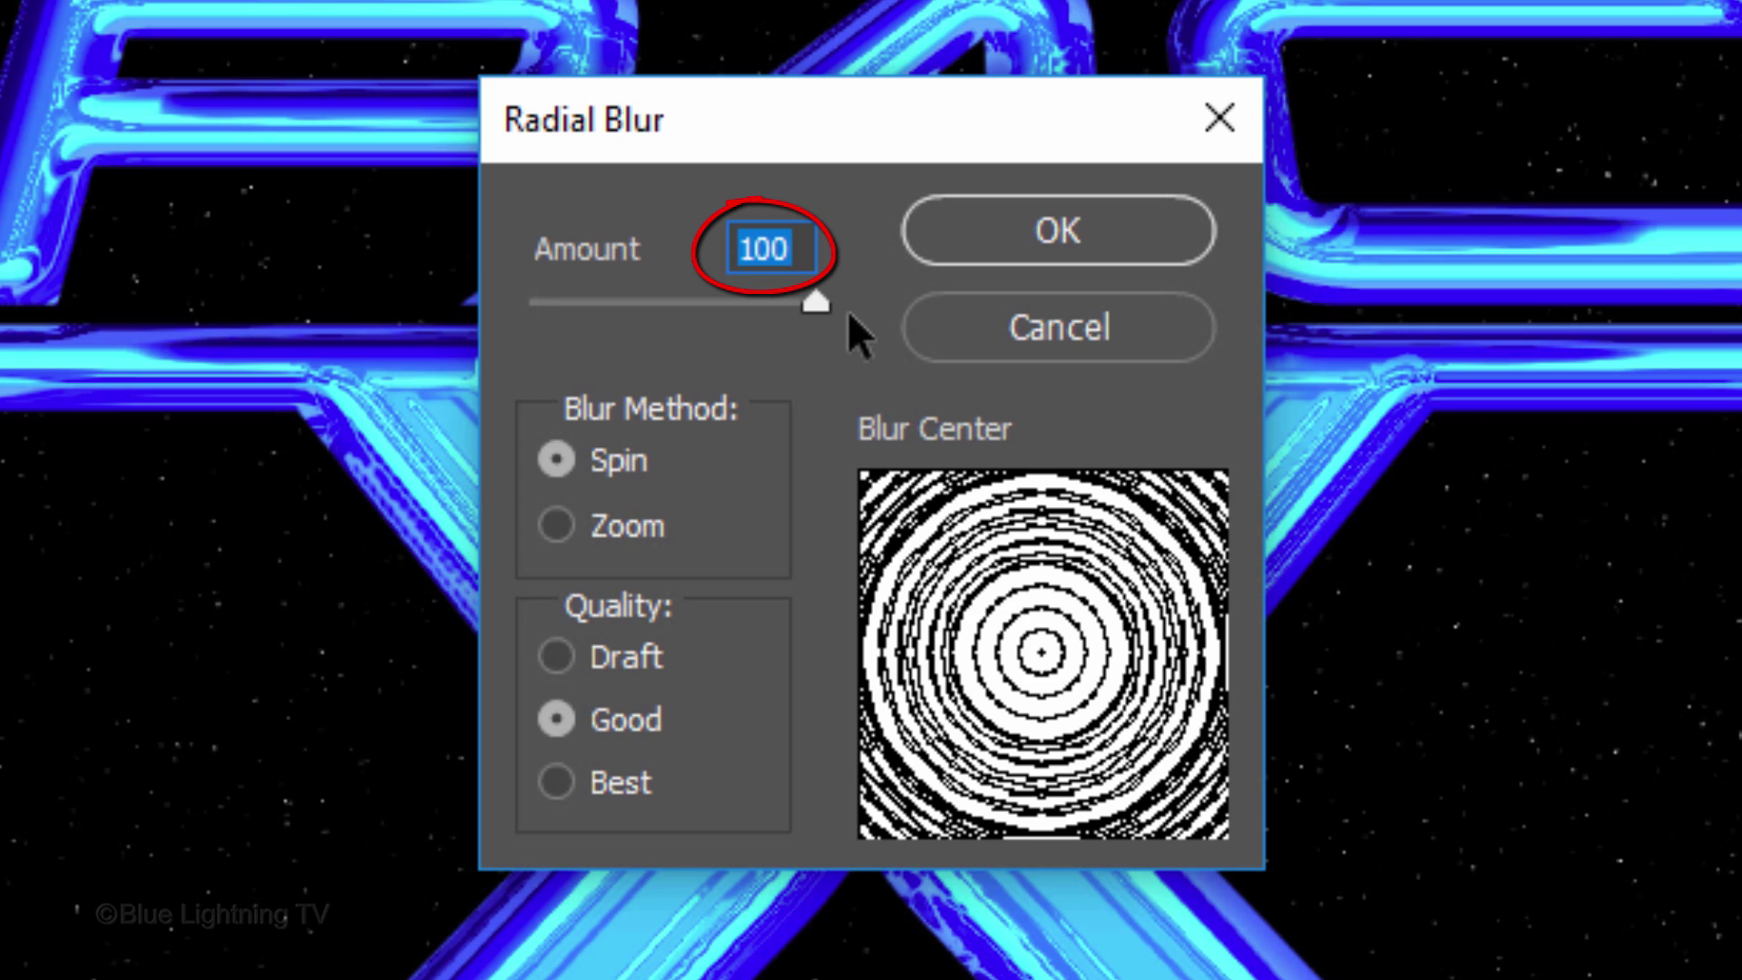
{"action": "left_click", "coordinate": [558, 524]}
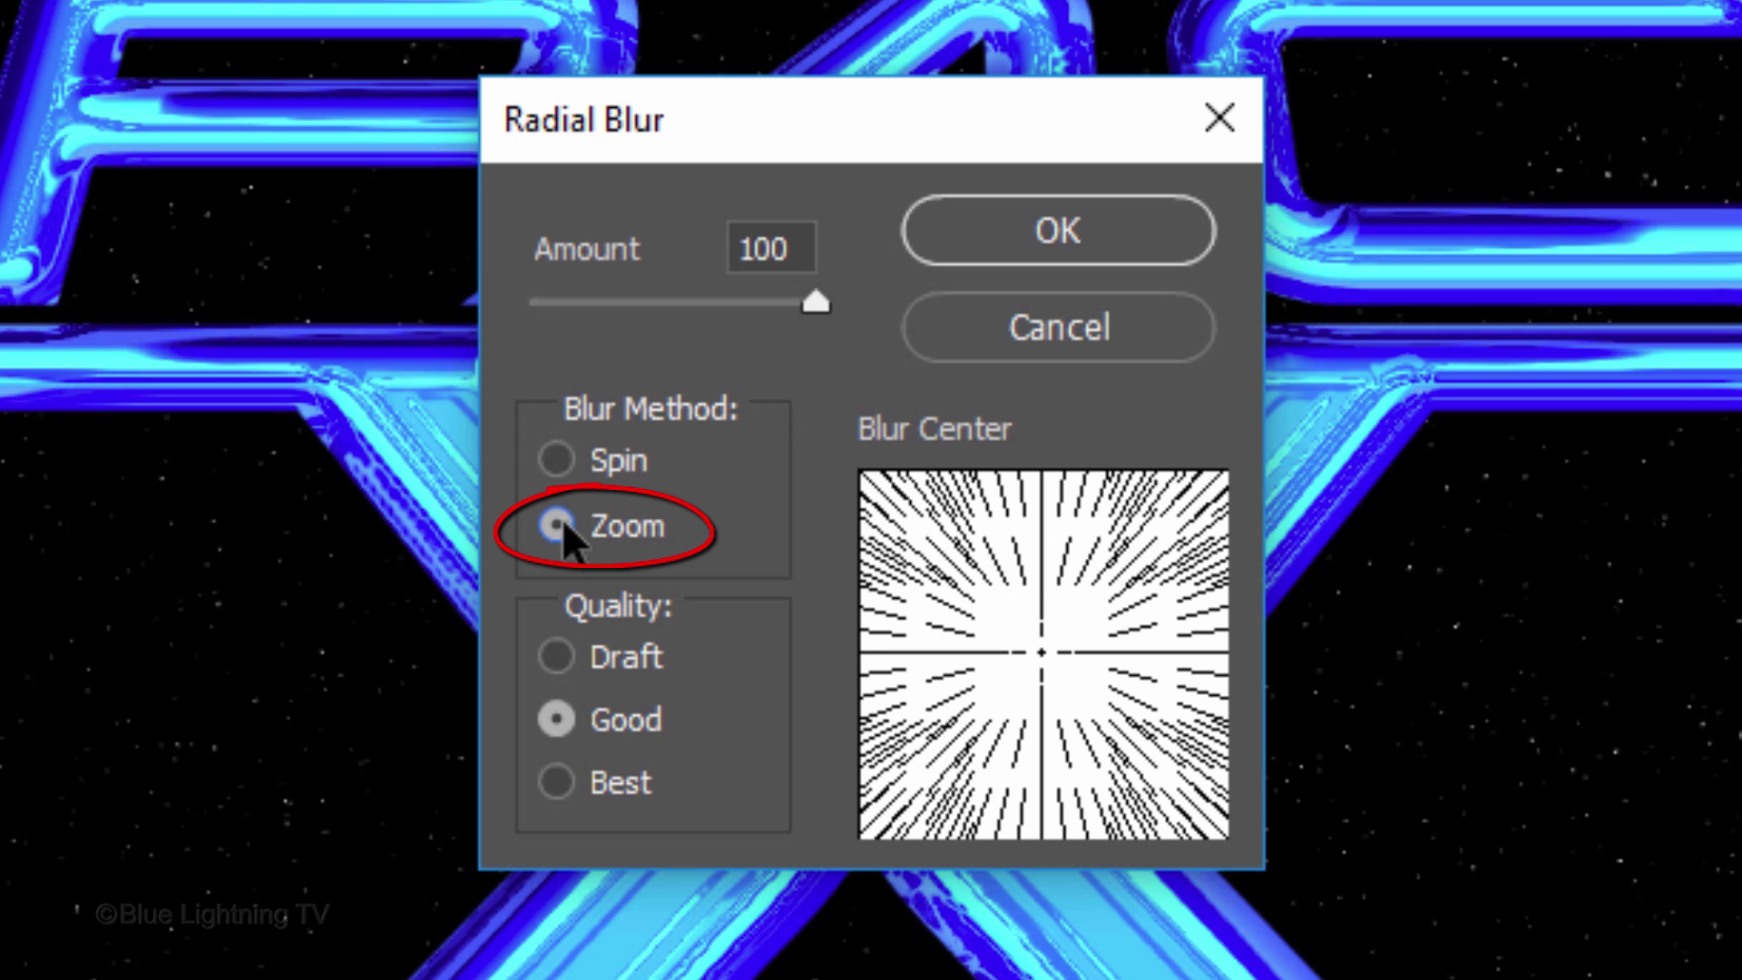
{"action": "left_click", "coordinate": [555, 782]}
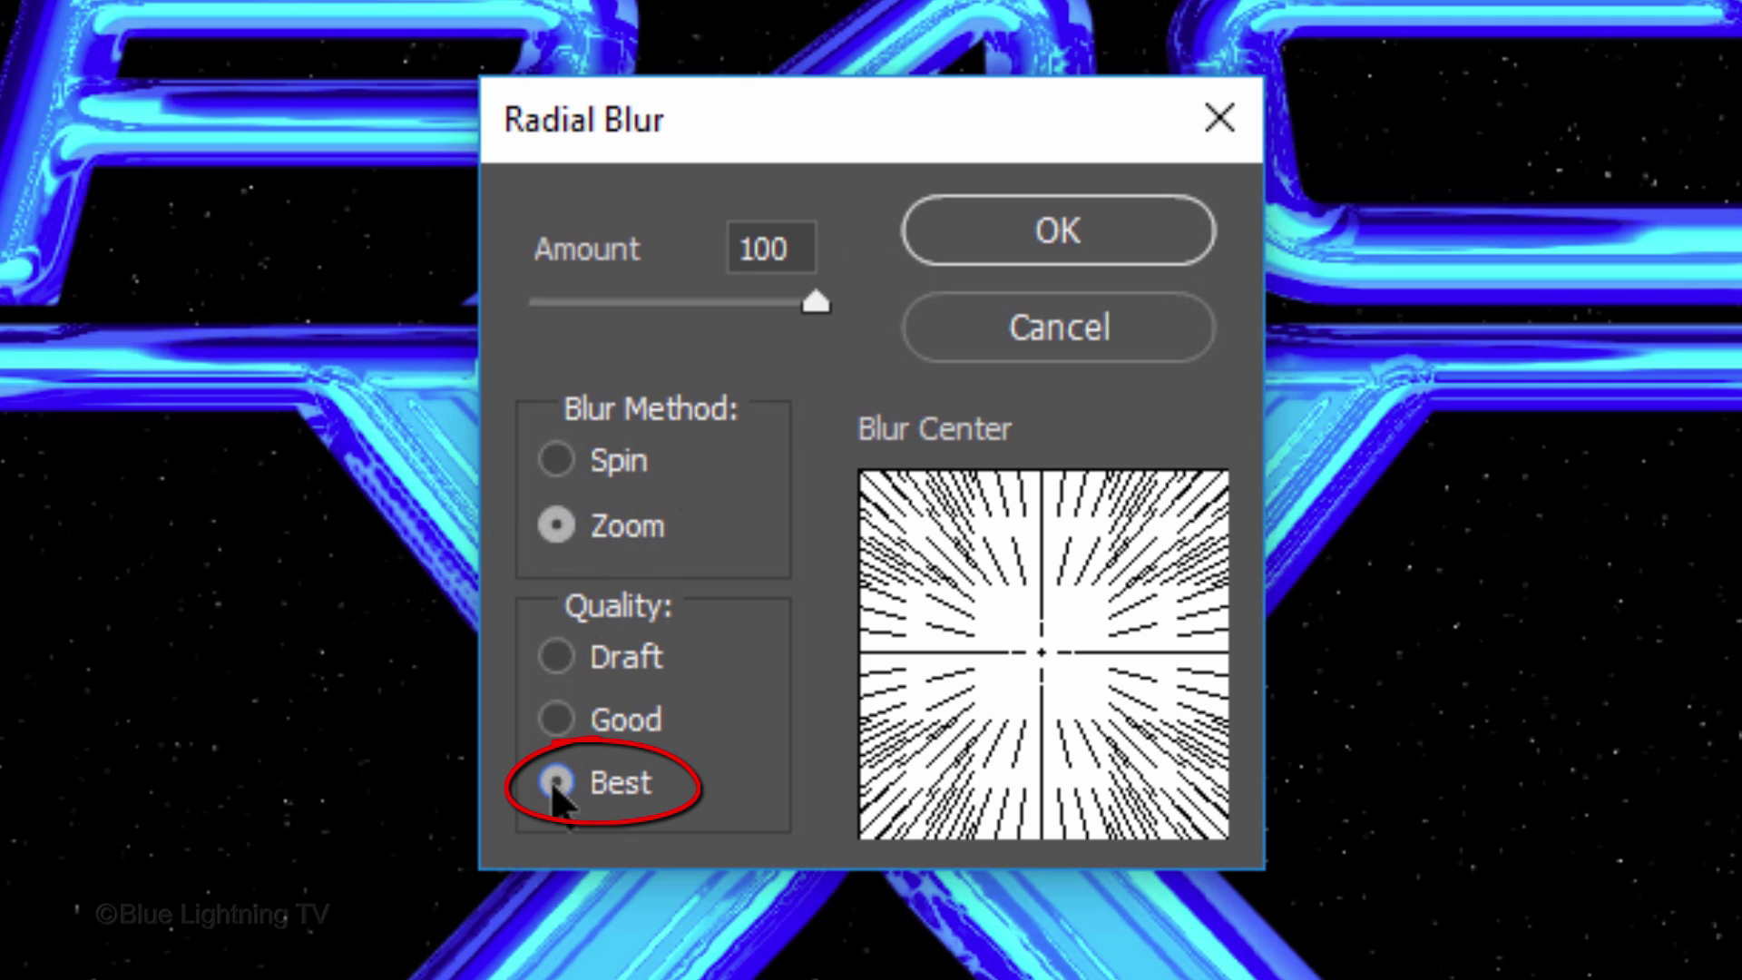
{"action": "left_click", "coordinate": [1037, 681]}
{"action": "left_click_drag", "start_coordinate": [1040, 691], "coordinate": [1043, 737]}
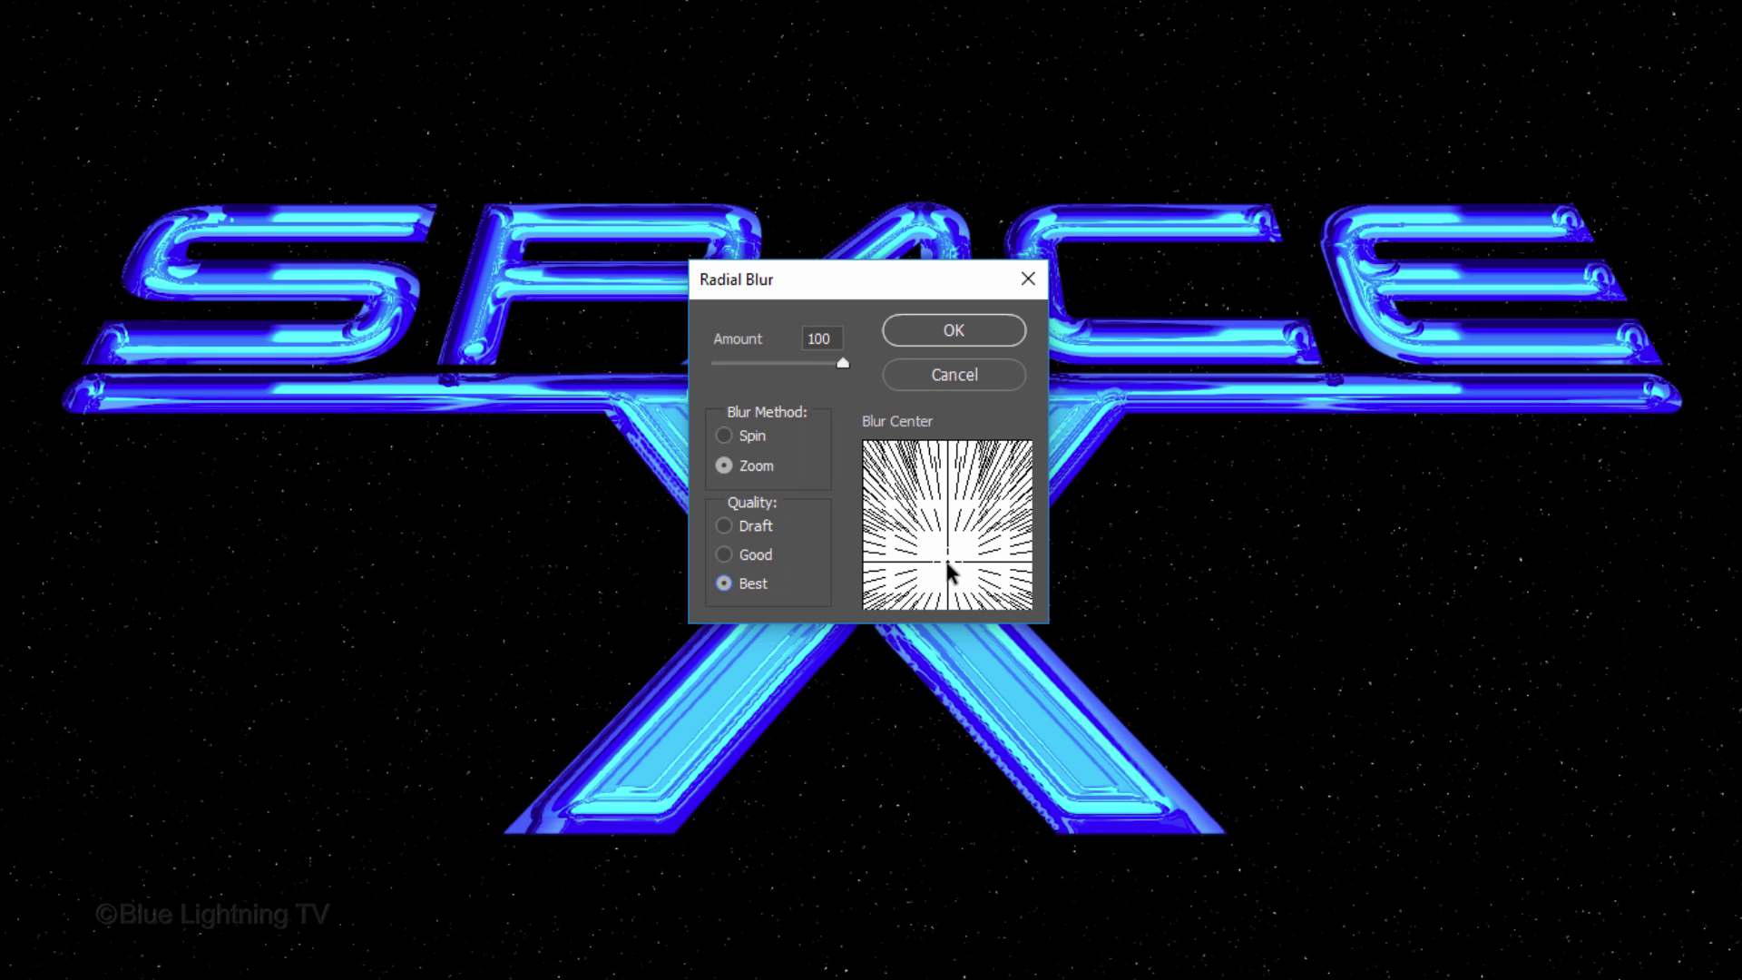
{"action": "left_click", "coordinate": [953, 334]}
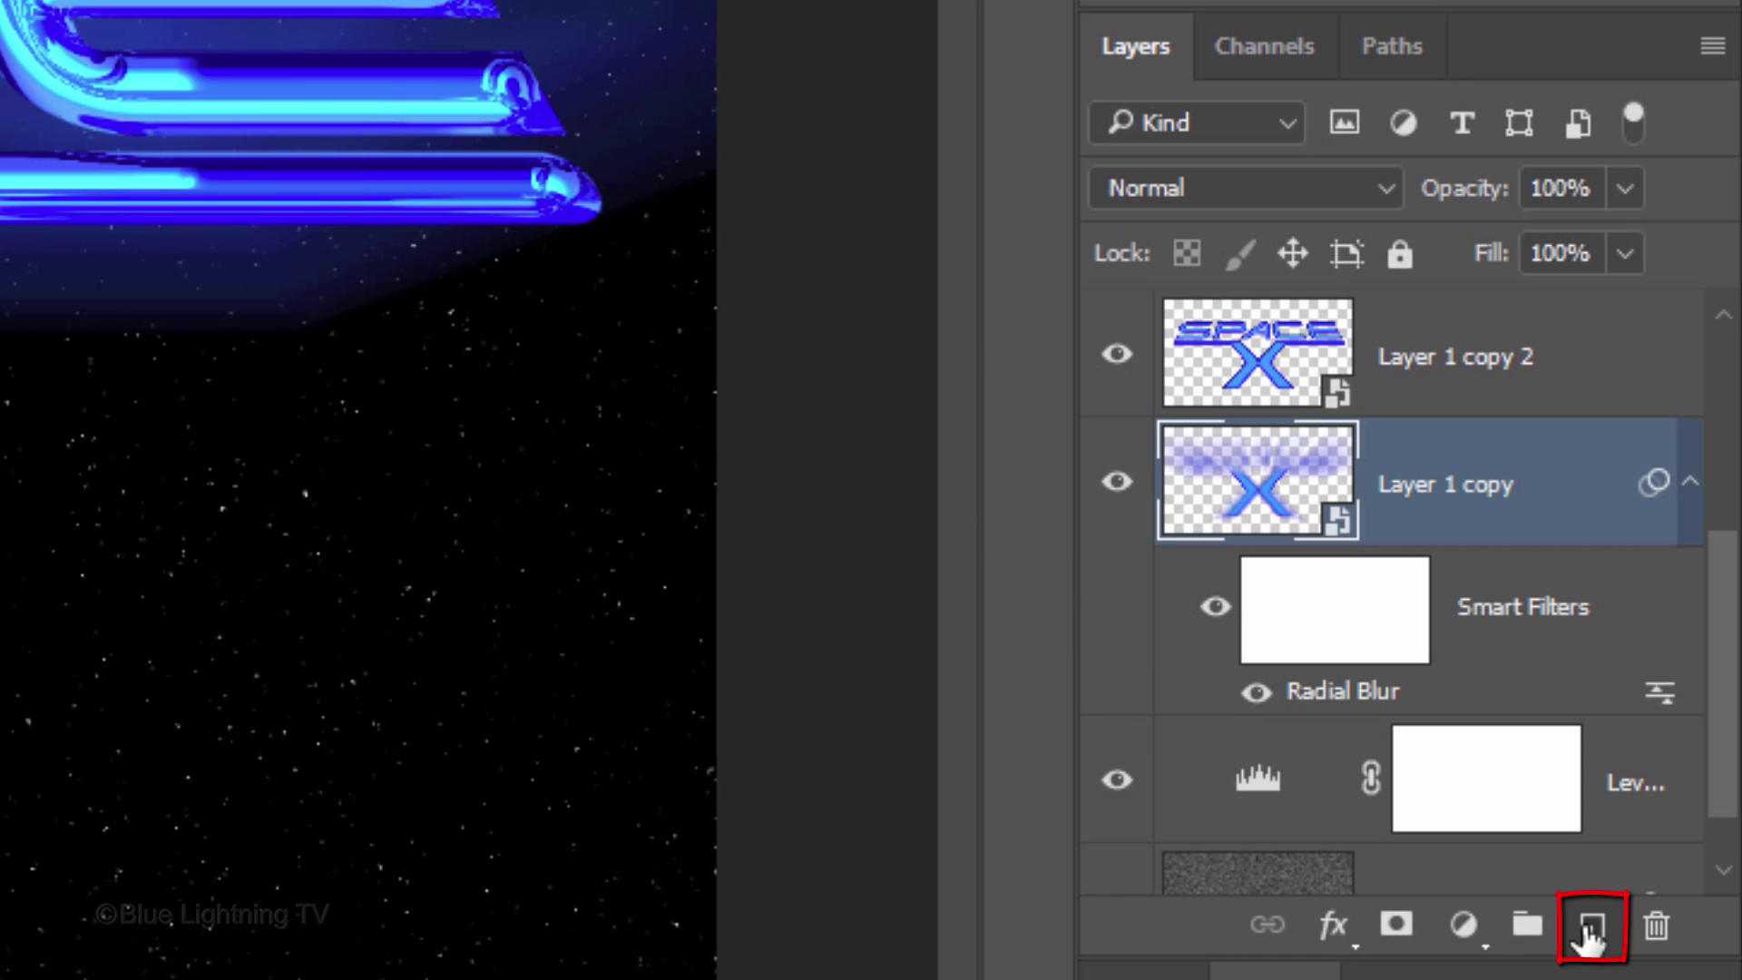
Add a new layer above Layer 1 copy, fill it with black and set its blend mode to Screen.
{"action": "left_click", "coordinate": [1590, 930]}
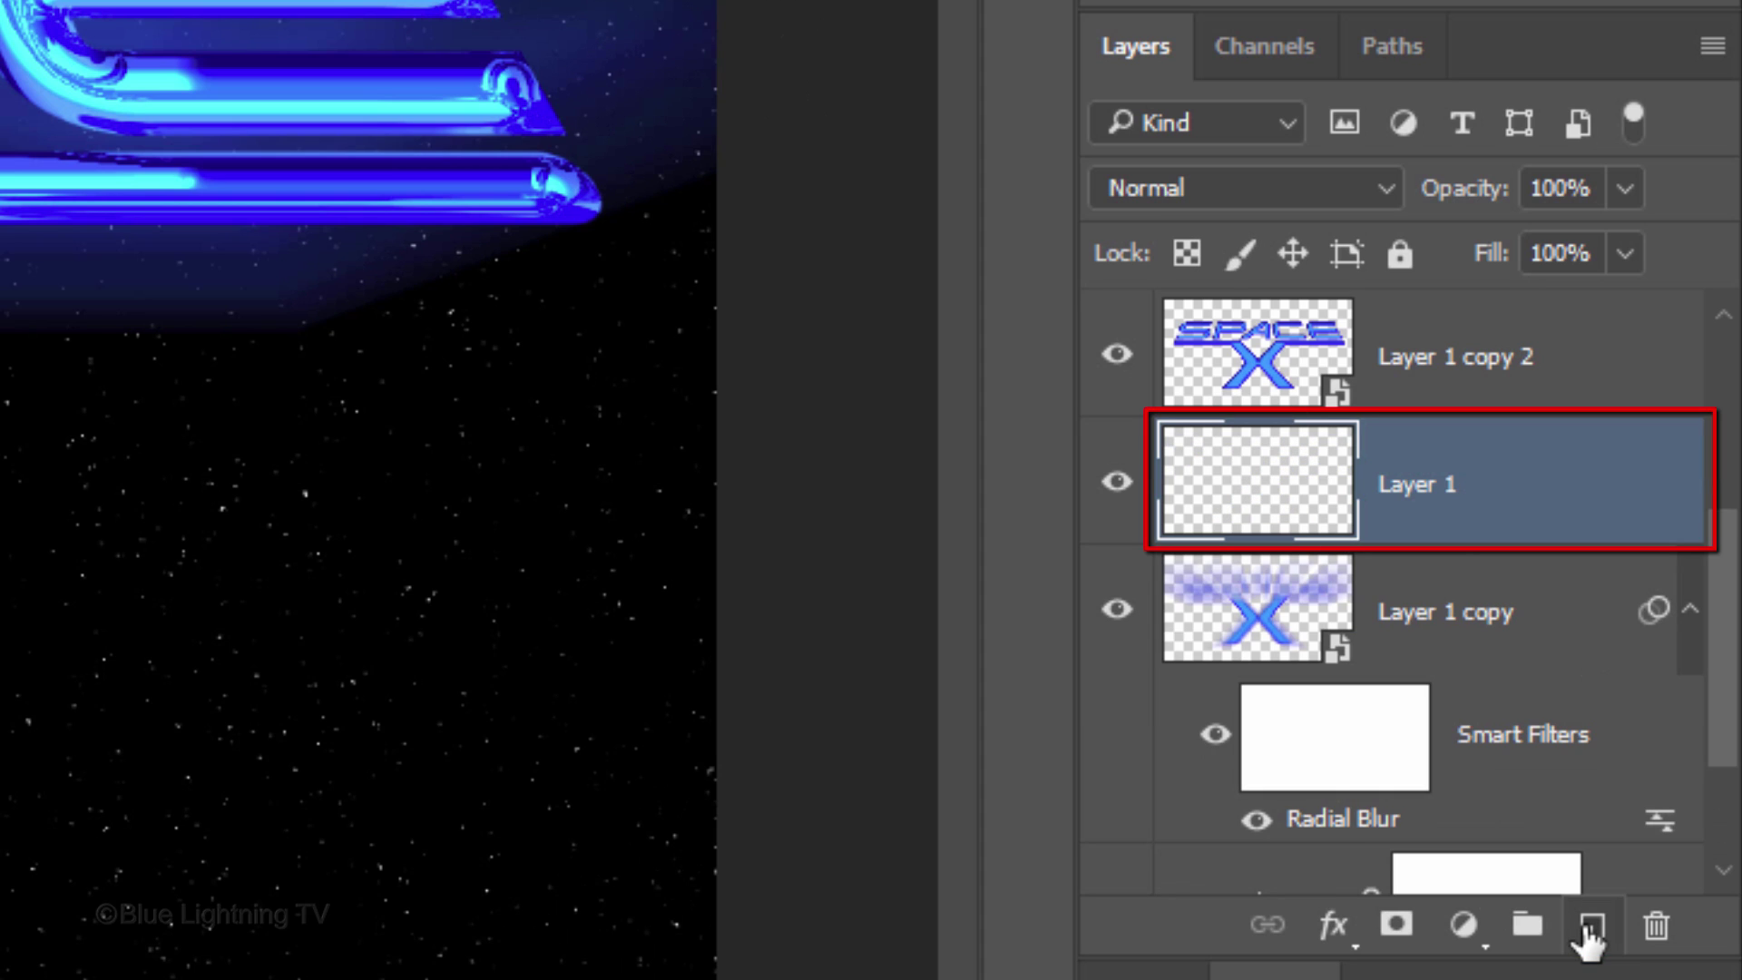
{"action": "key", "text": "alt+Delete"}
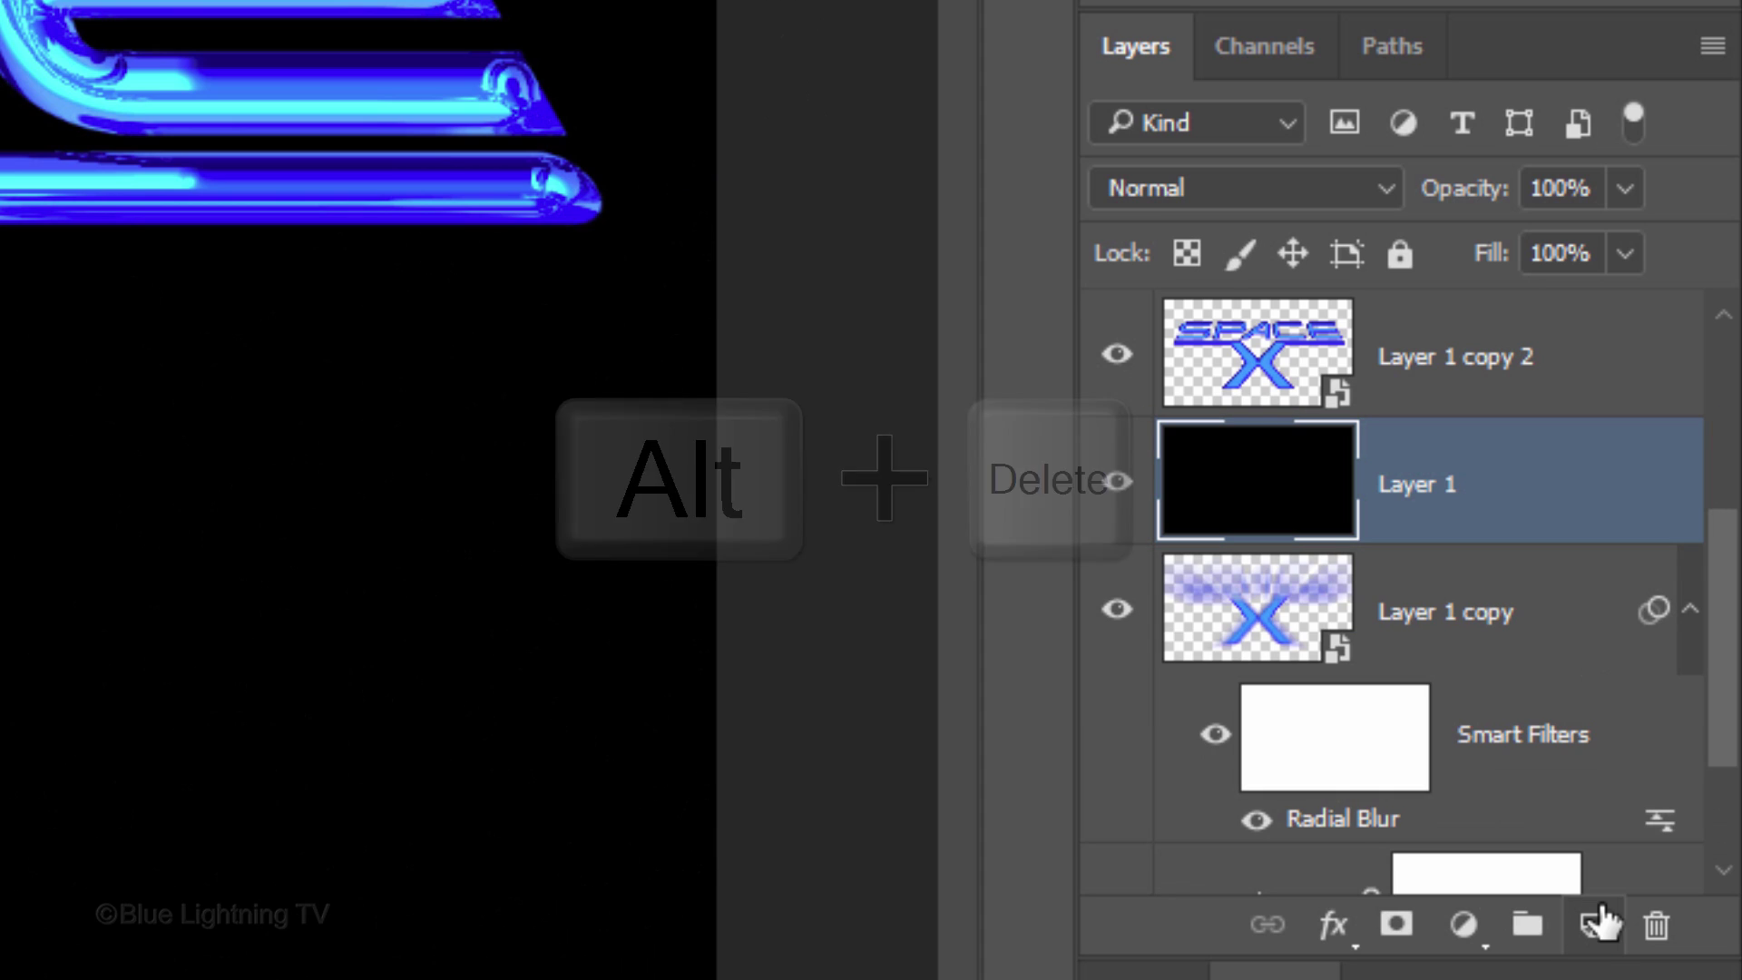
{"action": "left_click", "coordinate": [1270, 191]}
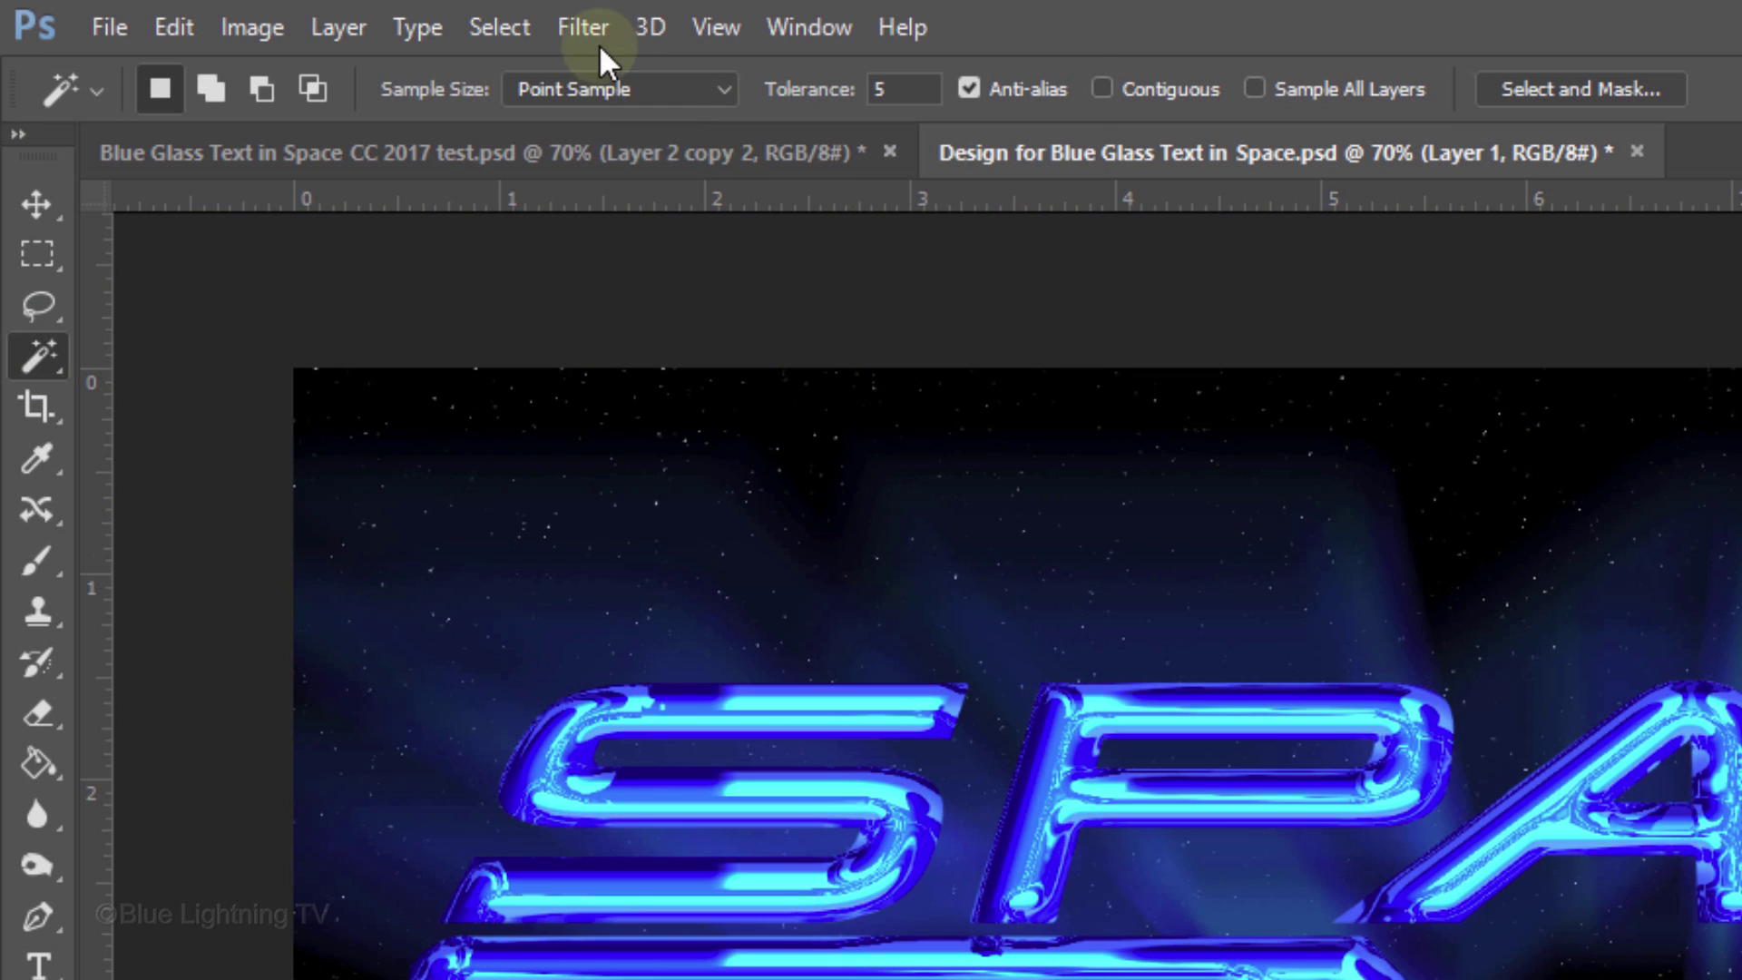
Render a 50-300mm Zoom Lens Flare at 140% brightness on Layer 1, centered in the image's upper-left corner.
{"action": "left_click", "coordinate": [583, 27]}
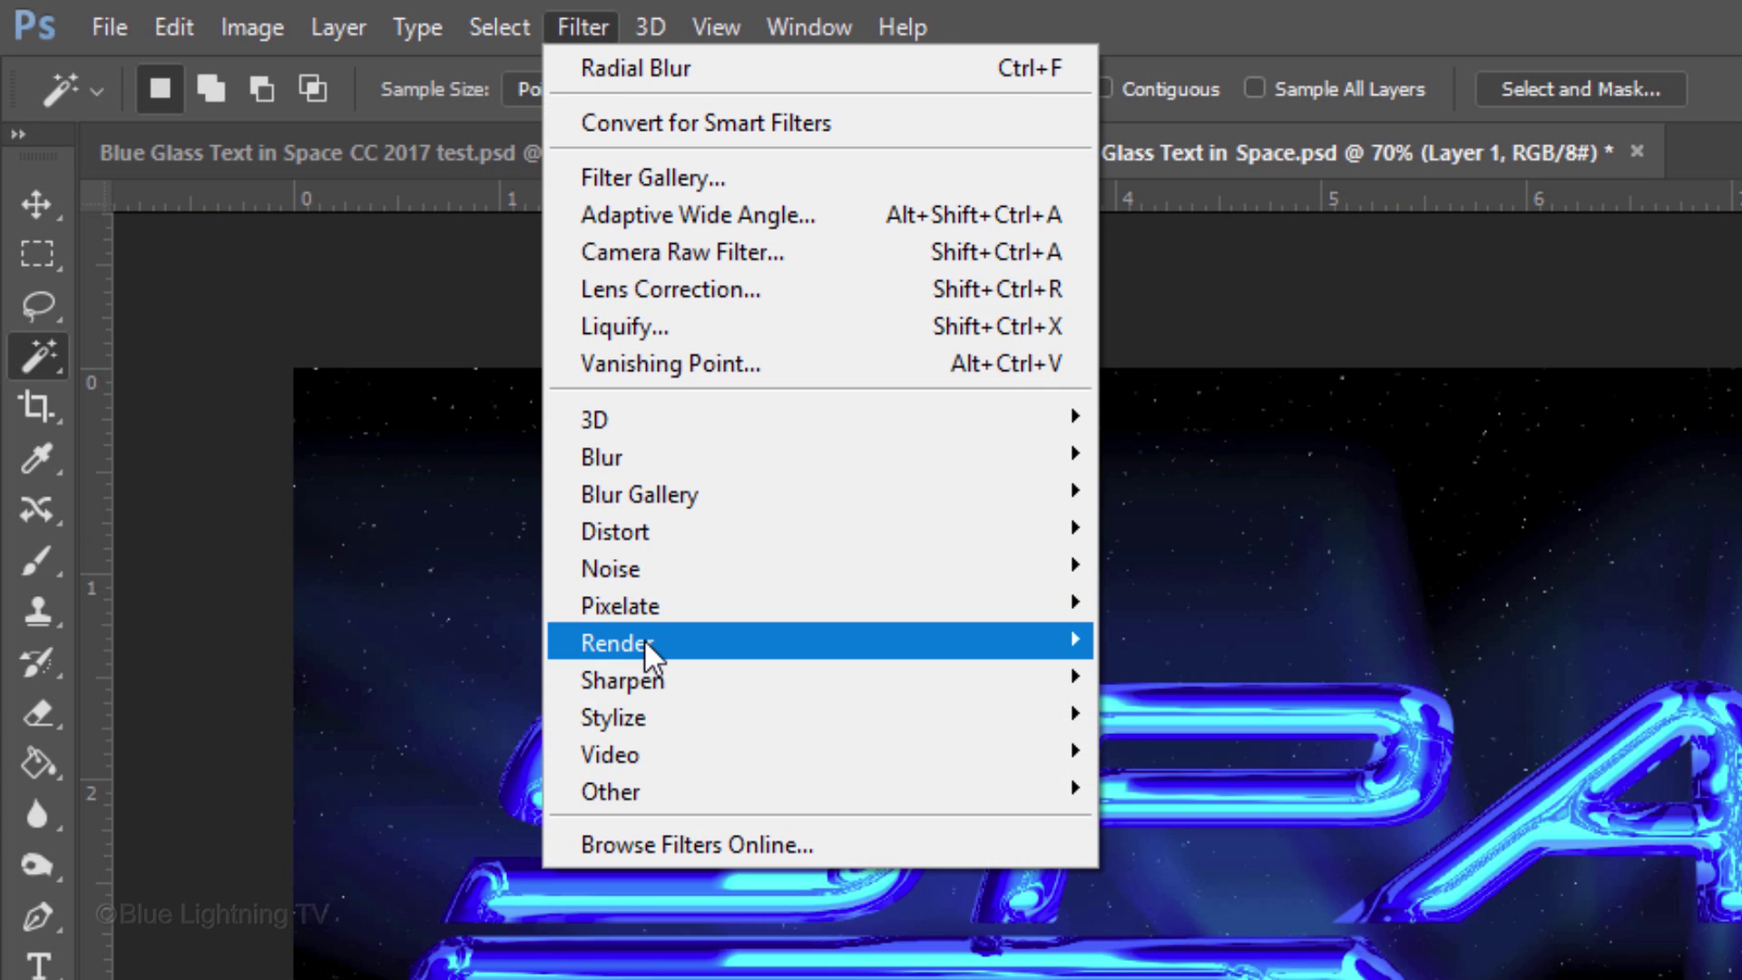
{"action": "mouse_move", "coordinate": [644, 640]}
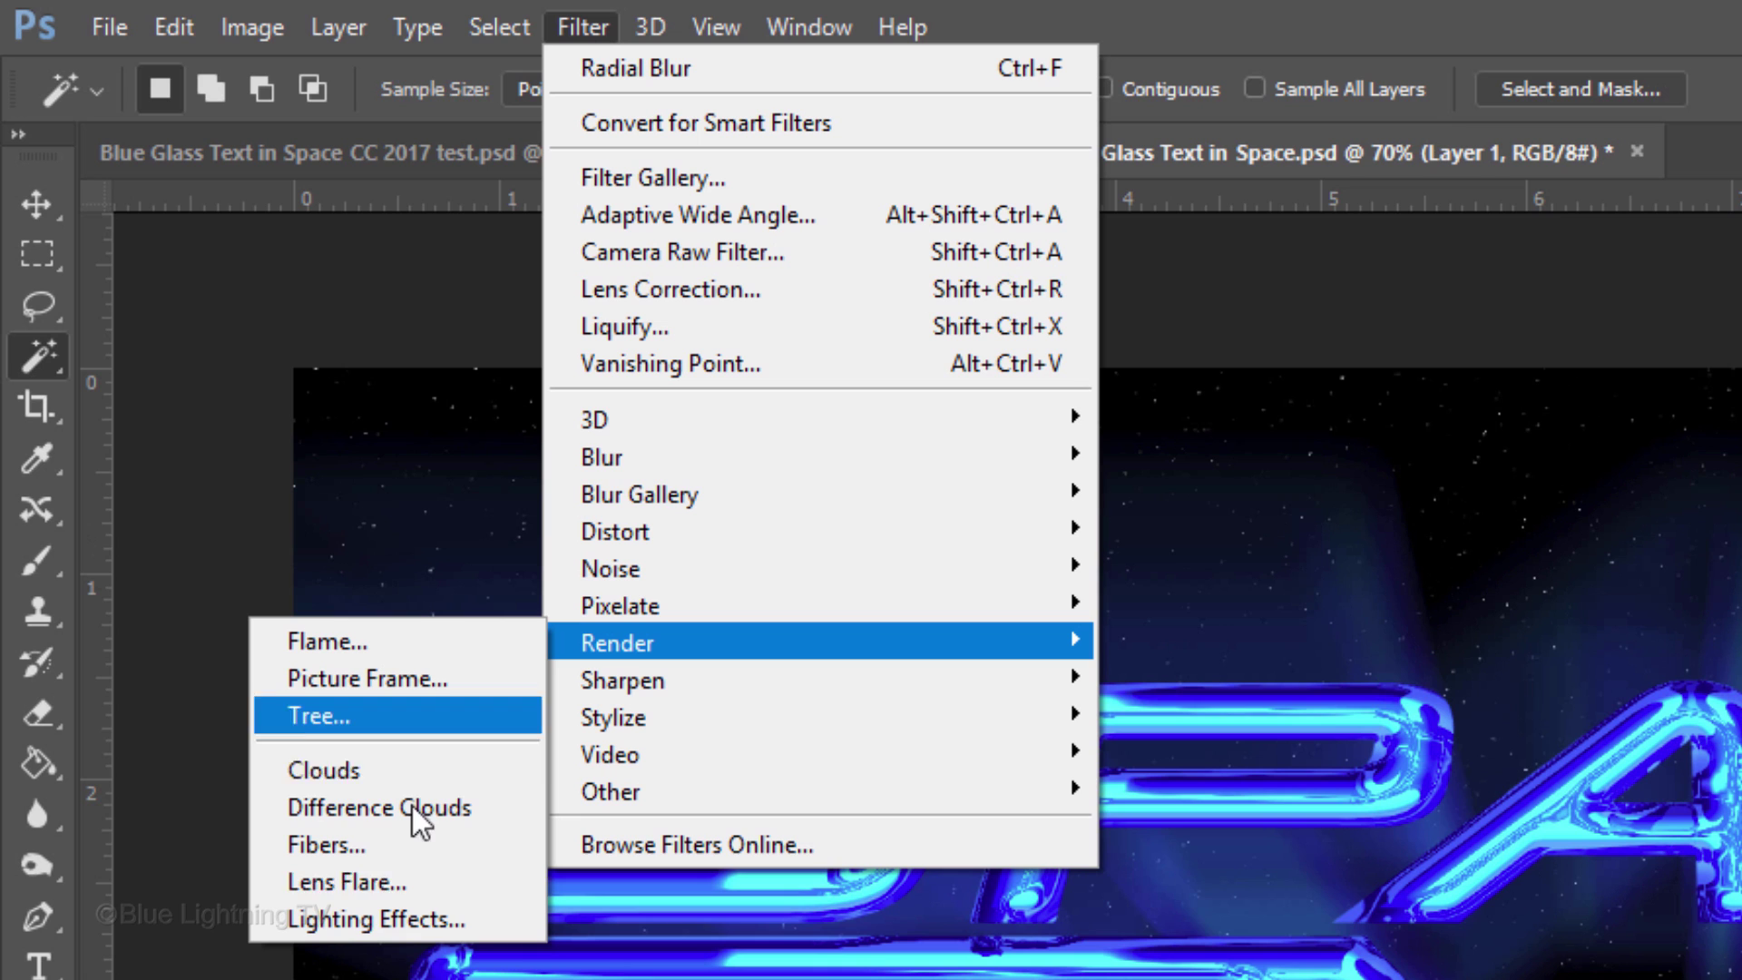
{"action": "left_click", "coordinate": [402, 874]}
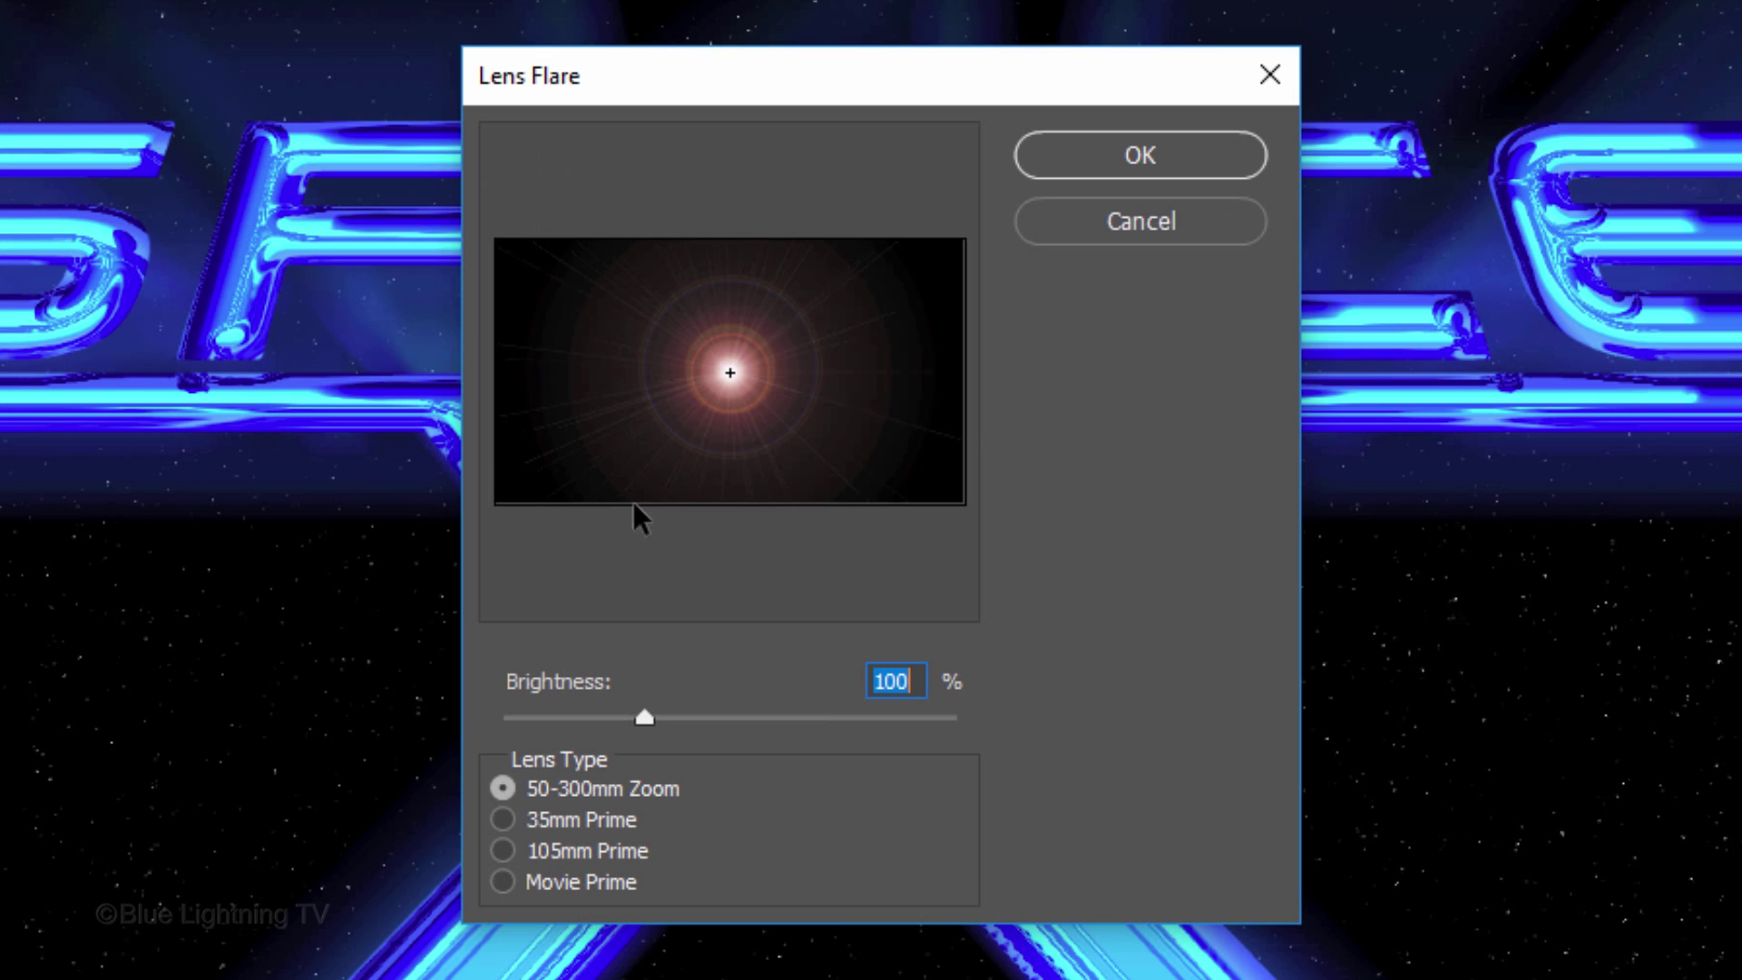
{"action": "type", "text": "140"}
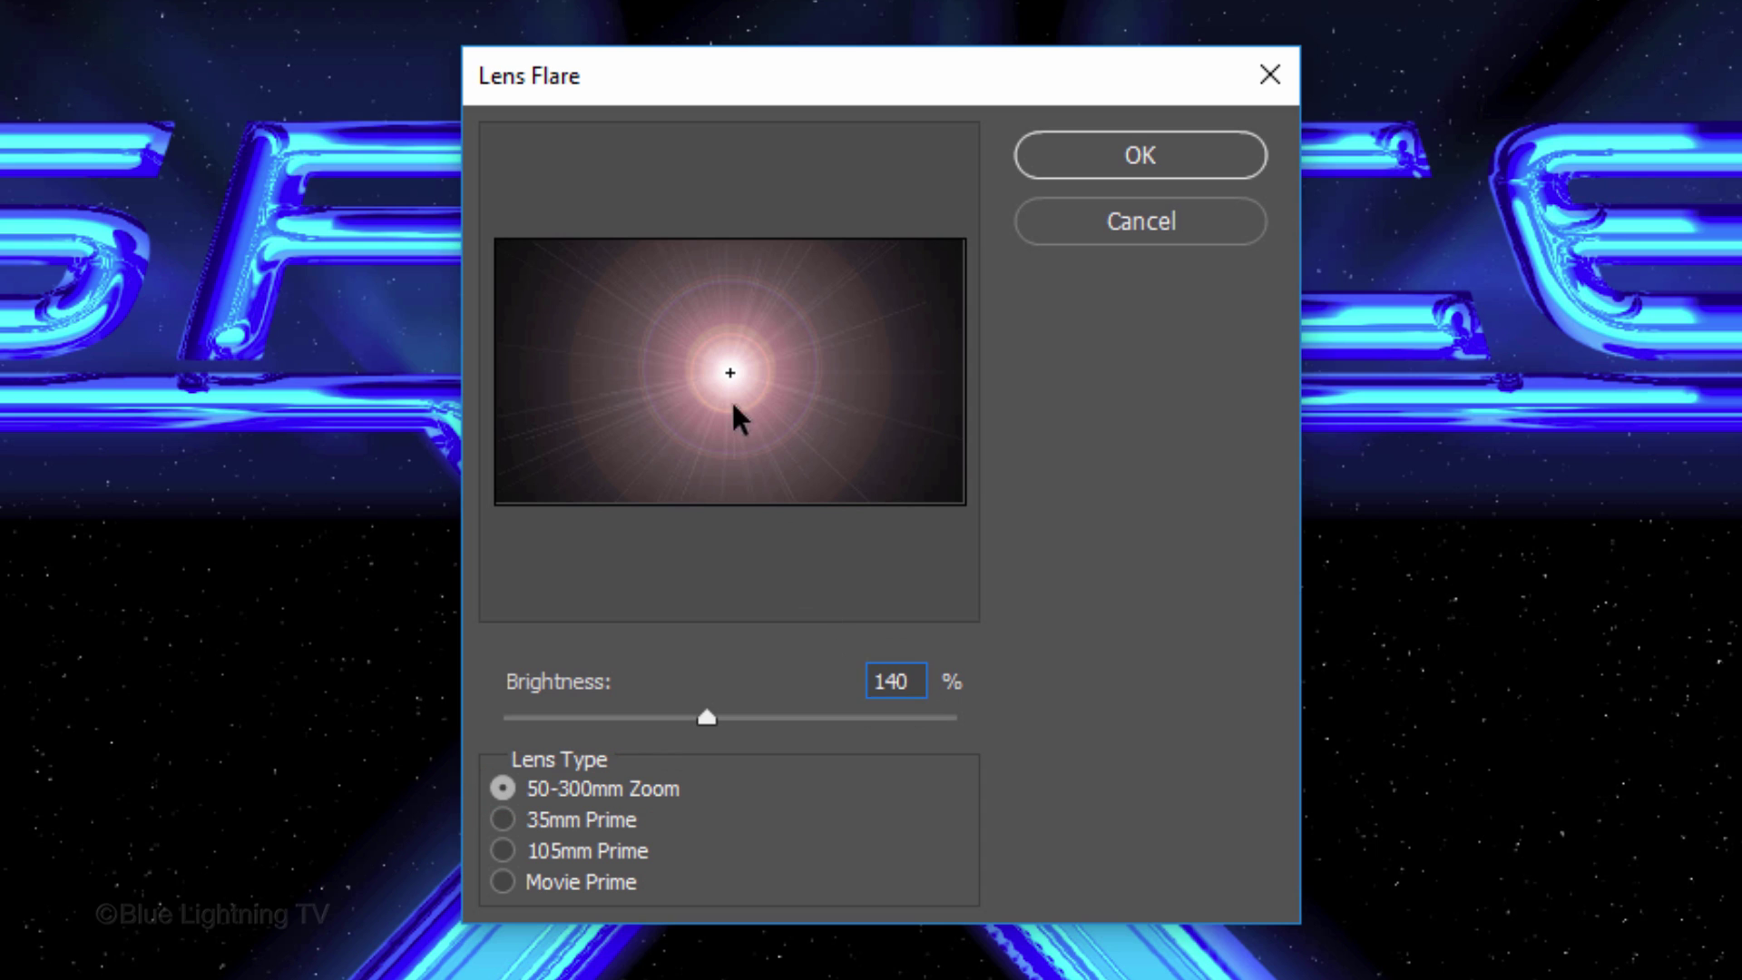
{"action": "left_click_drag", "start_coordinate": [707, 359], "coordinate": [504, 249]}
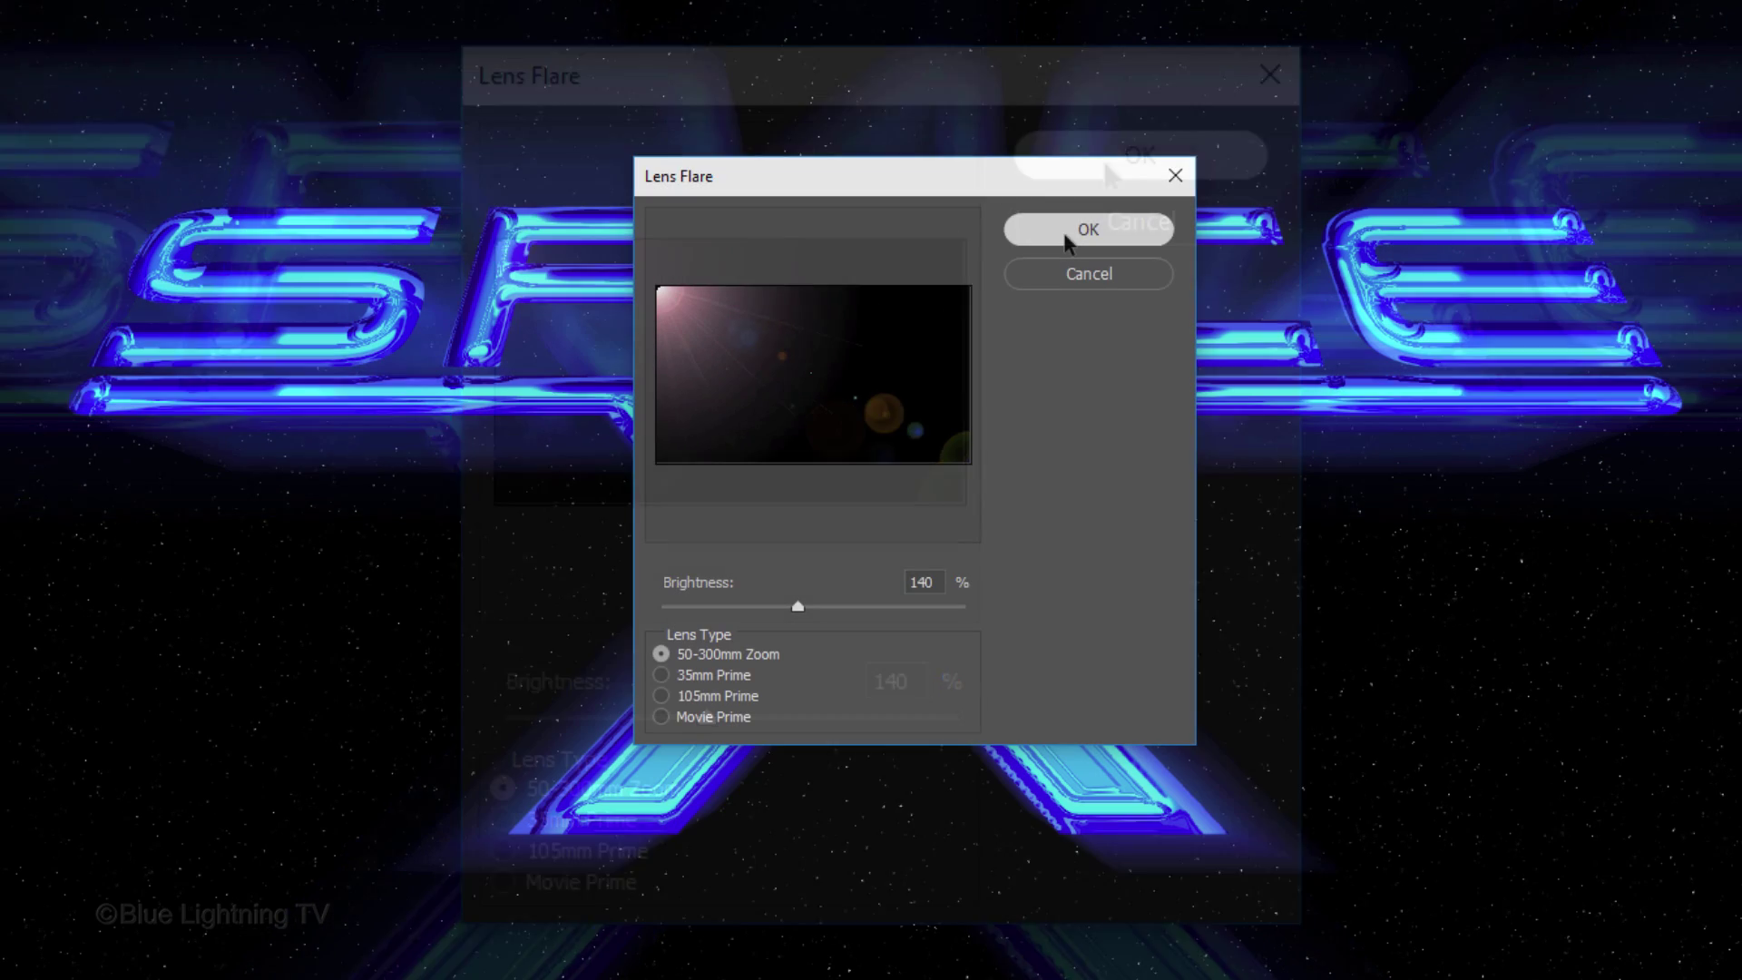
{"action": "left_click", "coordinate": [1109, 173]}
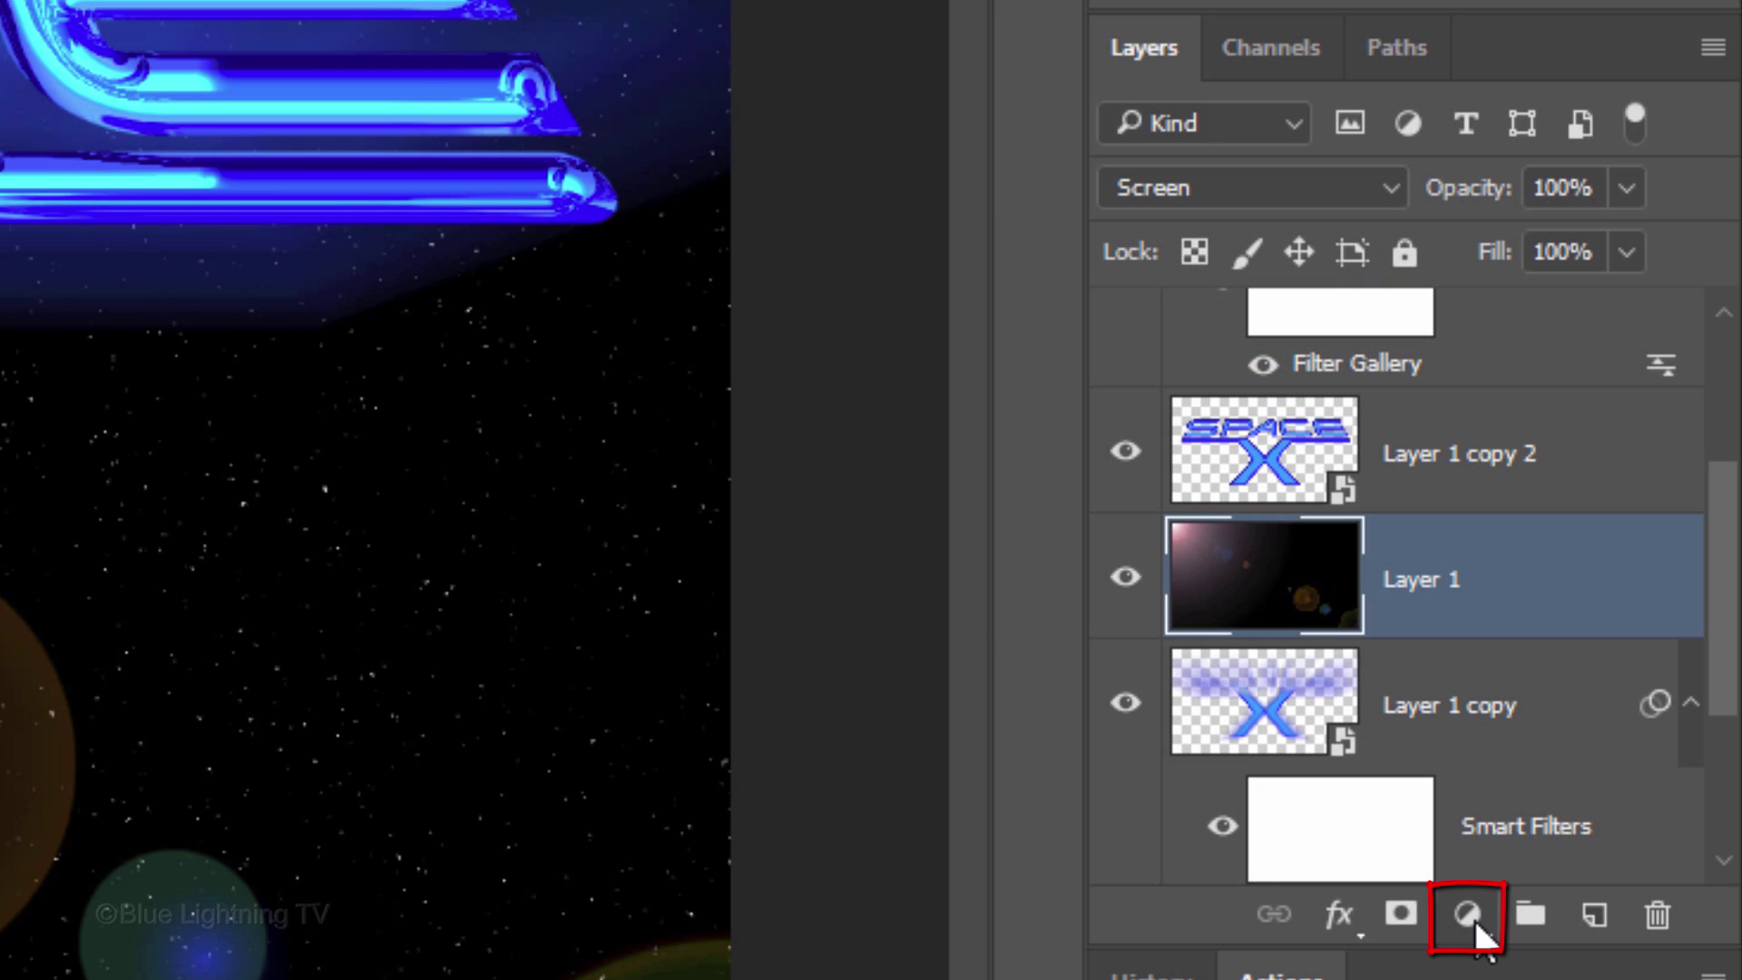
Add a Hue/Saturation adjustment layer above Layer 1 with Colorize enabled, Hue 228 and Saturation at its maximum.
{"action": "left_click", "coordinate": [1469, 916]}
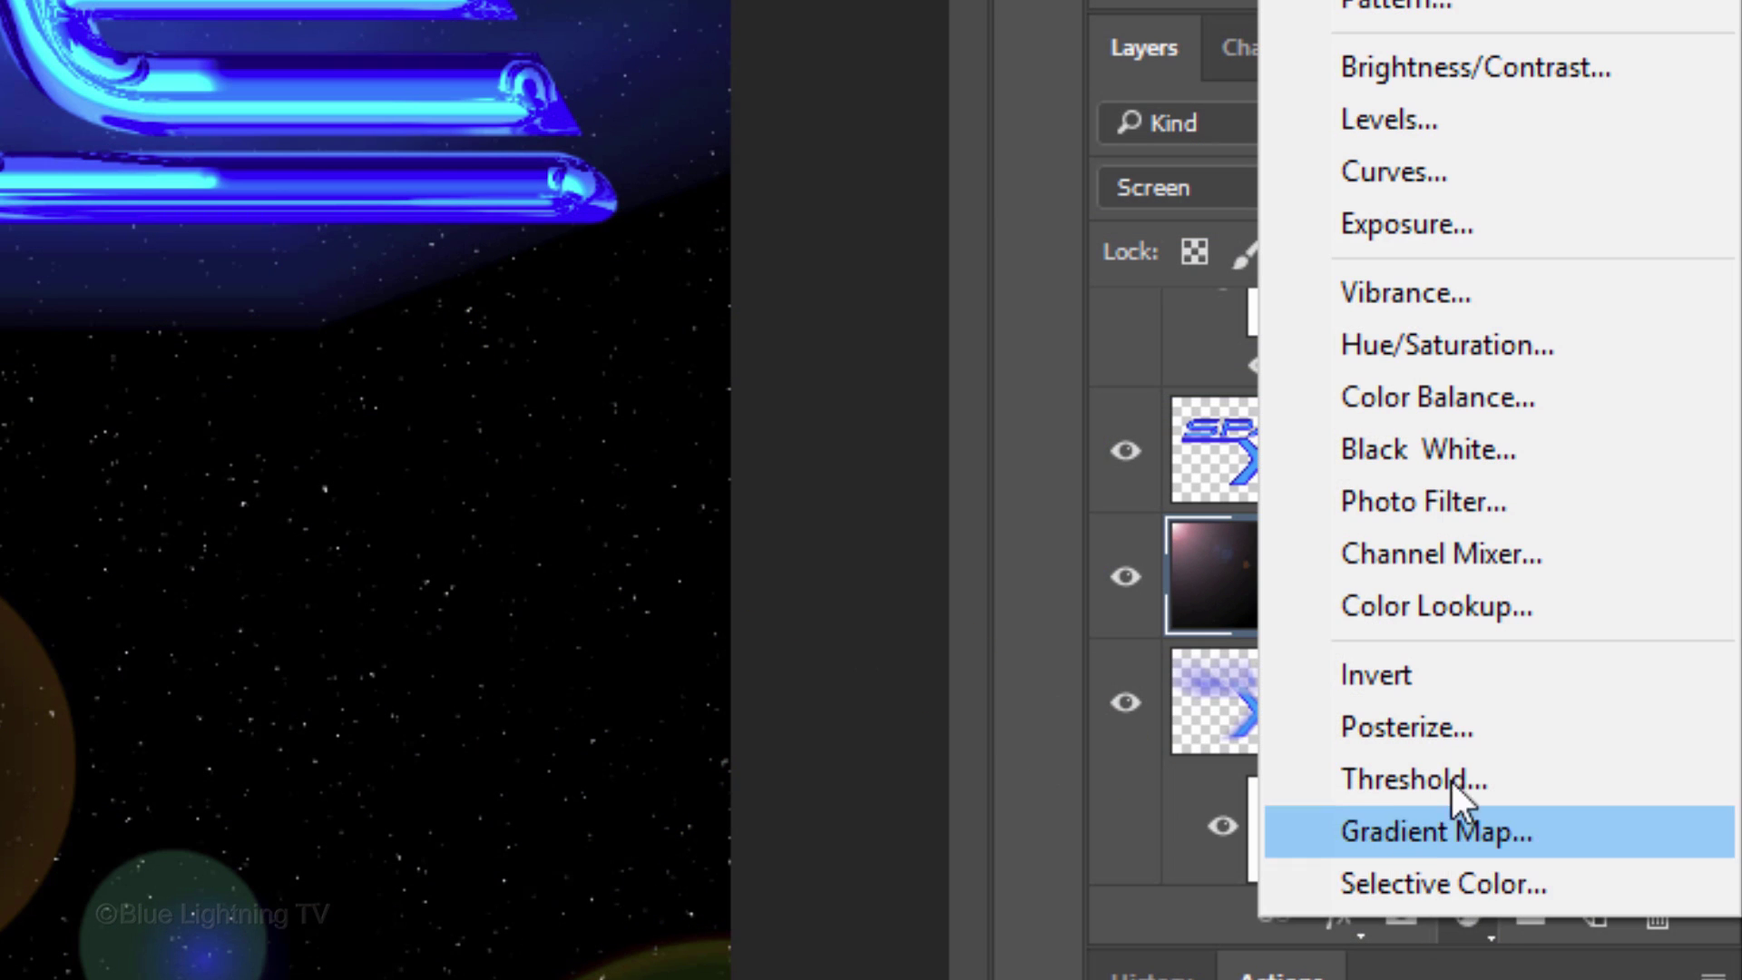
{"action": "left_click", "coordinate": [1451, 345]}
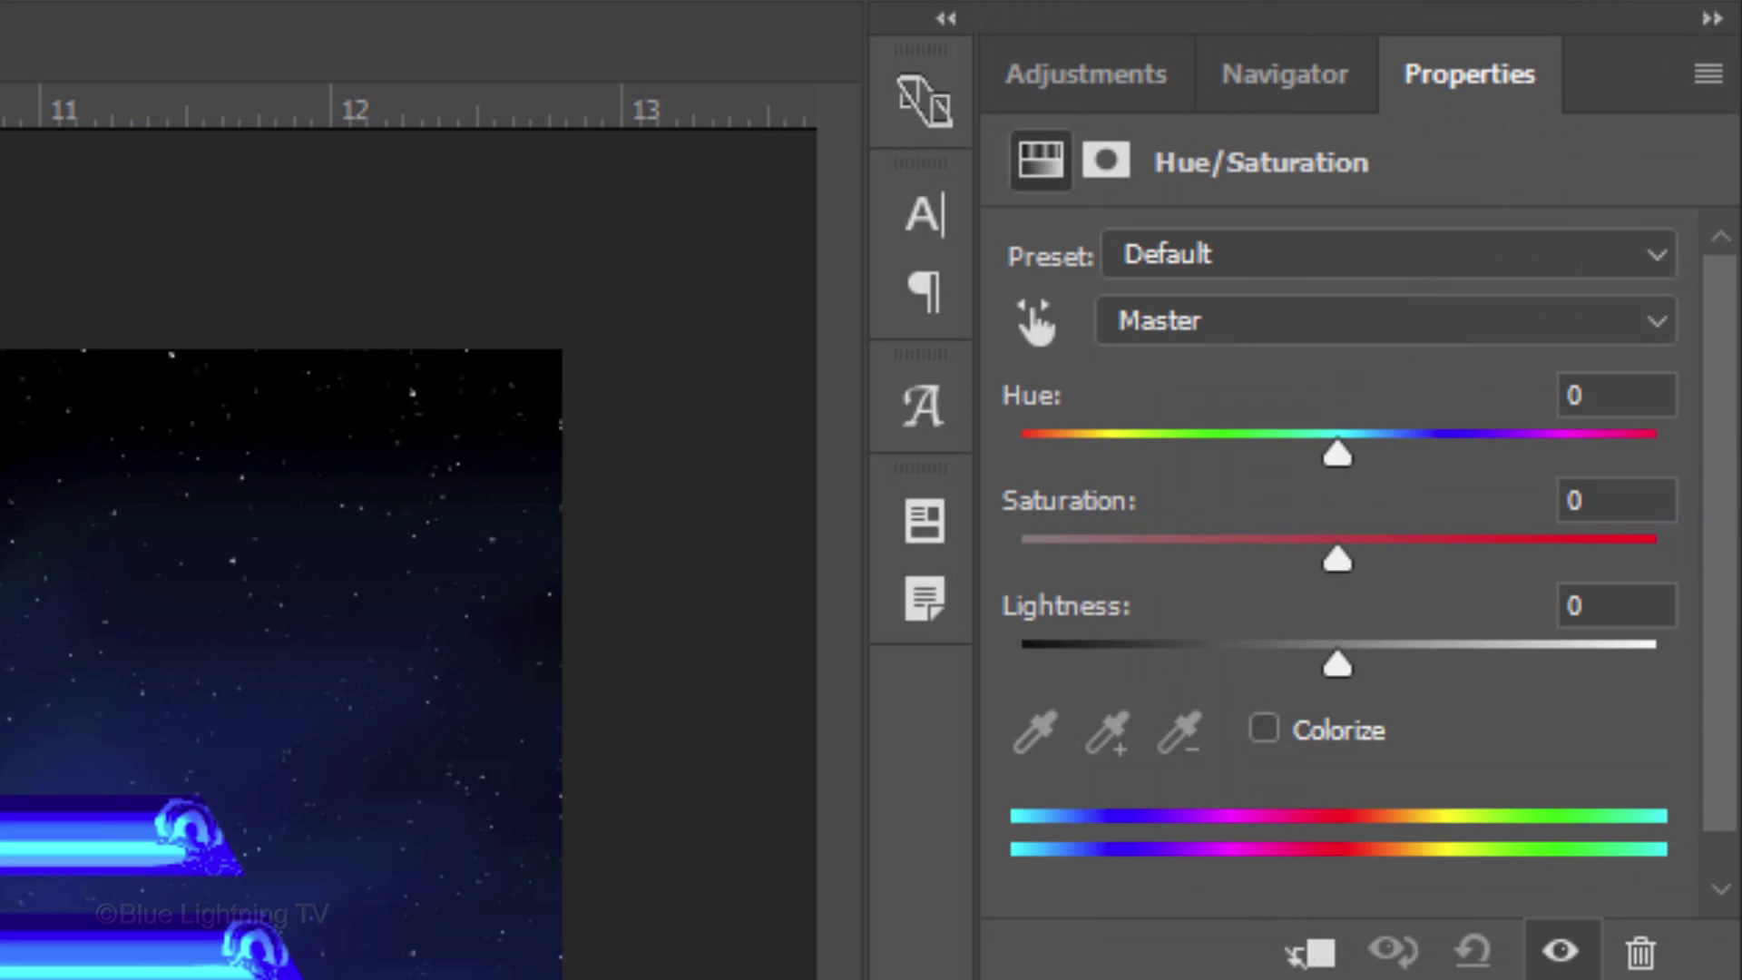
{"action": "left_click", "coordinate": [1263, 730]}
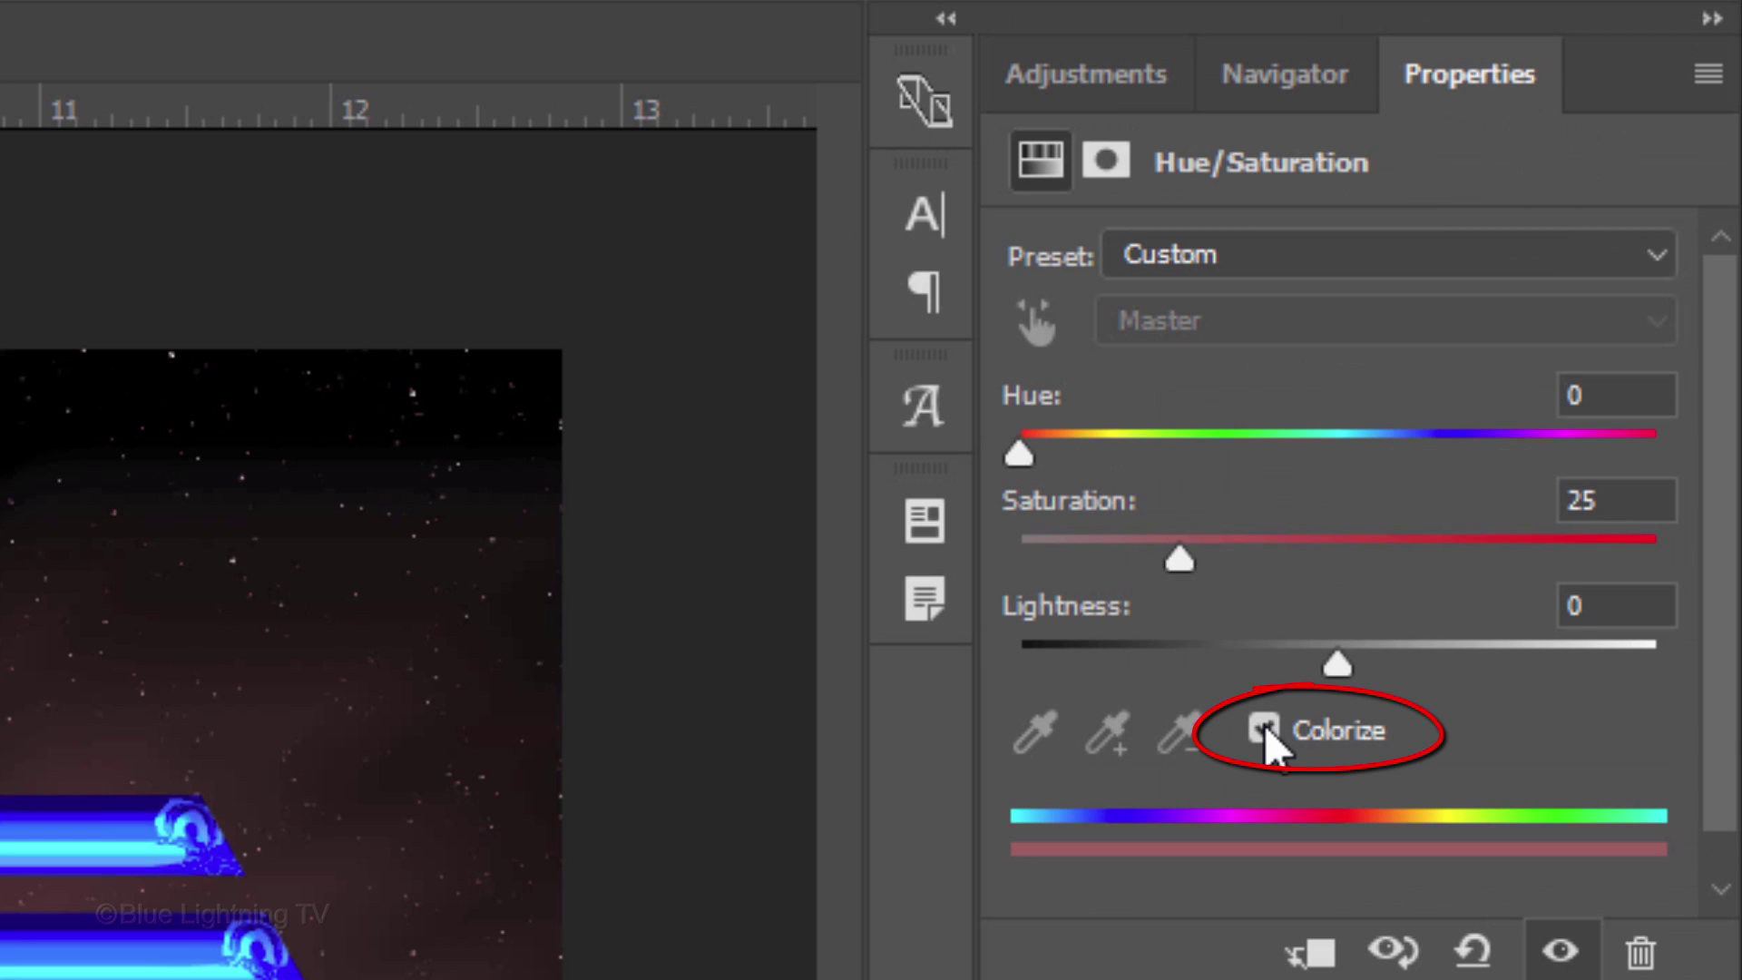
{"action": "left_click", "coordinate": [1614, 389]}
{"action": "type", "text": "22"}
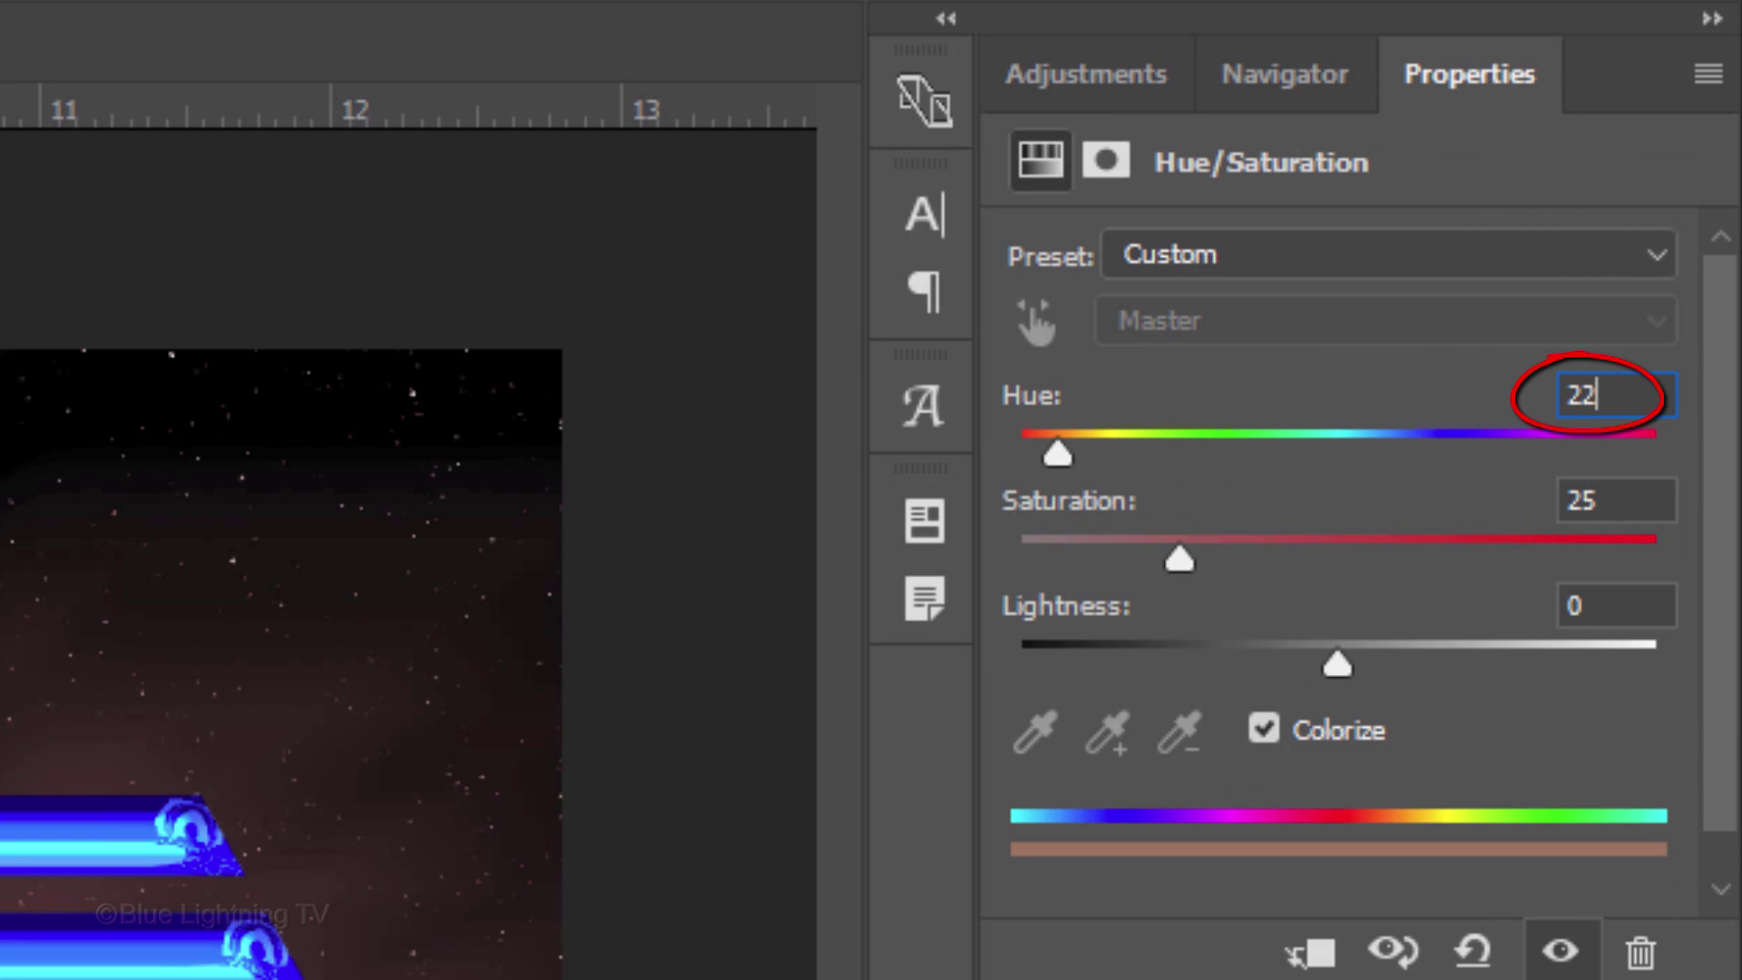
{"action": "type", "text": "8"}
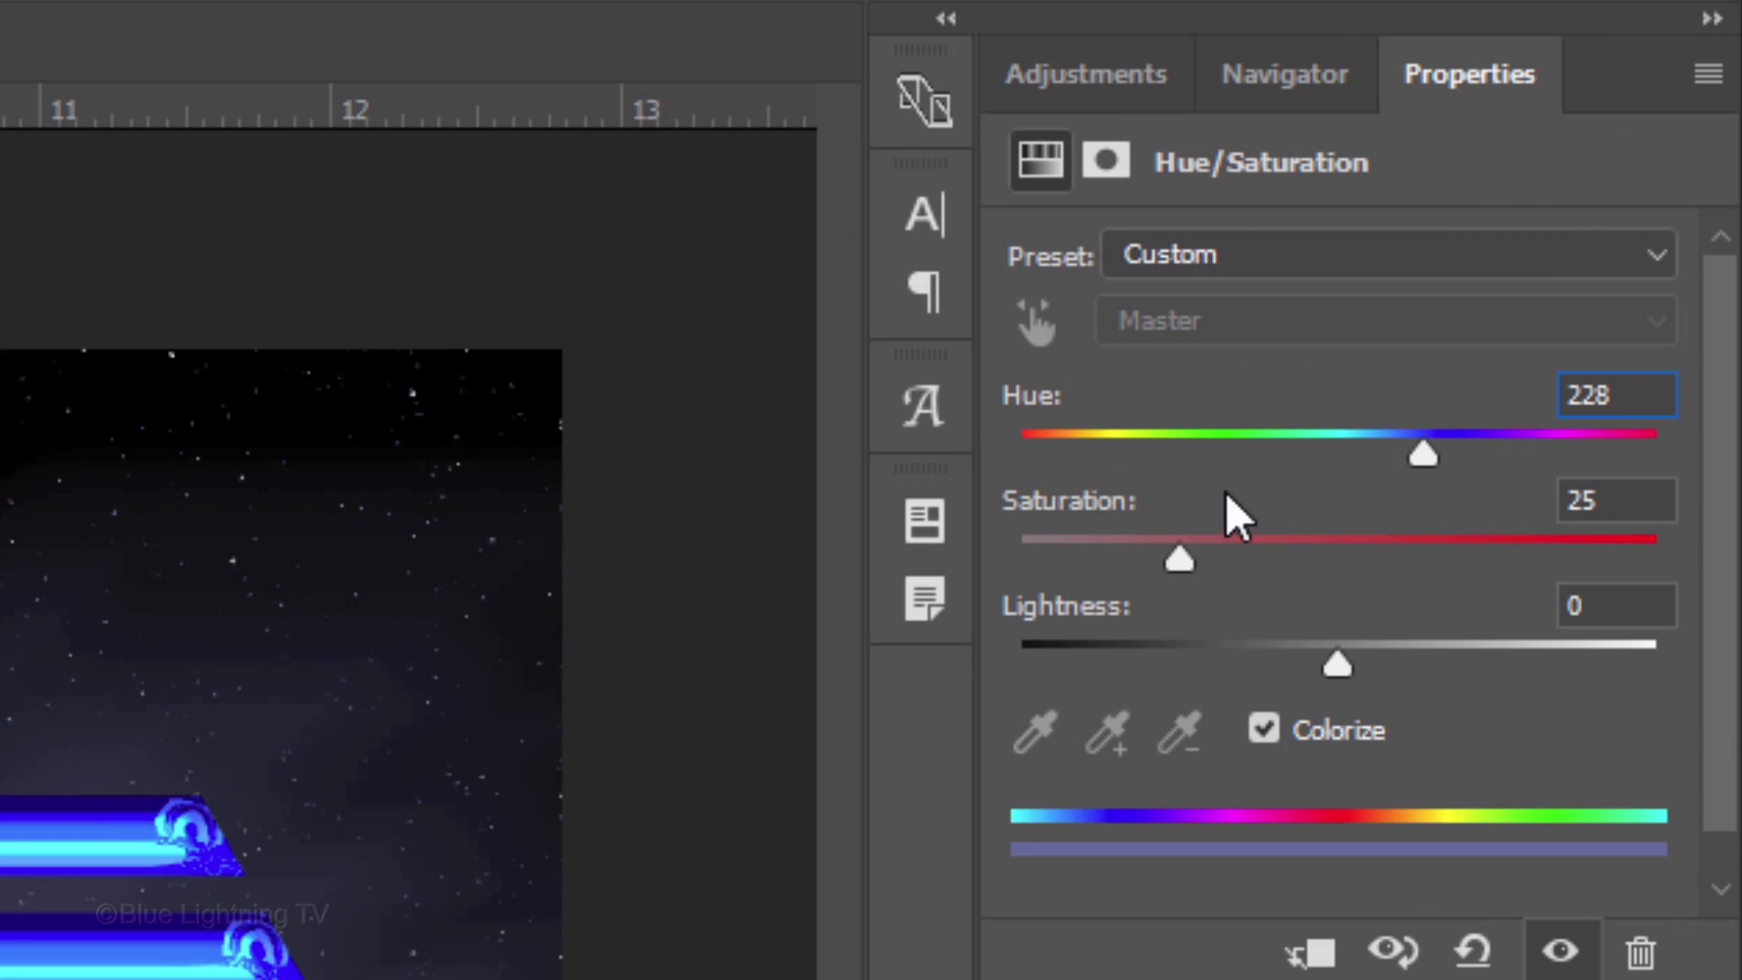
{"action": "left_click_drag", "start_coordinate": [1178, 562], "coordinate": [1655, 567]}
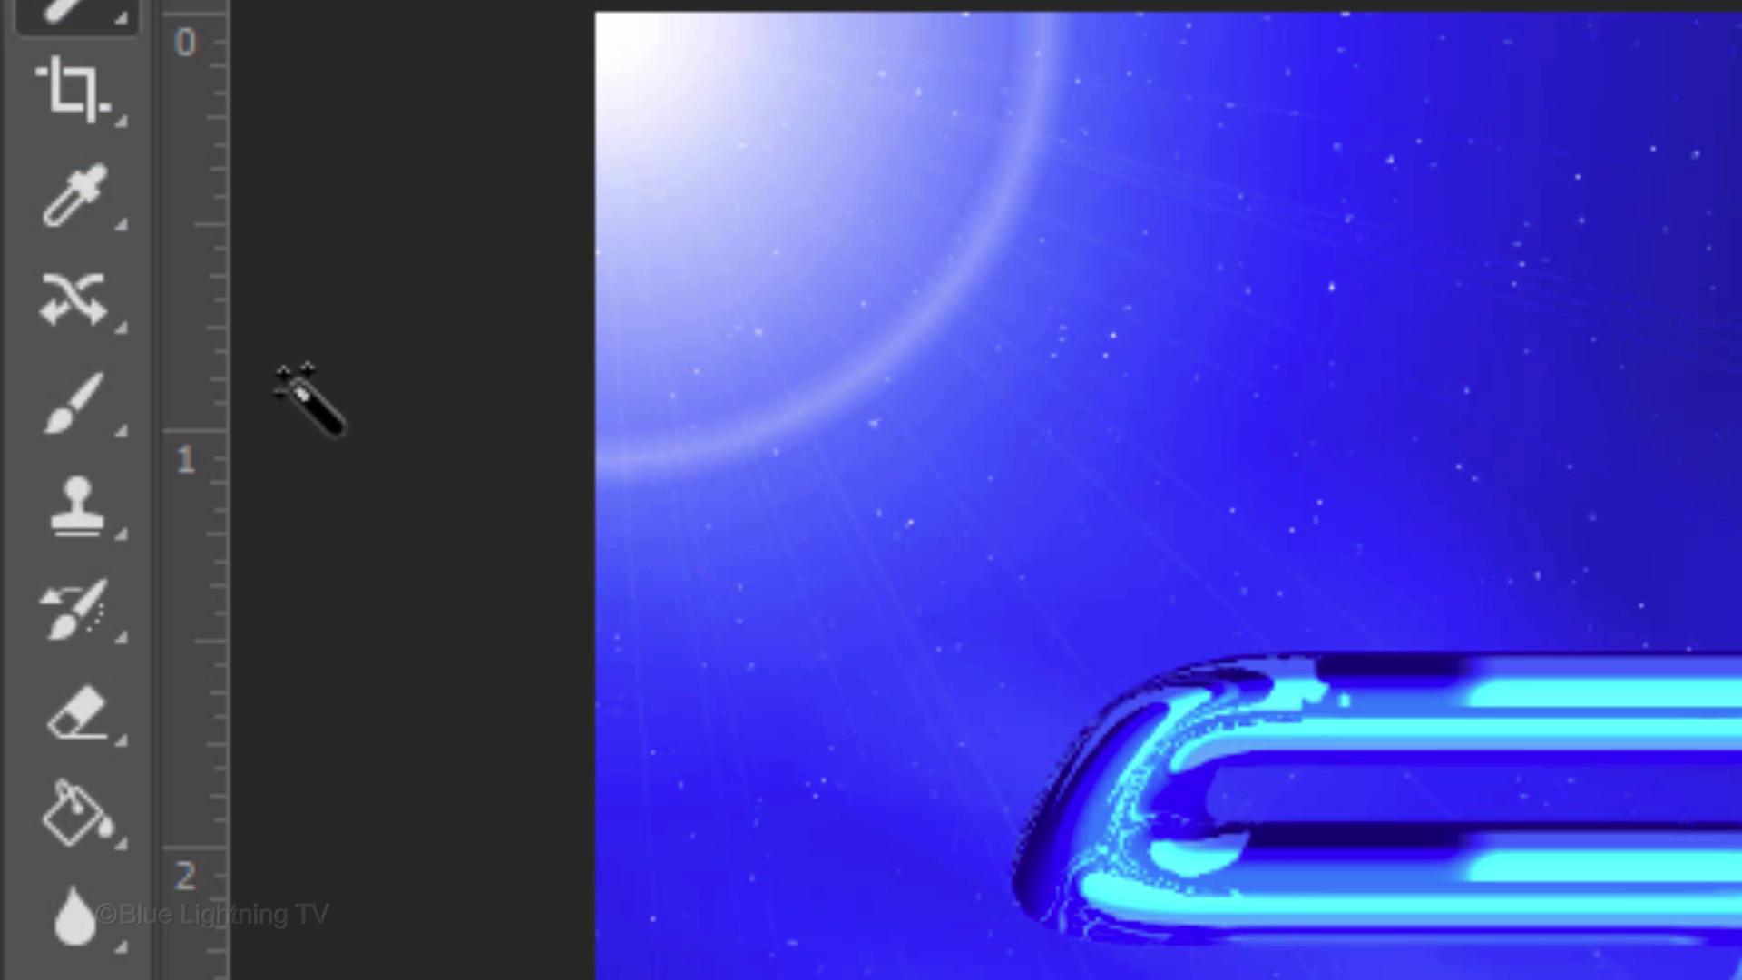
Set up the Brush tool with a soft round tip of 1200 px and 0% hardness.
{"action": "right_click", "coordinate": [122, 458]}
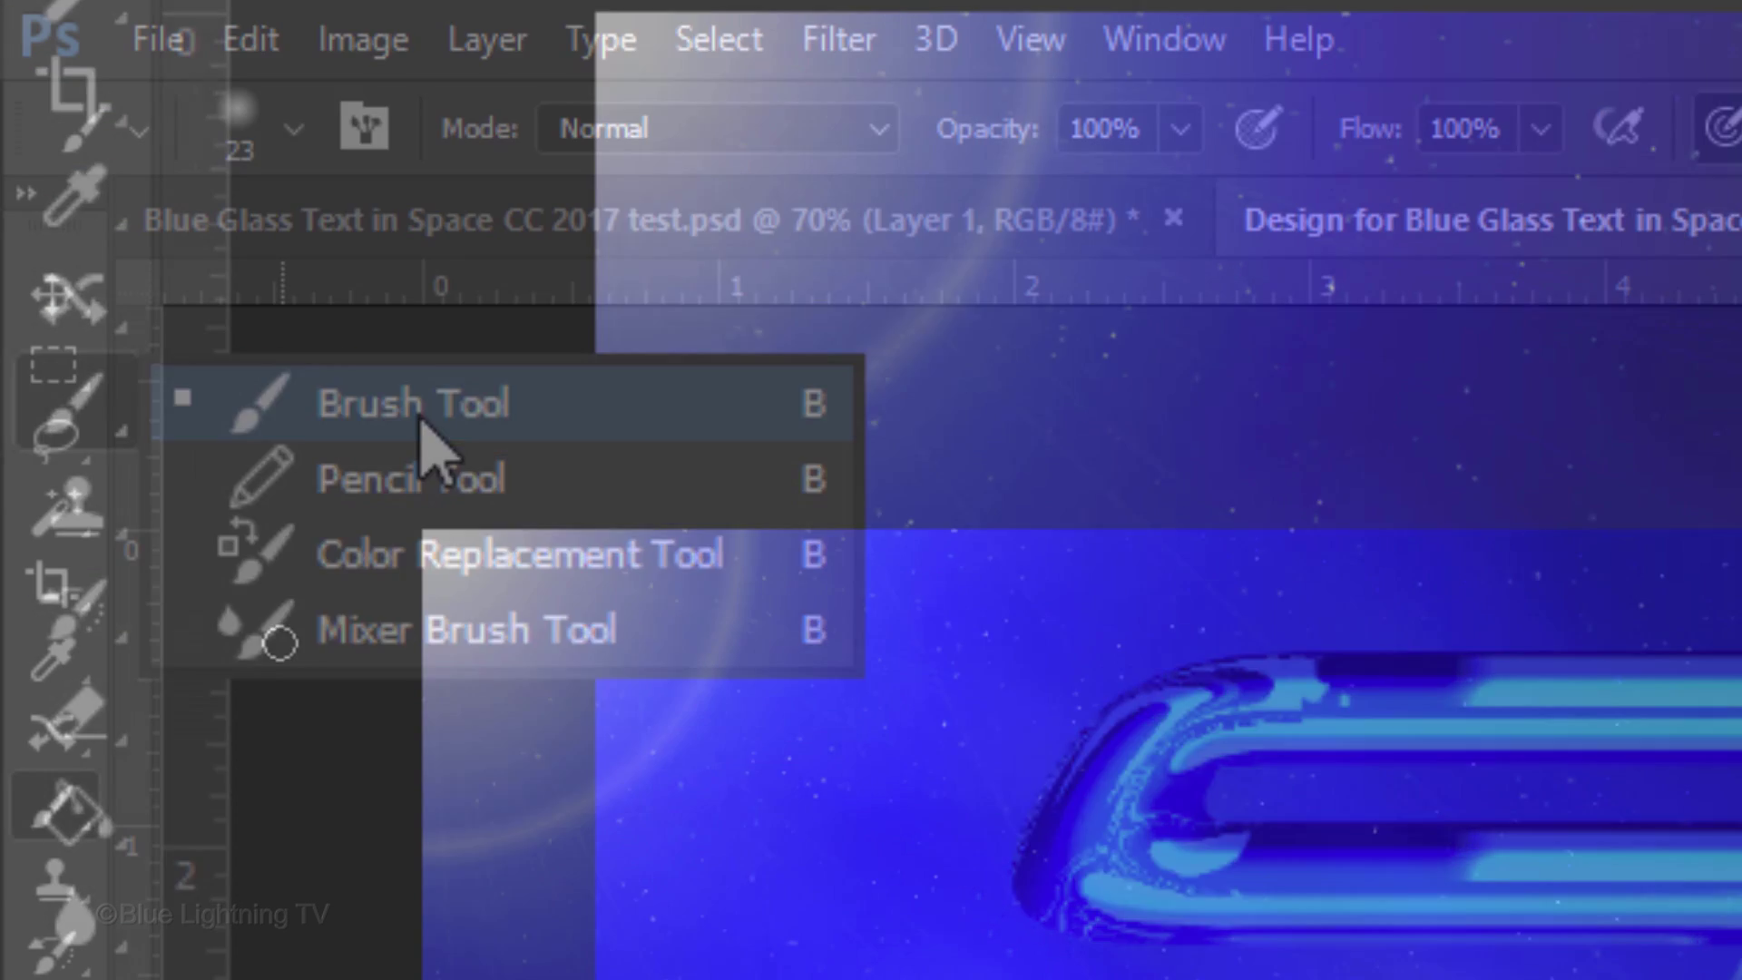
{"action": "left_click", "coordinate": [420, 426]}
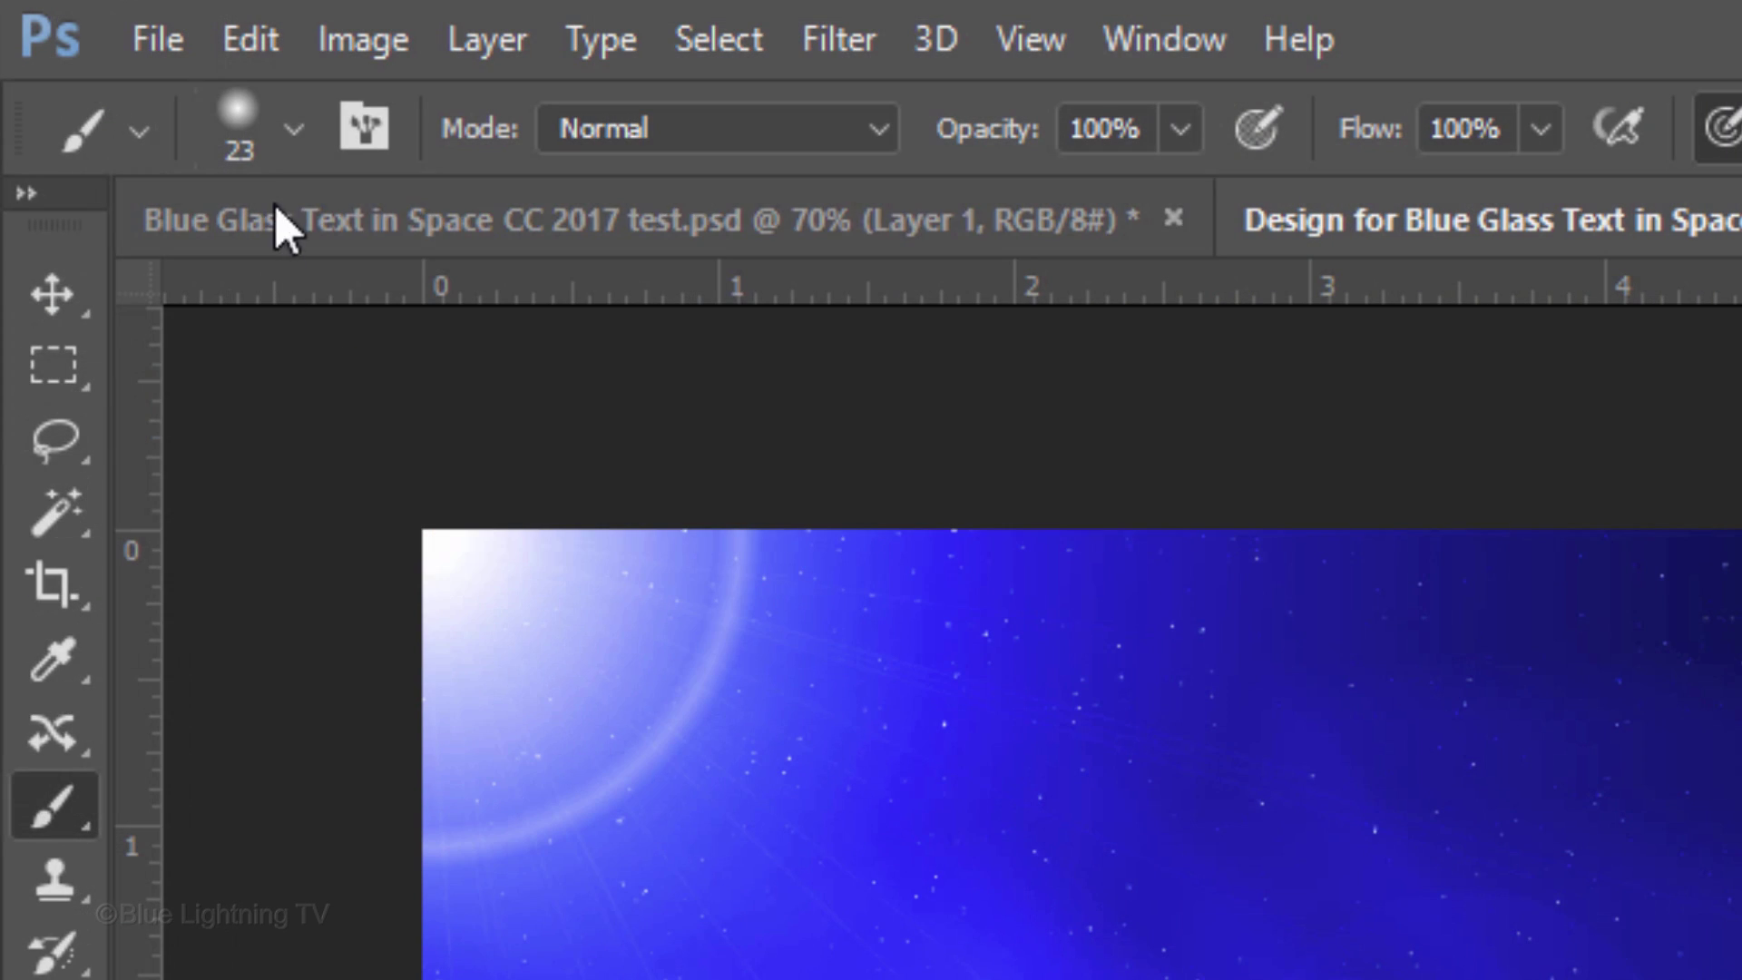
{"action": "left_click", "coordinate": [295, 144]}
{"action": "type", "text": "1200"}
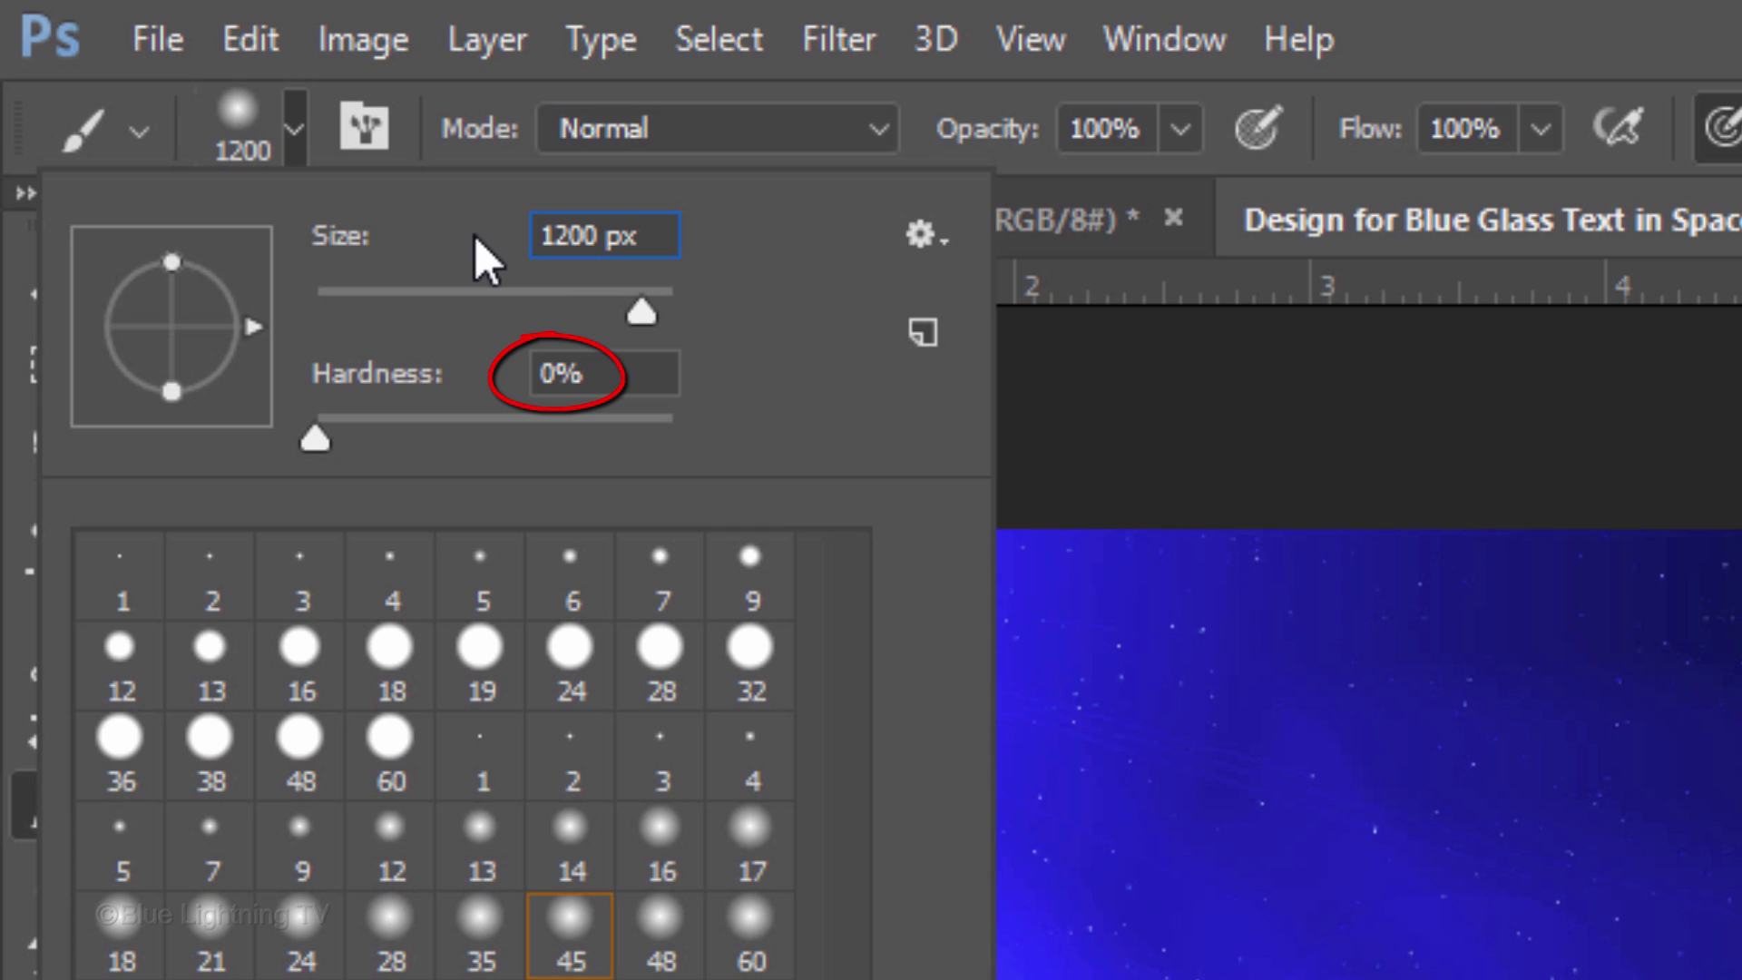
{"action": "key", "text": "Return"}
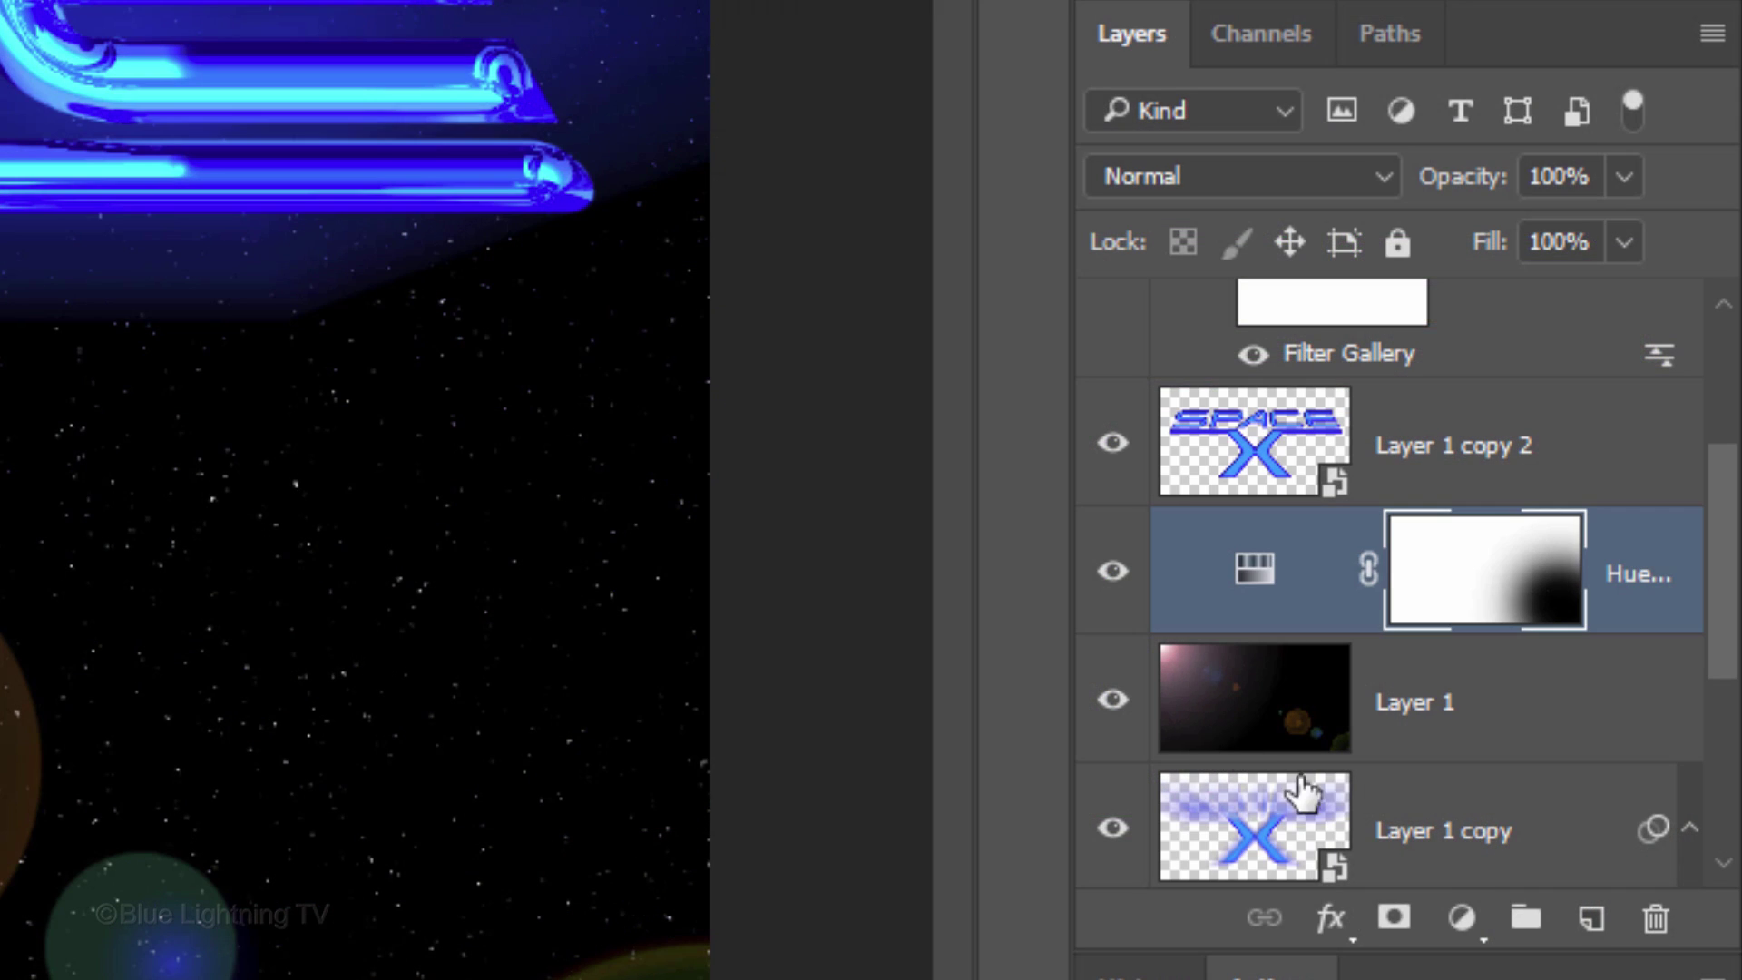
Add an Overlay layer above the Hue/Saturation adjustment and brush white at 50% opacity over the lens flare circles near the image's lower right.
{"action": "left_click", "coordinate": [1589, 925]}
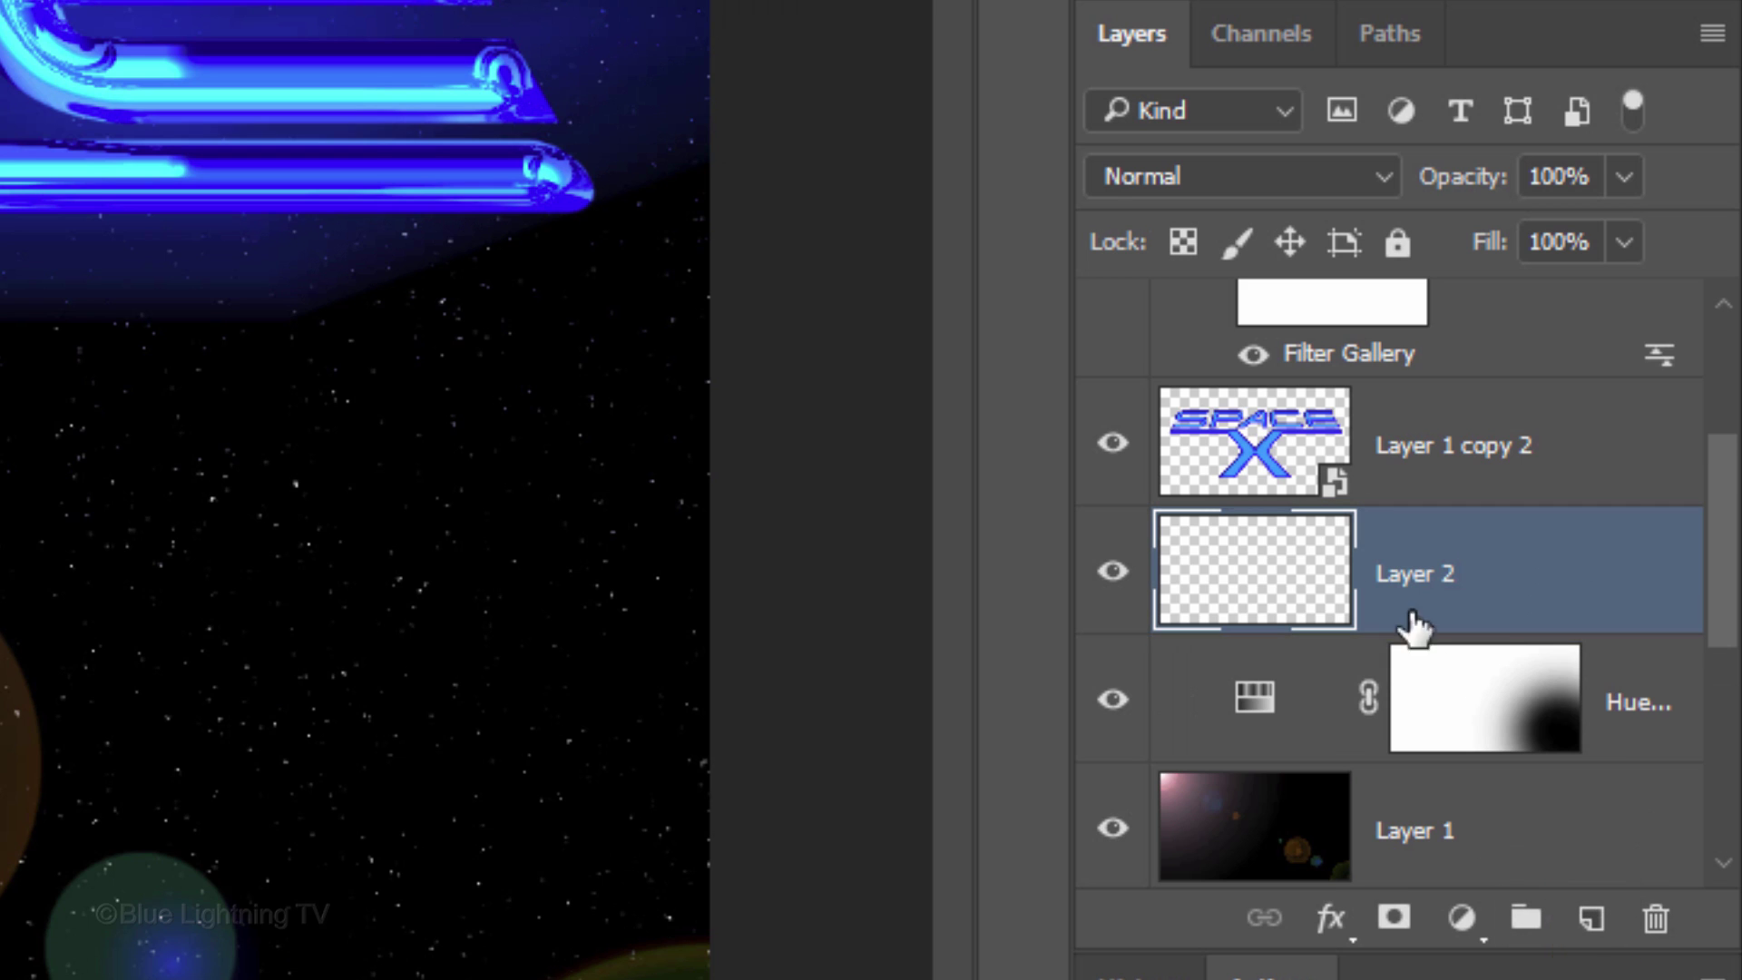
{"action": "left_click", "coordinate": [1203, 176]}
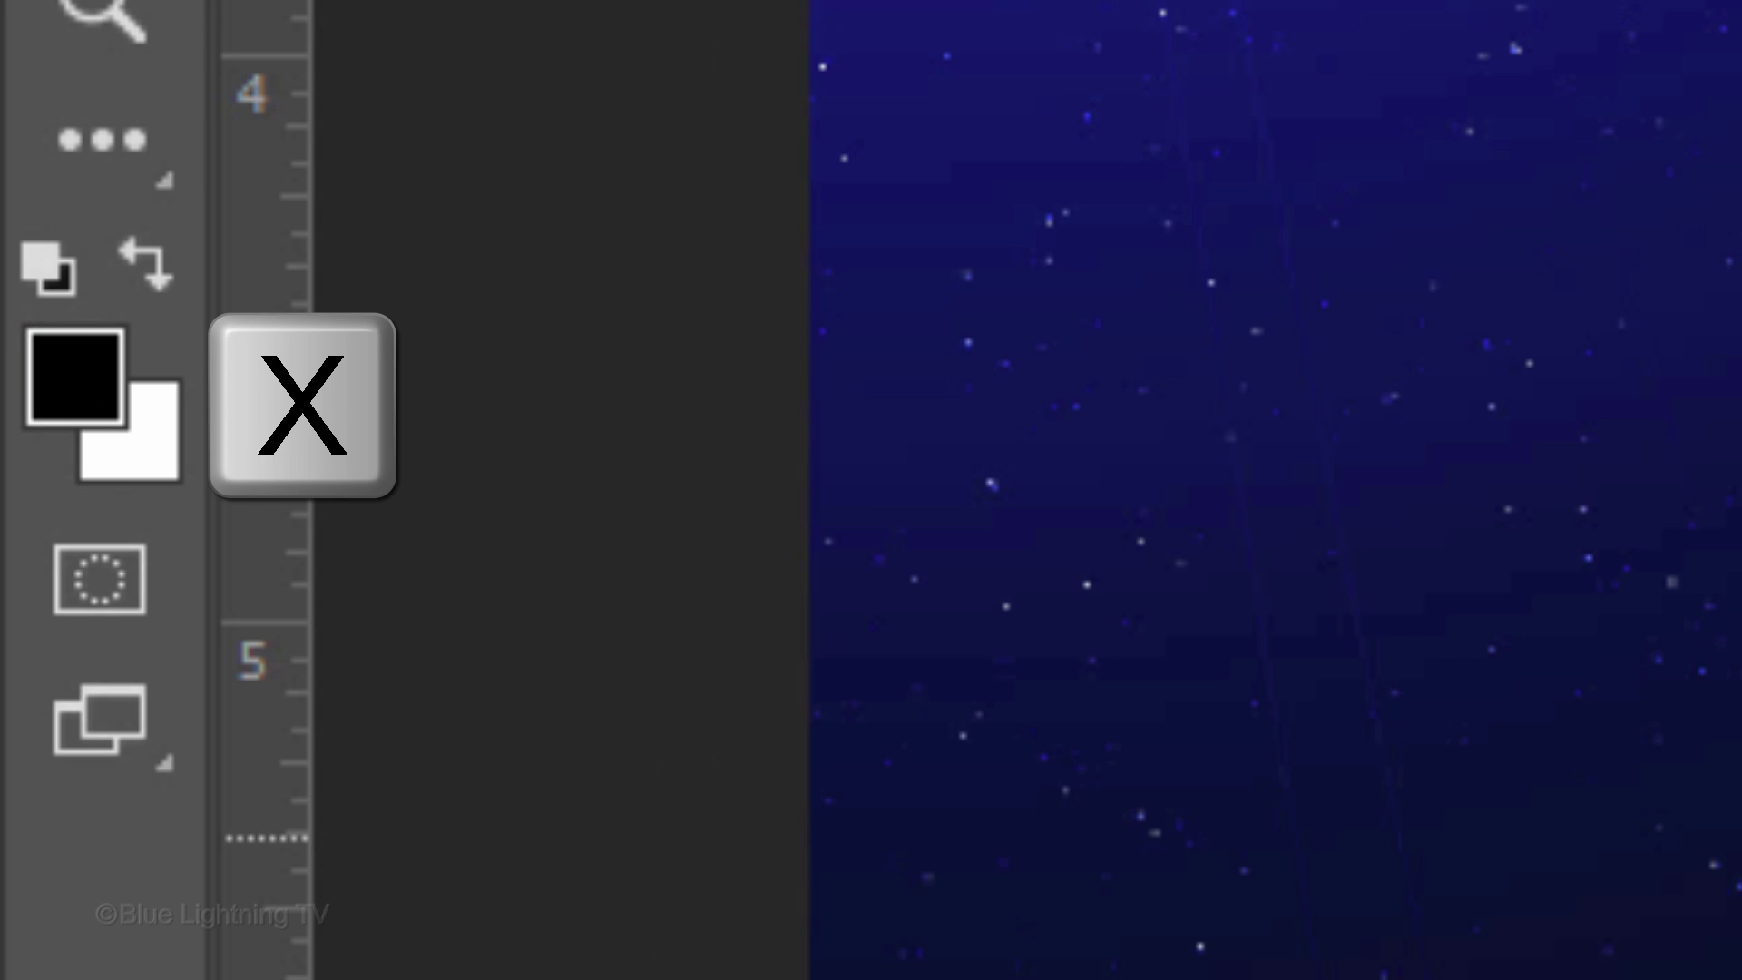
{"action": "key", "text": "x"}
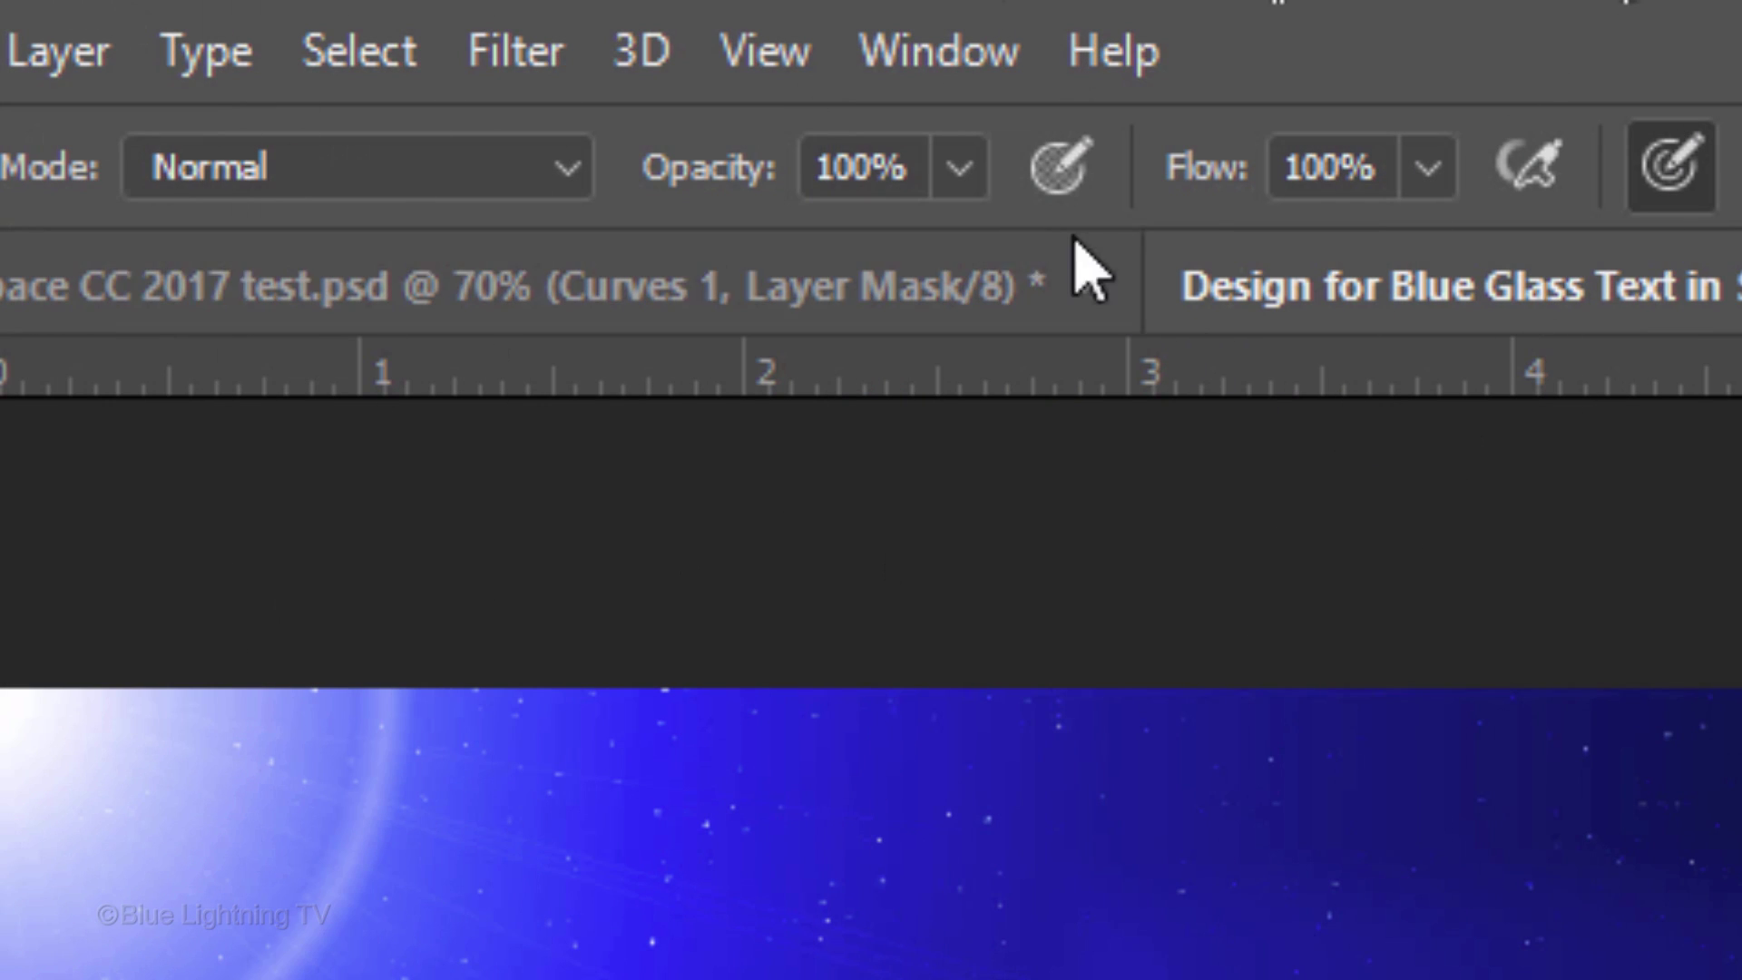
{"action": "left_click", "coordinate": [912, 168]}
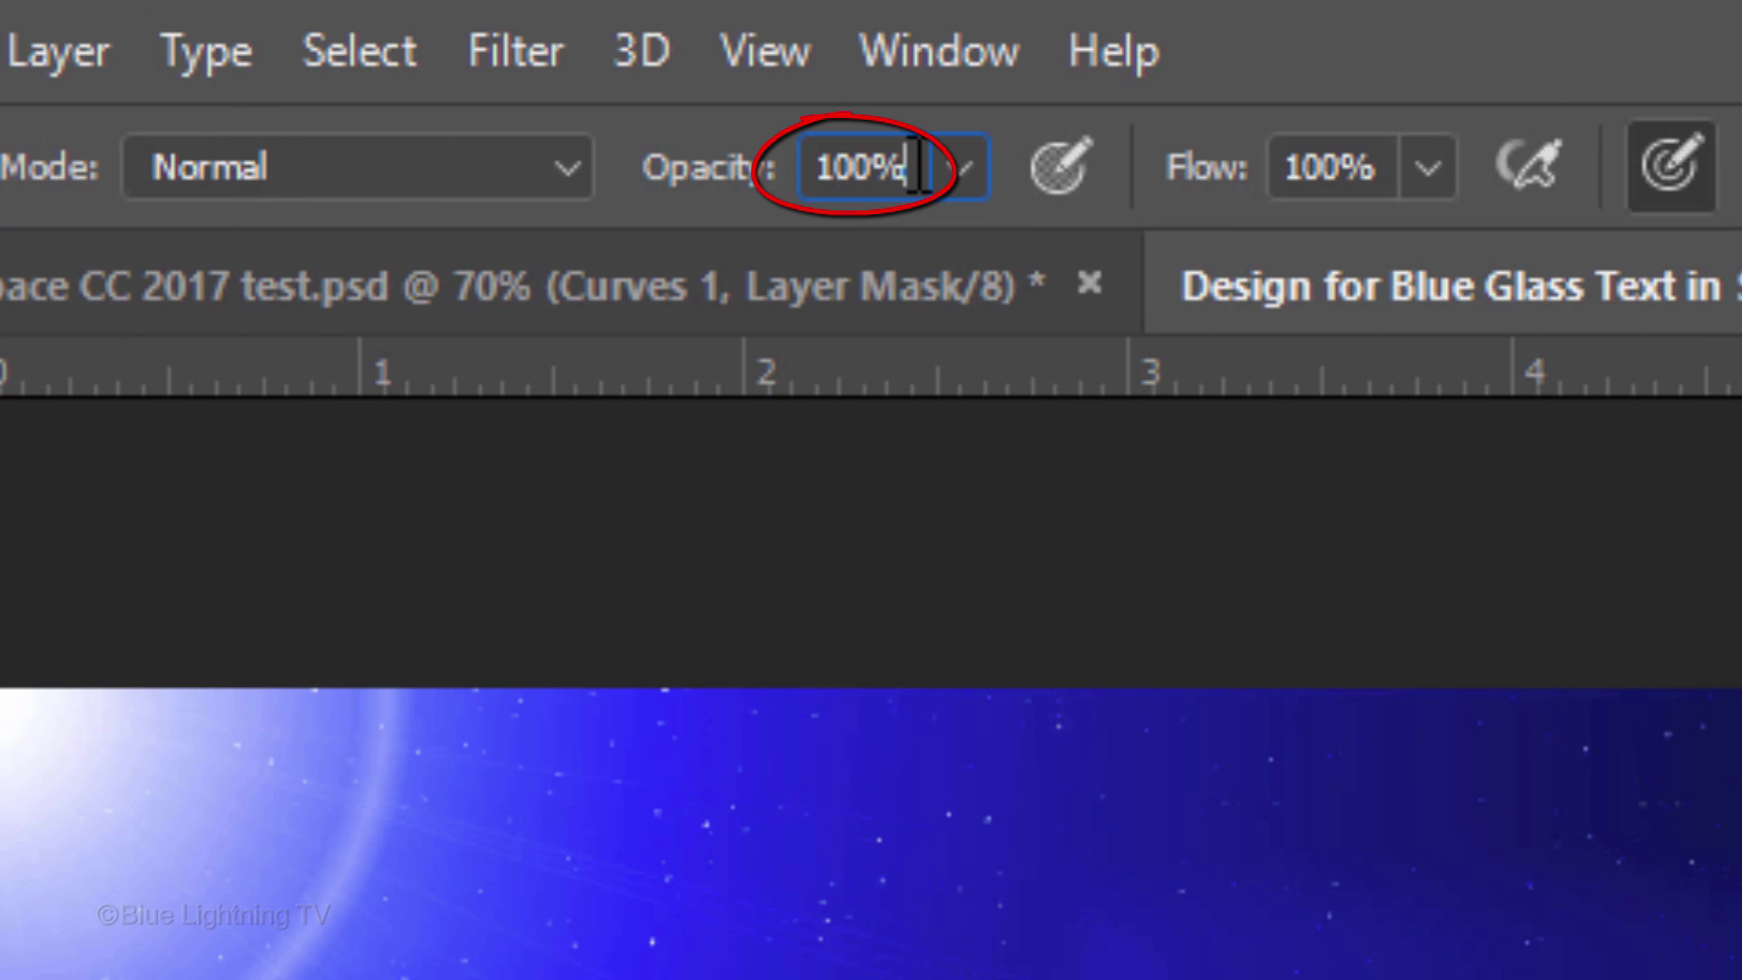
{"action": "type", "text": "50"}
{"action": "key", "text": "Return"}
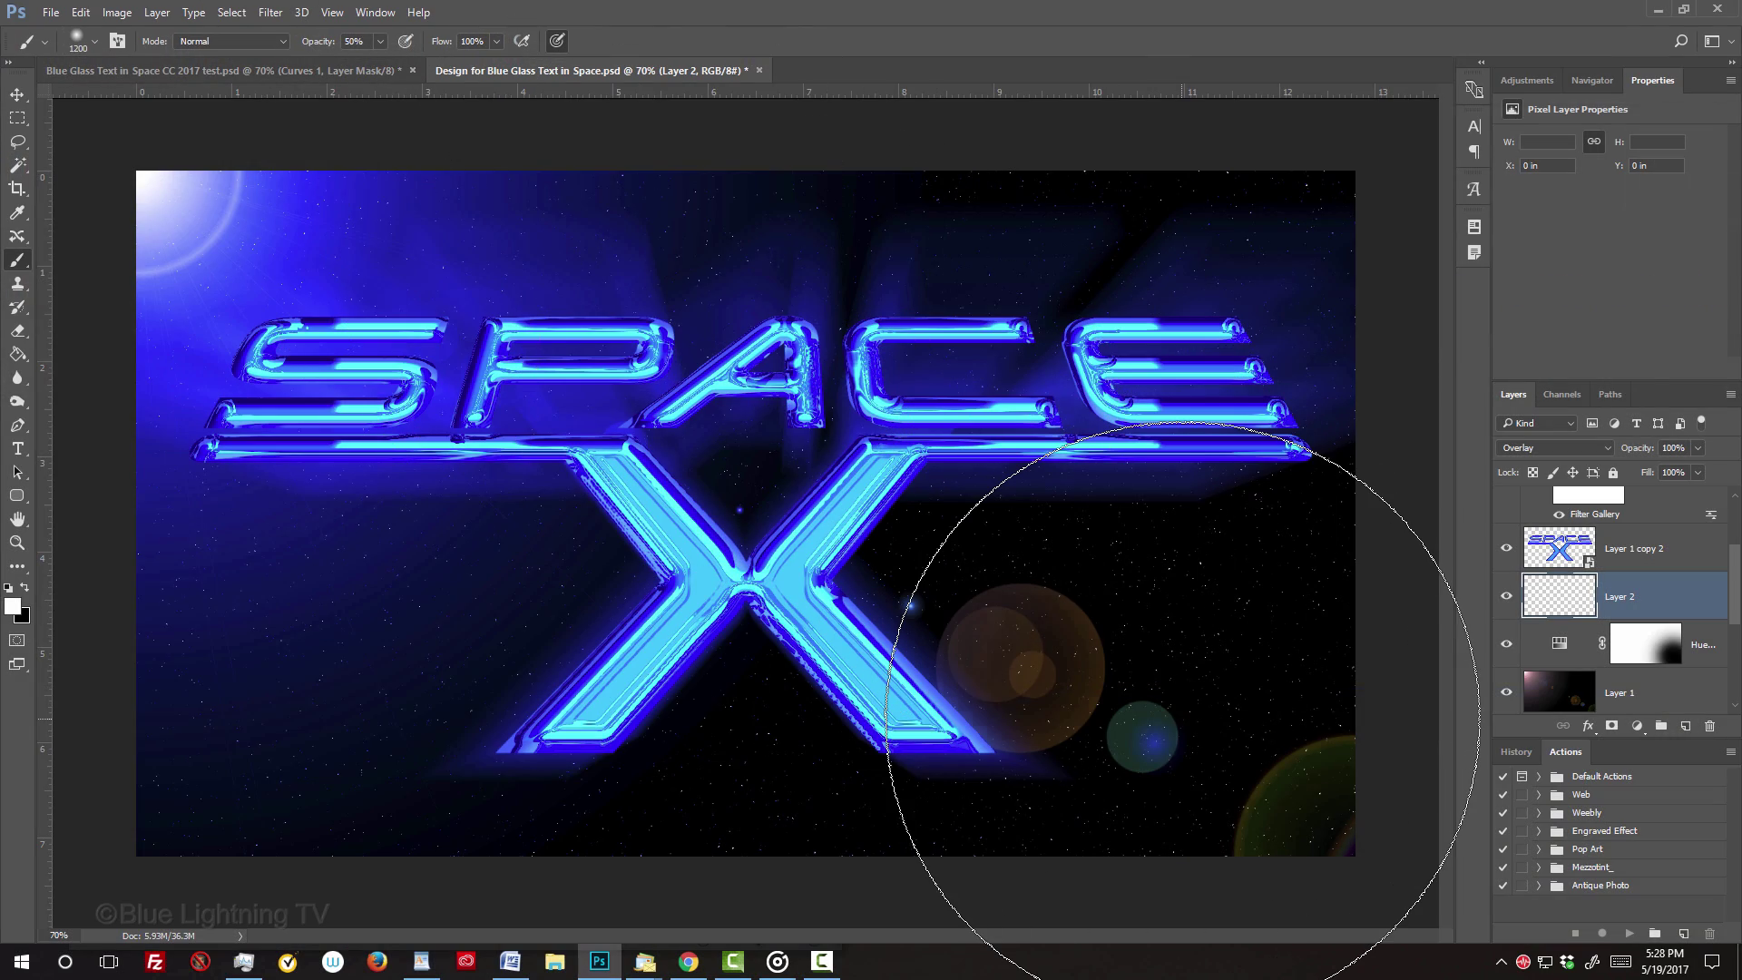
{"action": "left_click", "coordinate": [1182, 718]}
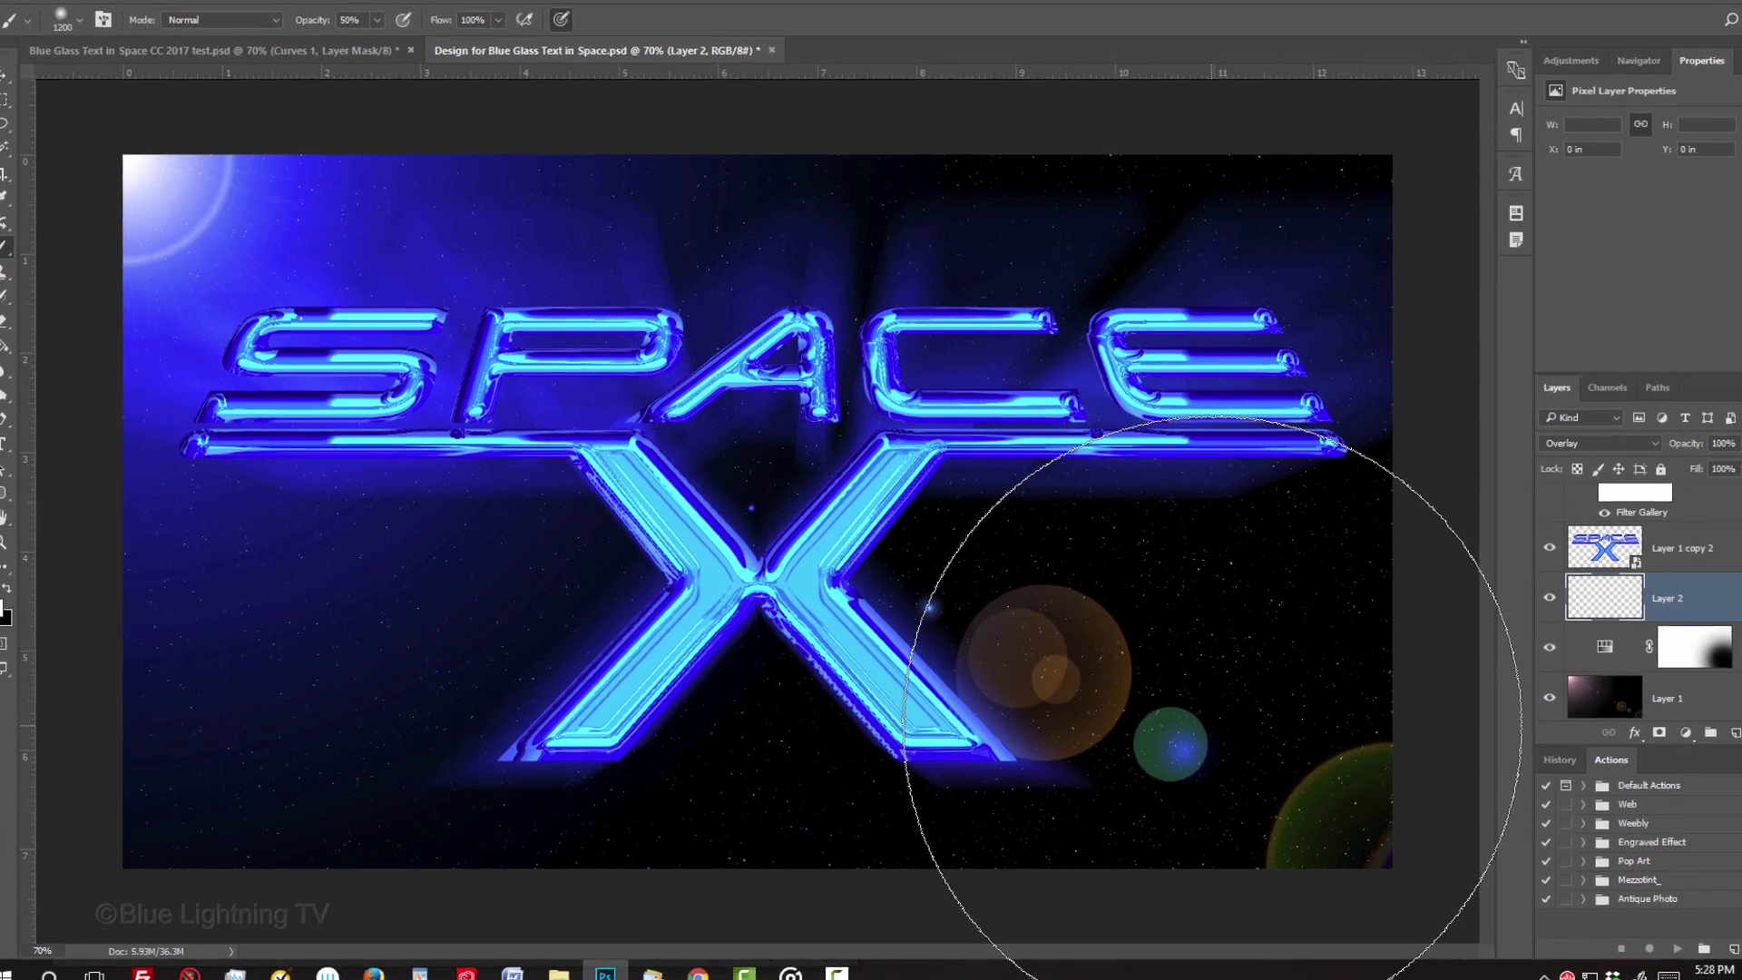